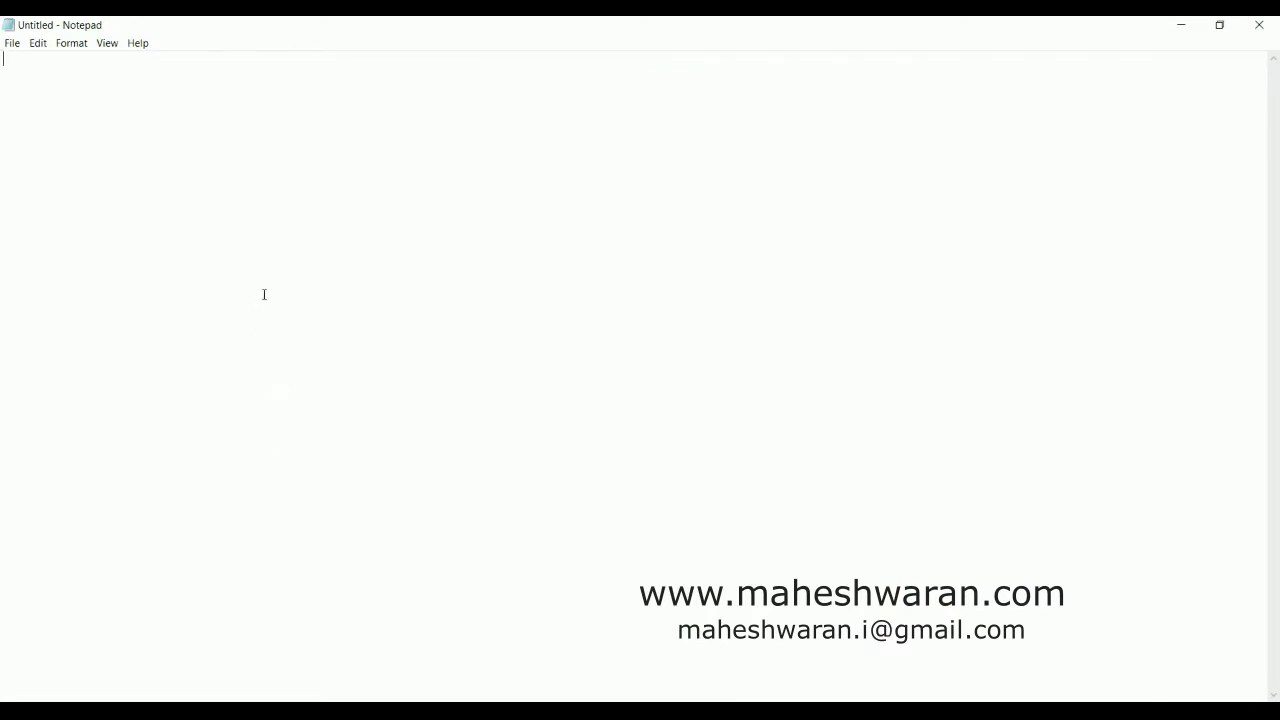
Title the blank note "Merchandise category" and add the heading "GOODS" below it, separated by an empty line.
type("Merchandise")
type("V")
key("BackSpace")
type("category")
key("Return")
key("Return")
type("GOODS")
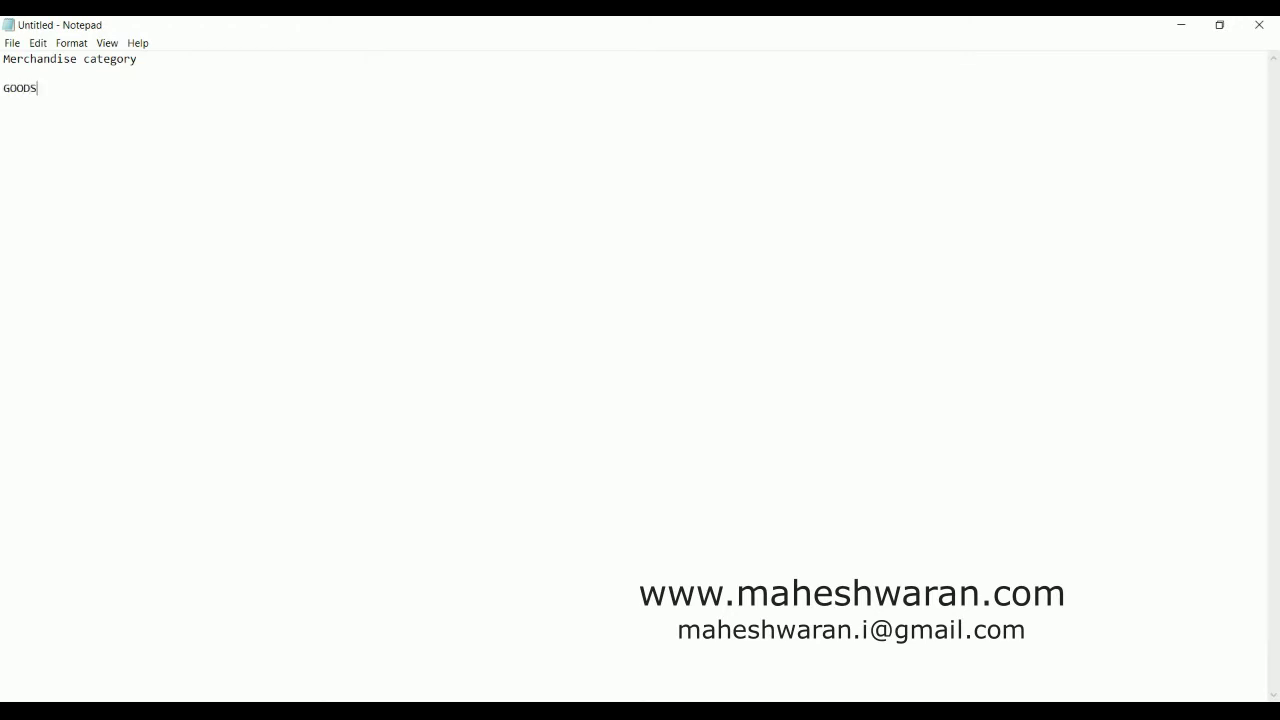
List "1A - Foods" and "1B - Non Foods" on separate lines beneath the GOODS heading.
key("Return")
type("1")
type("A ")
type("- ")
type("Foods ")
type("1B")
type(" - Non Foods")
Start a separate "1A - Foods" group containing the lines "1AA - Cereals" and "1AB - Vegetables".
key("Return")
type("1A - Foods")
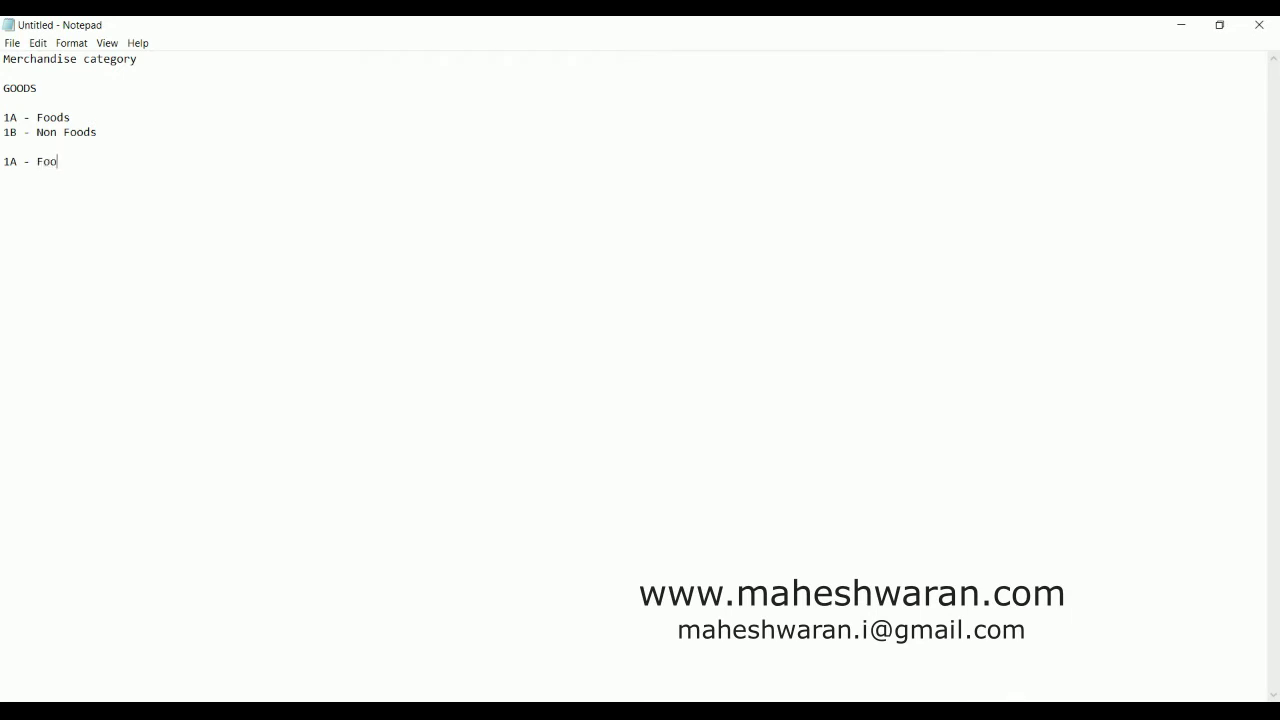
key("Return")
type("1AA - Cereals")
type("1")
type("A")
type("B -")
type(" Ve")
type("geta")
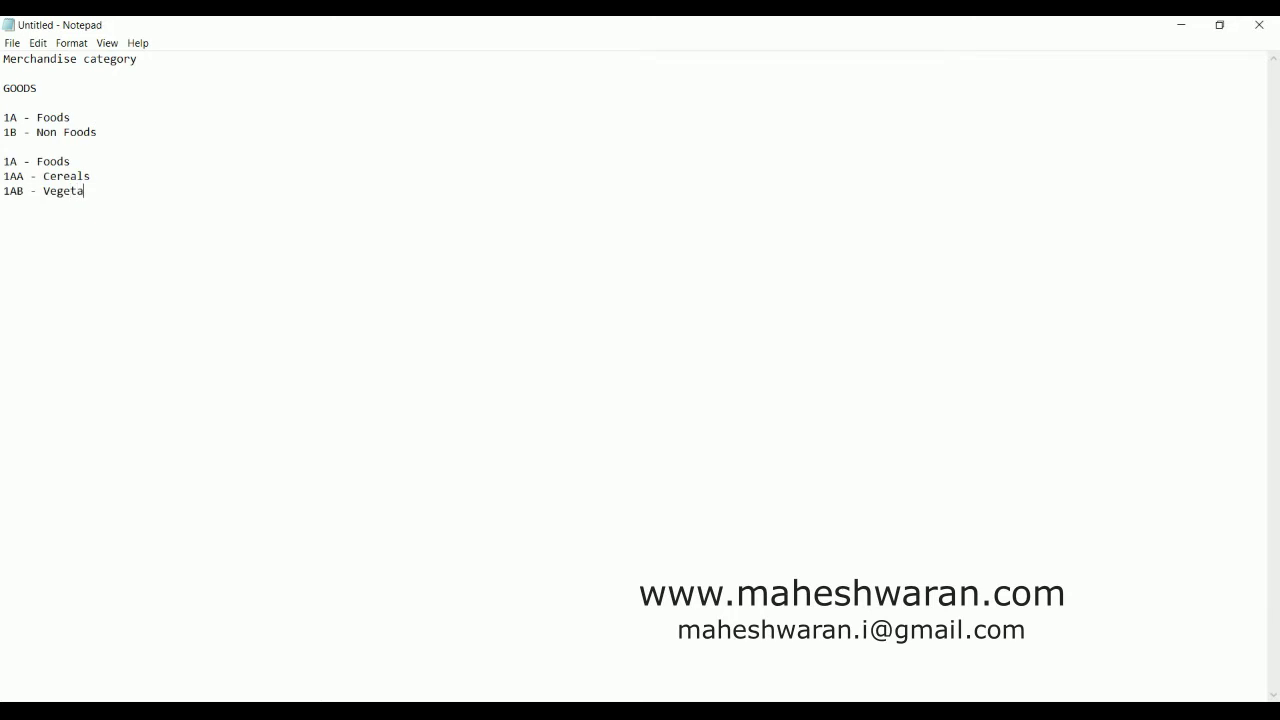
type("bls")
key("BackSpace")
type("es")
Insert "1AAA - Breakfast" and "1AAB - Nuts" beneath the Cereals line, followed by an empty line.
key("Up")
key("Return")
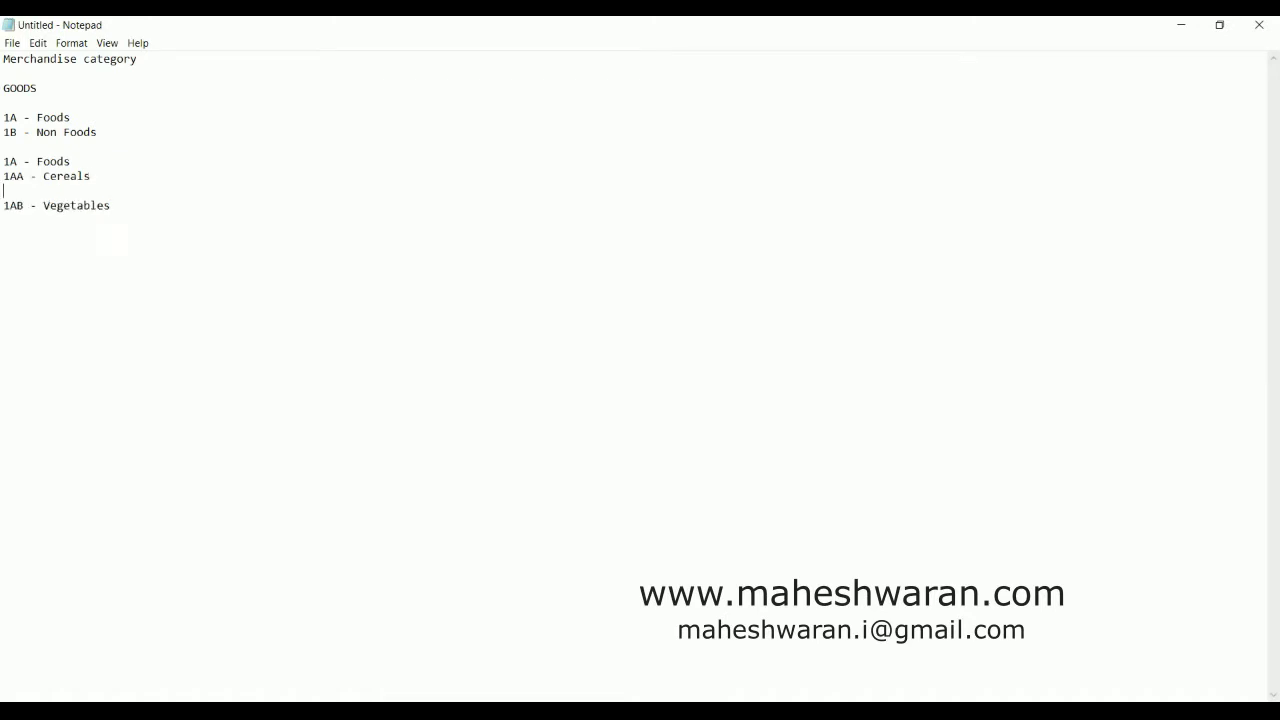
type("1AAA - Breakfast")
key("Return")
type("1AA")
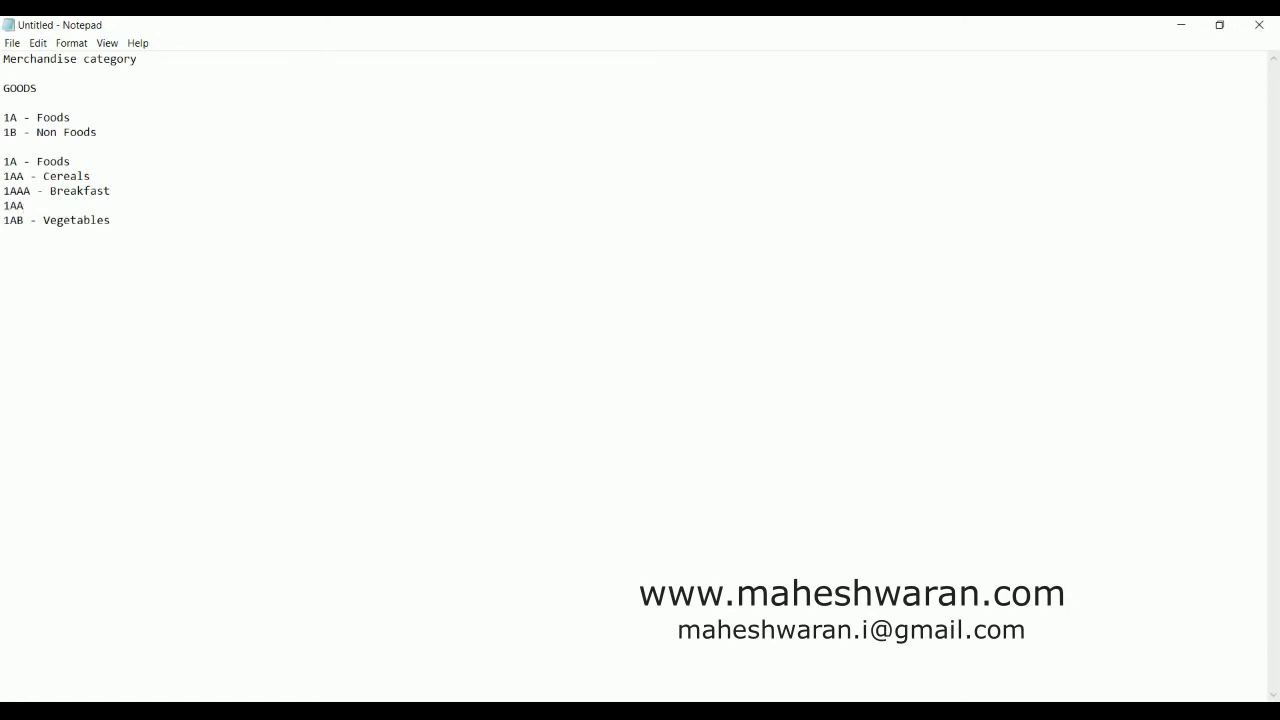
type("B -")
type("Nuts")
key("Return")
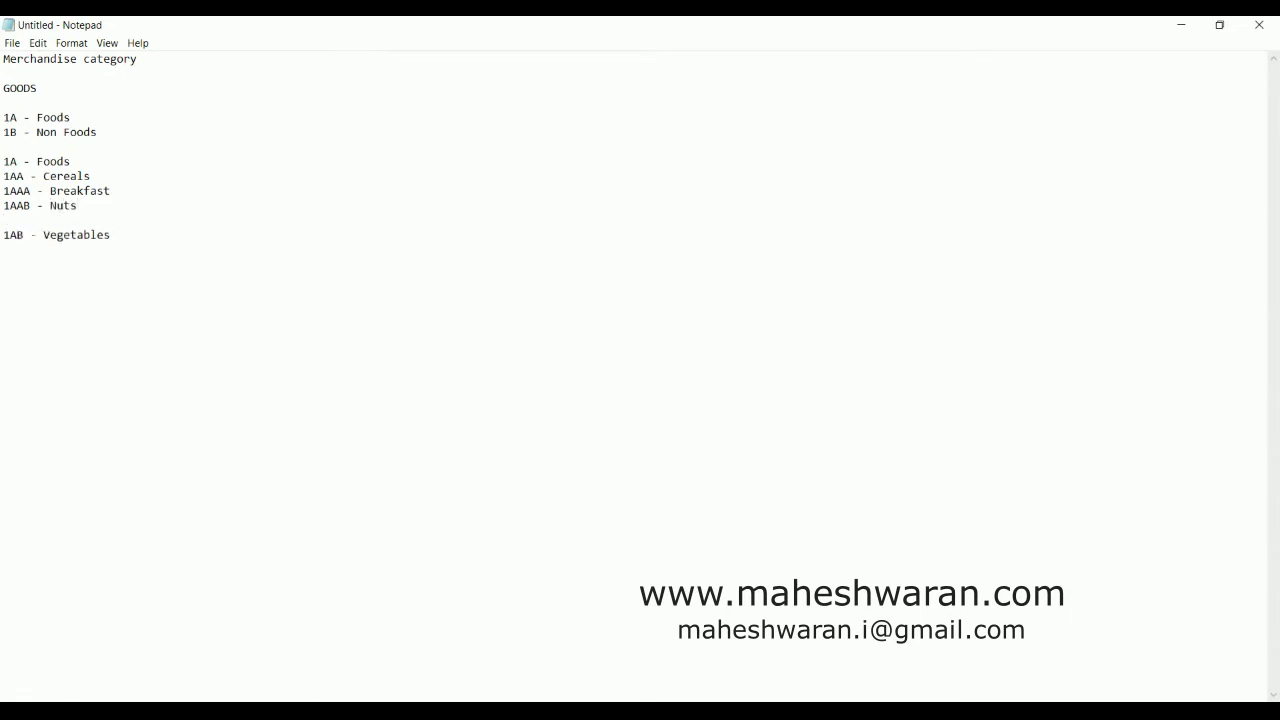
Add the lines "1ABA - Seasonal" and "1ABA - Perennial" beneath the Vegetables line.
left_click(129, 234)
key("Return")
type("1AB1")
key("BackSpace")
type("A - Seasonal")
key("Return")
type("1ABA - Peren")
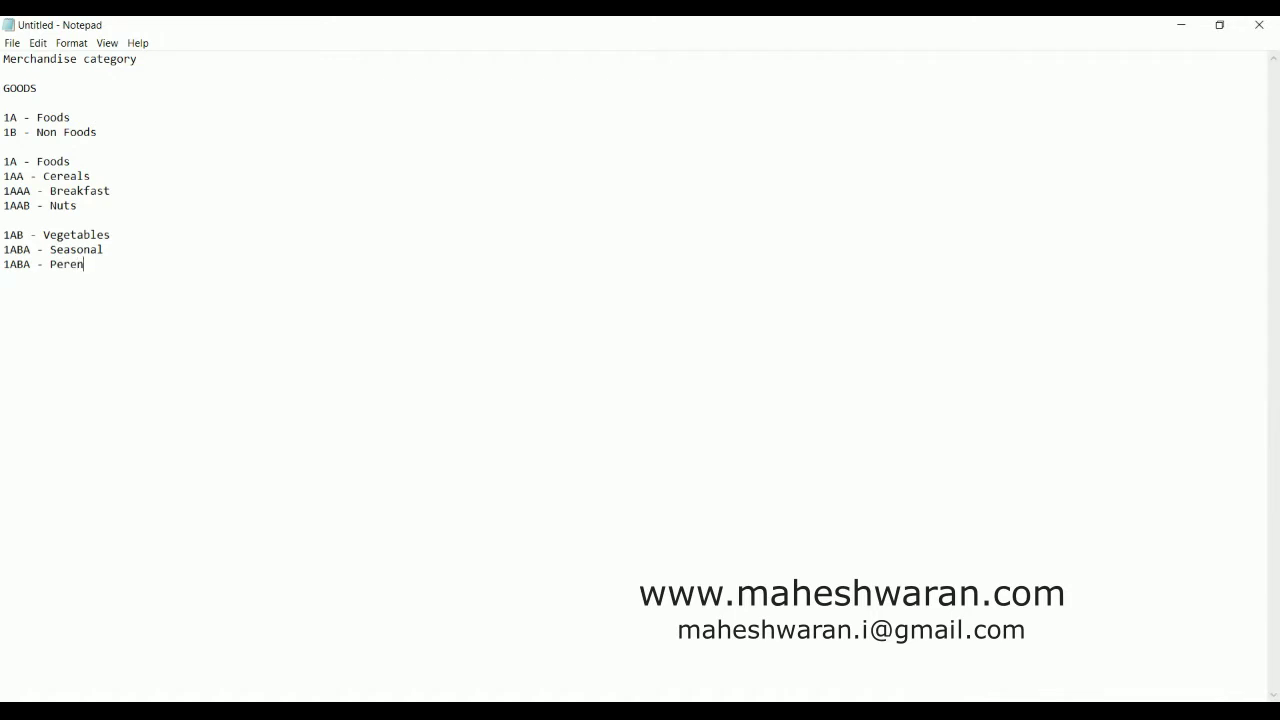
type("nial")
Append "- H1" to the lower Foods line and to Cereals, mark Breakfast as "- MC", and add empty lines below it.
left_click(80, 157)
left_click(88, 206)
type("- H1")
key("Down")
type("- H1")
type("MC")
key("Return")
key("Return")
Append "- H1" to the GOODS heading.
key("Up")
key("Up")
key("Up")
key("Up")
key("Up")
key("Up")
key("Up")
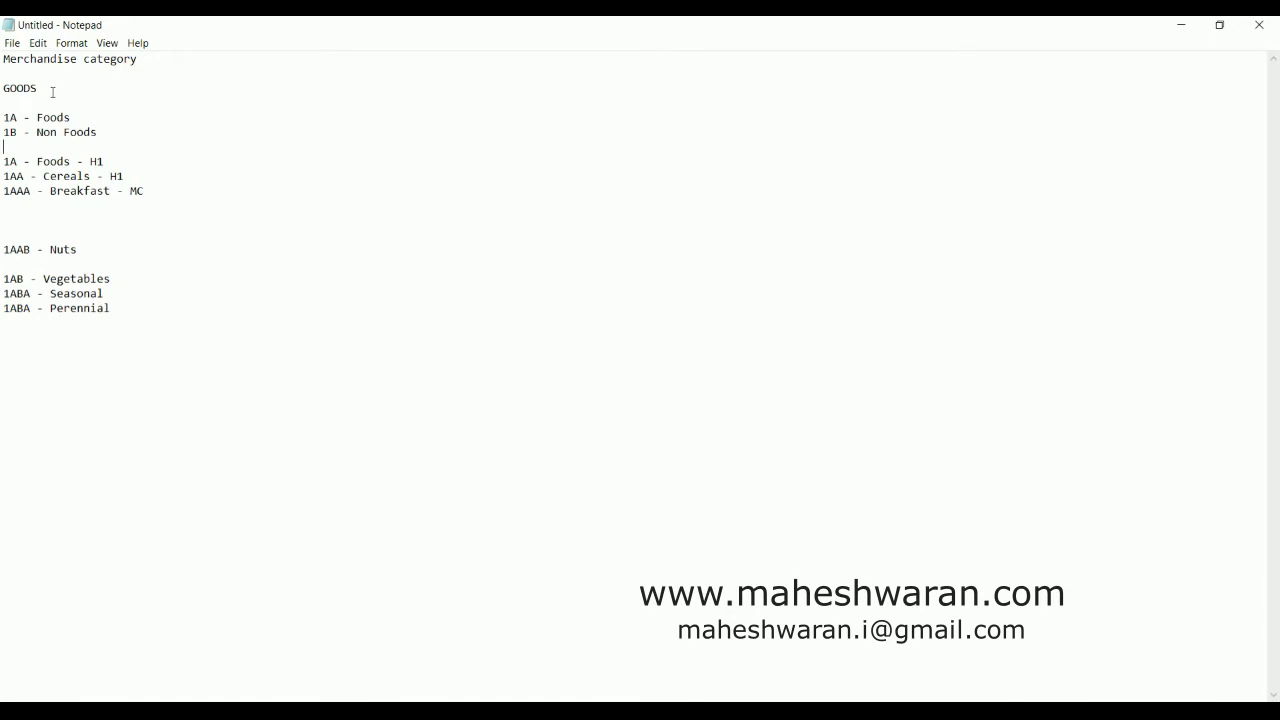
type("H1")
Delete the "1B - Non Foods" line and the empty line following it.
key("Down")
key("Down")
key("shift+Down")
key("shift+Down")
key("Delete")
Change the level label of the lower Foods line to H2 and that of Cereals to H3.
left_click(94, 117)
left_click(109, 131)
key("BackSpace")
type("2")
key("Down")
key("BackSpace")
type("3")
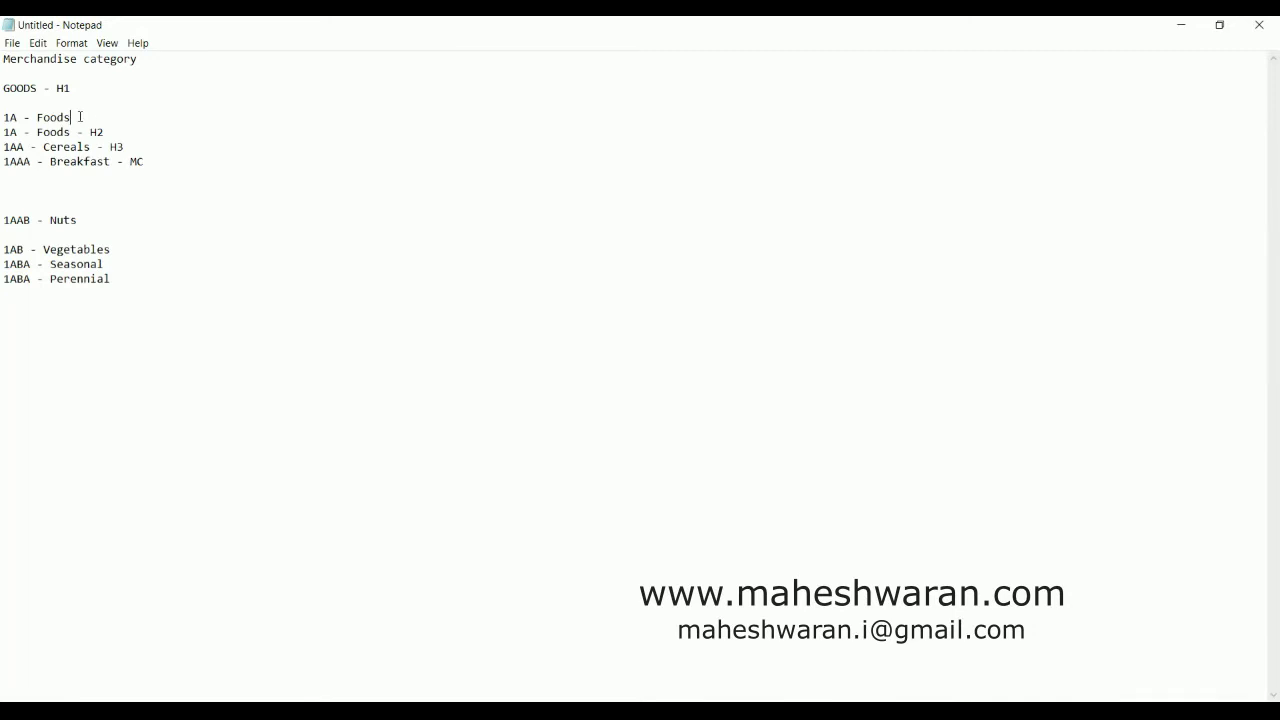
Delete the unlabelled "1A - Foods" line and the empty line beneath the GOODS heading.
left_click_drag(72, 117, 2, 117)
key("Delete")
key("Delete")
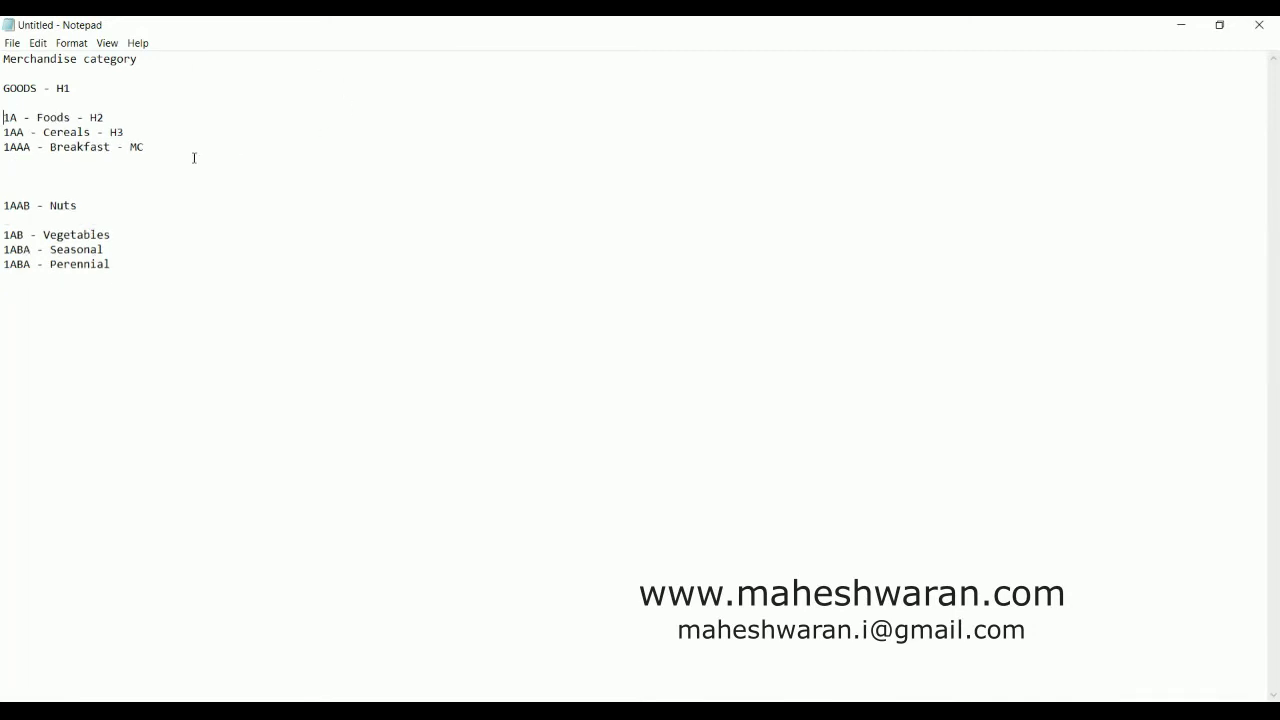
left_click(11, 103)
key("Delete")
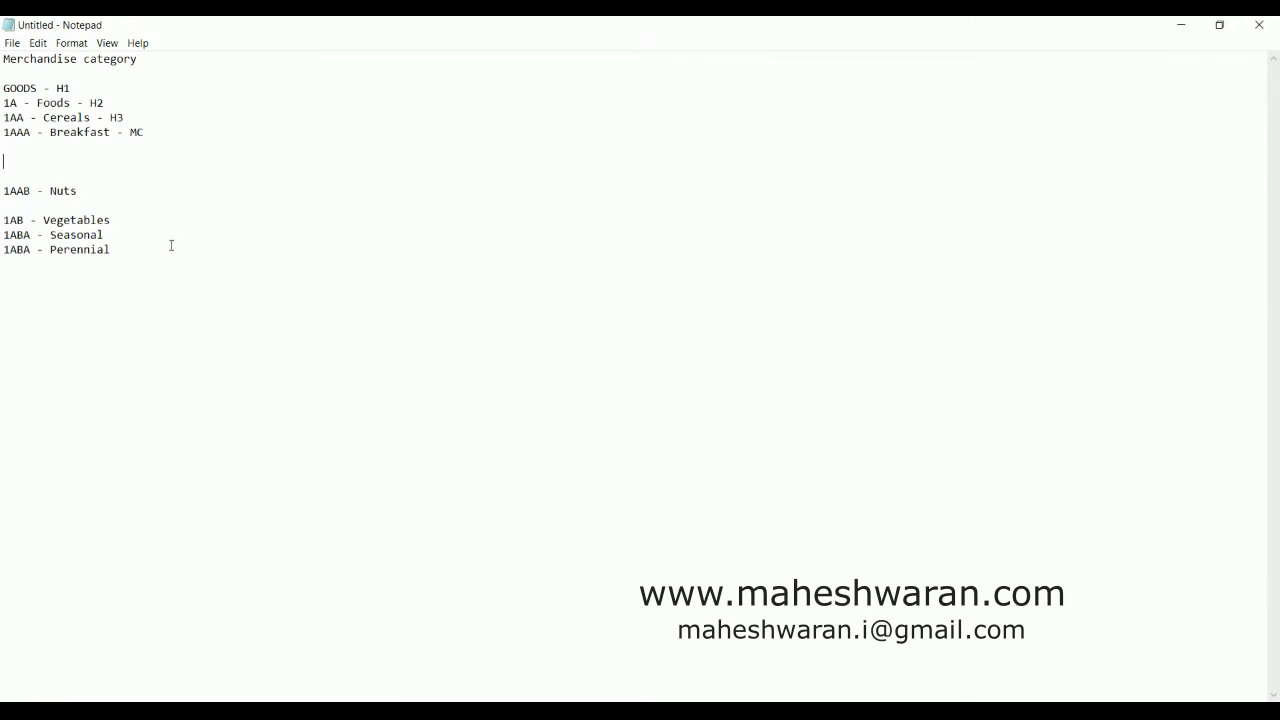
Below the Breakfast line, add "WWGOODS" and, after an empty line, "WWFOODS" and "WWNONFOODS".
type("WWGOODS")
key("Return")
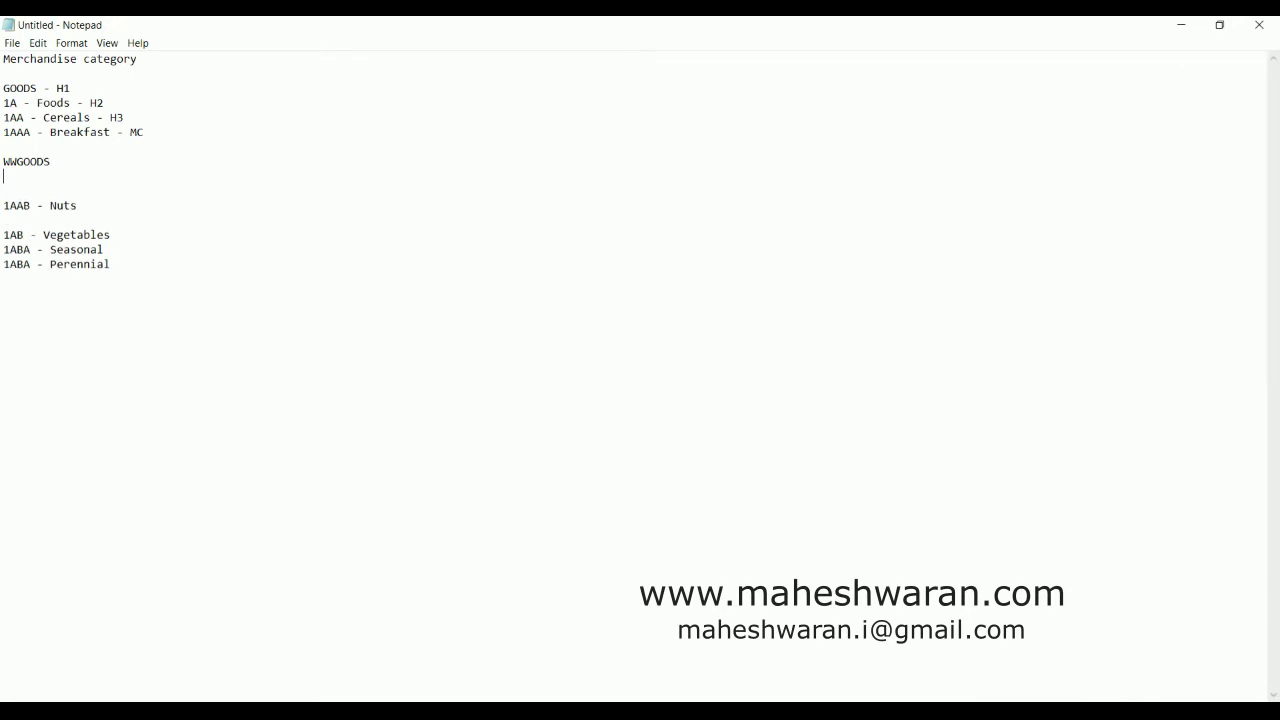
key("Return")
type("WWFOODS")
key("Return")
type("WWNONFOODS")
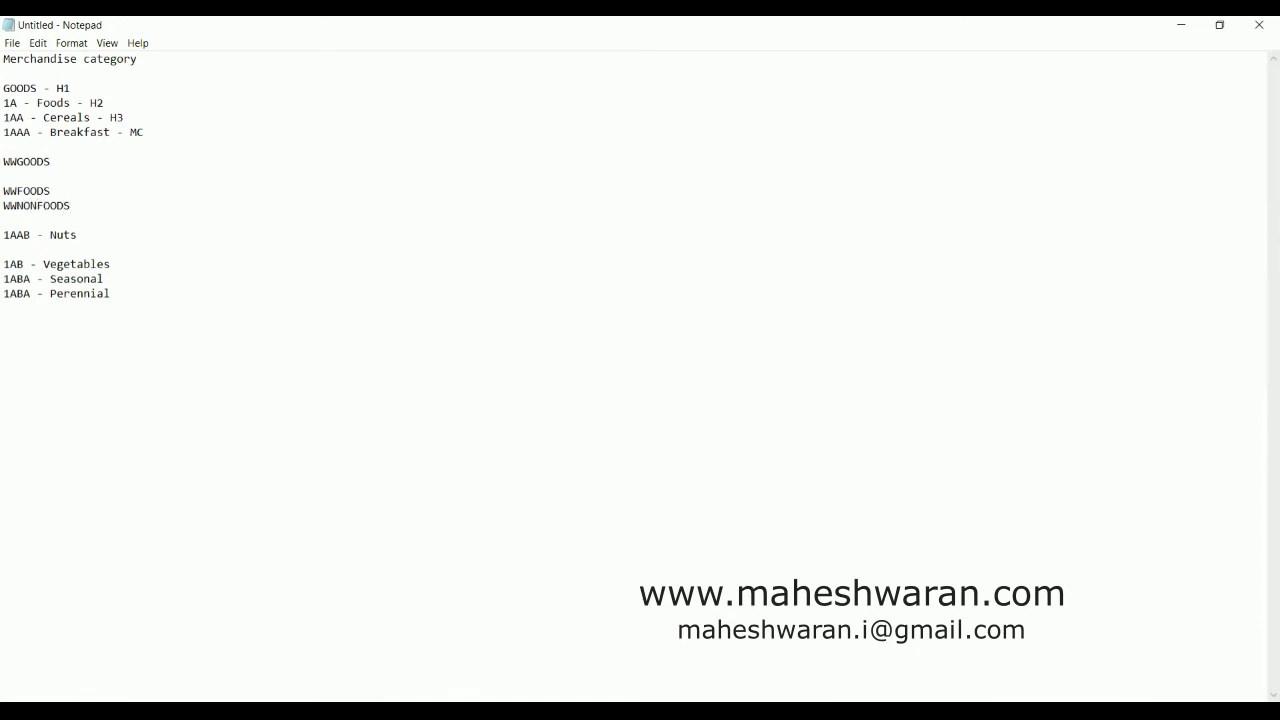
Add a "FOODS" group beneath WWNONFOODS listing OIL, CEREALS, VEGETABLES and FRUITS on separate lines.
key("Return")
key("Return")
key("Return")
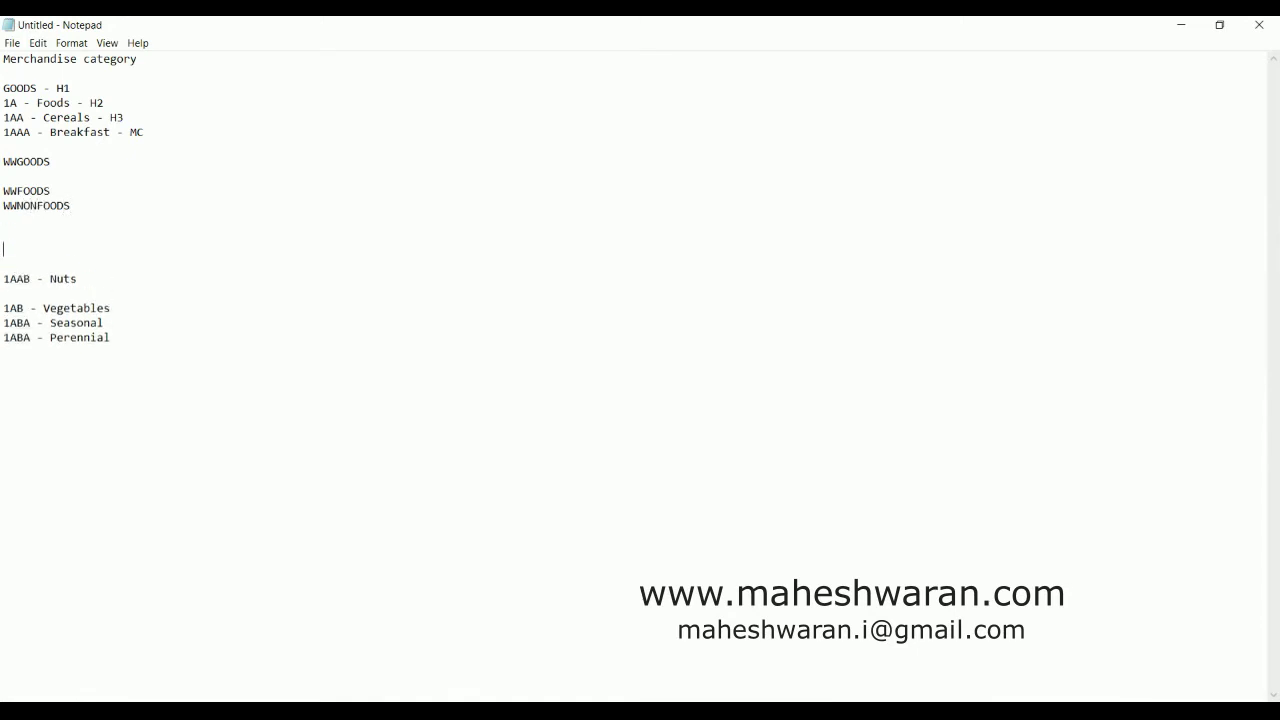
type("FOODS")
key("Return")
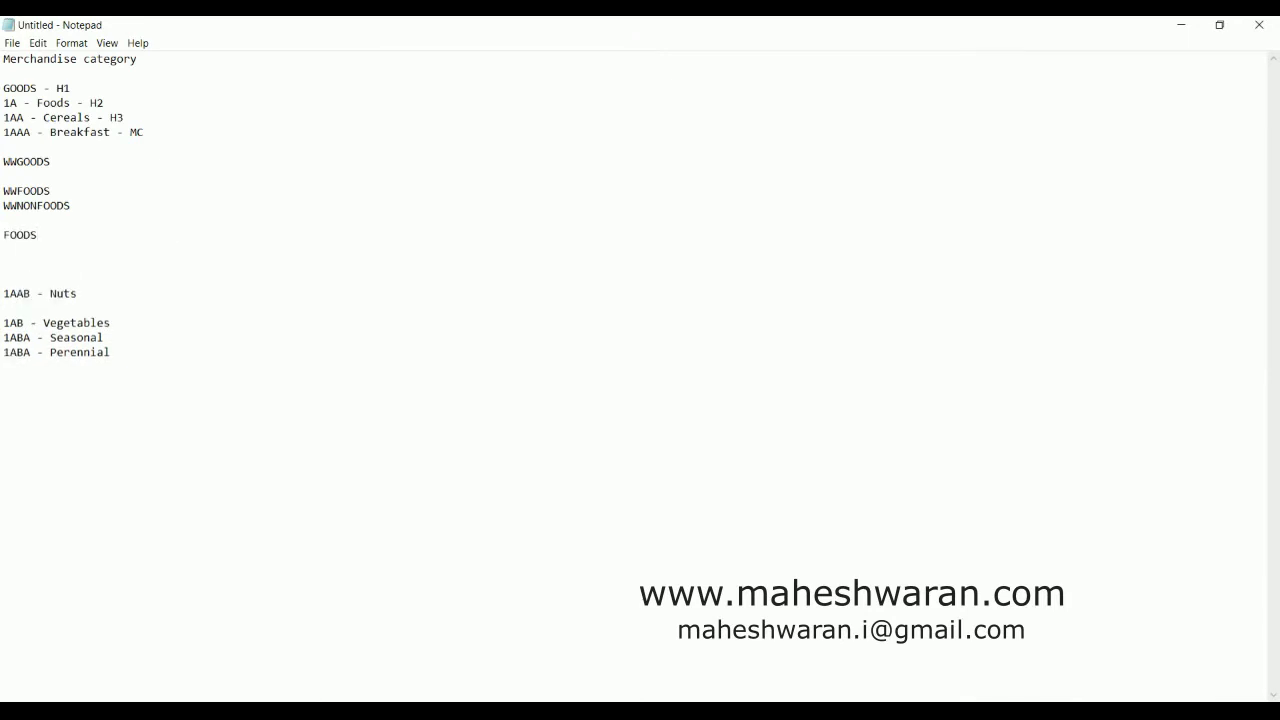
type("OIL")
key("Return")
type("CEREALS")
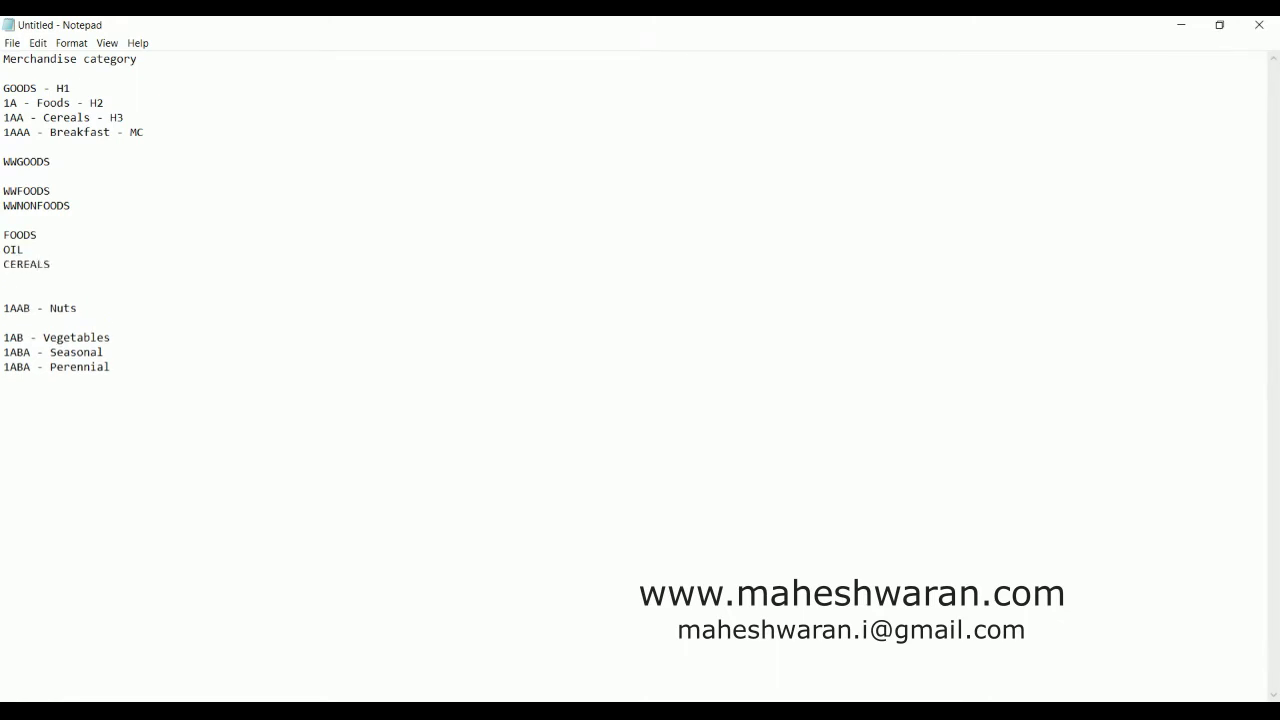
key("Return")
type("VEG")
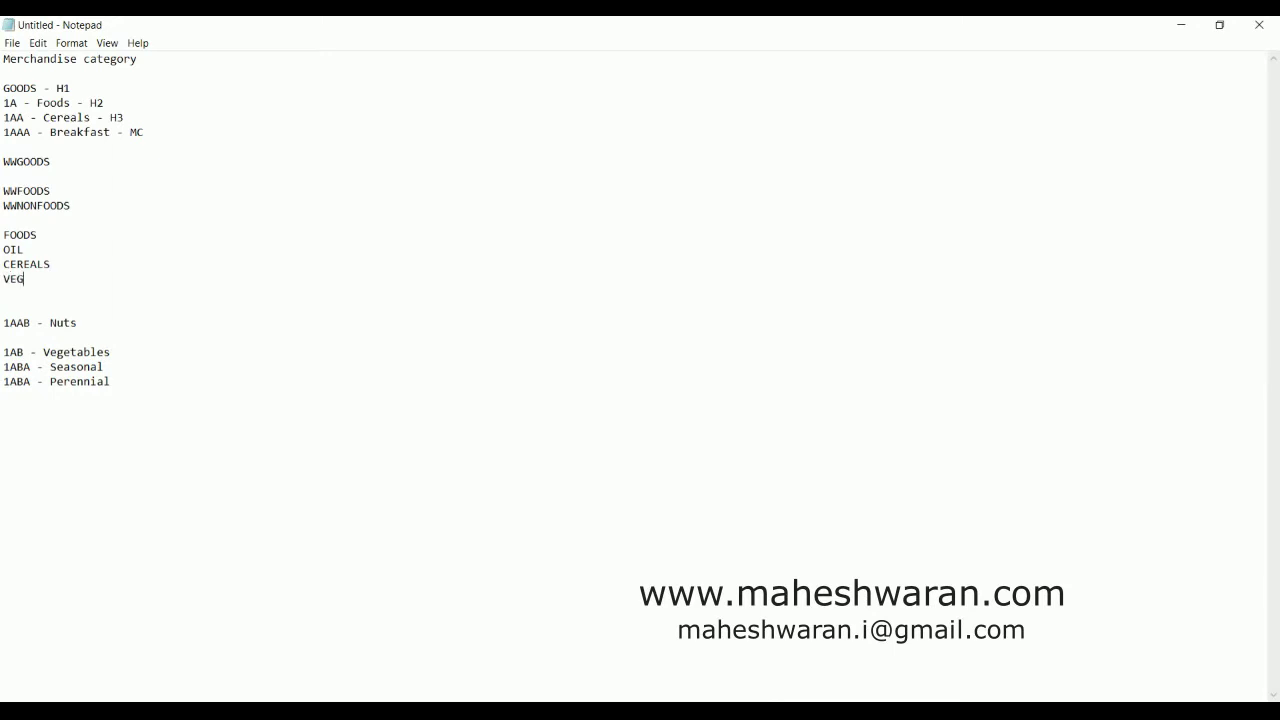
type("ETABLES")
key("Return")
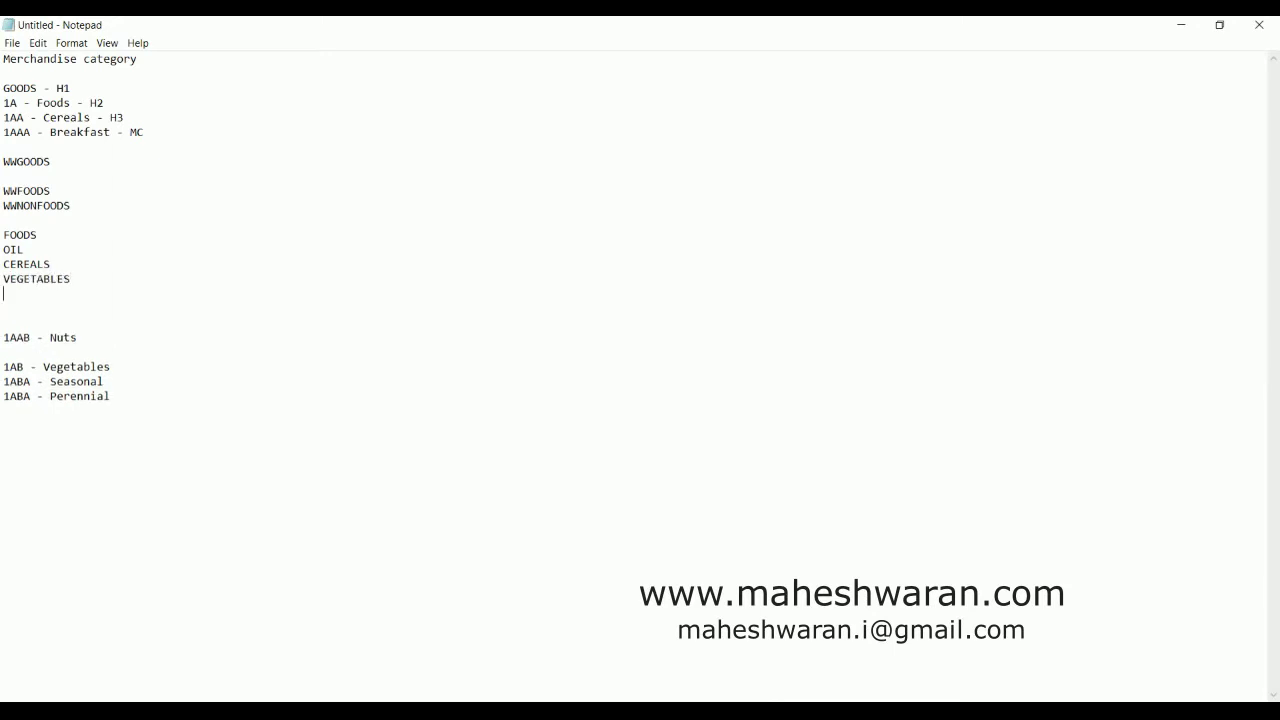
type("FRUITS")
Add a "NONFOODS" group beneath FRUITS listing BOOKS, LIFESTYLE and APPARELS on separate lines.
key("Return")
key("Return")
type("NONFOODS")
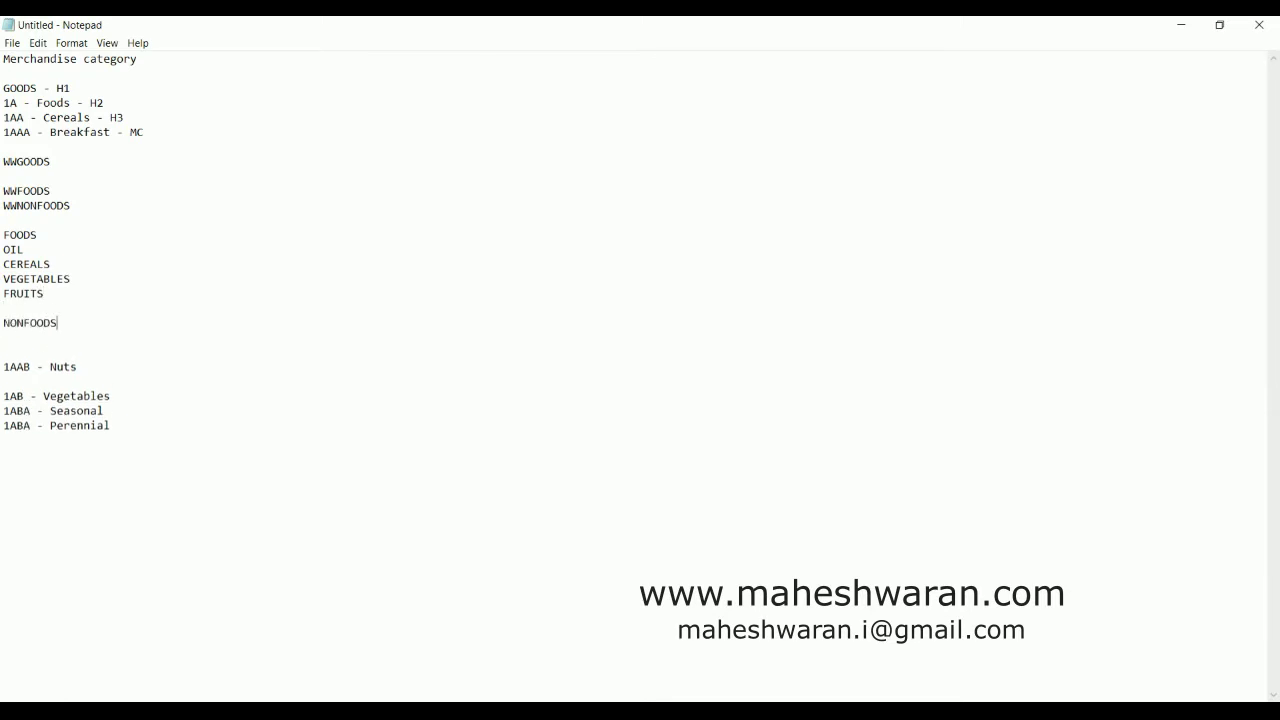
key("Return")
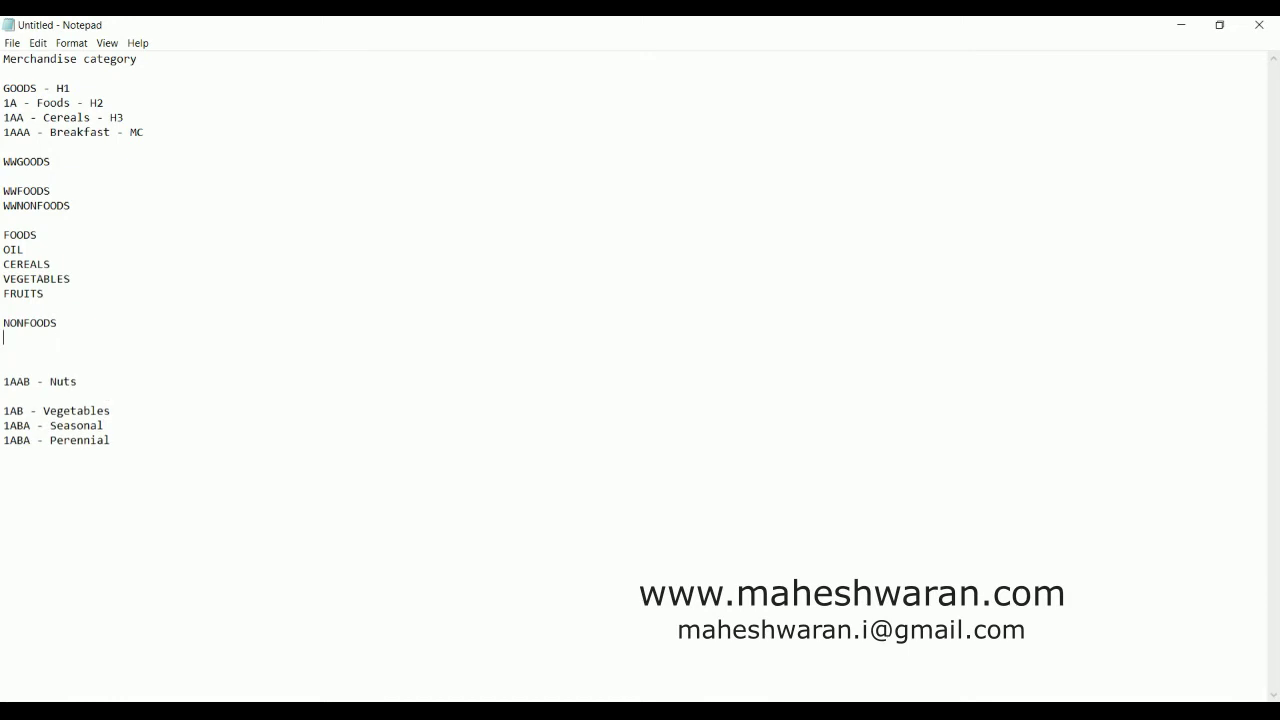
type("BOOKS")
key("Return")
type("L")
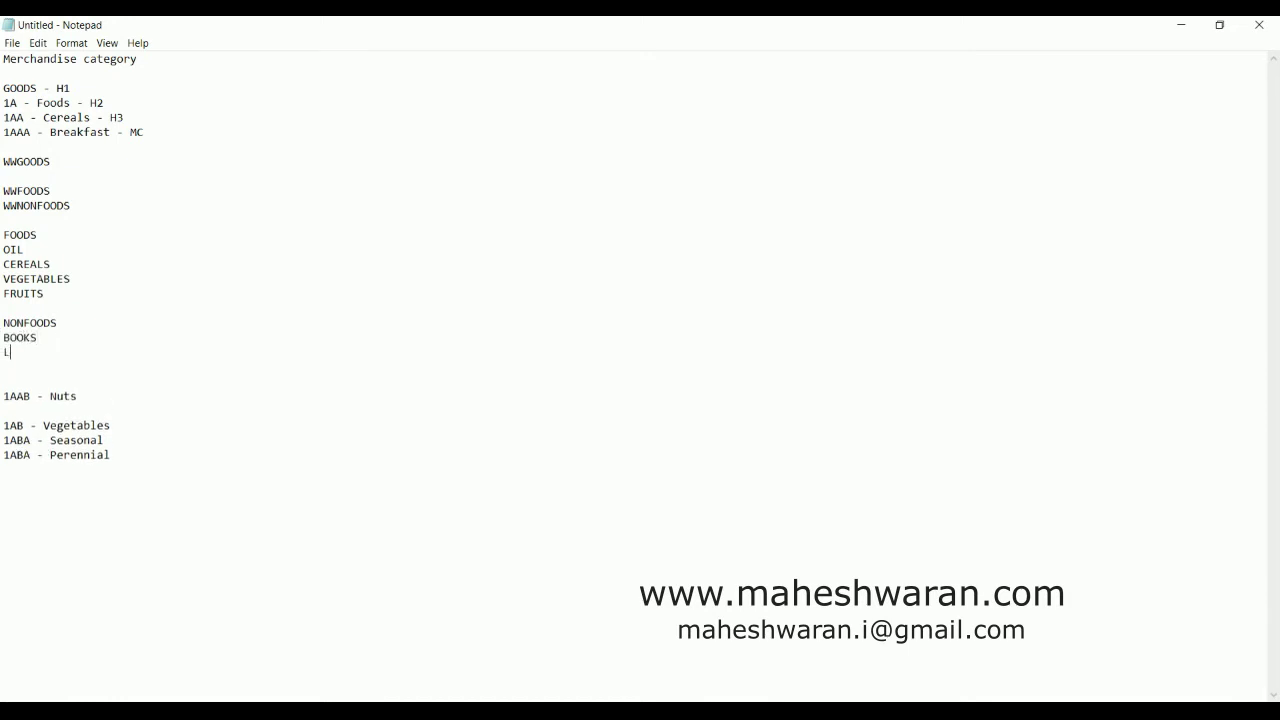
type("IFESTYLE")
key("Return")
type("A")
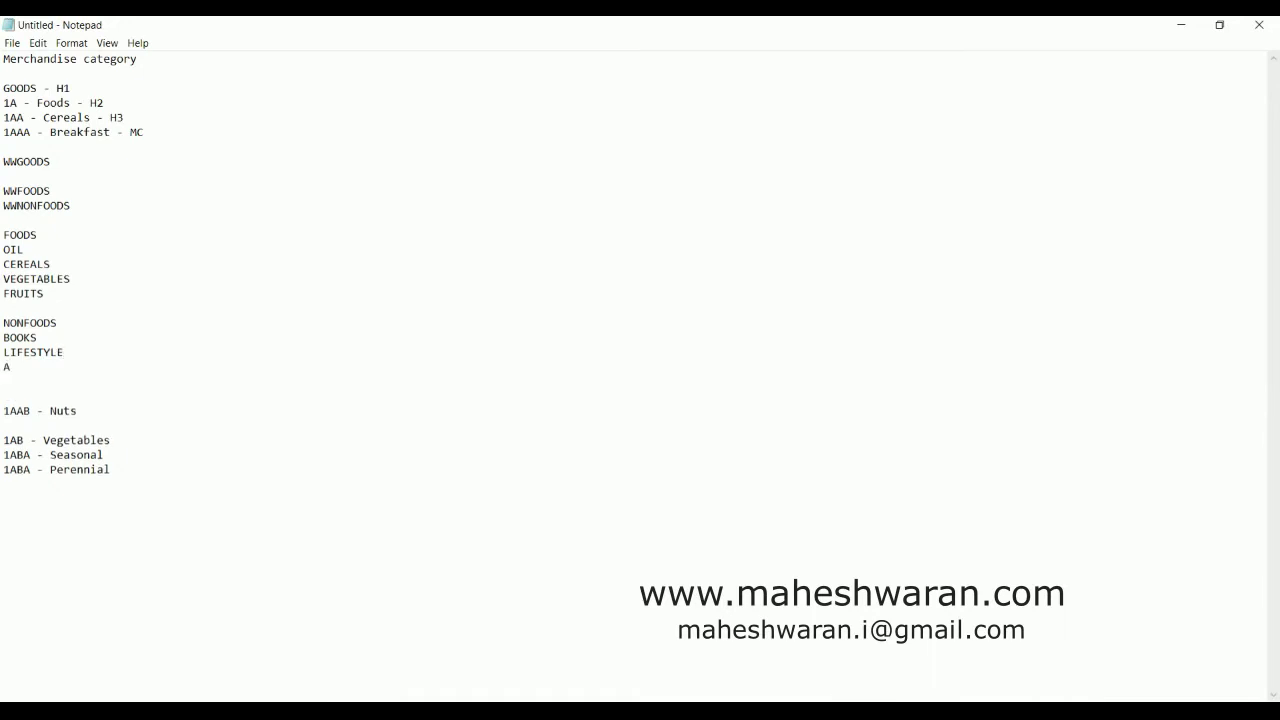
type("PPARELS")
key("Return")
key("Return")
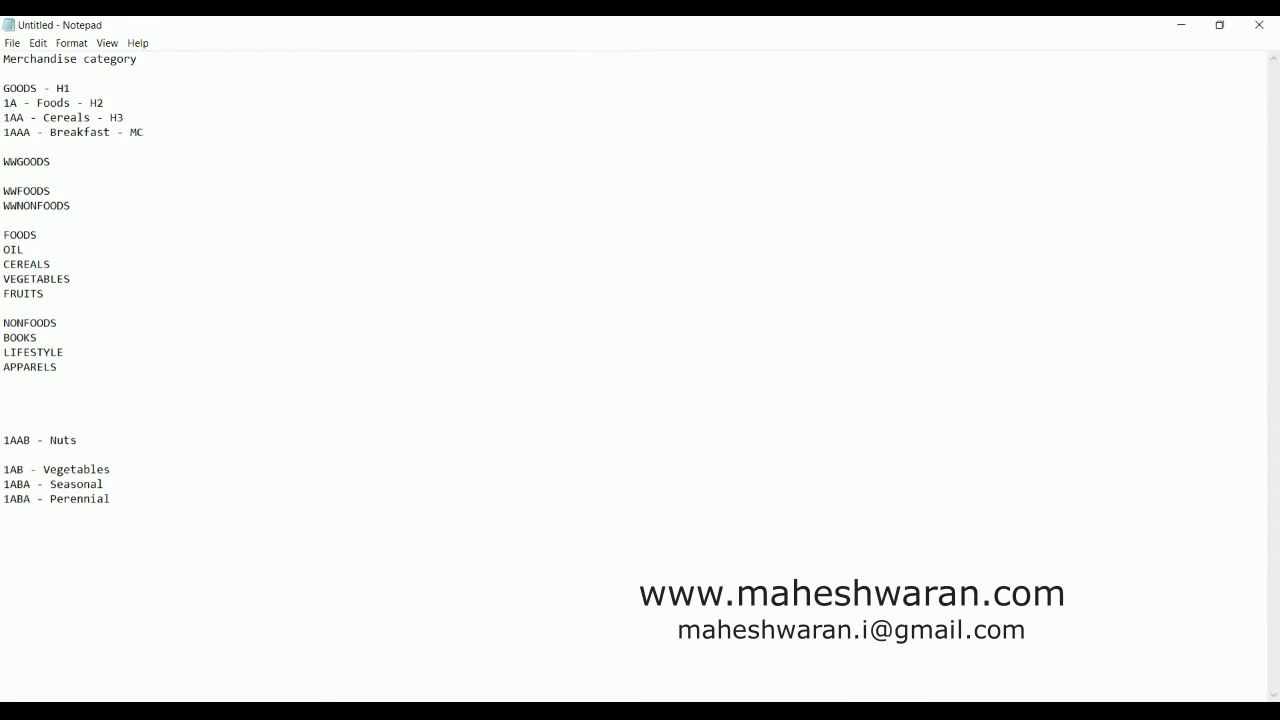
Switch to SAP, open CLWM - Create for the merchandise category hierarchy level, and enter WWAPPARELS as the hierarchy level.
left_click(305, 712)
left_click(399, 650)
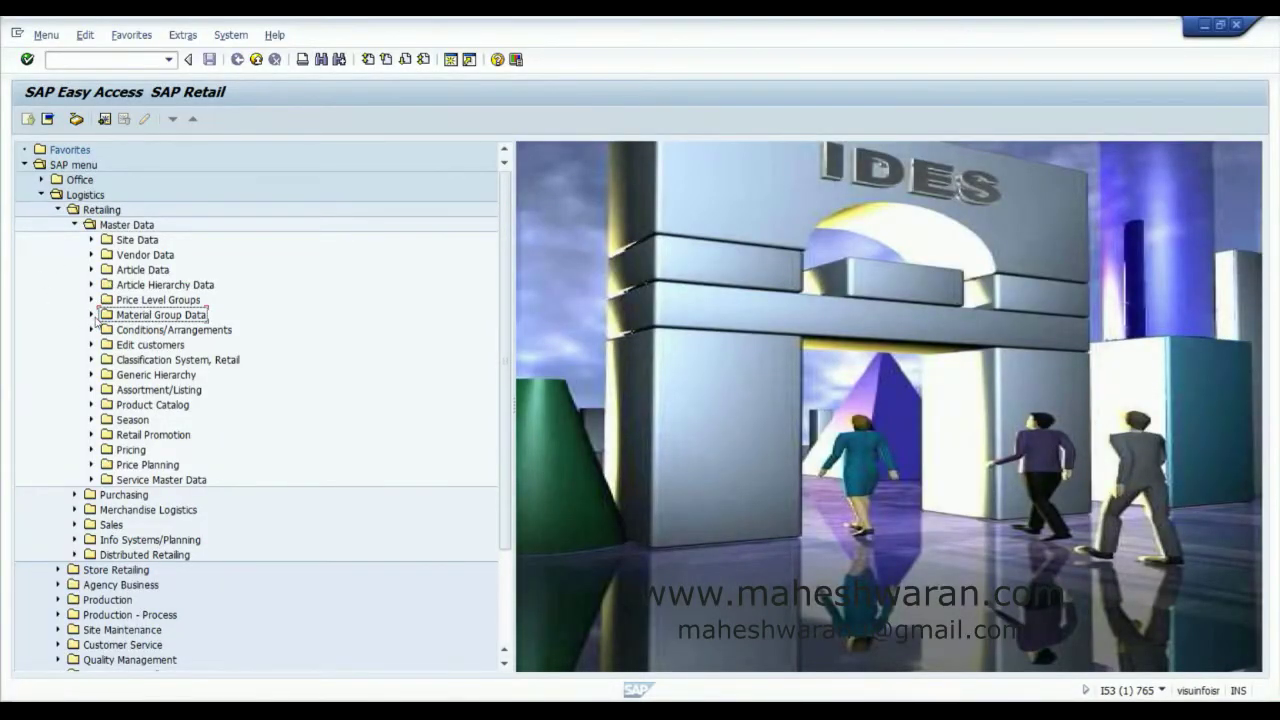
left_click(92, 315)
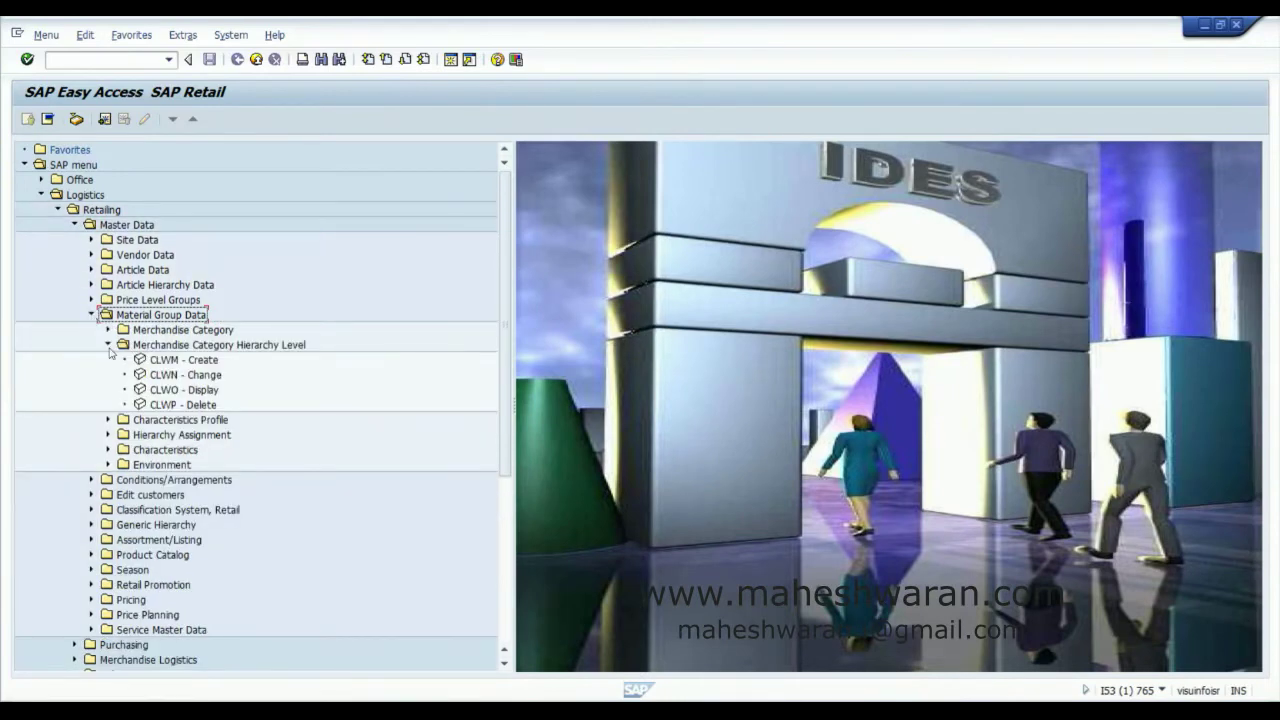
left_click(184, 362)
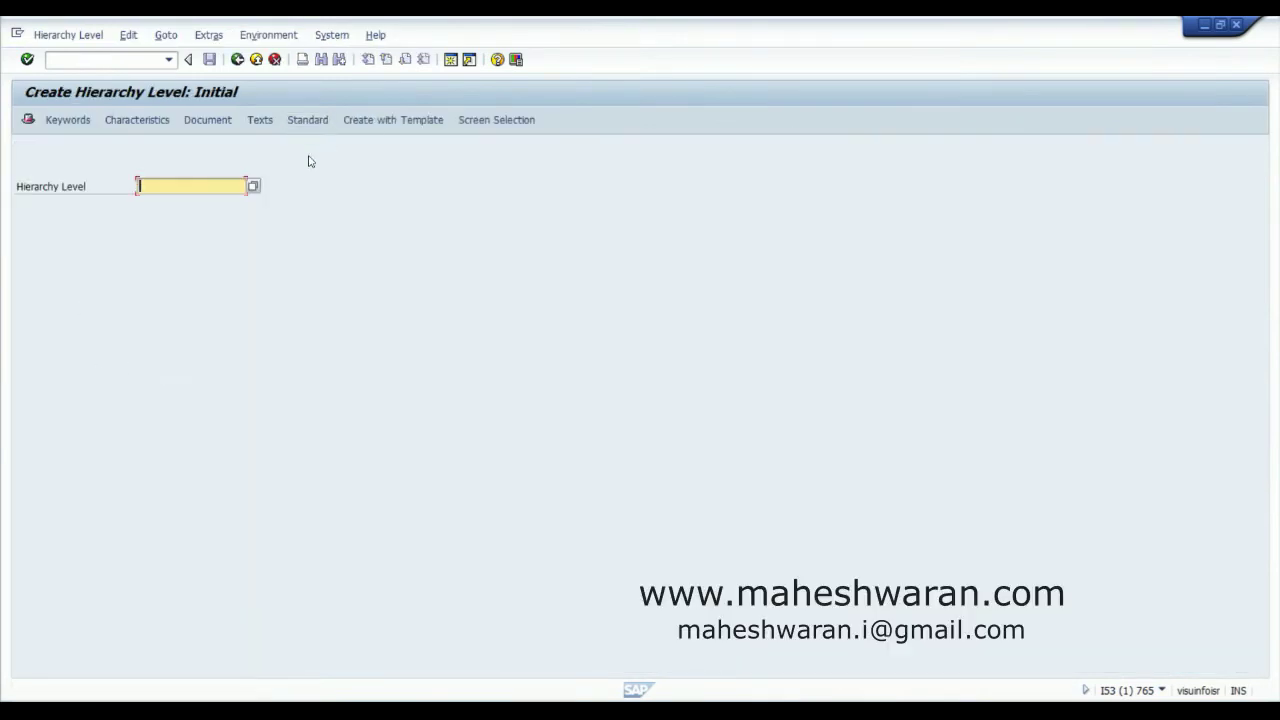
type("ww")
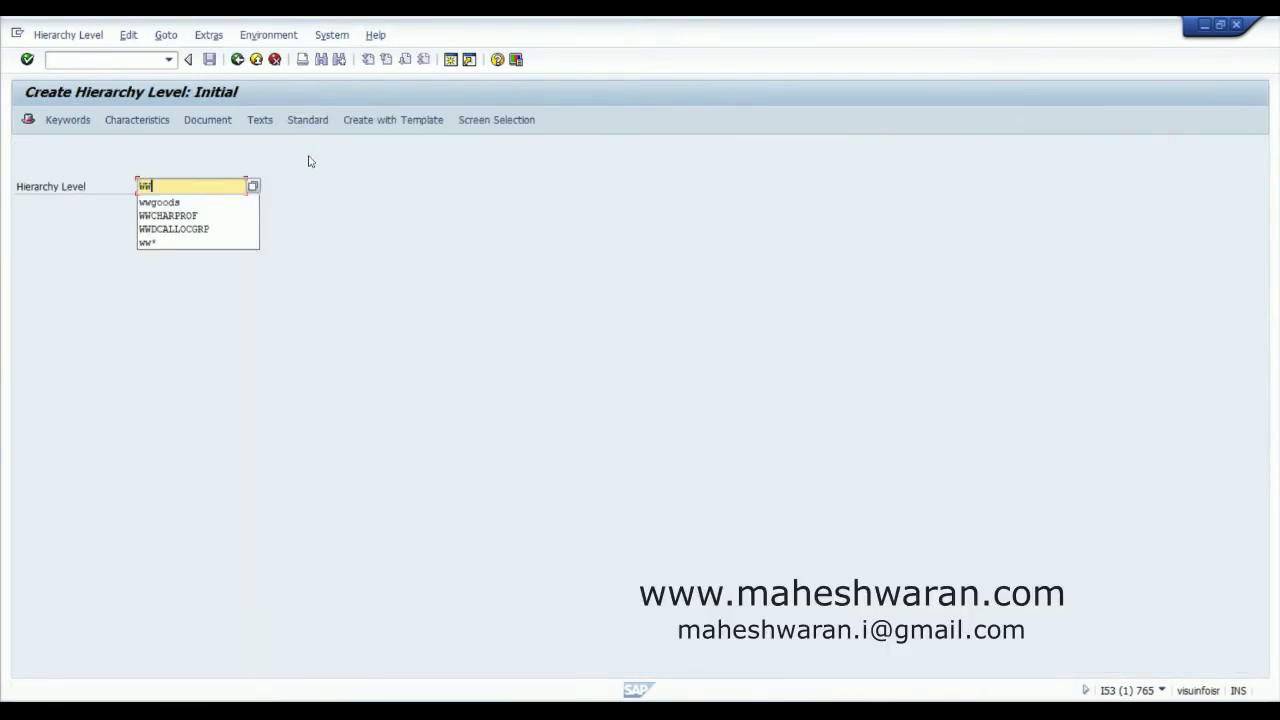
type("APPARELS")
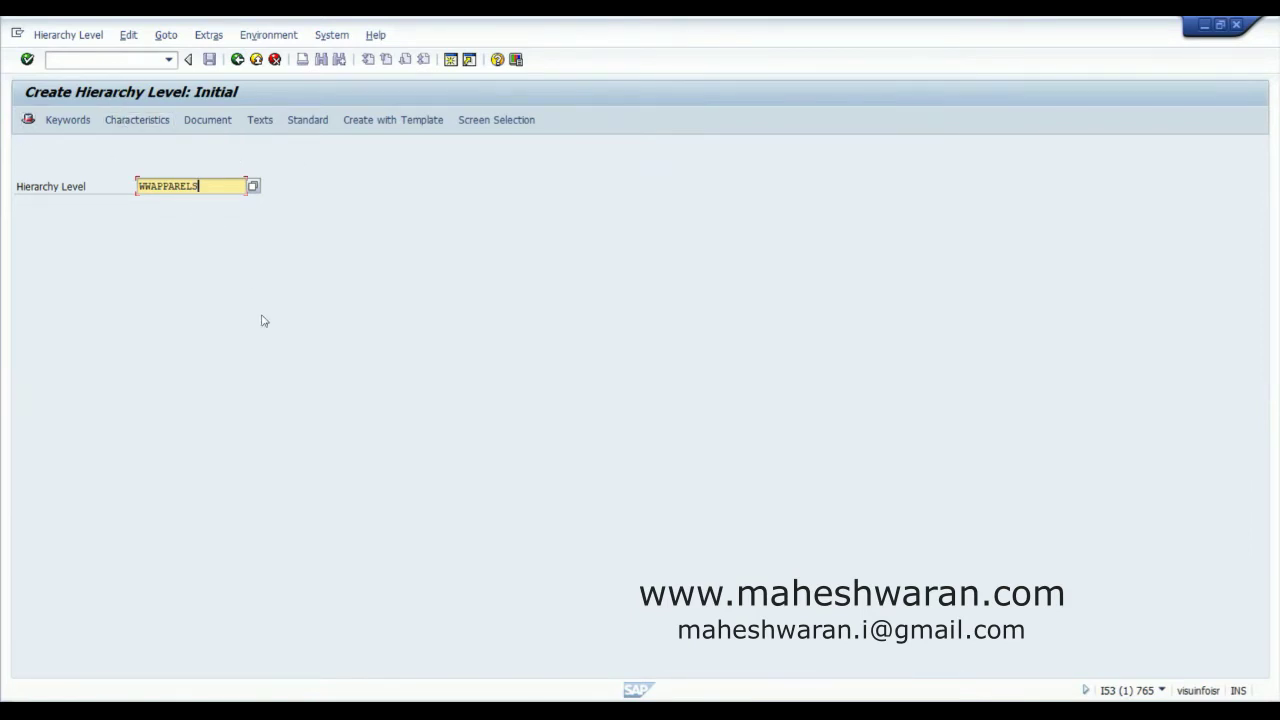
Switch to the Notepad notes and review the Cereals H3 and Breakfast MC lines.
key("alt+Tab")
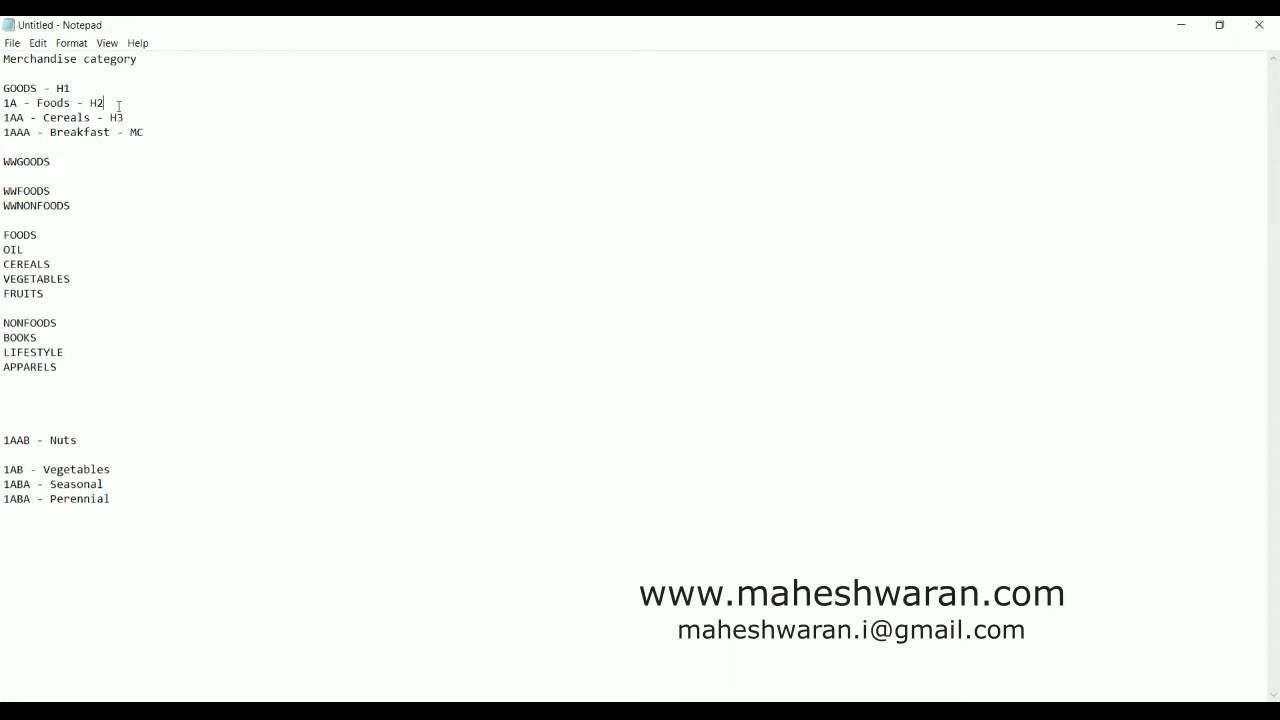
left_click_drag(105, 103, 150, 130)
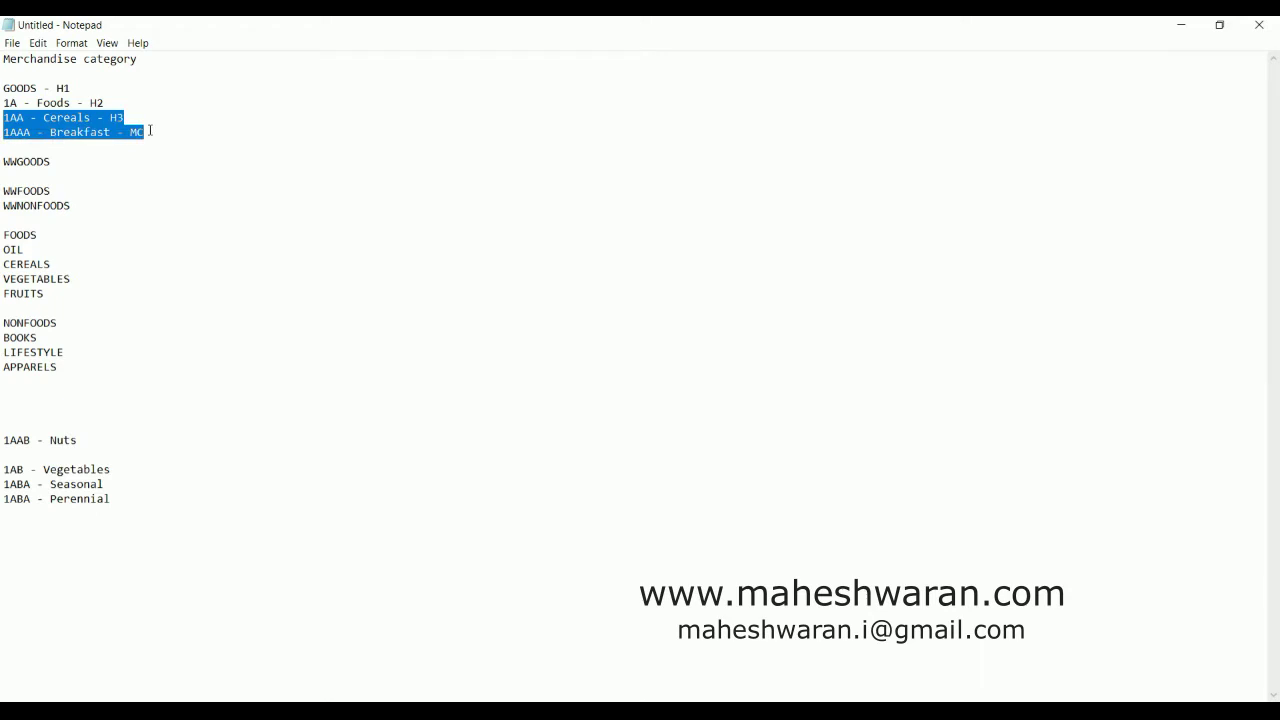
left_click(150, 130)
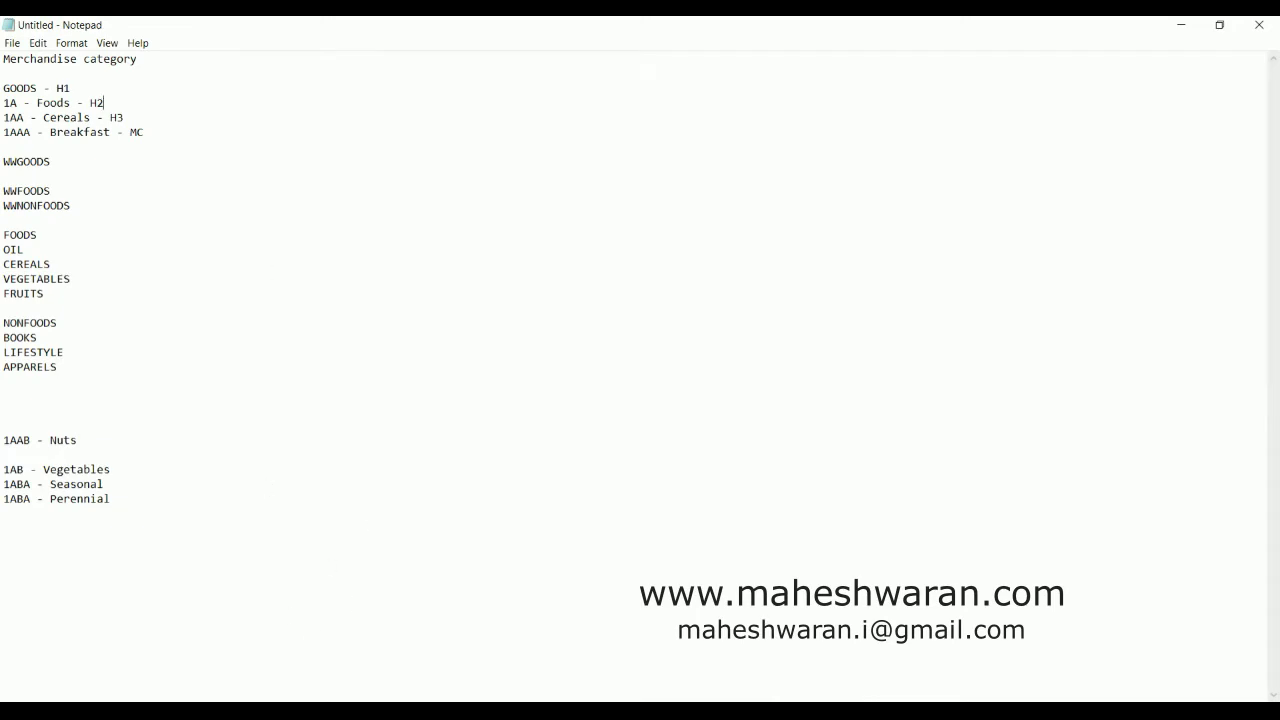
Return to SAP, proceed to the basic data of hierarchy level WWAPPARELS, and enter the description "Woolworths Apparels".
mouse_move(310, 710)
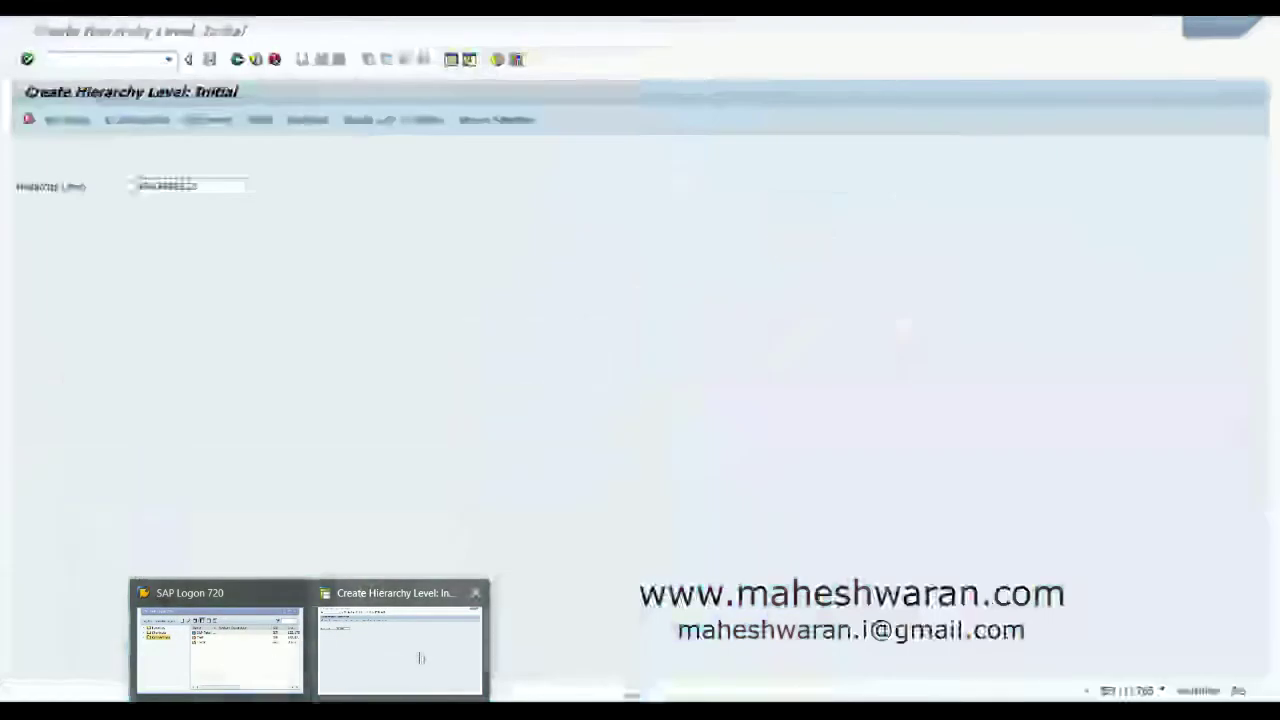
left_click(420, 657)
key("Return")
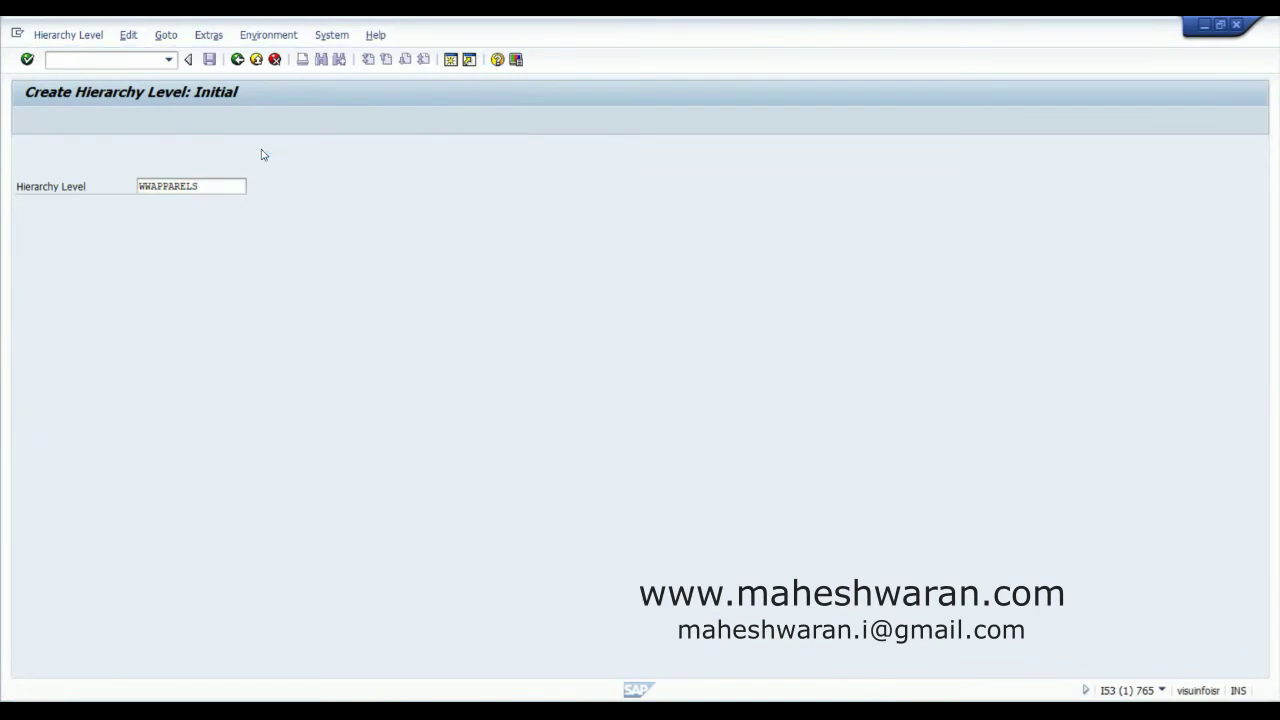
type("W")
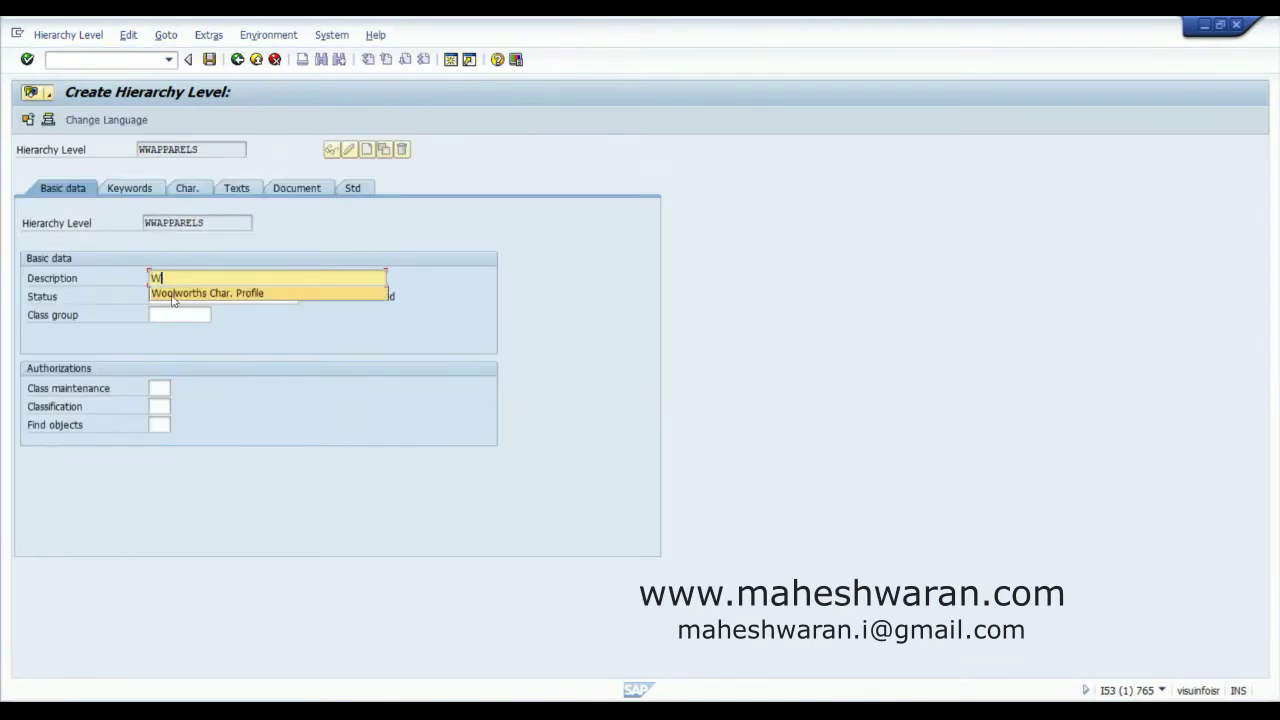
type("oolworths Apparels")
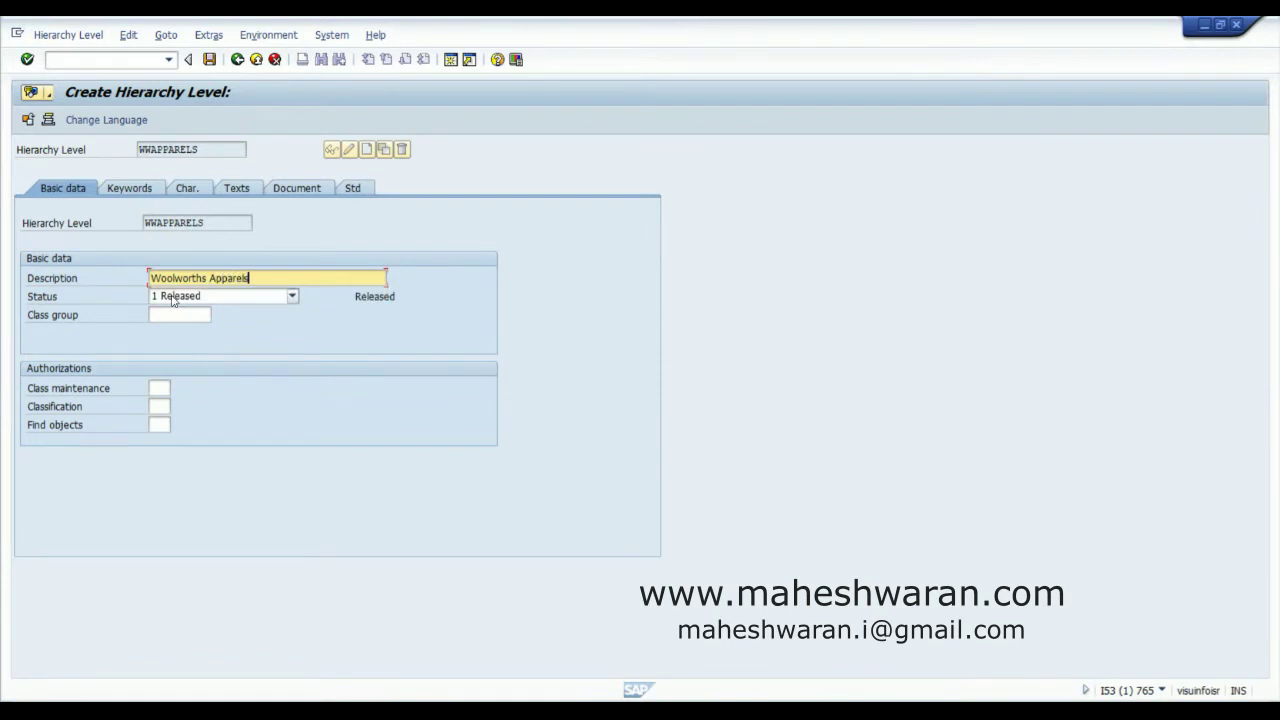
key("shift+Home")
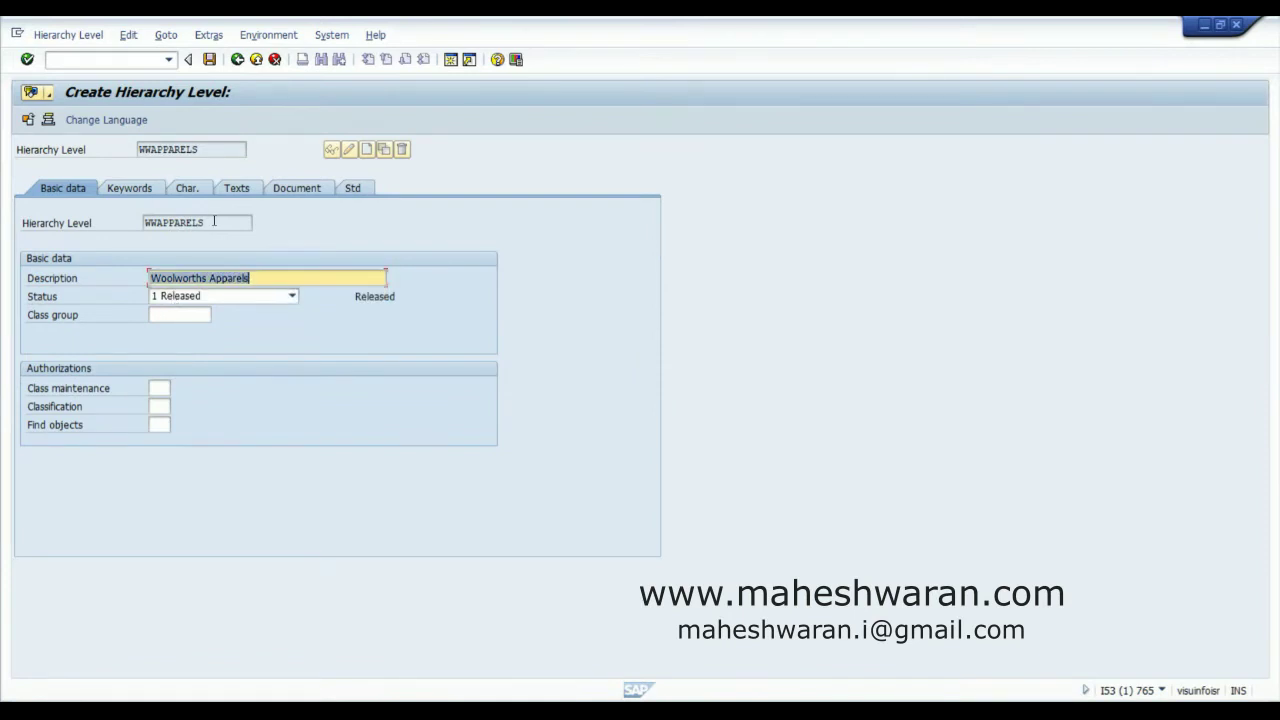
left_click(185, 191)
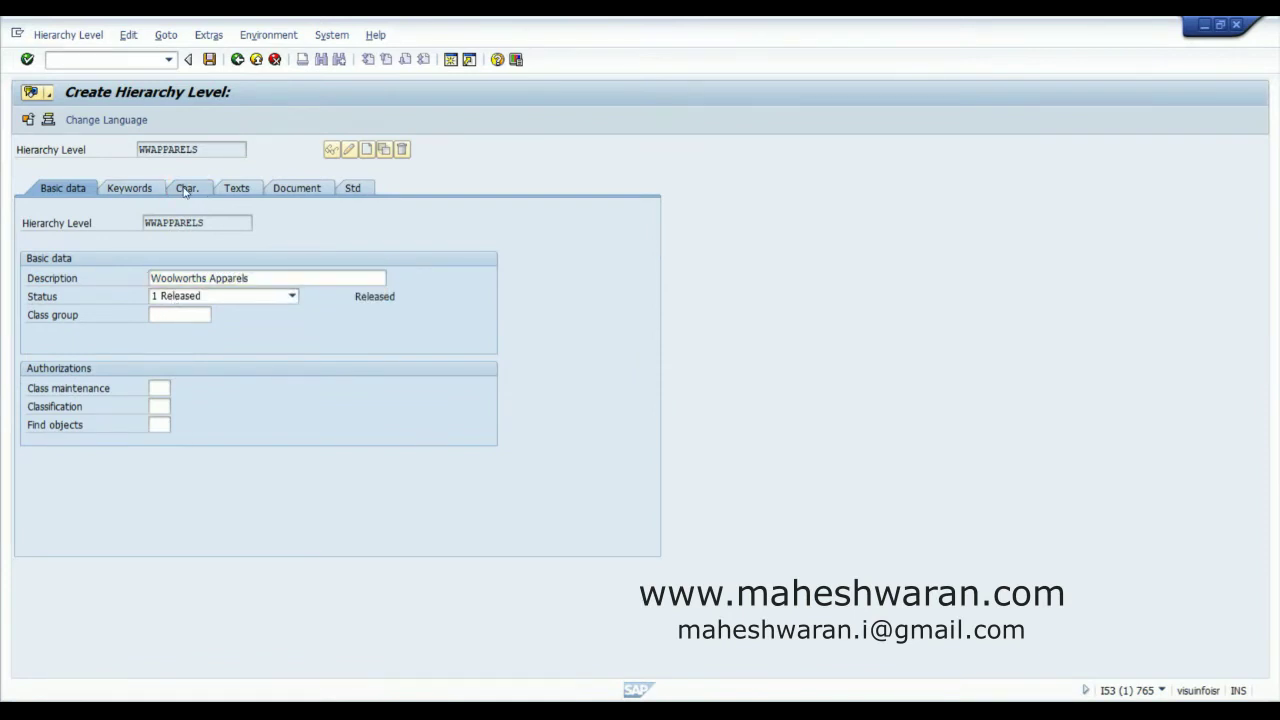
left_click(113, 295)
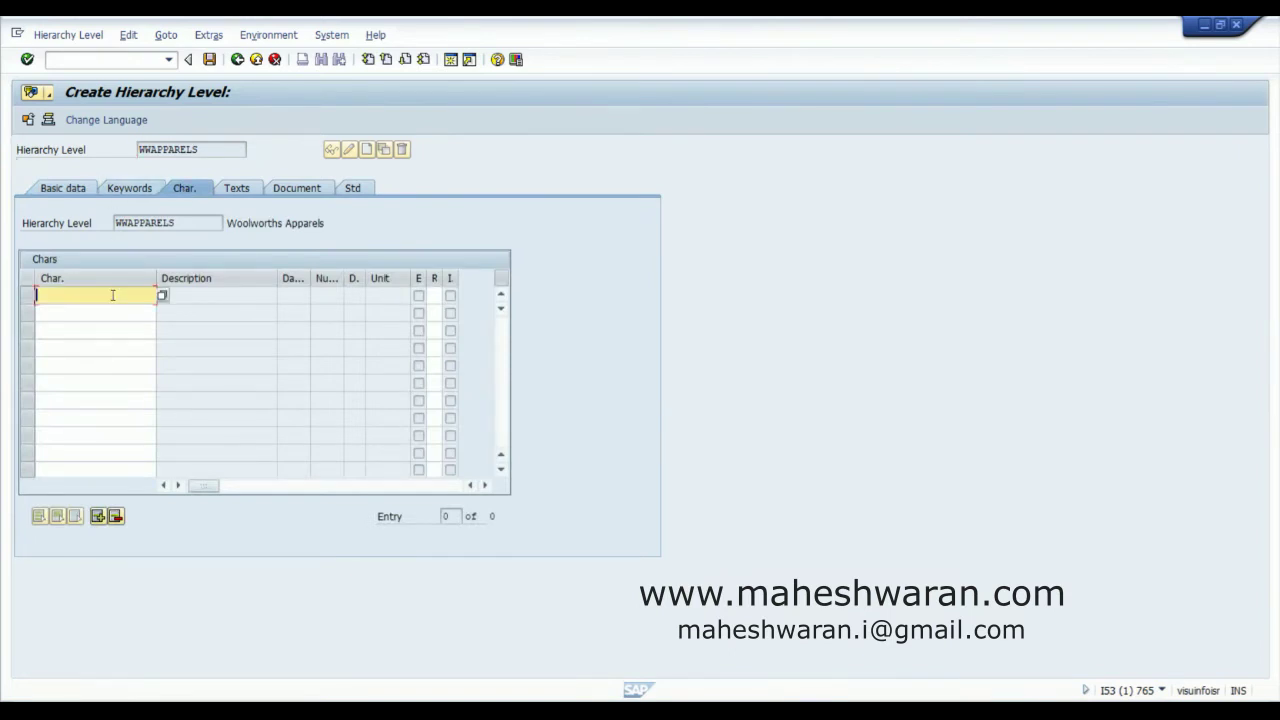
type("ww")
key("Down")
key("Return")
key("Down")
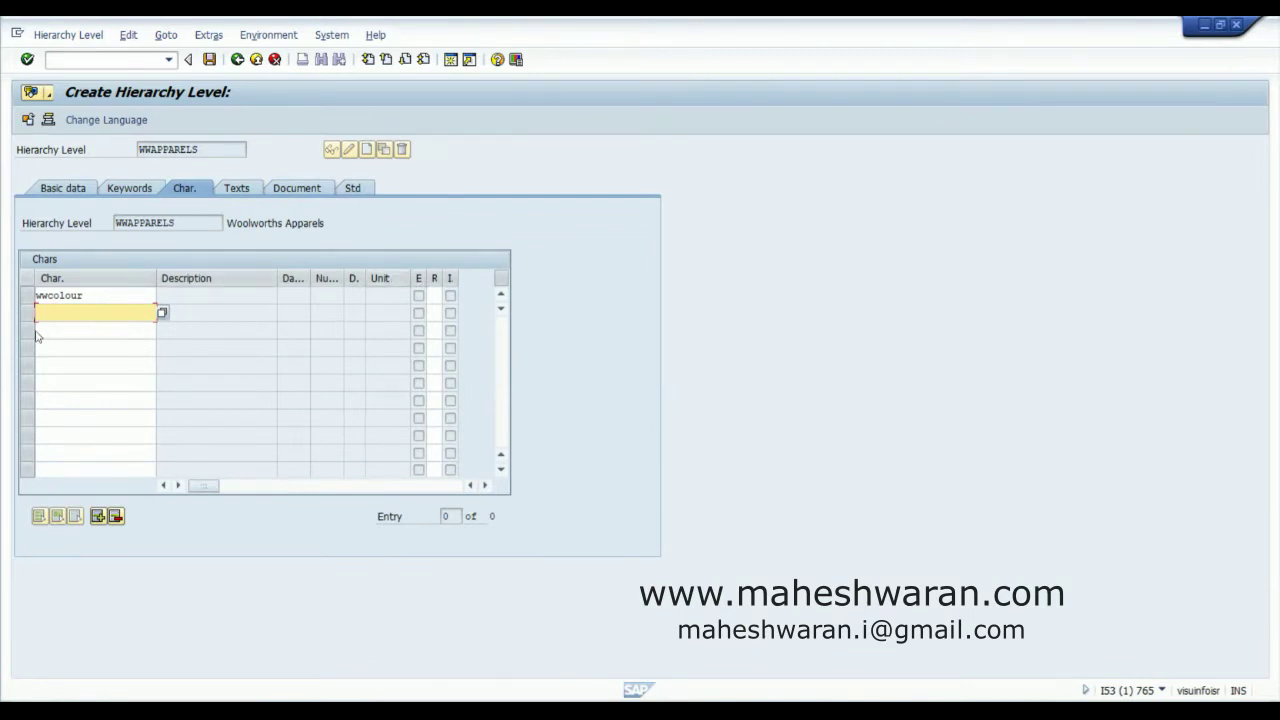
left_click(108, 294)
key("BackSpace")
key("BackSpace")
key("BackSpace")
key("BackSpace")
key("BackSpace")
key("BackSpace")
key("BackSpace")
key("BackSpace")
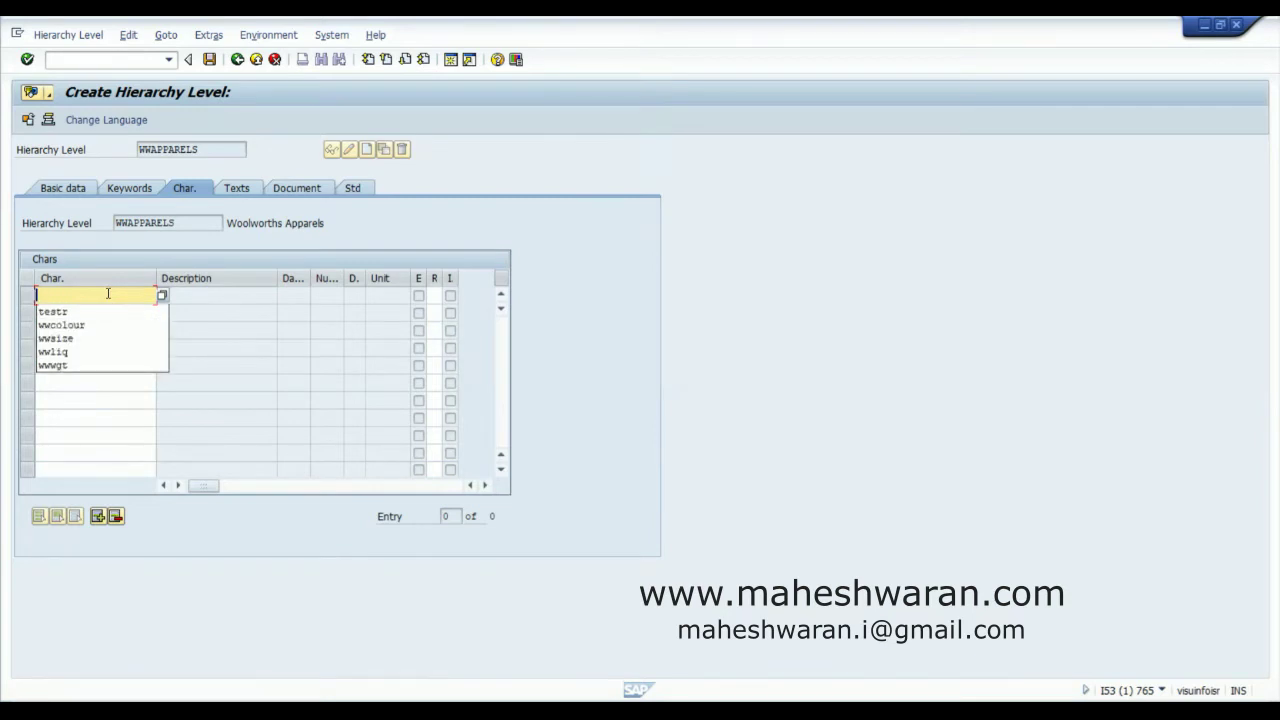
left_click(203, 295)
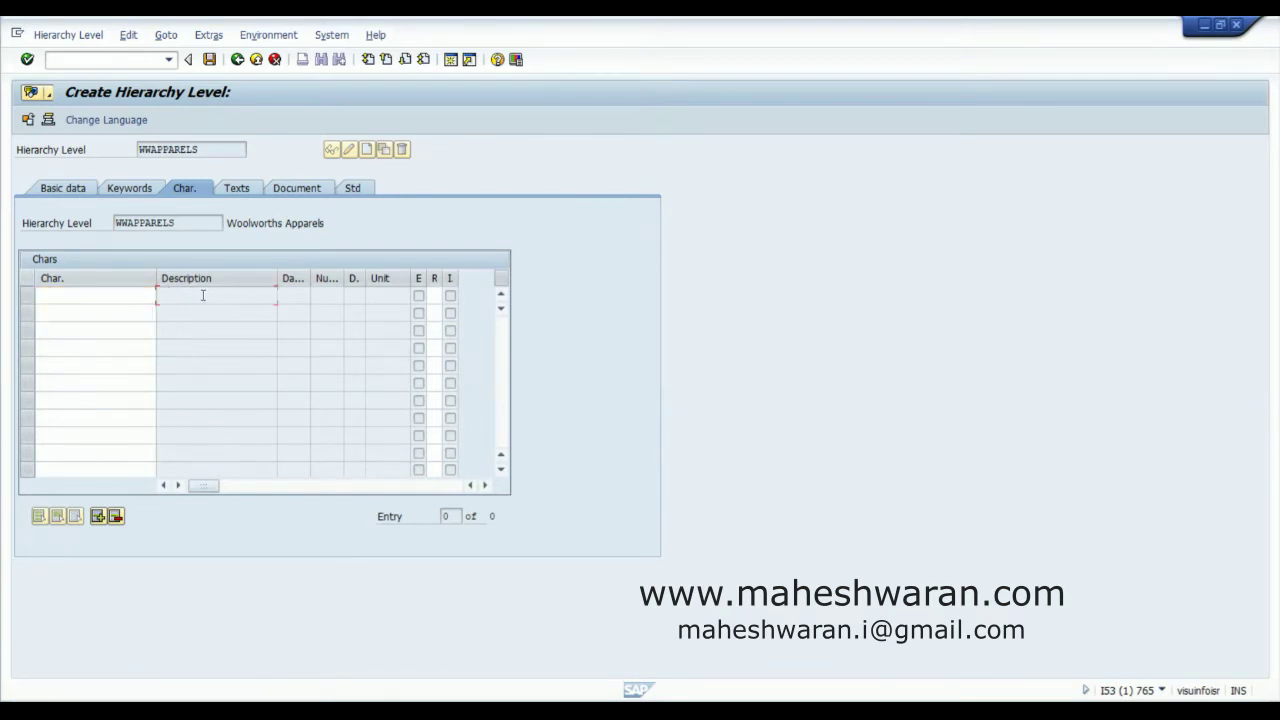
Save hierarchy level WWAPPARELS without any characteristics and return to the SAP Easy Access menu.
left_click(209, 60)
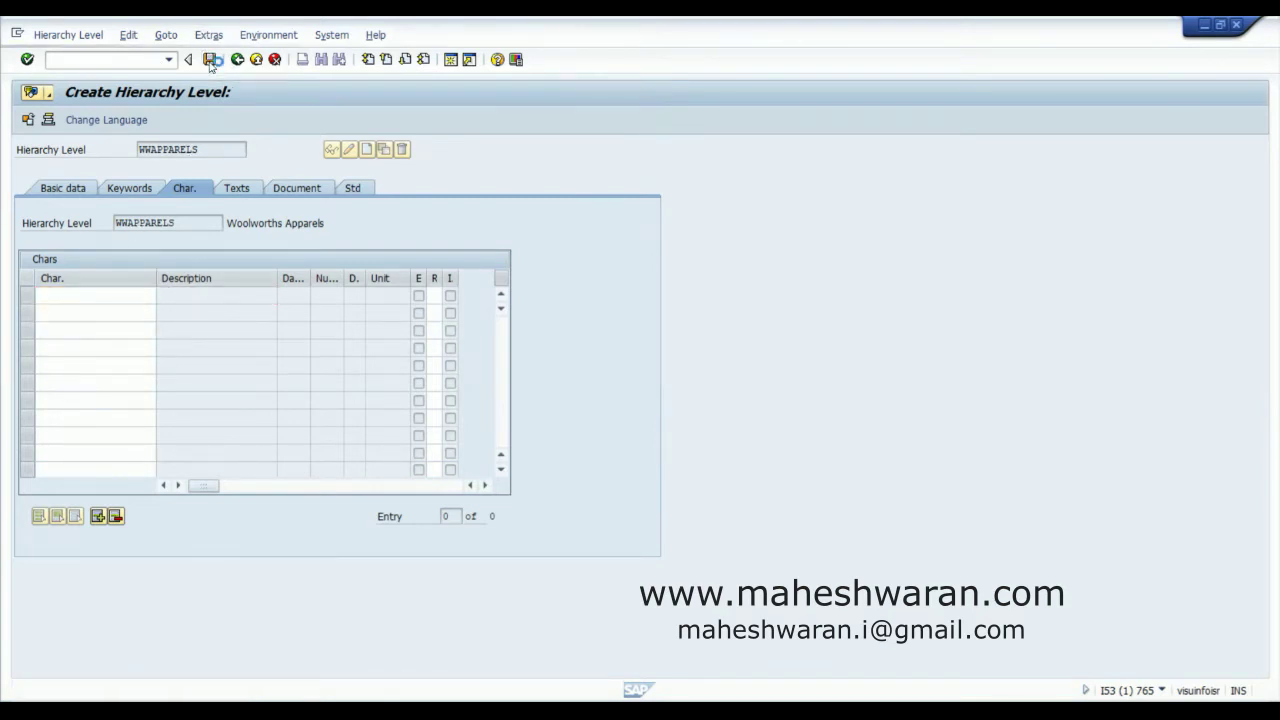
left_click(213, 184)
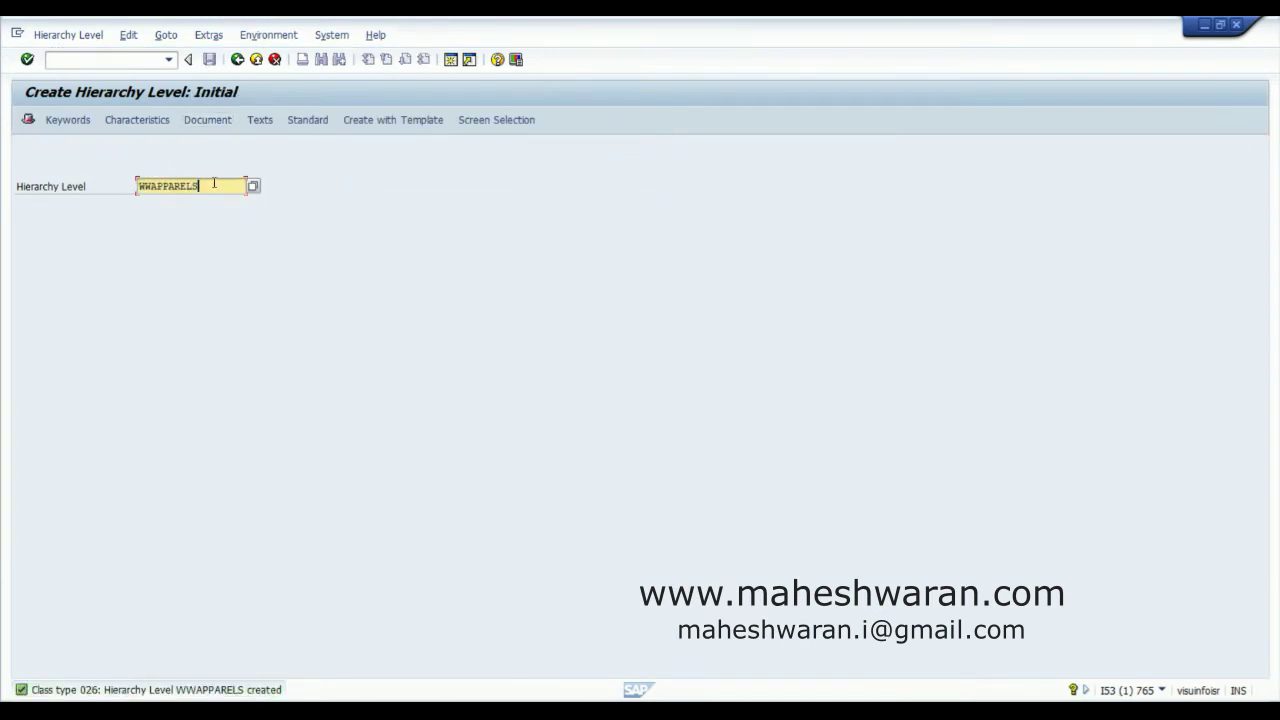
left_click_drag(137, 182, 210, 186)
left_click(237, 59)
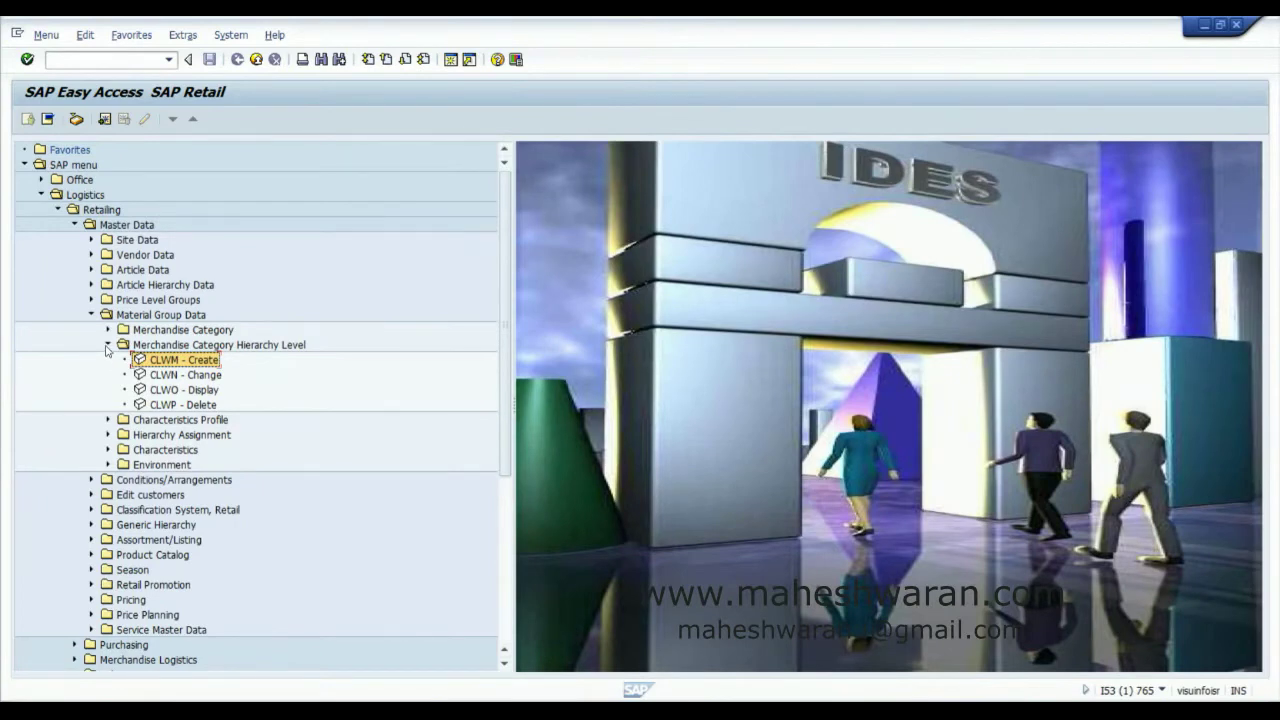
Open CLW1 - Create for merchandise category hierarchy assignments and proceed to the overview of hierarchy level WWNONFOODS.
left_click(108, 345)
left_click(108, 375)
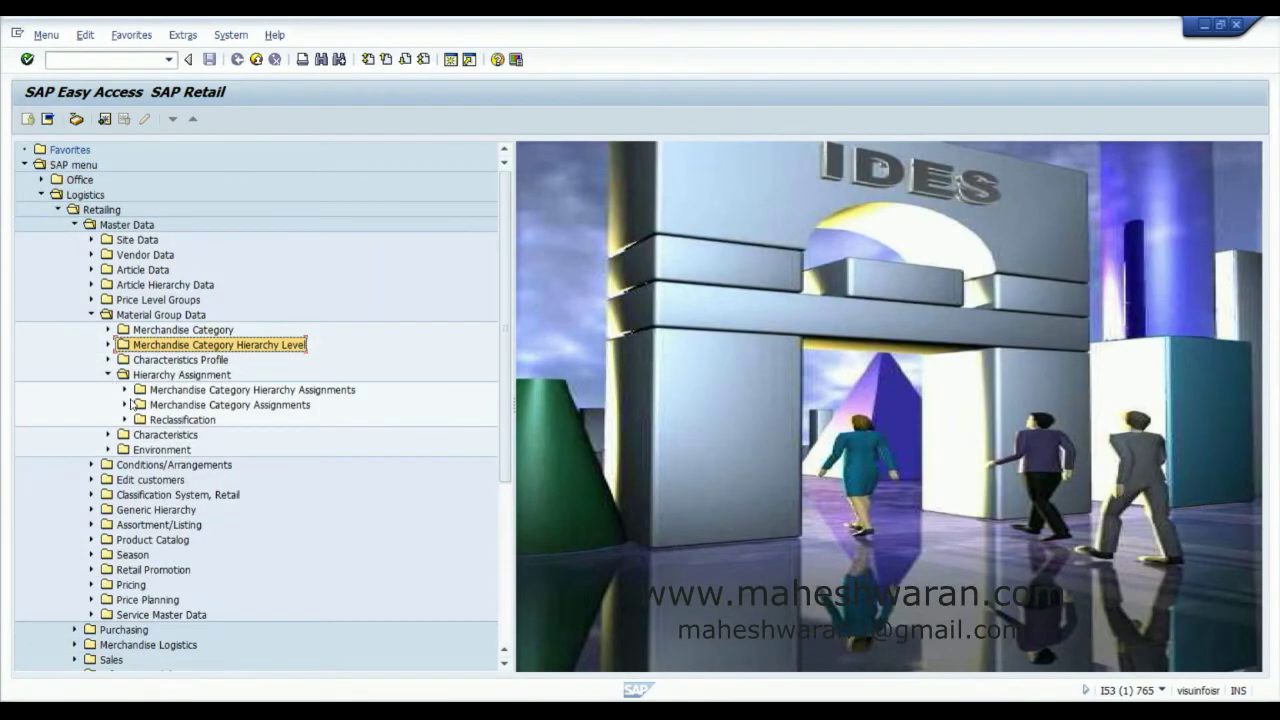
left_click(124, 390)
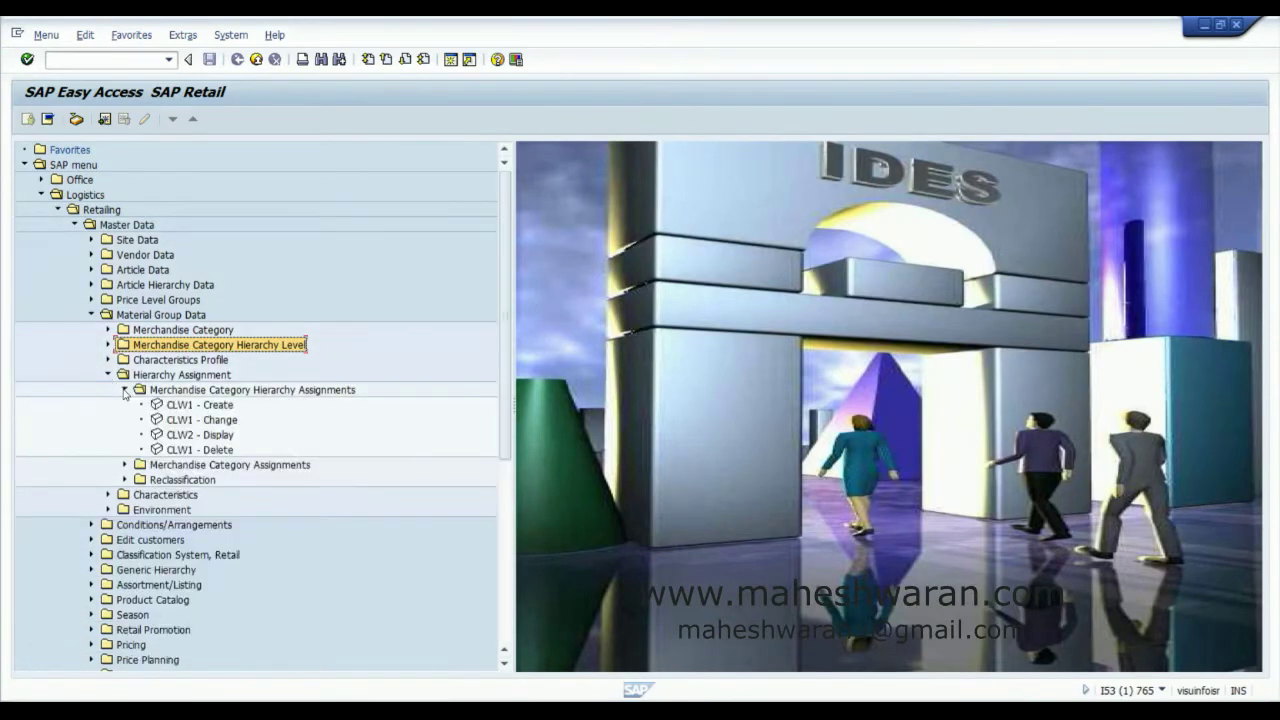
left_click(186, 406)
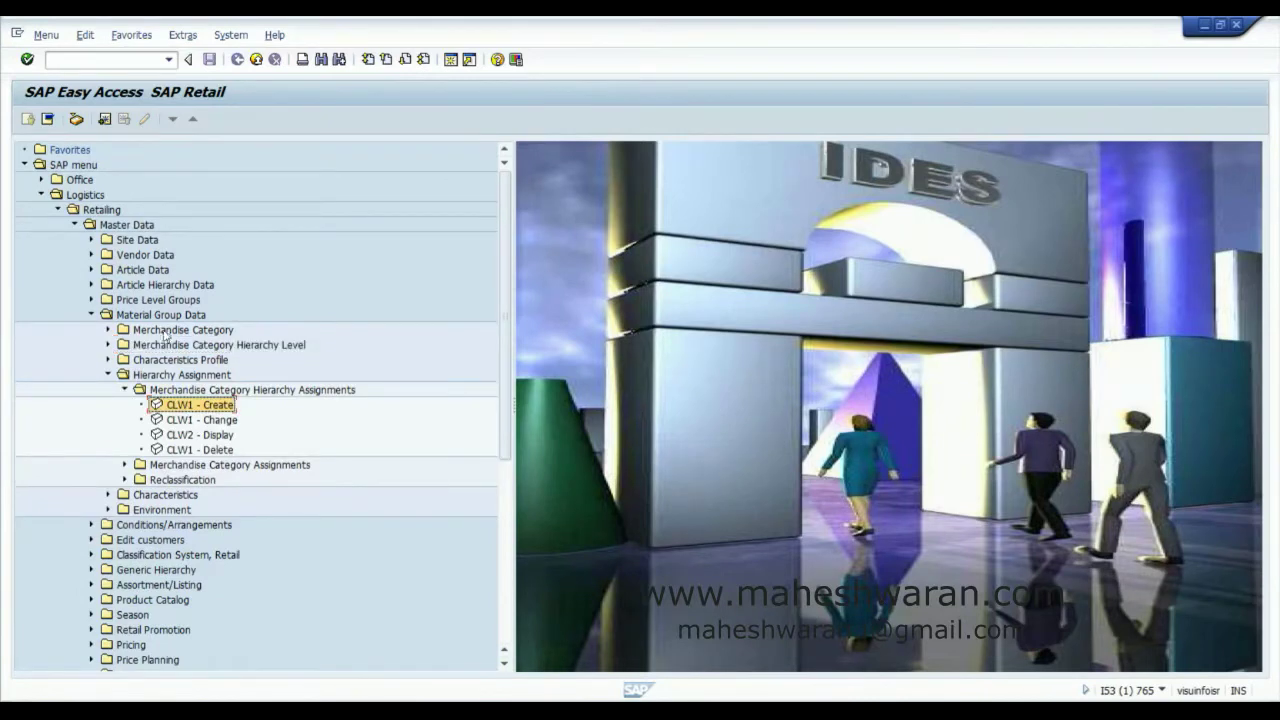
double_click(200, 404)
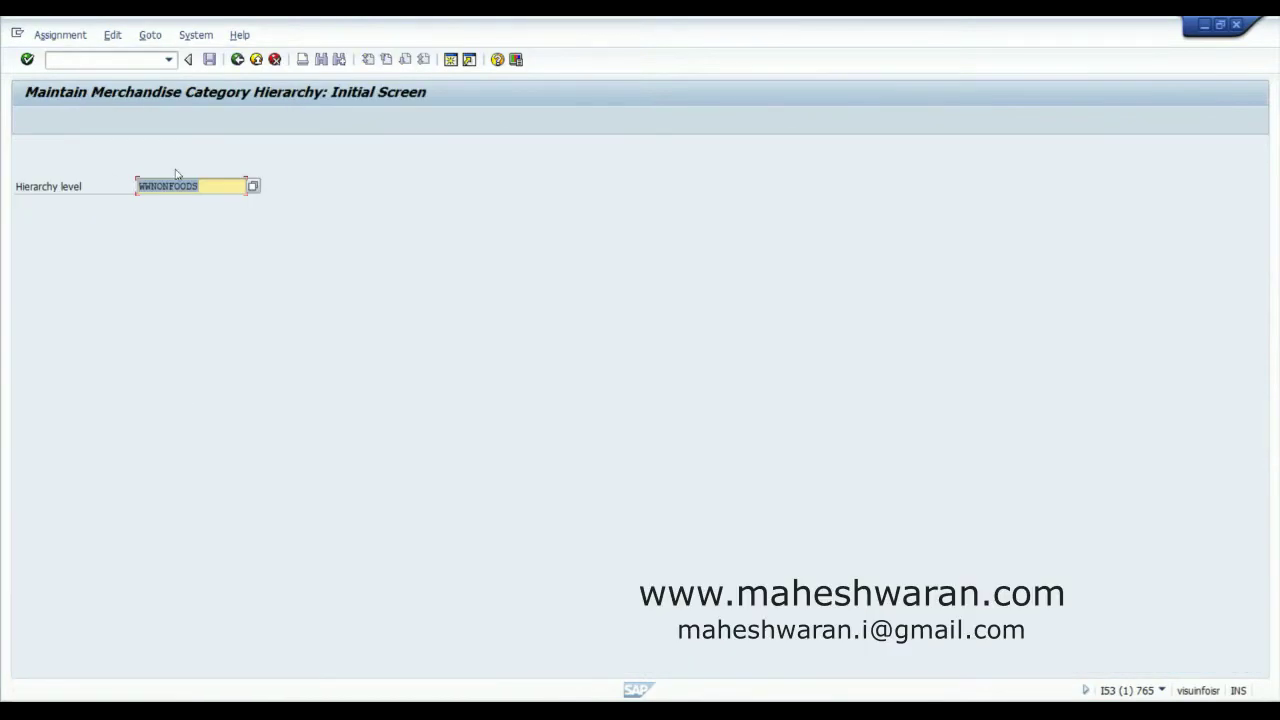
key("Return")
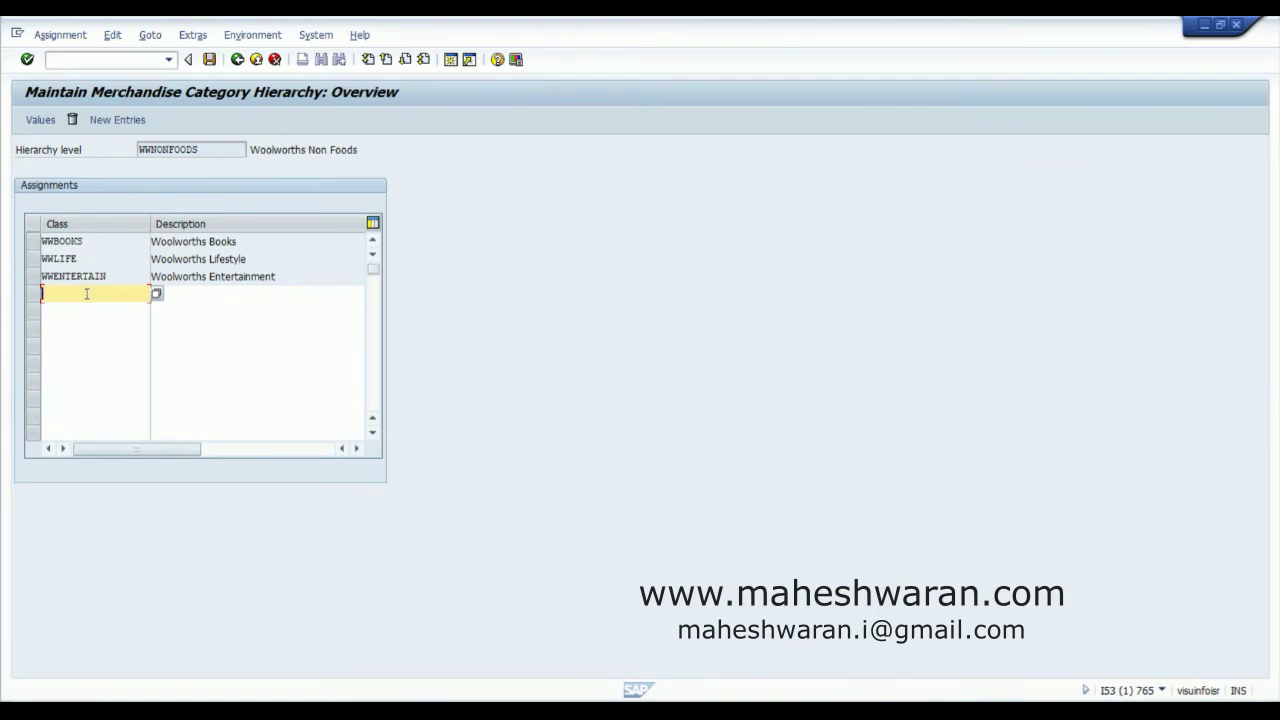
Assign class WWAPPARELS to hierarchy level WWNONFOODS, save the assignment, and return to the SAP Easy Access menu.
type("WWAPPARELS")
key("Return")
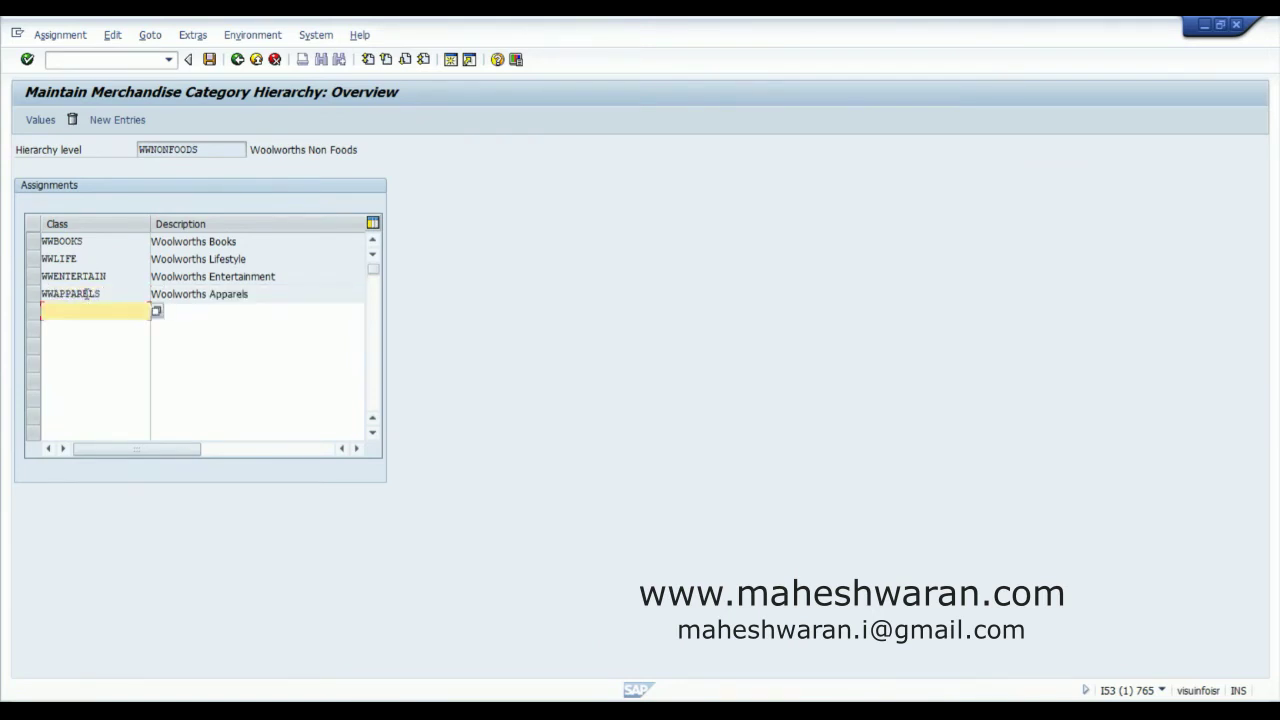
left_click(131, 259)
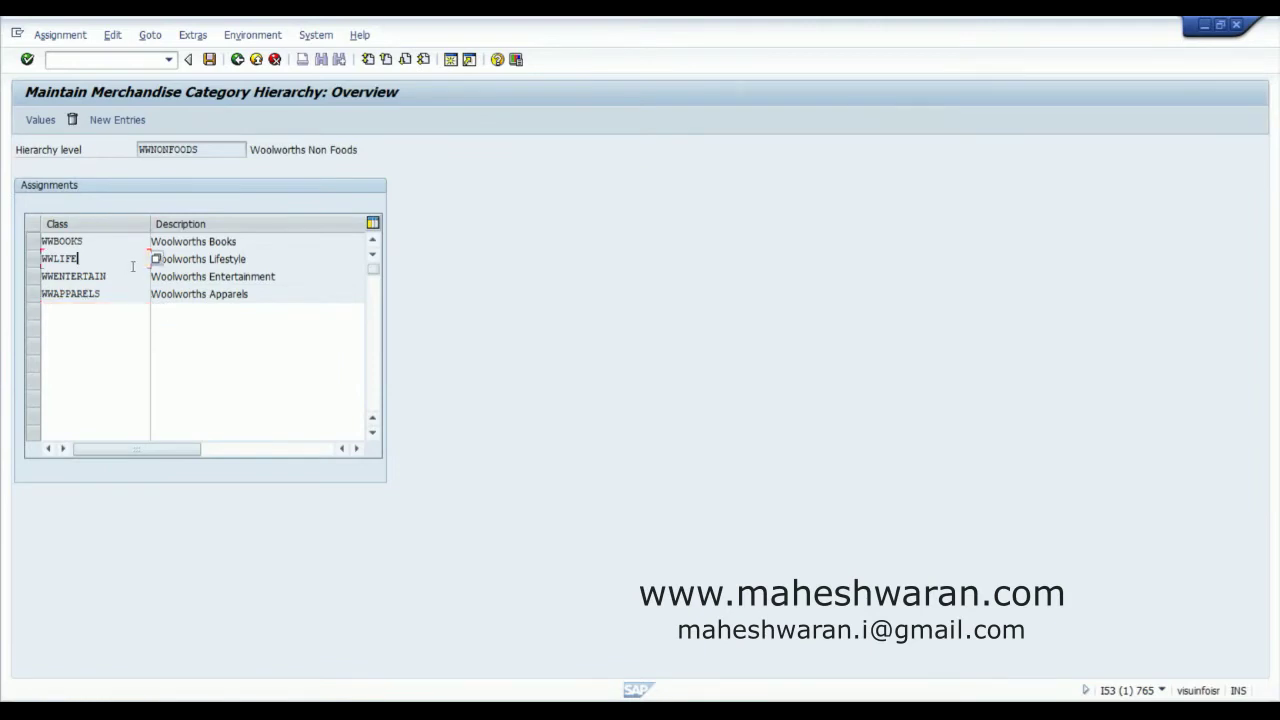
left_click(209, 60)
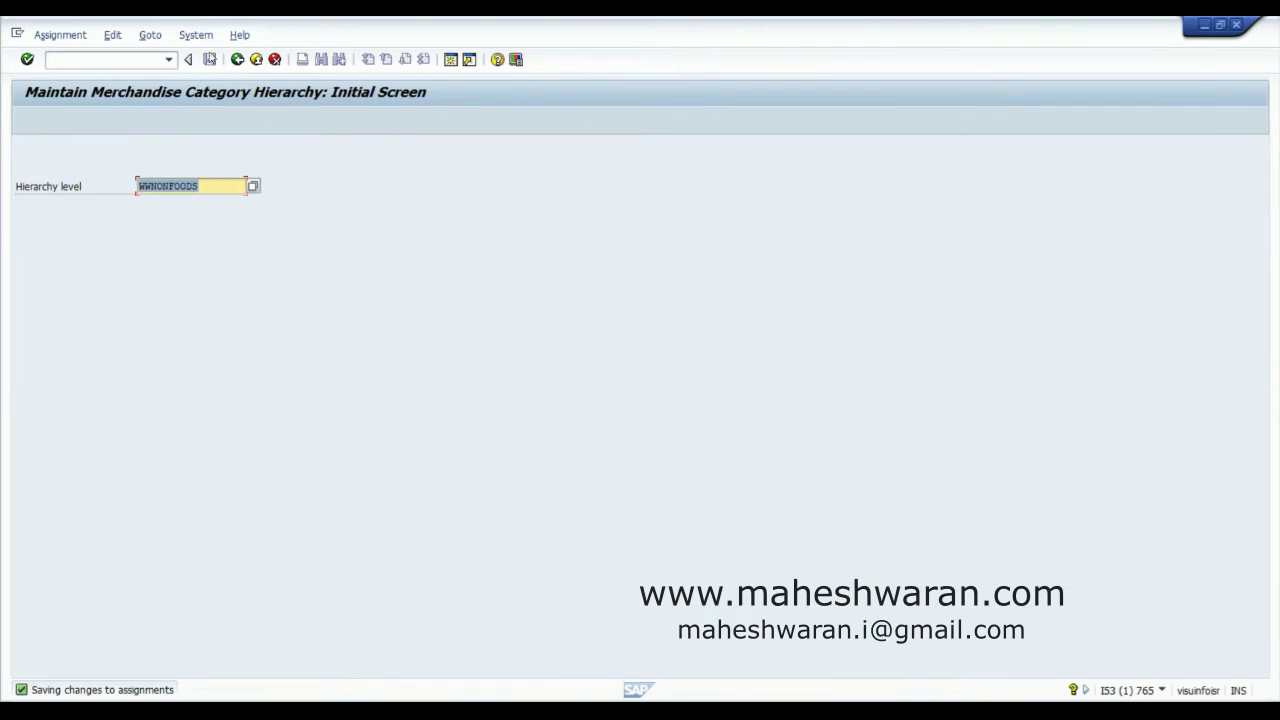
left_click(237, 59)
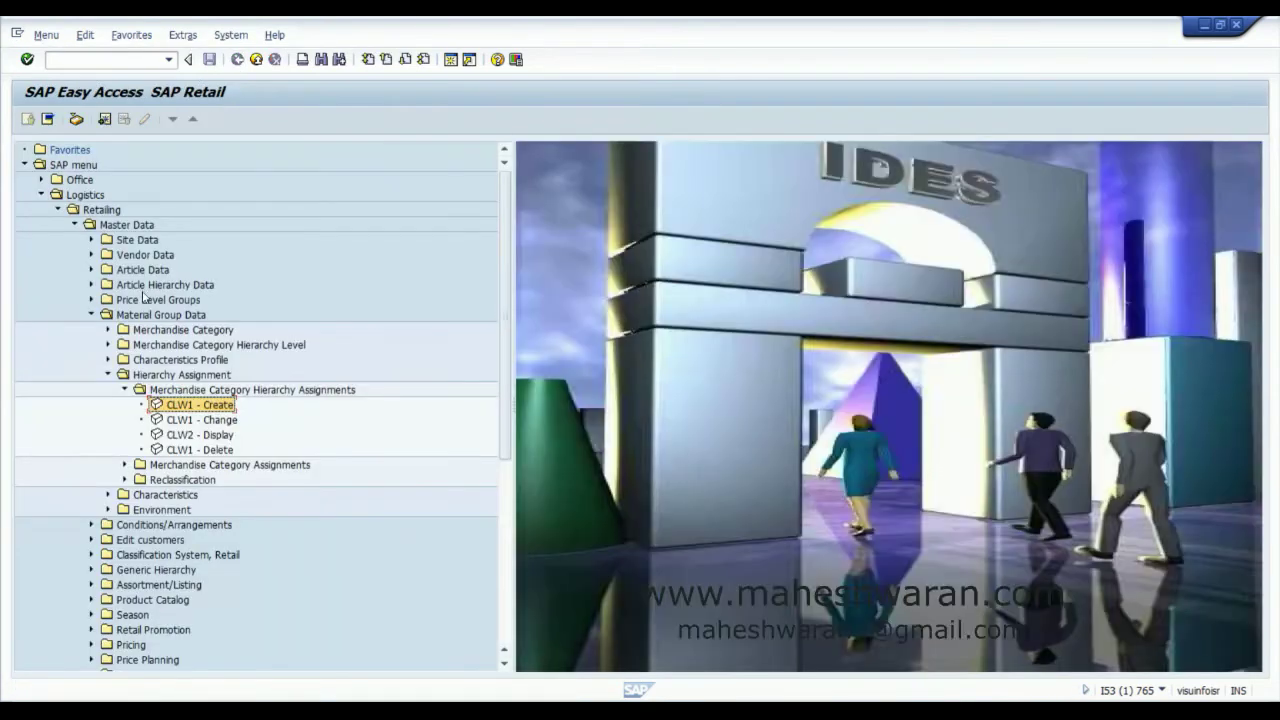
Open CLW2 - Display for the merchandise category hierarchy assignments and show those of hierarchy level WWGOODS.
double_click(217, 437)
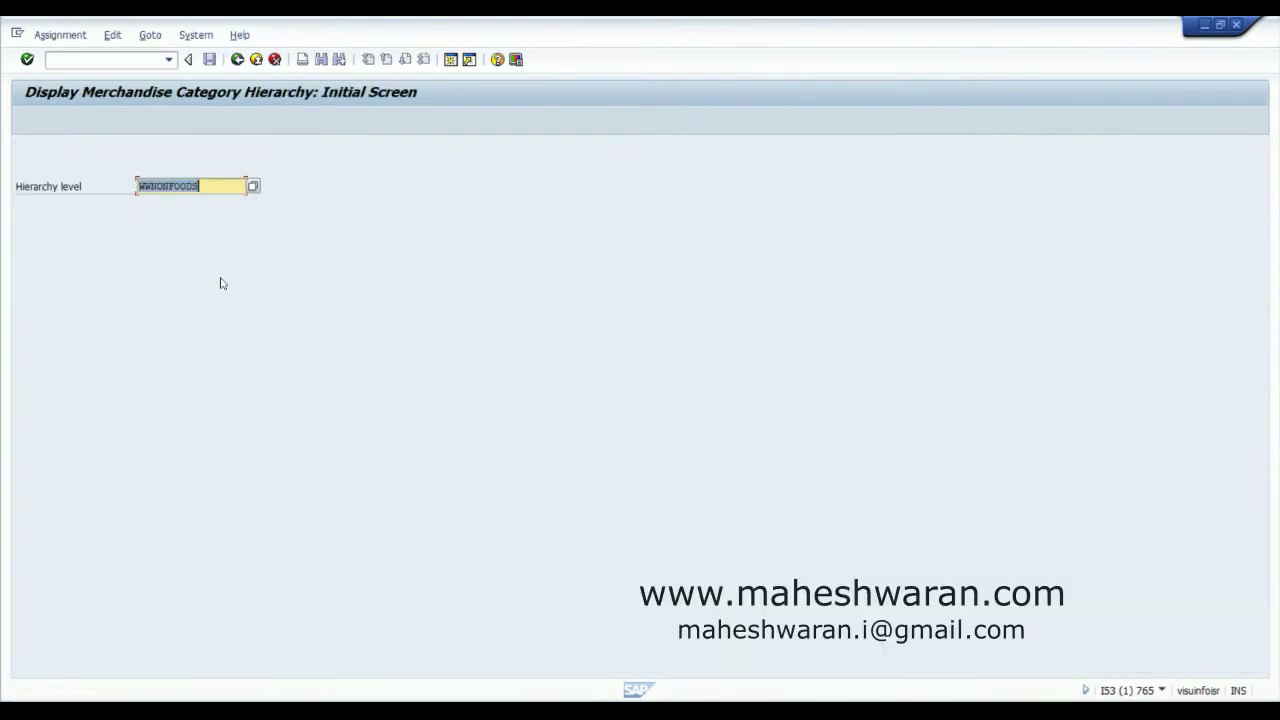
type("WWG")
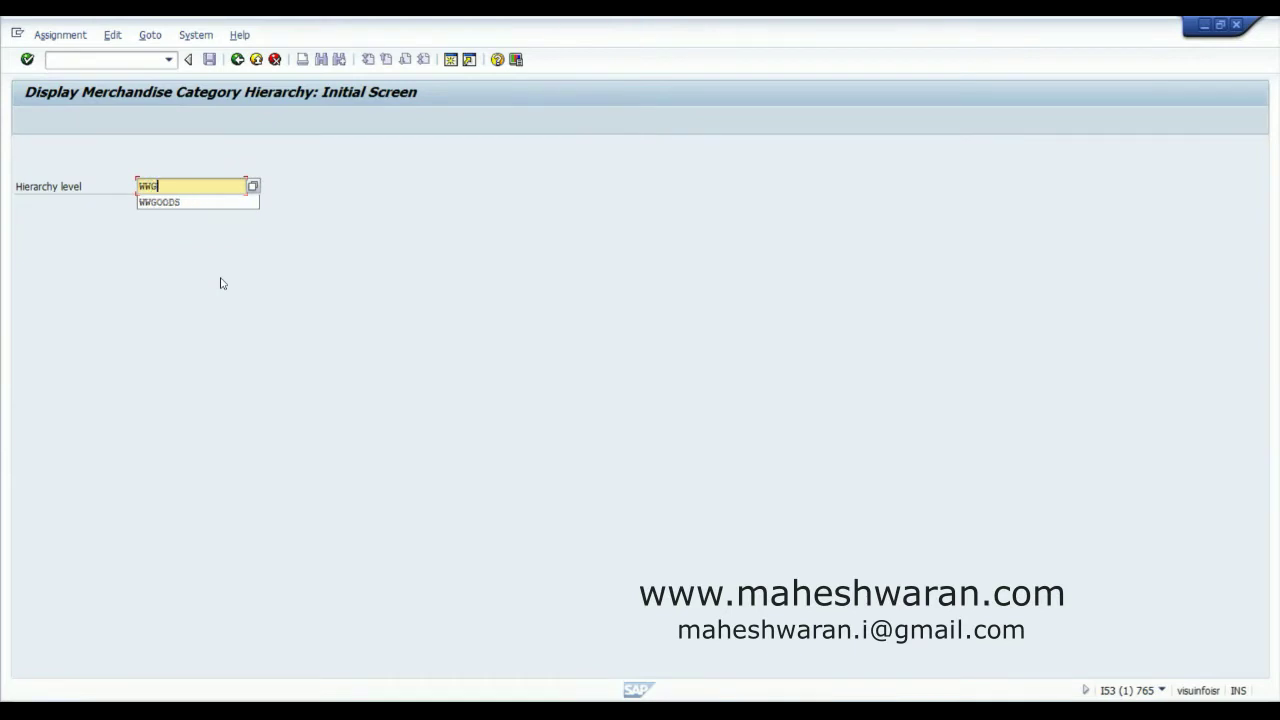
type("OODS")
key("Return")
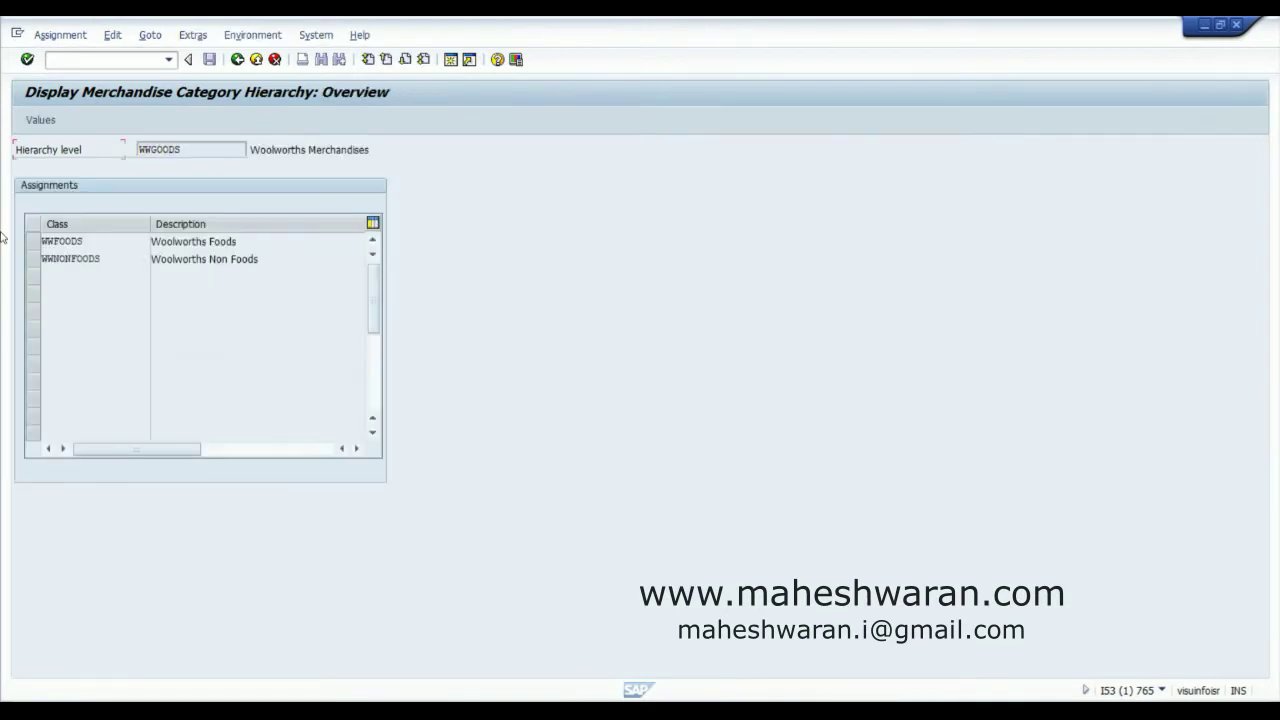
Display the superior/subordinate class hierarchy of WWFOODS as a graphic in a maximized window.
left_click(83, 241)
left_click(238, 36)
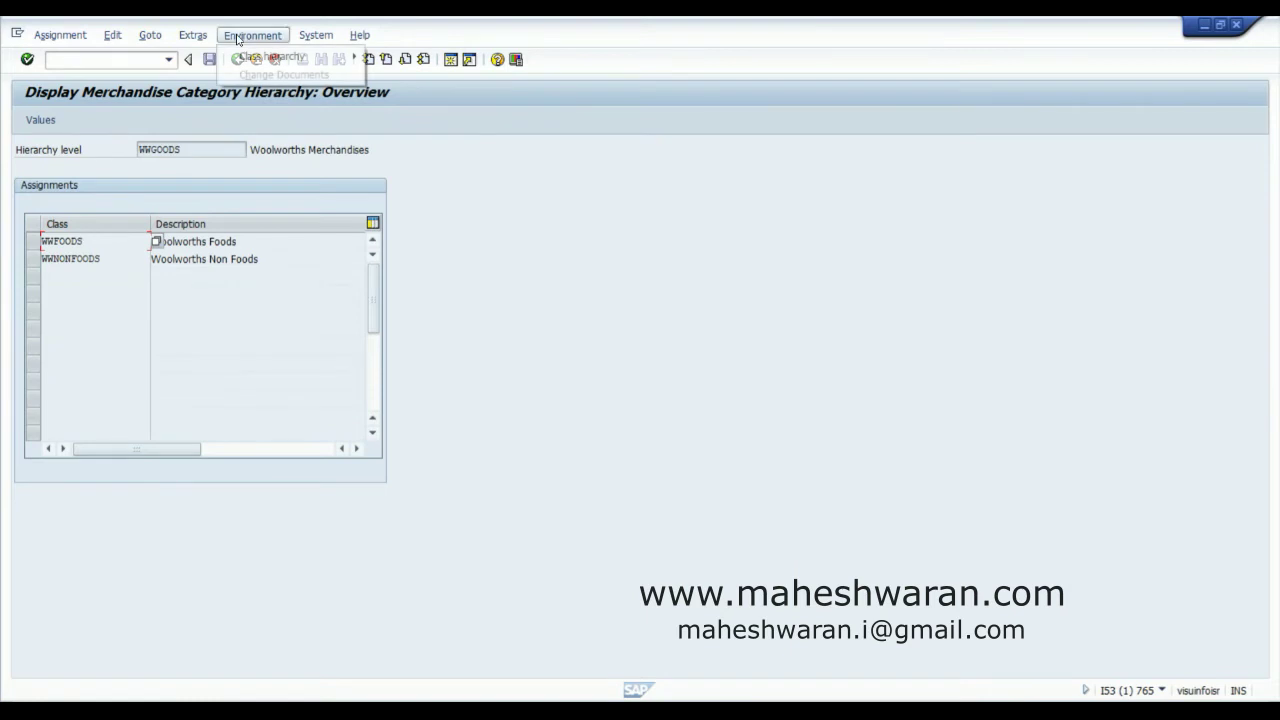
mouse_move(254, 59)
mouse_move(430, 92)
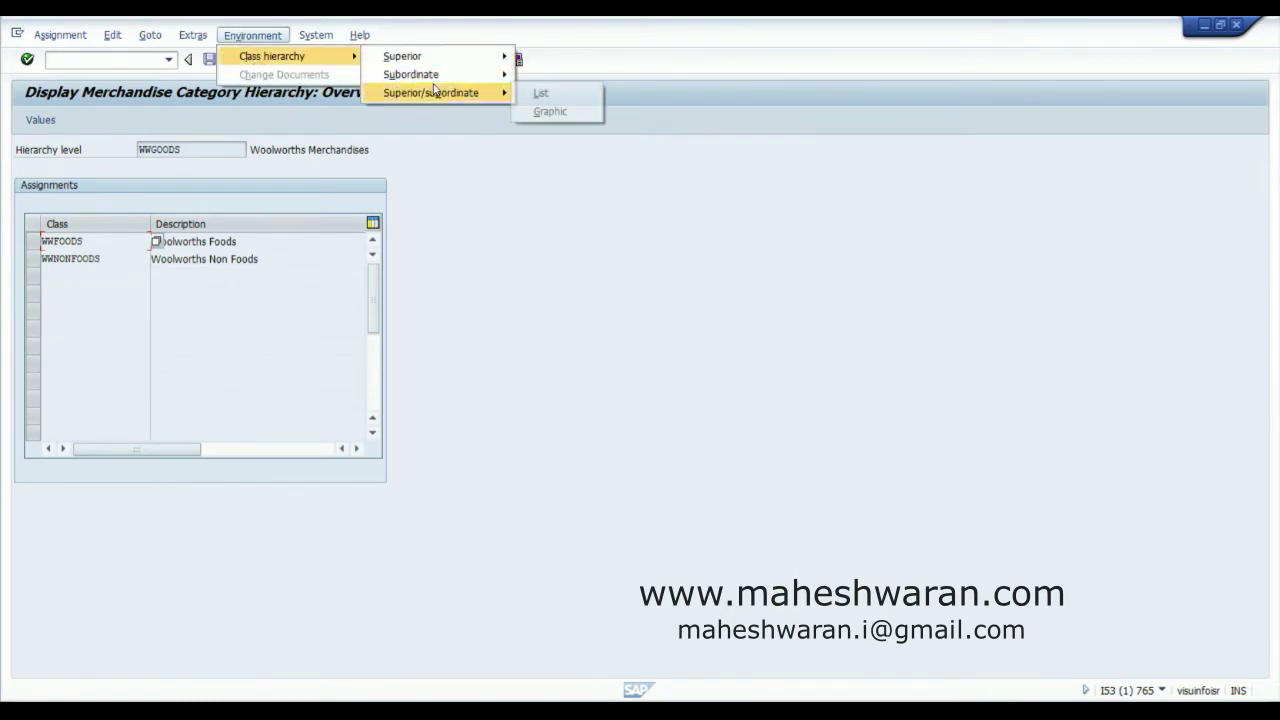
left_click(545, 111)
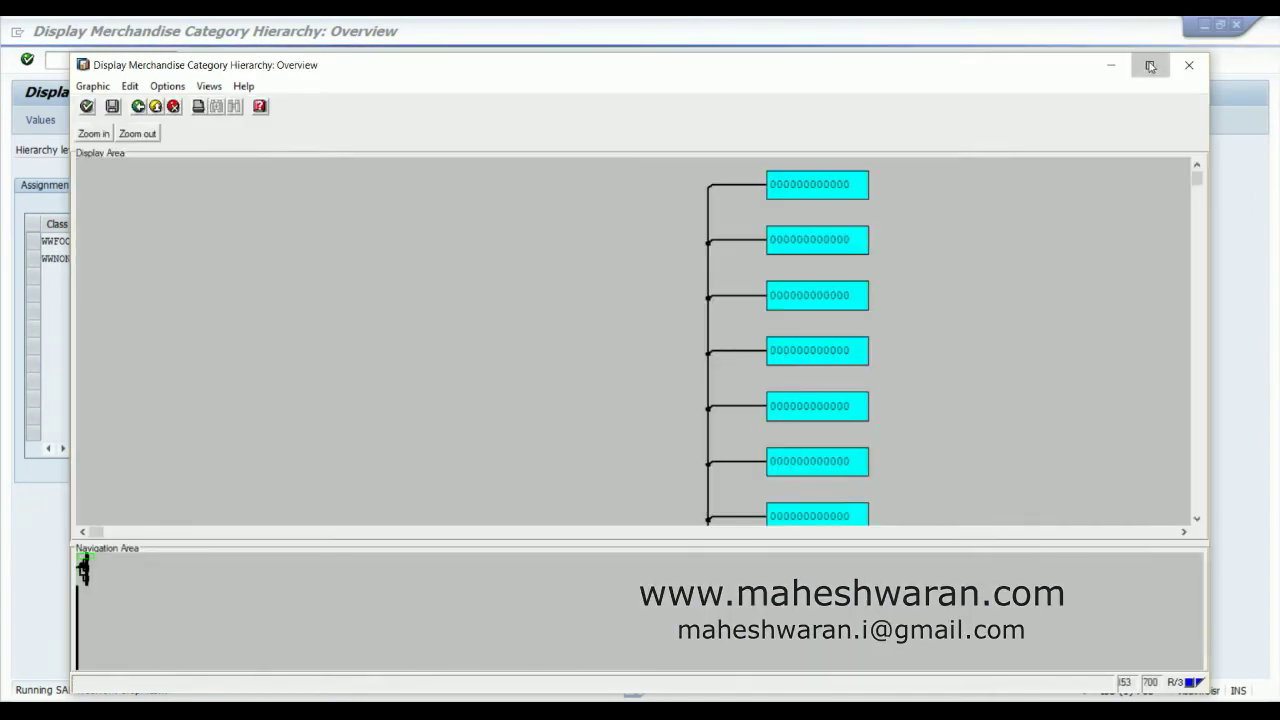
left_click(1150, 66)
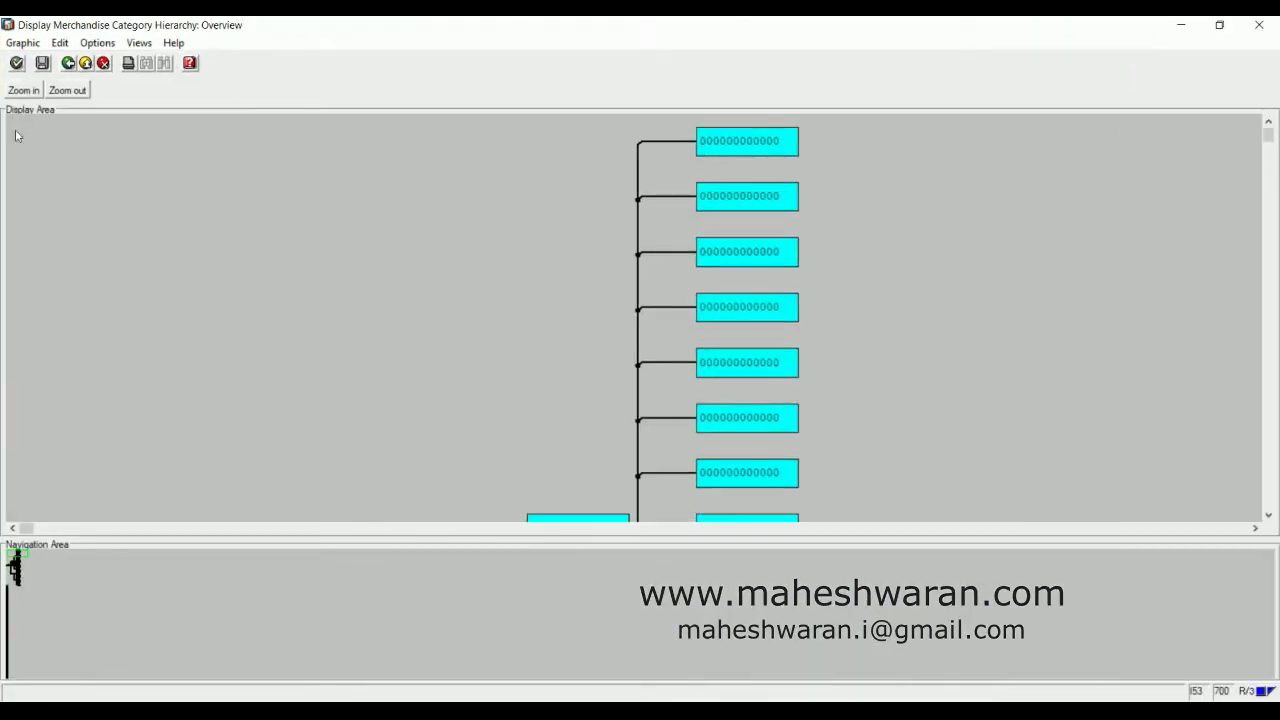
Examine the branches and merchandise categories beneath WWFOODS in the hierarchy graphic, and close the graphic.
left_click(62, 90)
left_click(58, 93)
left_click(58, 93)
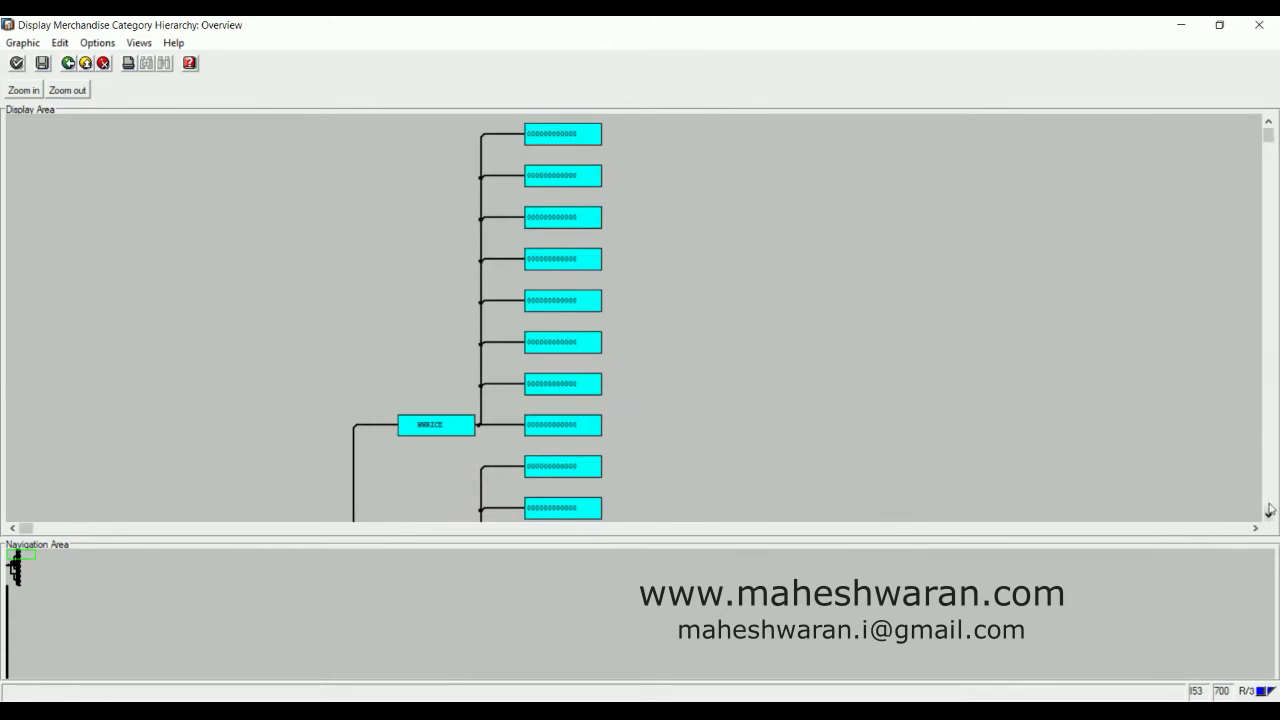
left_click(1268, 515)
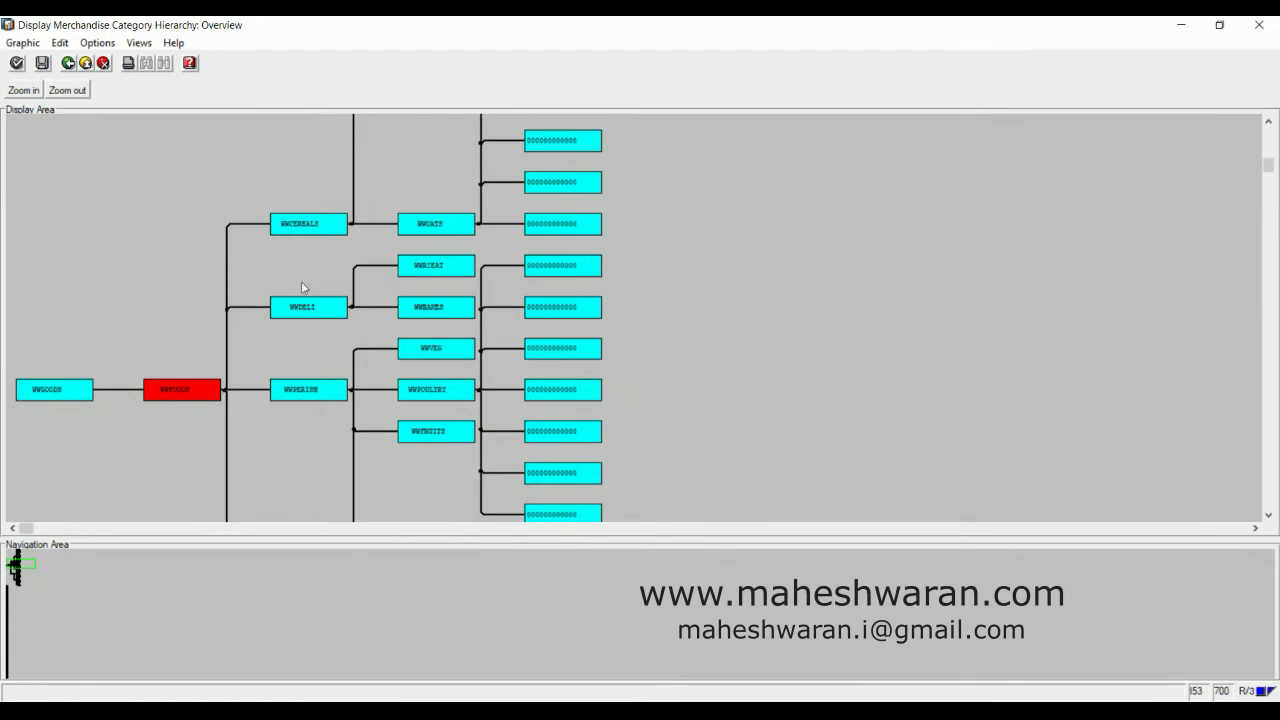
left_click(1268, 513)
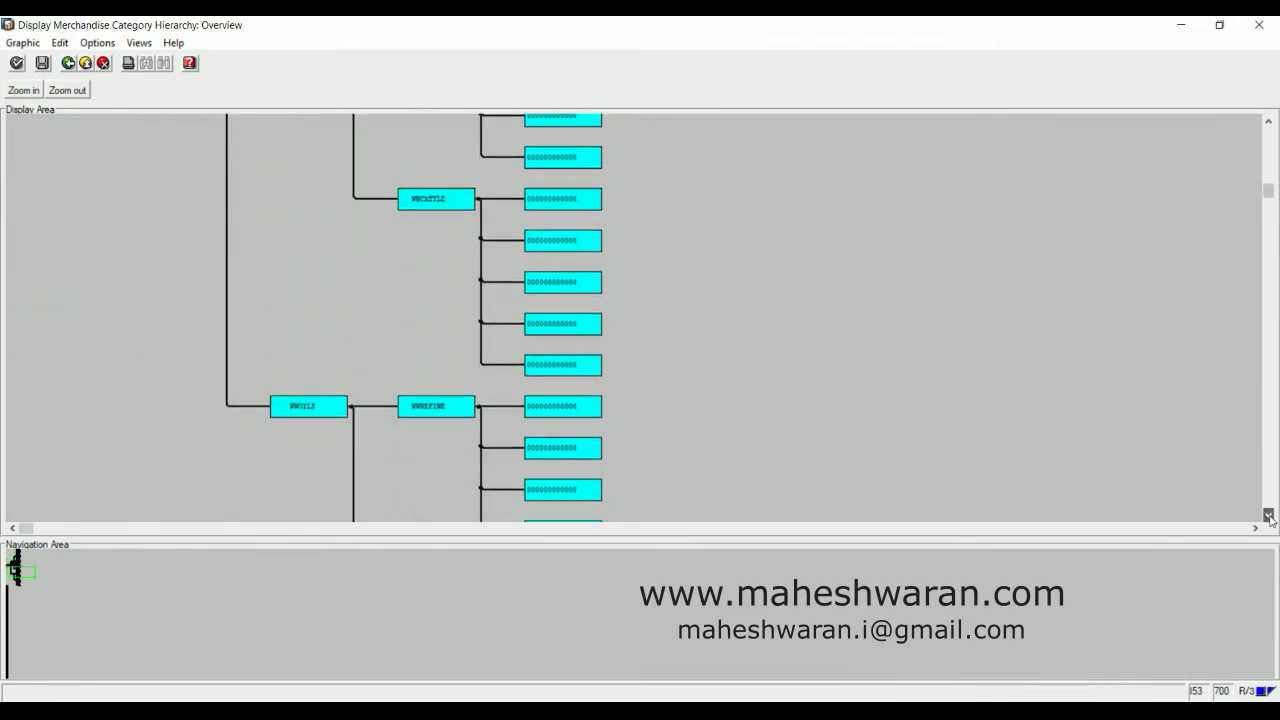
left_click(1268, 513)
left_click(1268, 513)
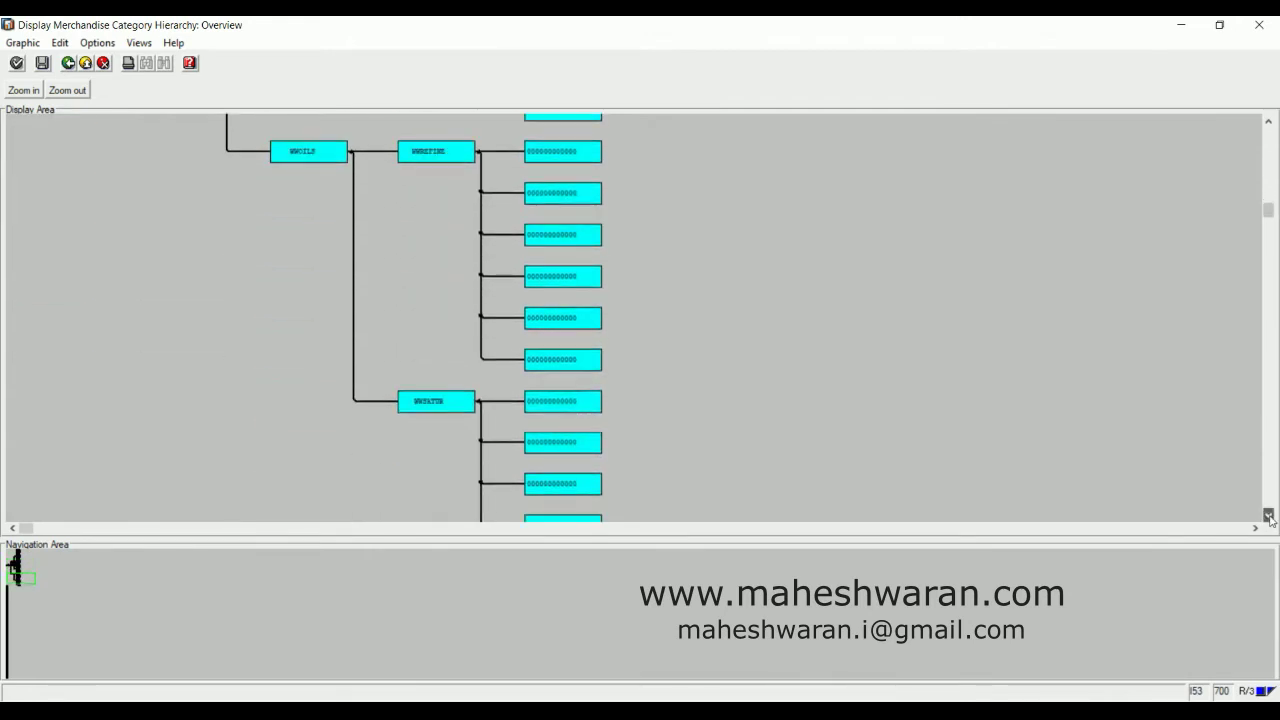
left_click(1268, 513)
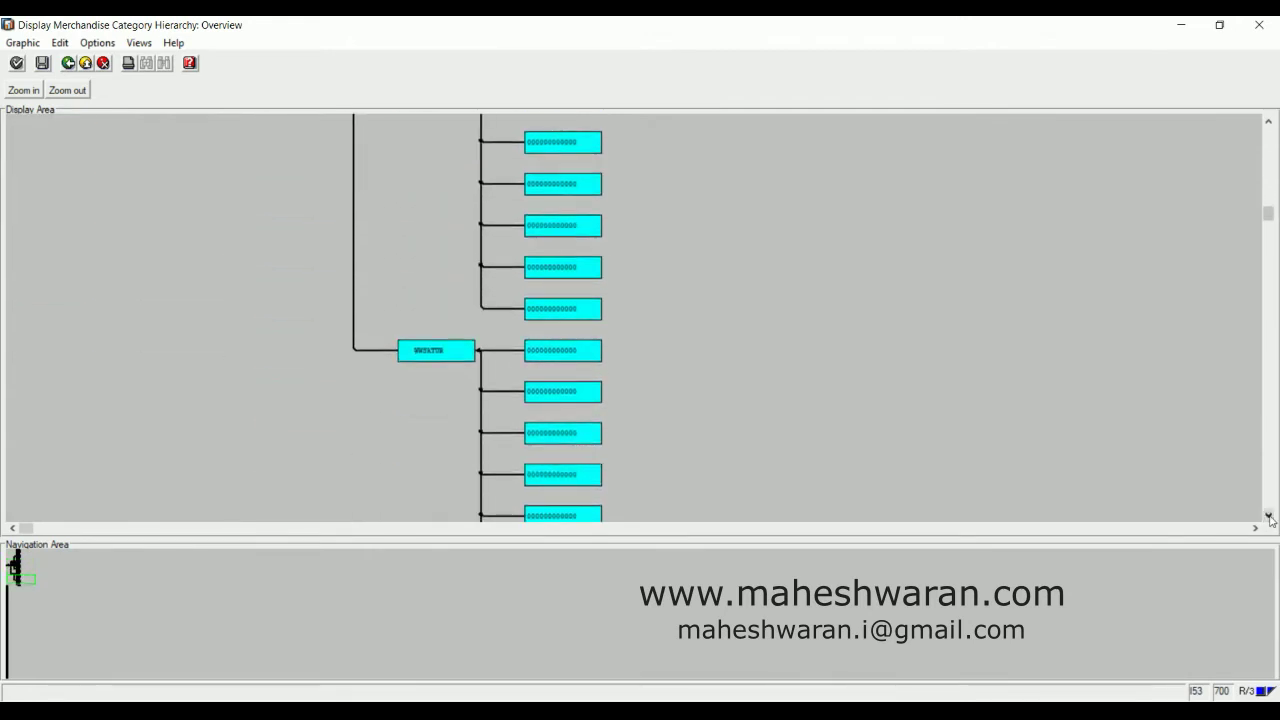
left_click(1268, 158)
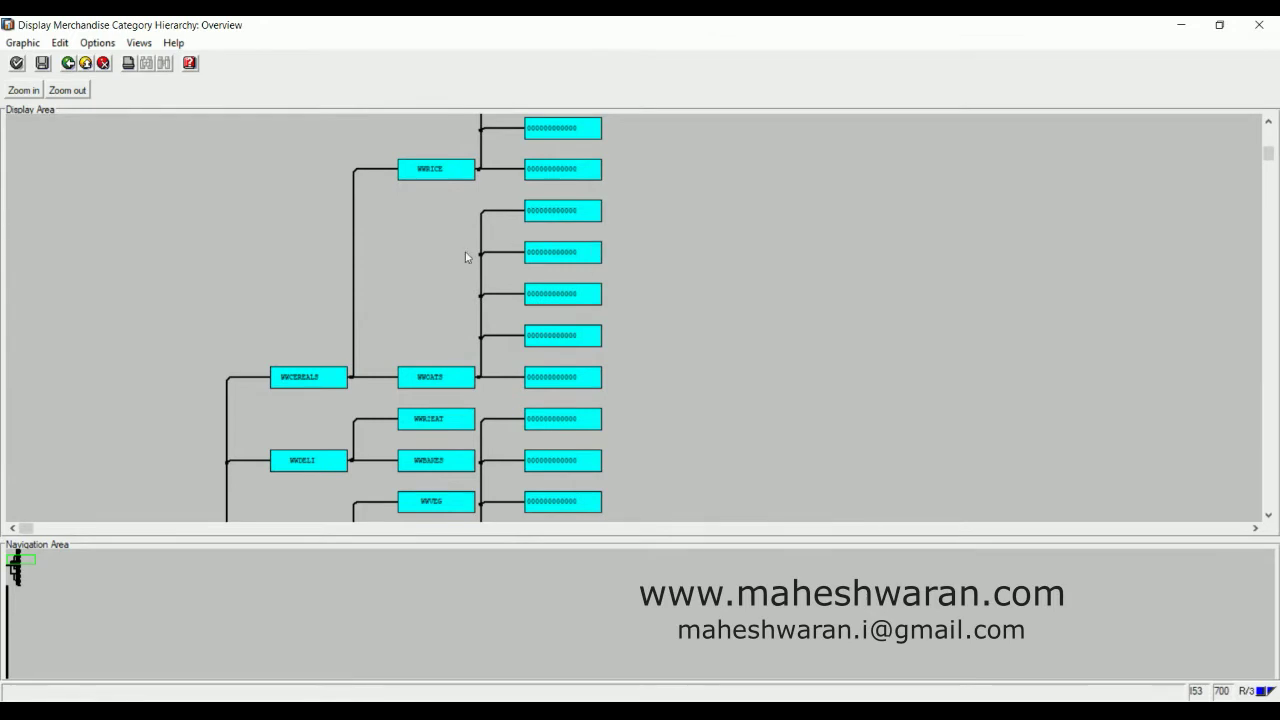
left_click(104, 63)
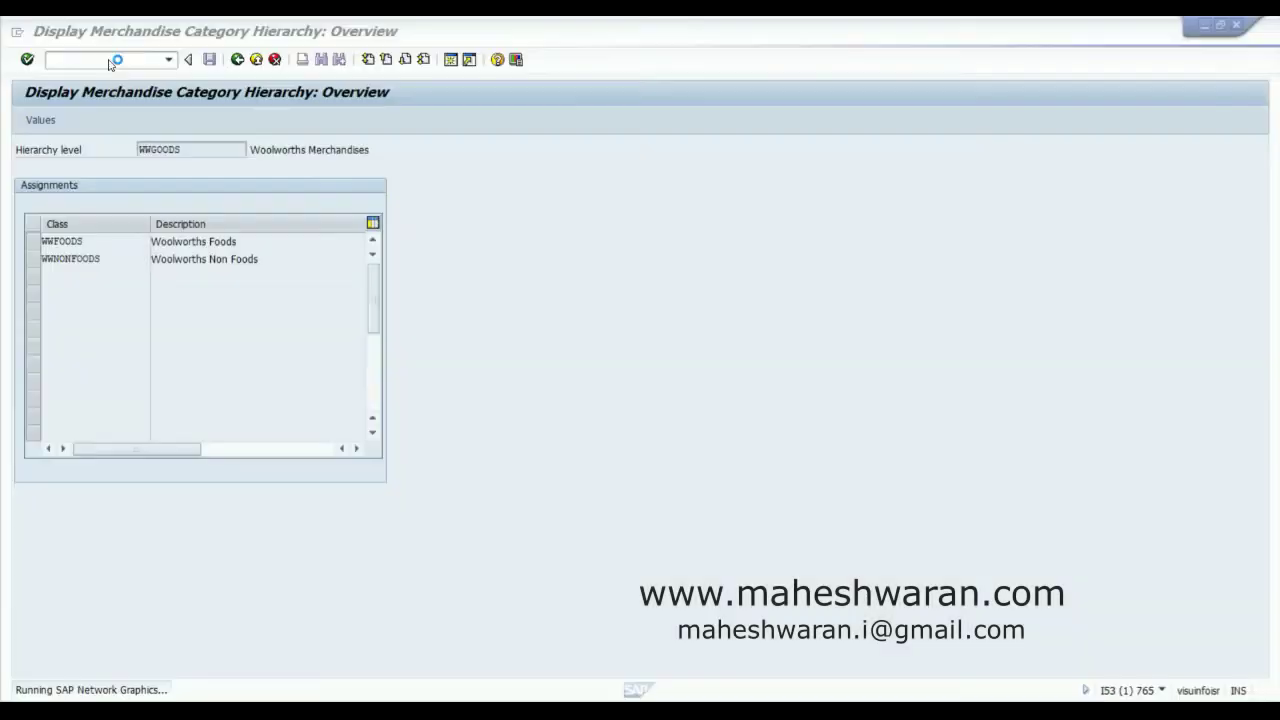
Display the superior/subordinate class hierarchy of WWNONFOODS as a graphic.
left_click(68, 258)
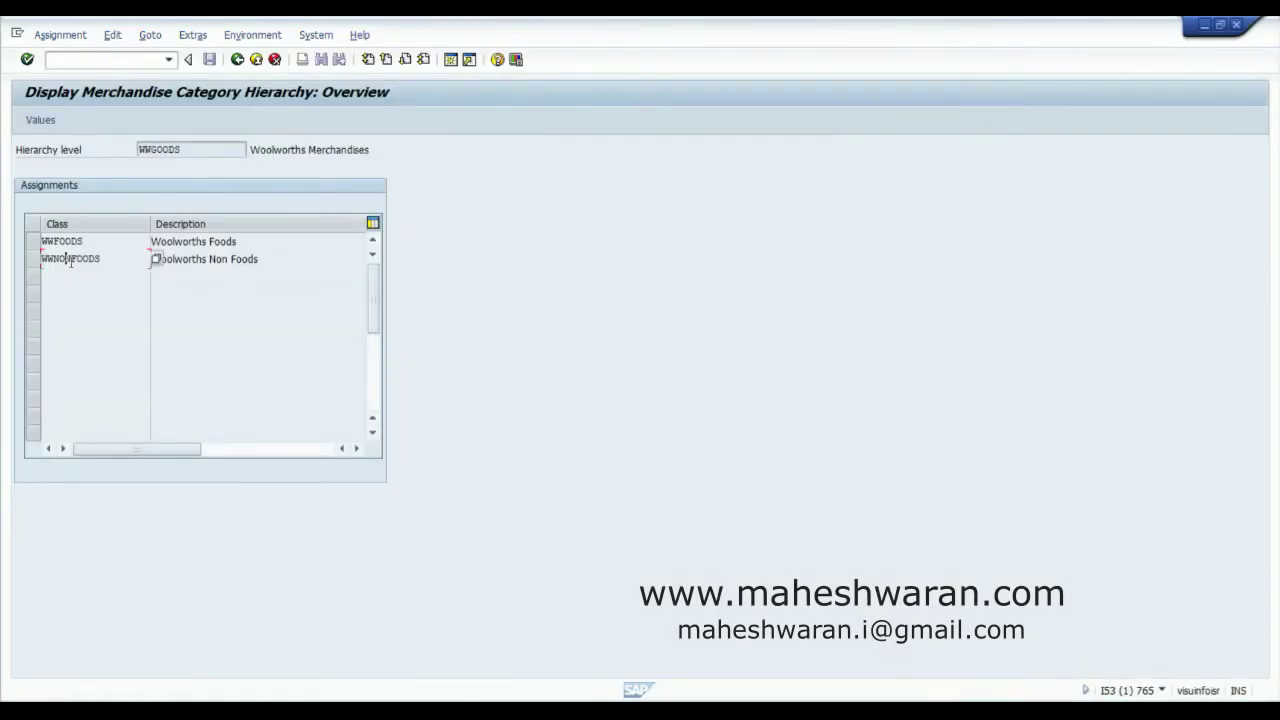
left_click(252, 36)
mouse_move(252, 56)
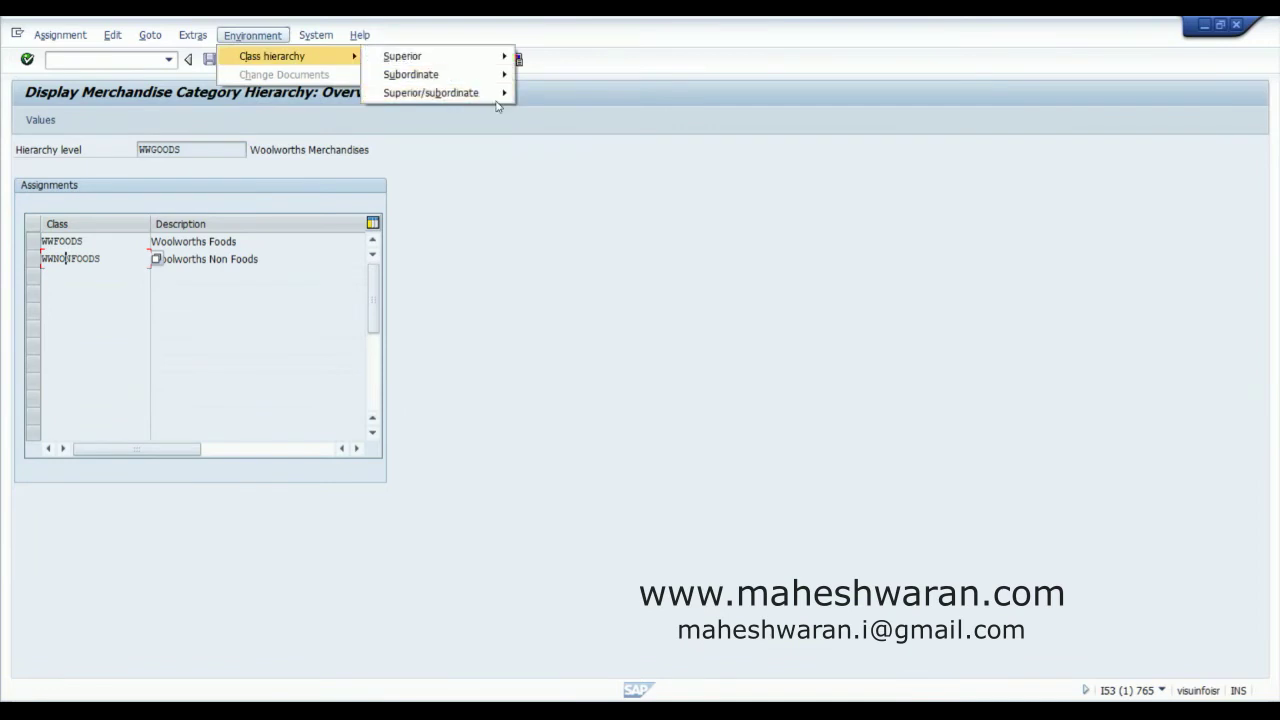
mouse_move(494, 93)
left_click(556, 111)
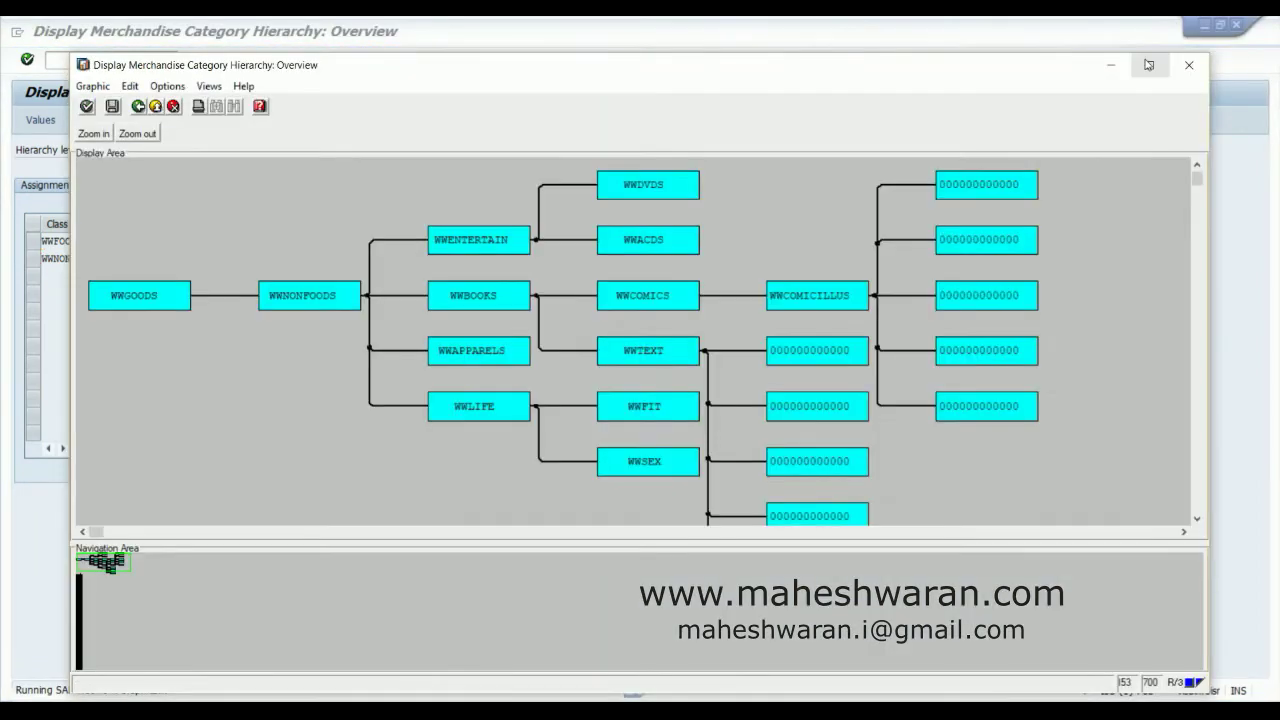
Examine the branches beneath WWNONFOODS in the maximized hierarchy graphic, including WWAPPARELS, and close the graphic.
left_click(1150, 65)
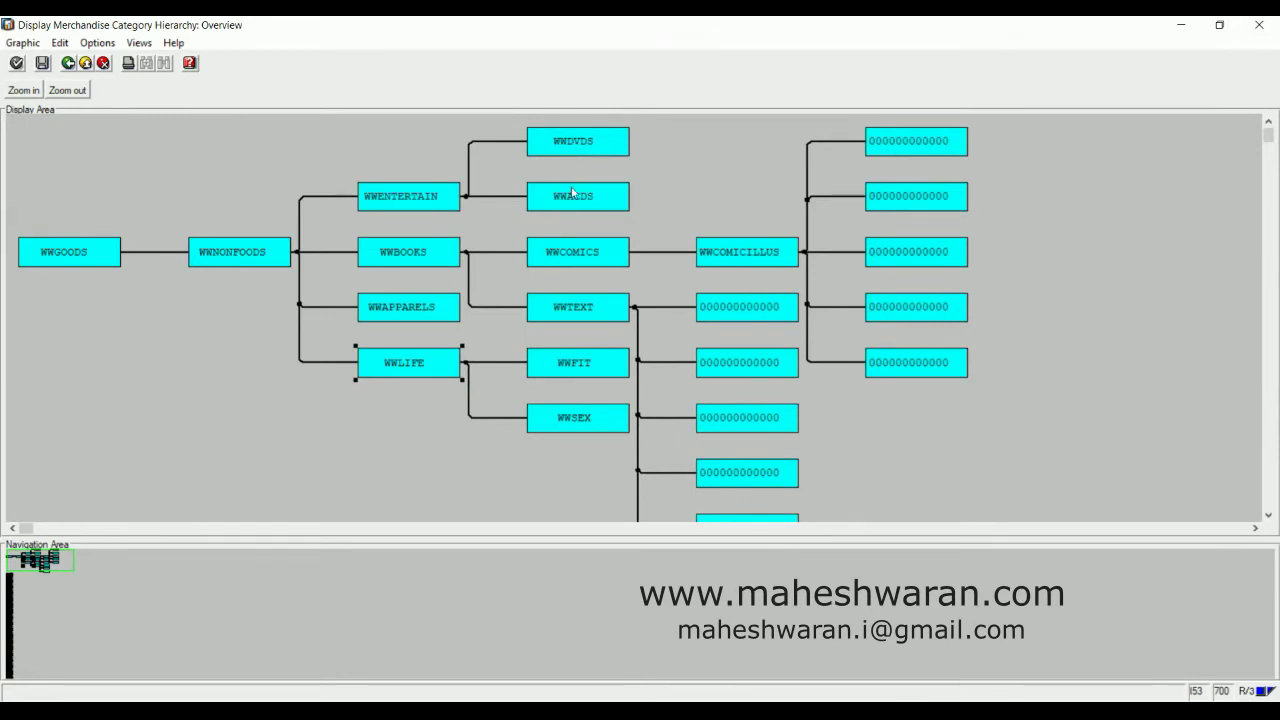
left_click(581, 262)
left_click(579, 311)
left_click(408, 312)
left_click(1265, 25)
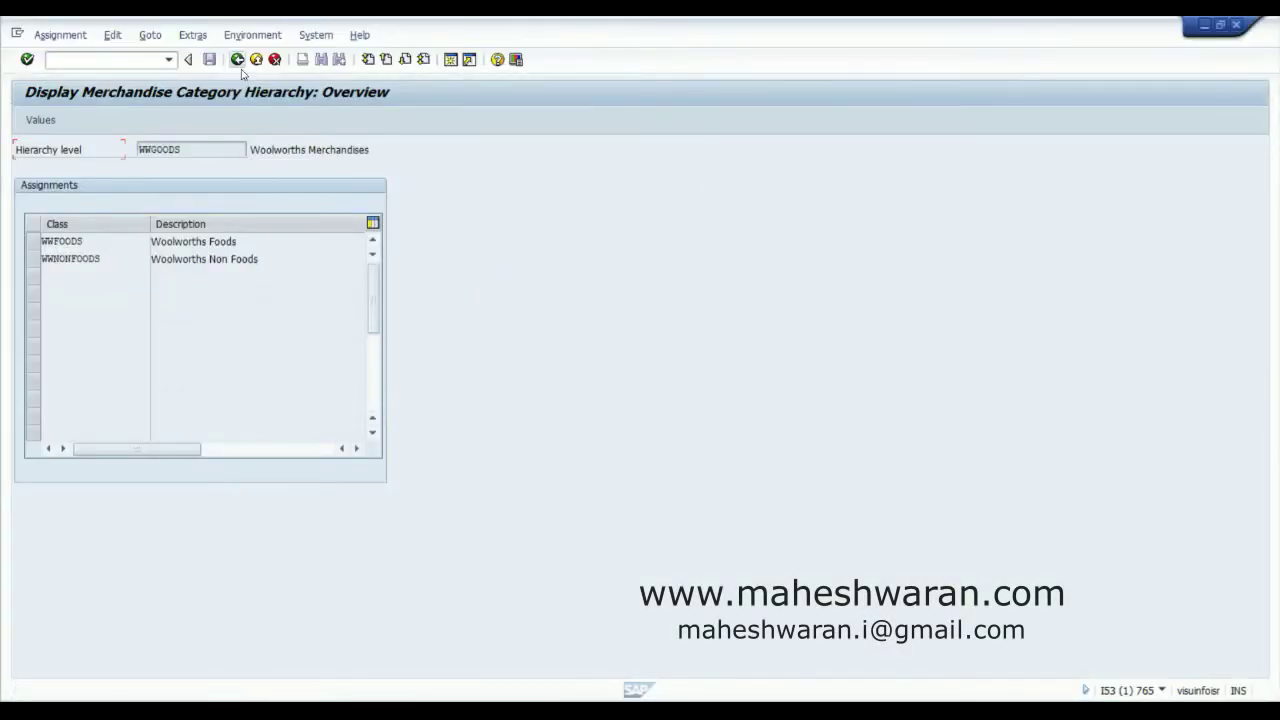
Leave the hierarchy assignment display and open WG21 - Create for merchandise categories.
left_click(238, 60)
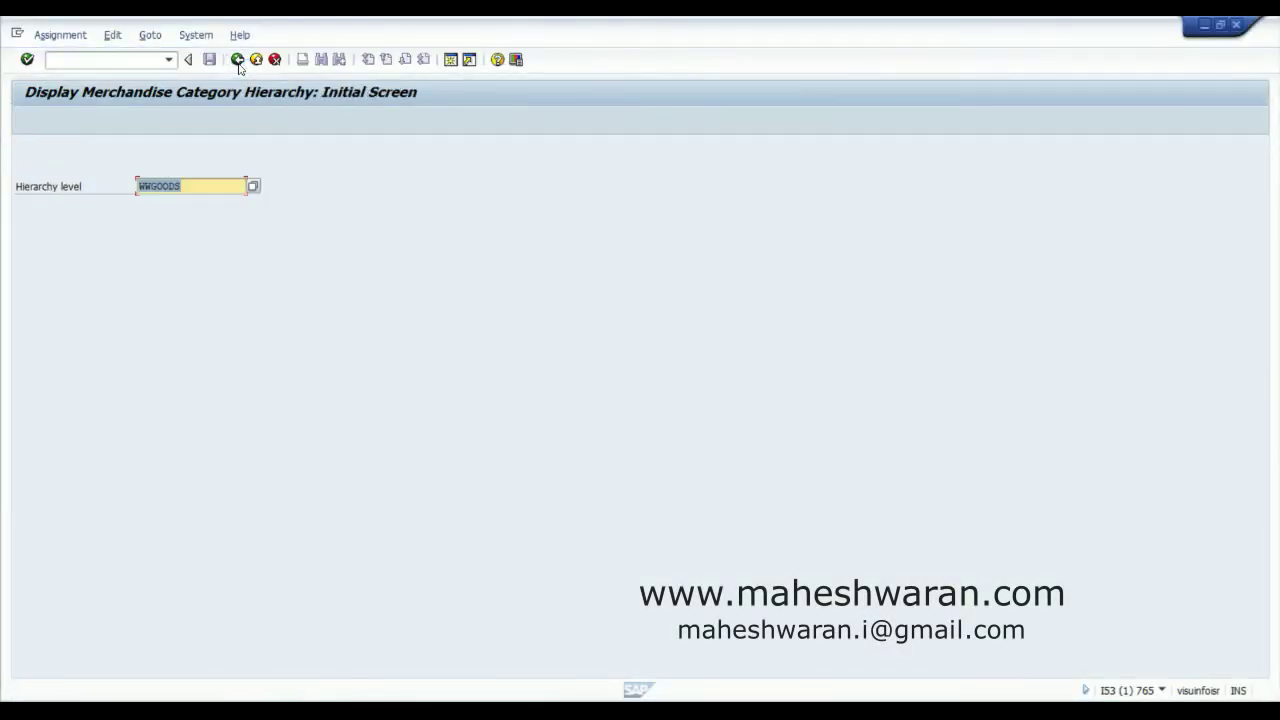
left_click(238, 60)
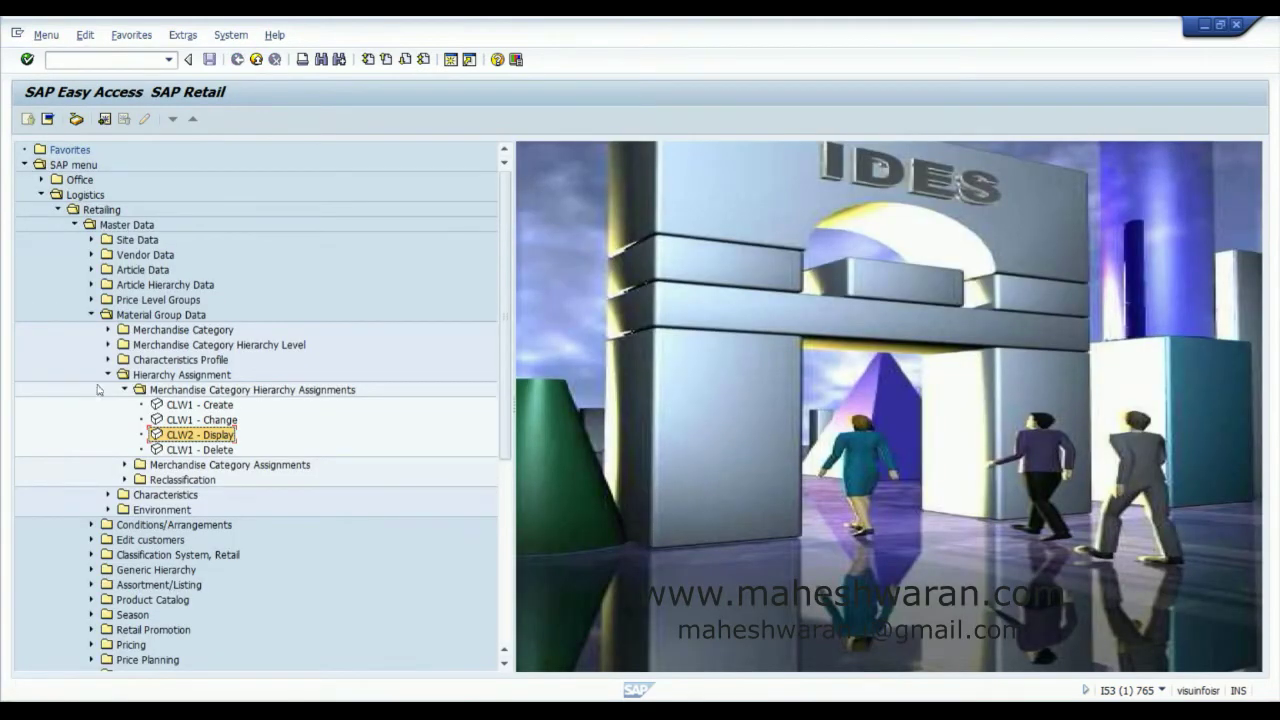
left_click(124, 390)
left_click(108, 376)
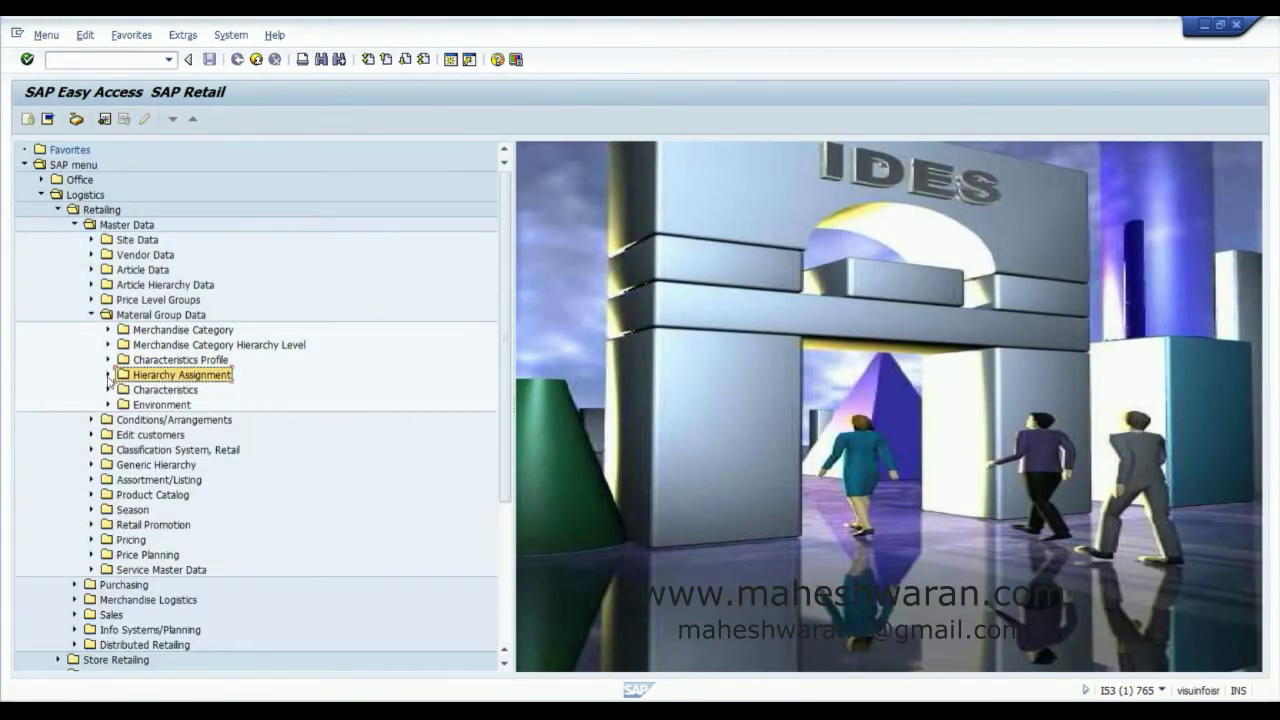
left_click(108, 330)
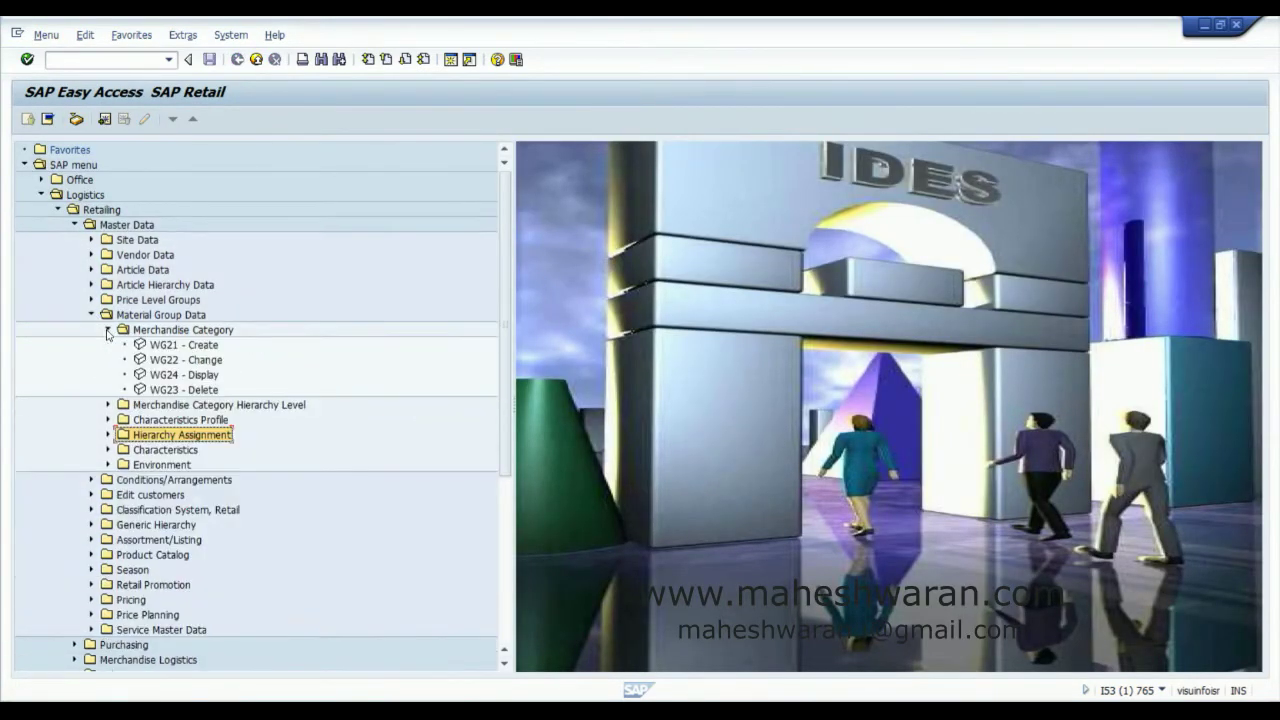
double_click(160, 345)
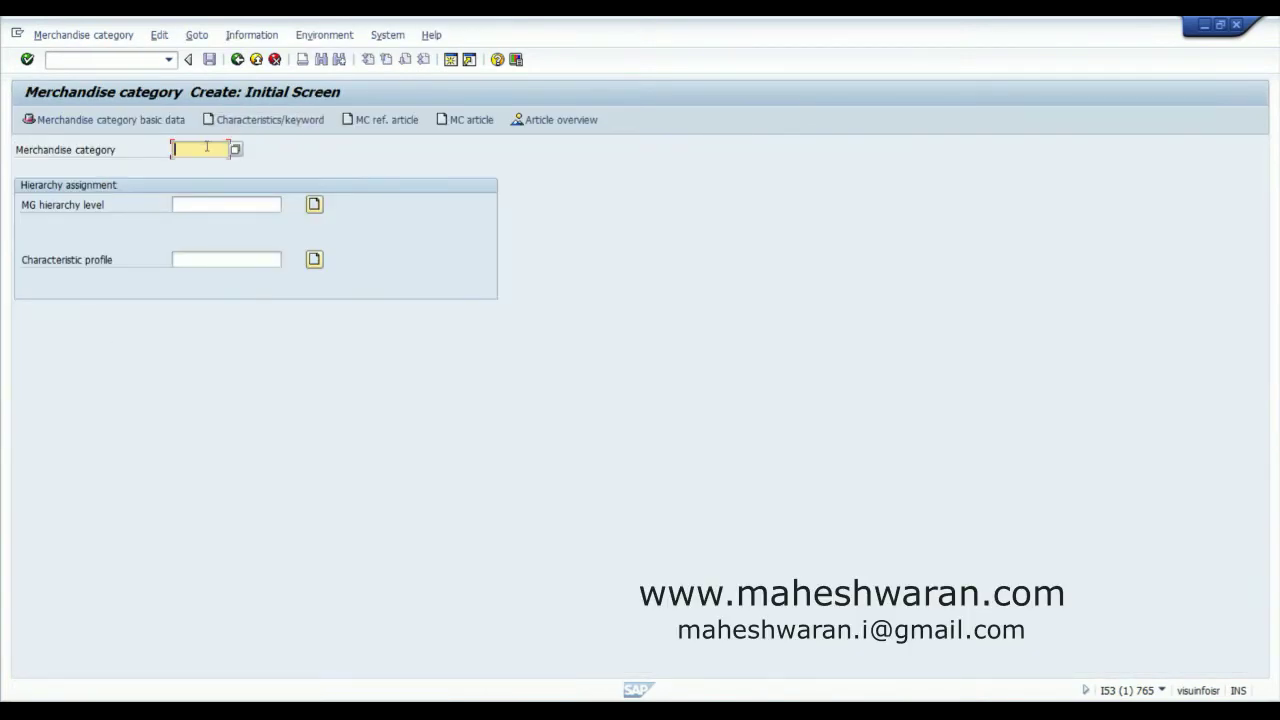
Start merchandise category WWMEN under MG hierarchy level WWAPPARELS and proceed to its basic data.
type("wwmen")
left_click(219, 203)
type("WWAPPARELS")
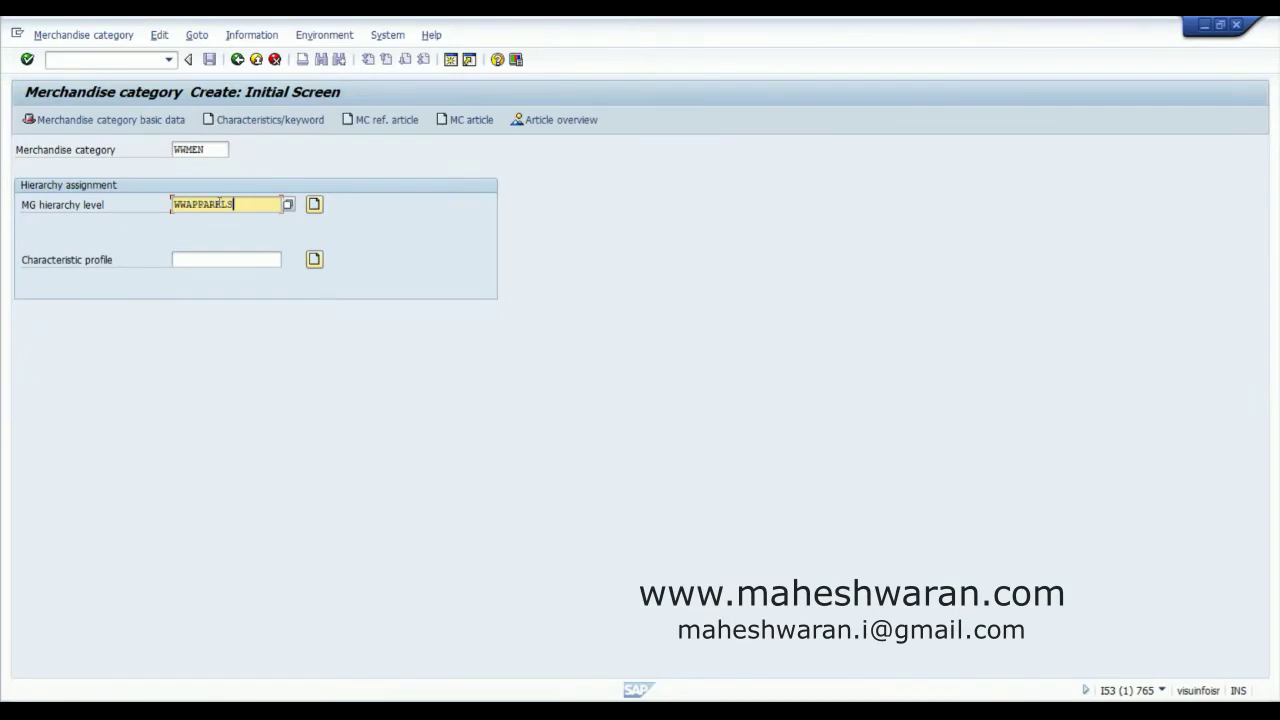
key("Return")
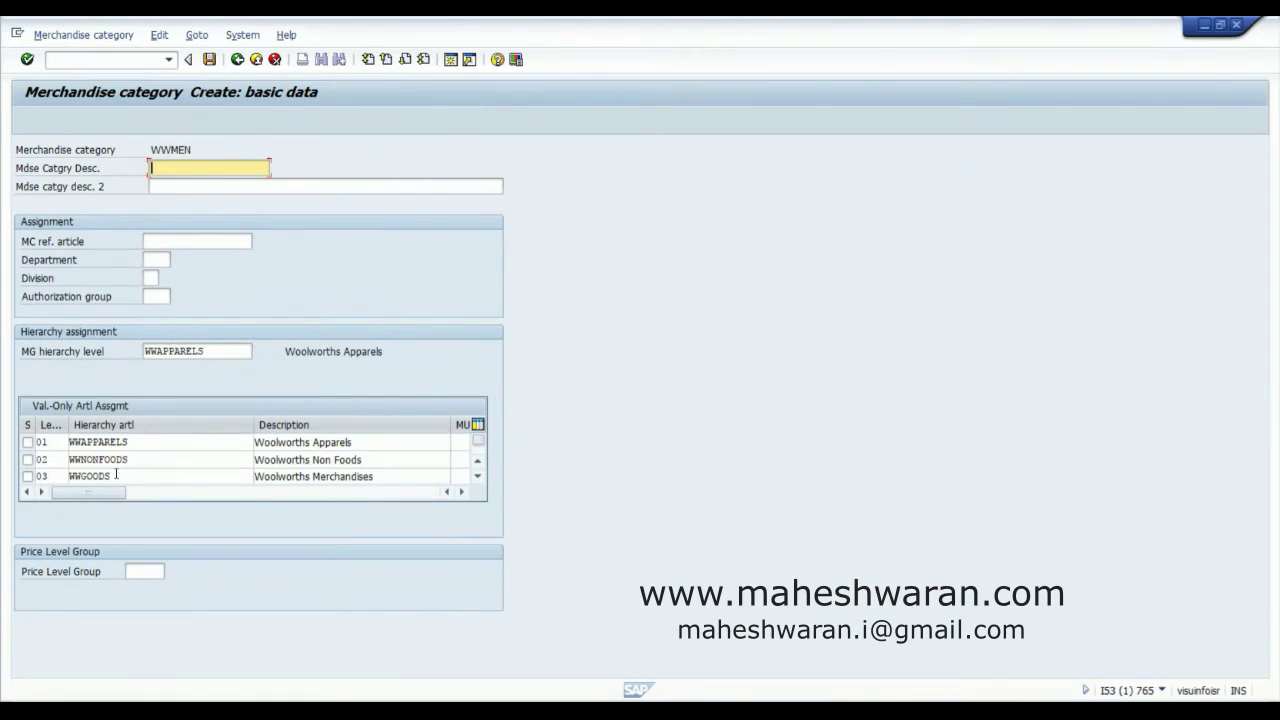
Review the assigned hierarchy articles, enter Men Apparels as the merchandise category description, and save the category.
left_click(113, 478)
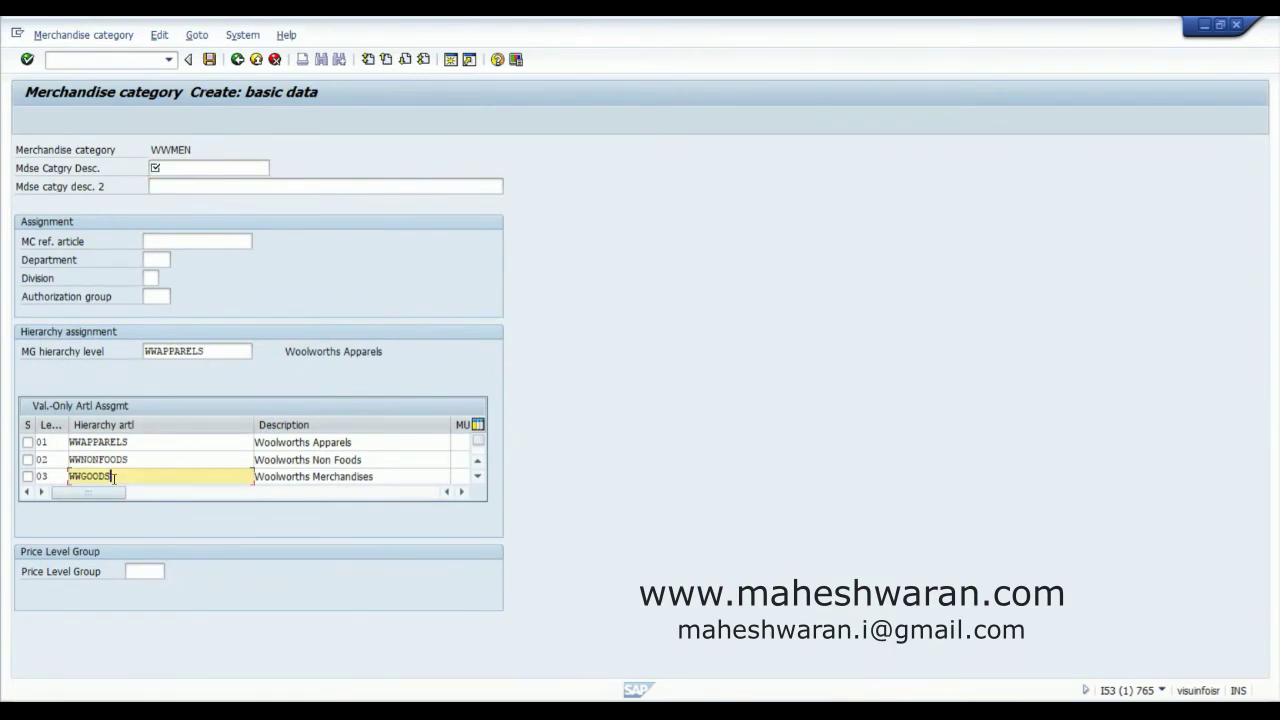
left_click(141, 459)
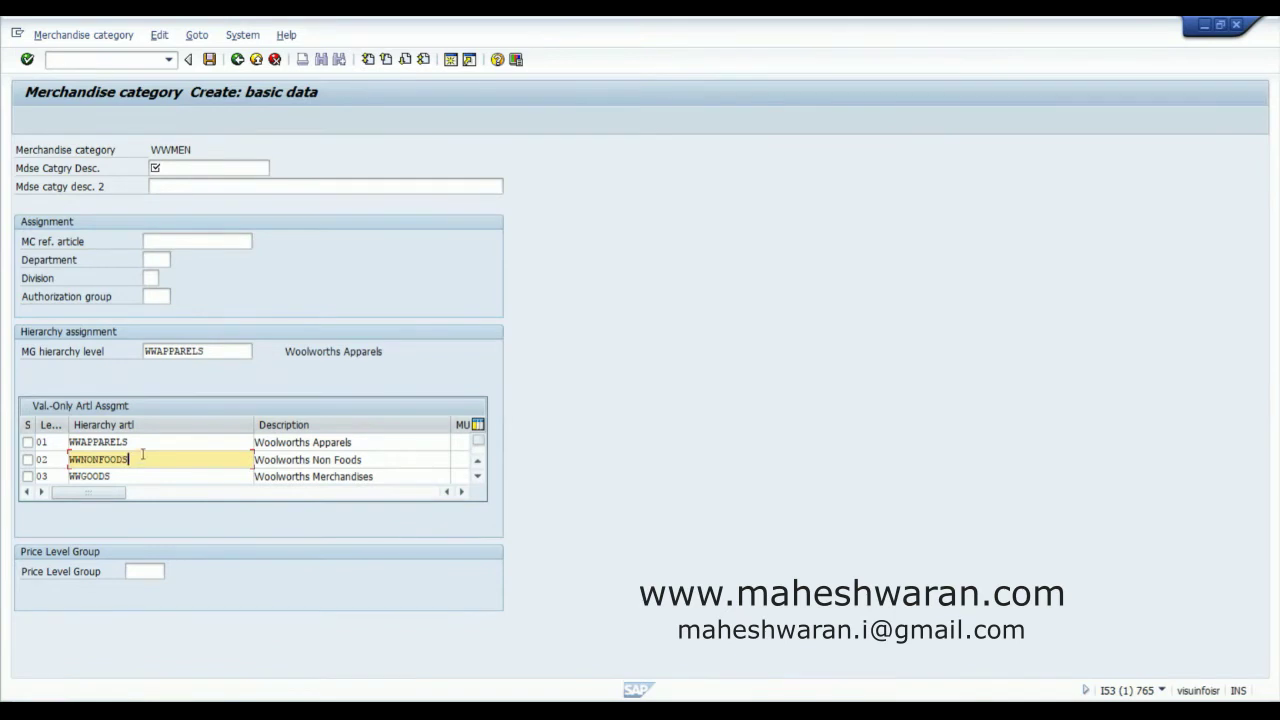
left_click(148, 443)
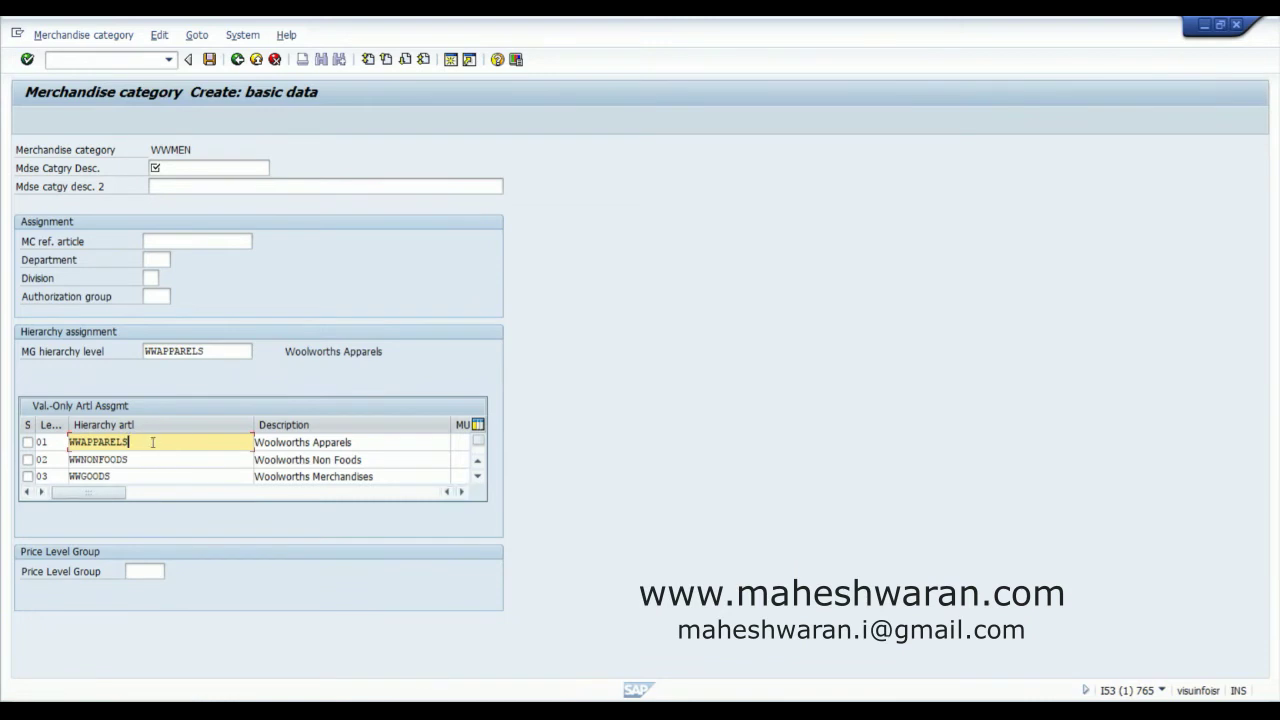
left_click(178, 171)
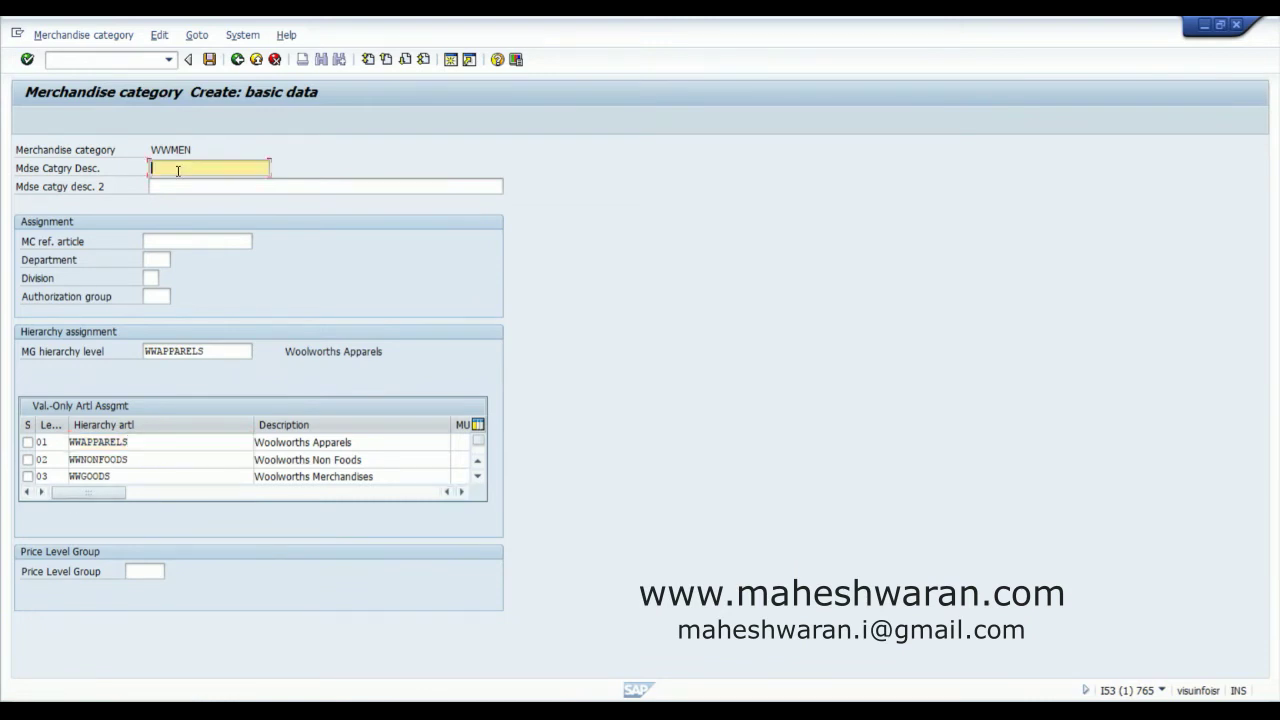
type("Men Apparels")
key("Tab")
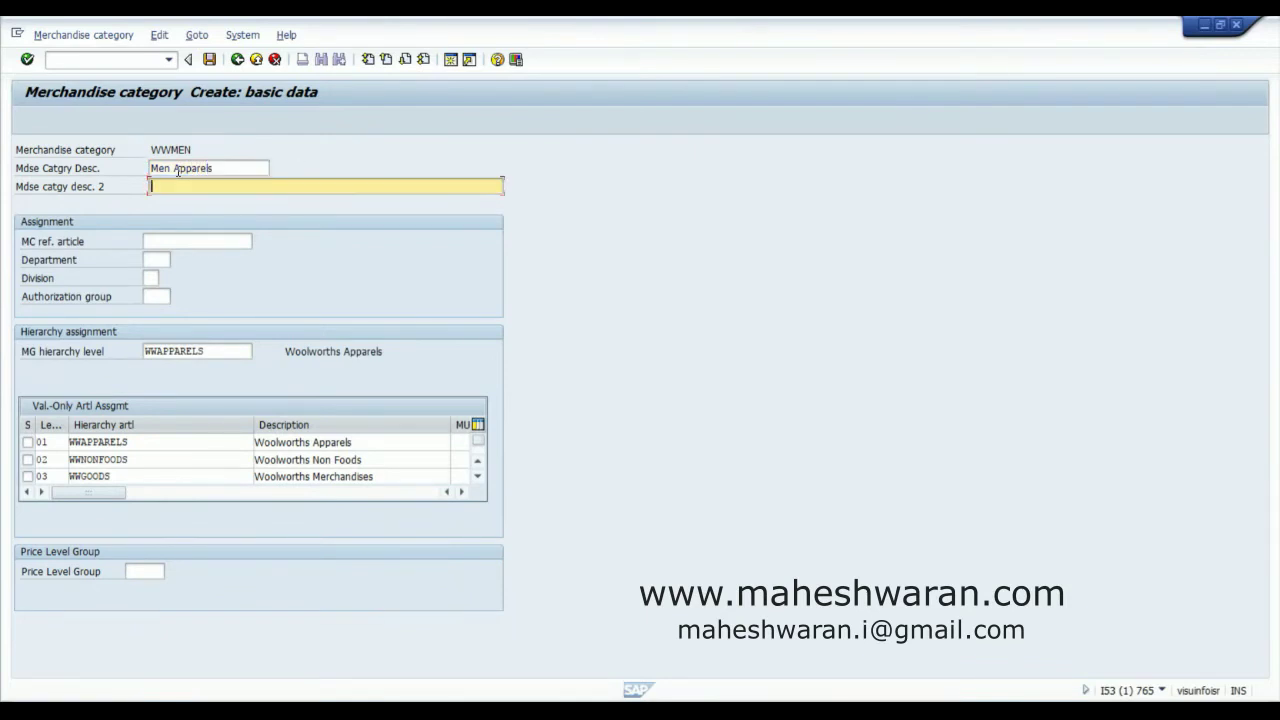
key("shift+Tab")
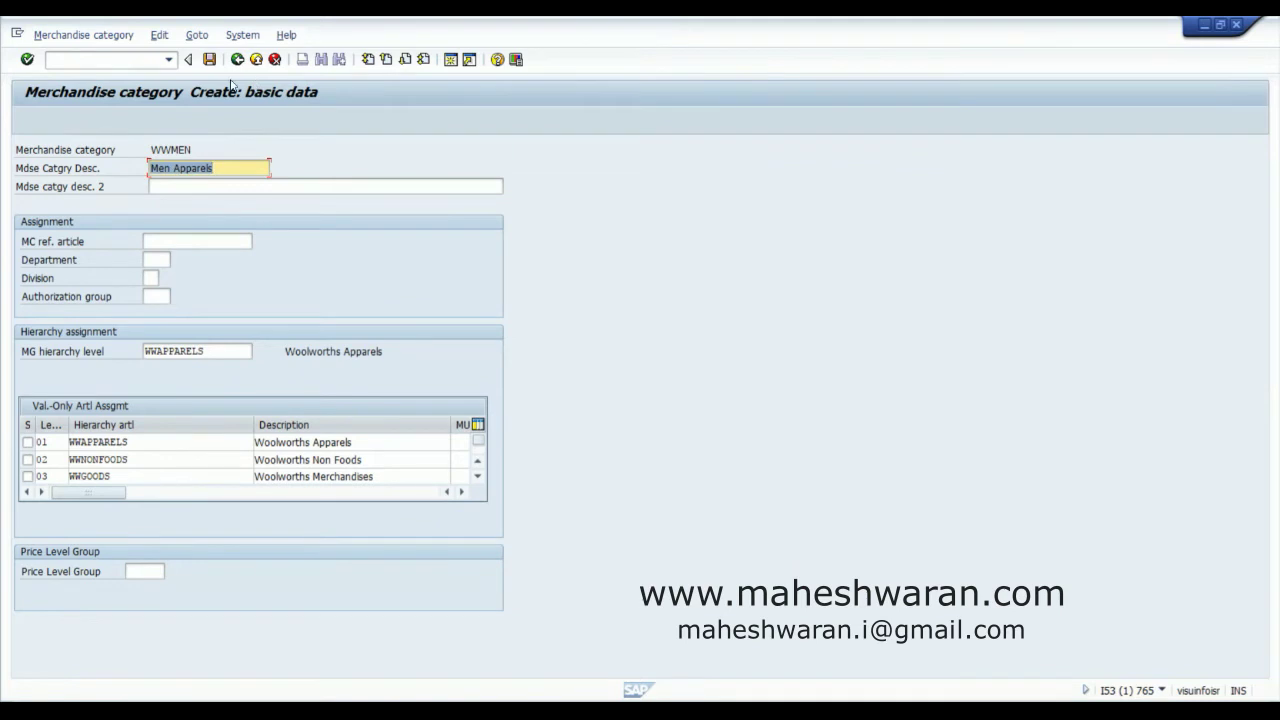
left_click(210, 60)
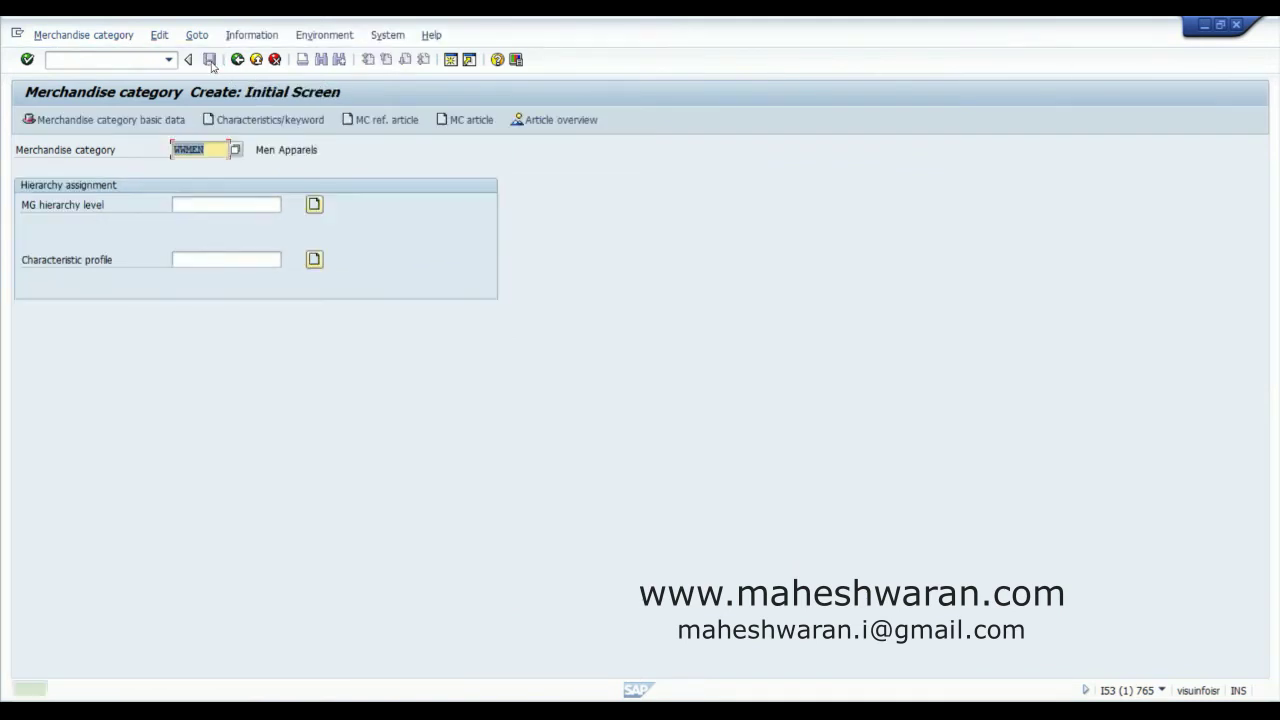
Open the characteristics of merchandise category WWMEN and add characteristic wwcolour with relevance 2.
left_click(240, 121)
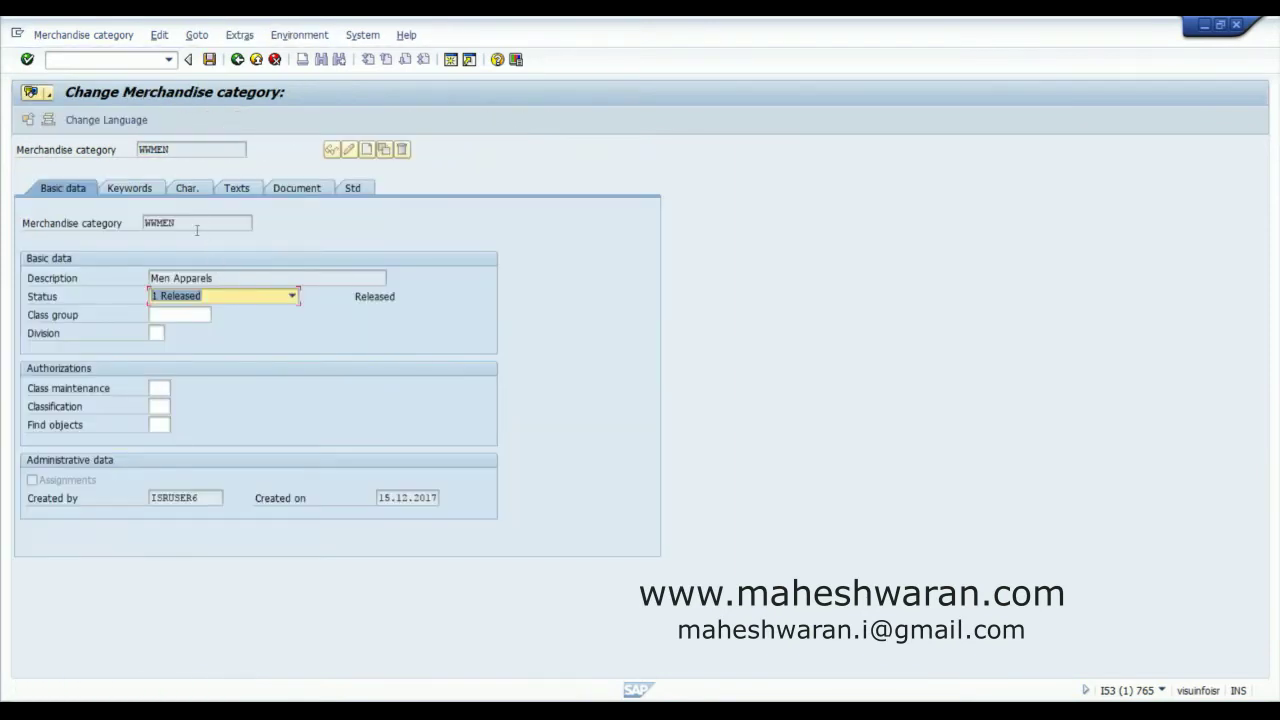
left_click(186, 193)
left_click(107, 295)
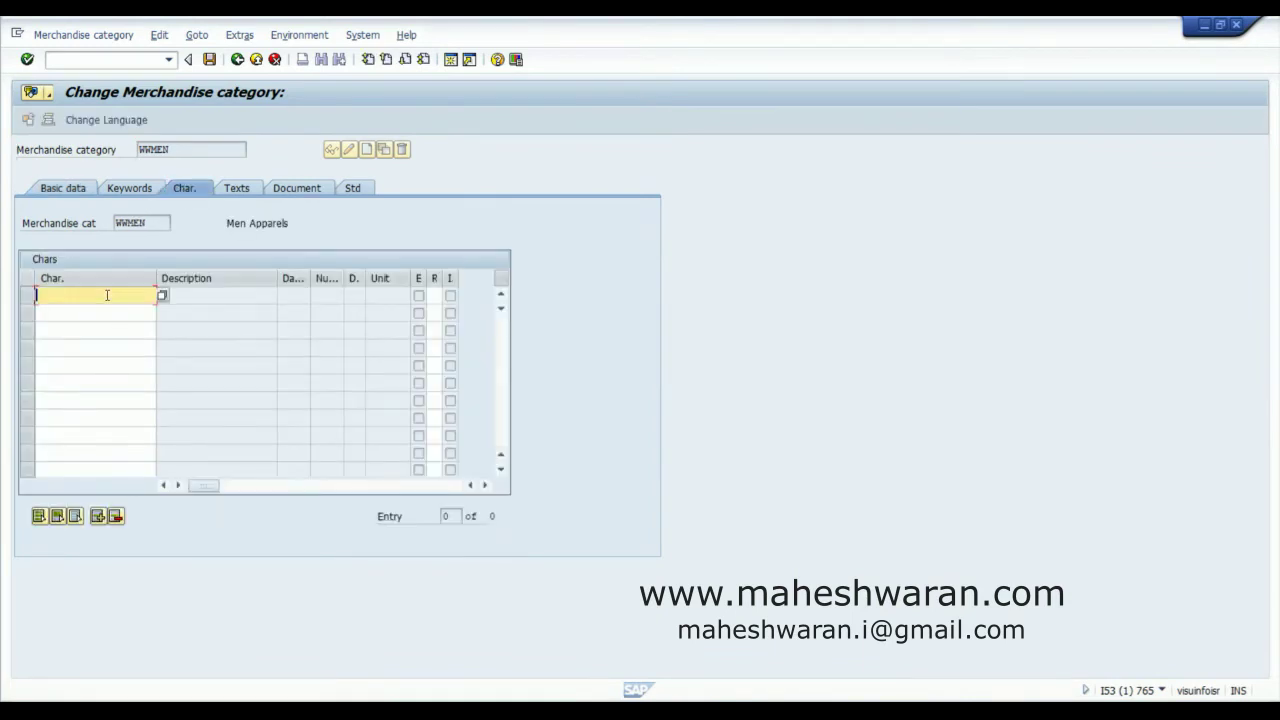
type("ww")
key("Down")
key("Return")
key("Tab")
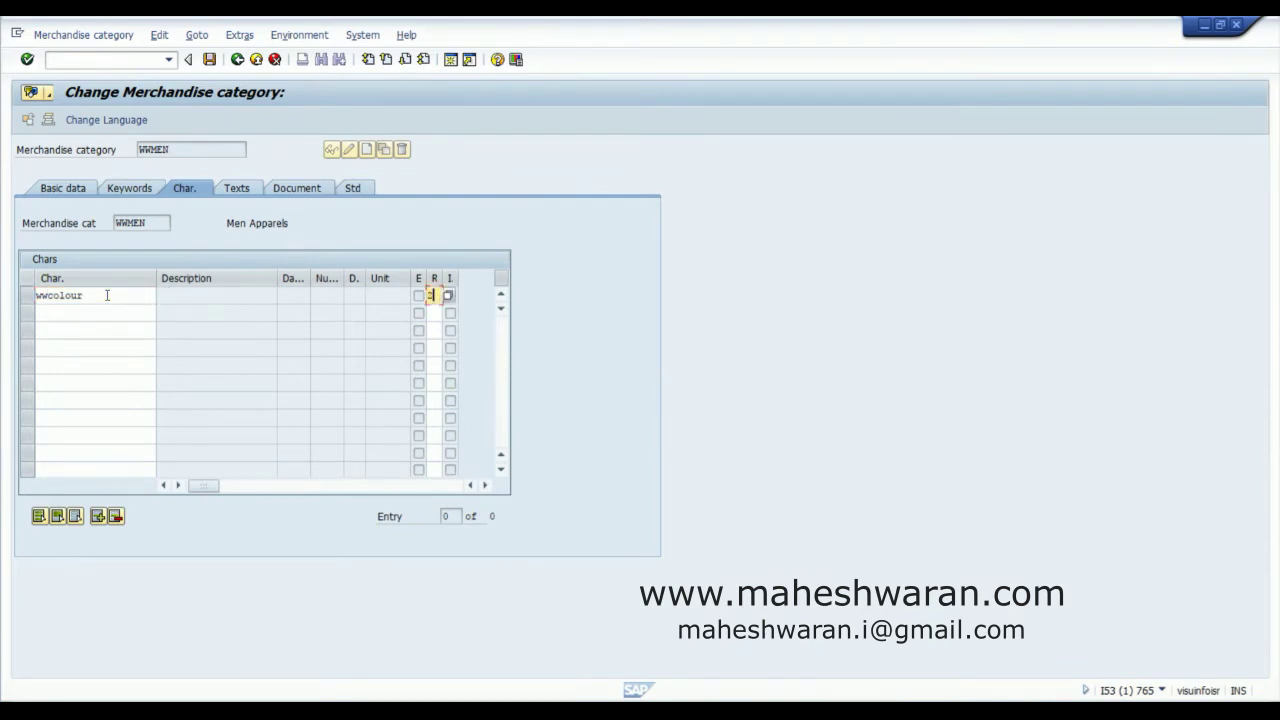
key("Return")
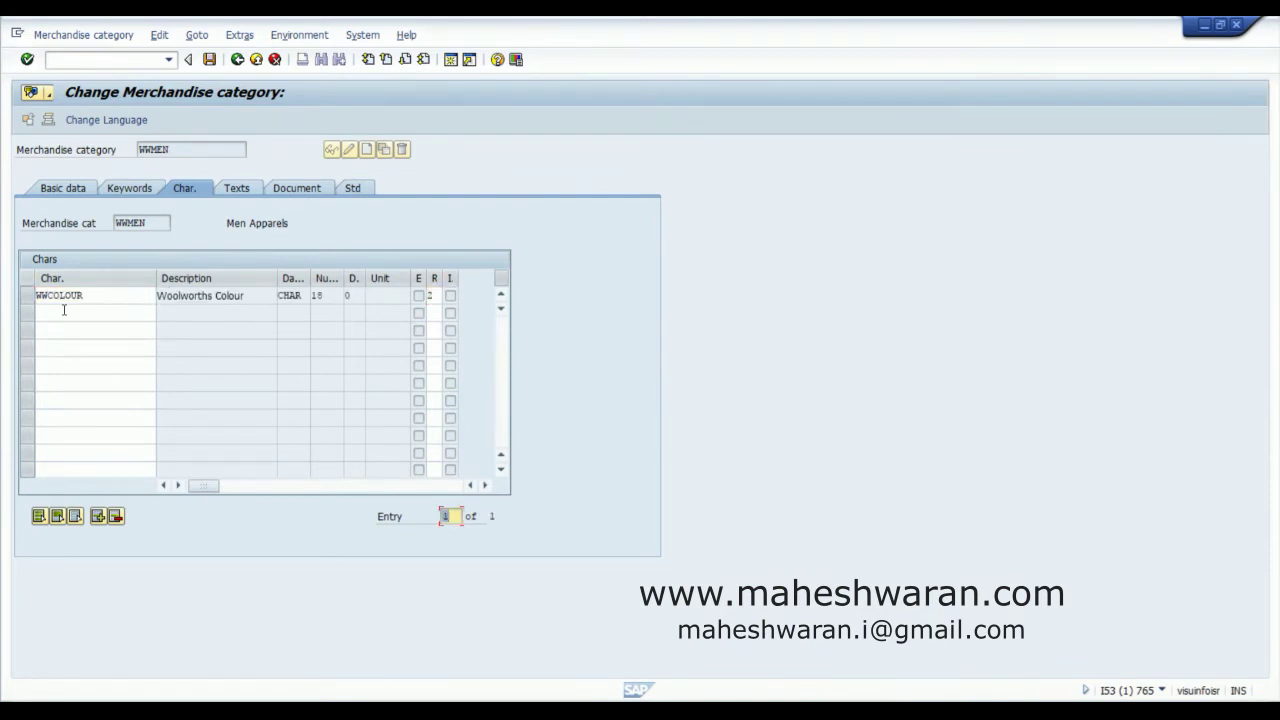
Add wwsize with relevance 2 as the second characteristic of merchandise category WWMEN.
left_click(63, 310)
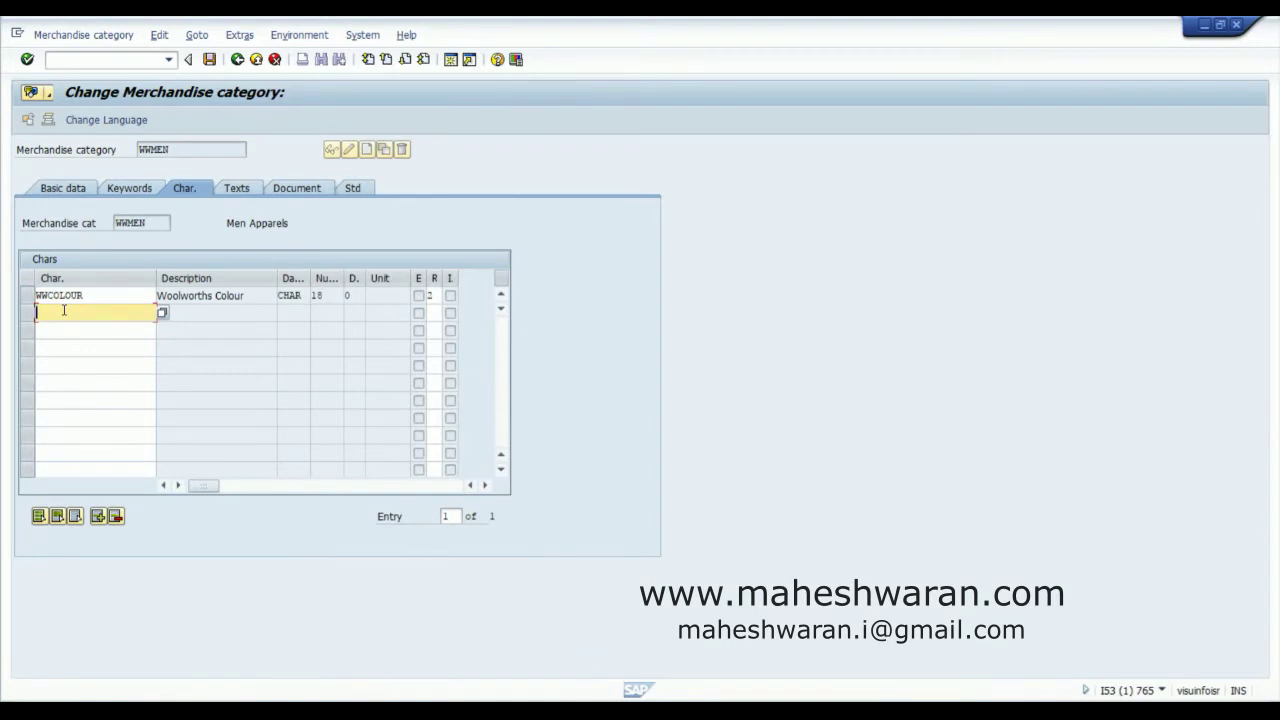
type("ww")
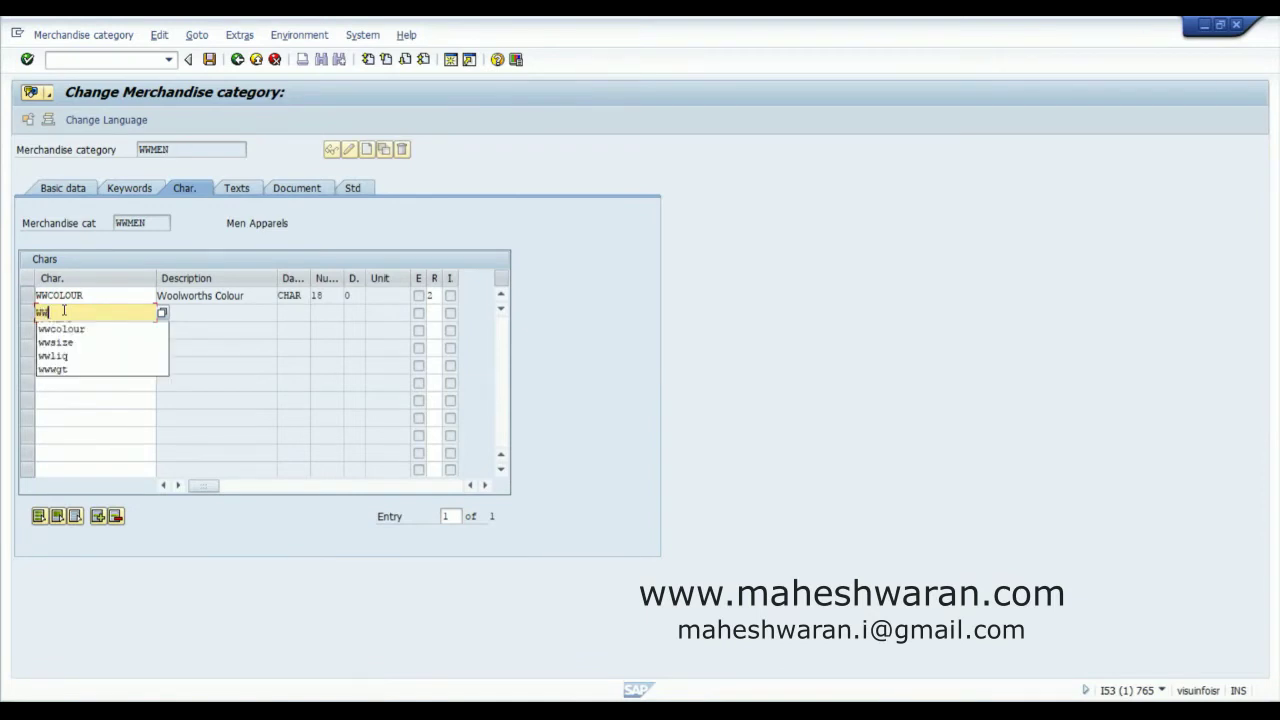
key("Down")
key("Down")
key("Return")
key("Tab")
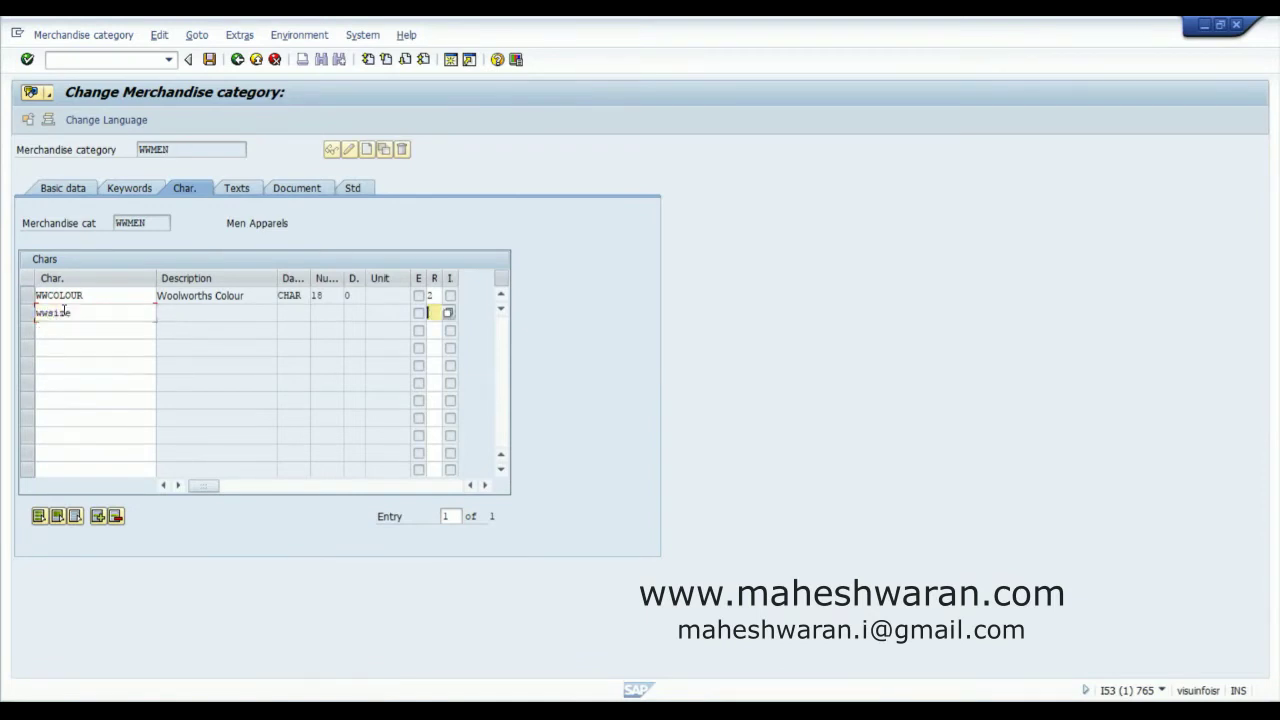
key("Return")
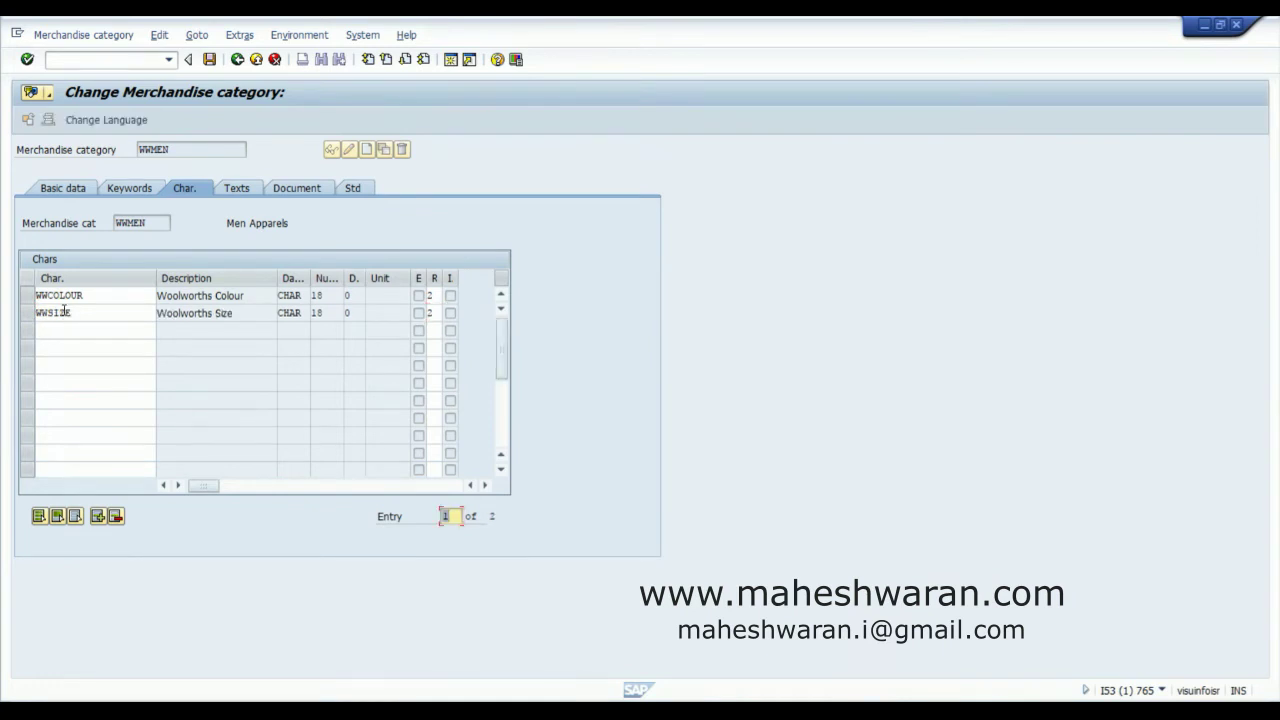
Try selecting the WWCOLOUR and WWSIZE characteristic rows and removing the selected WWSIZE row.
left_click(27, 297)
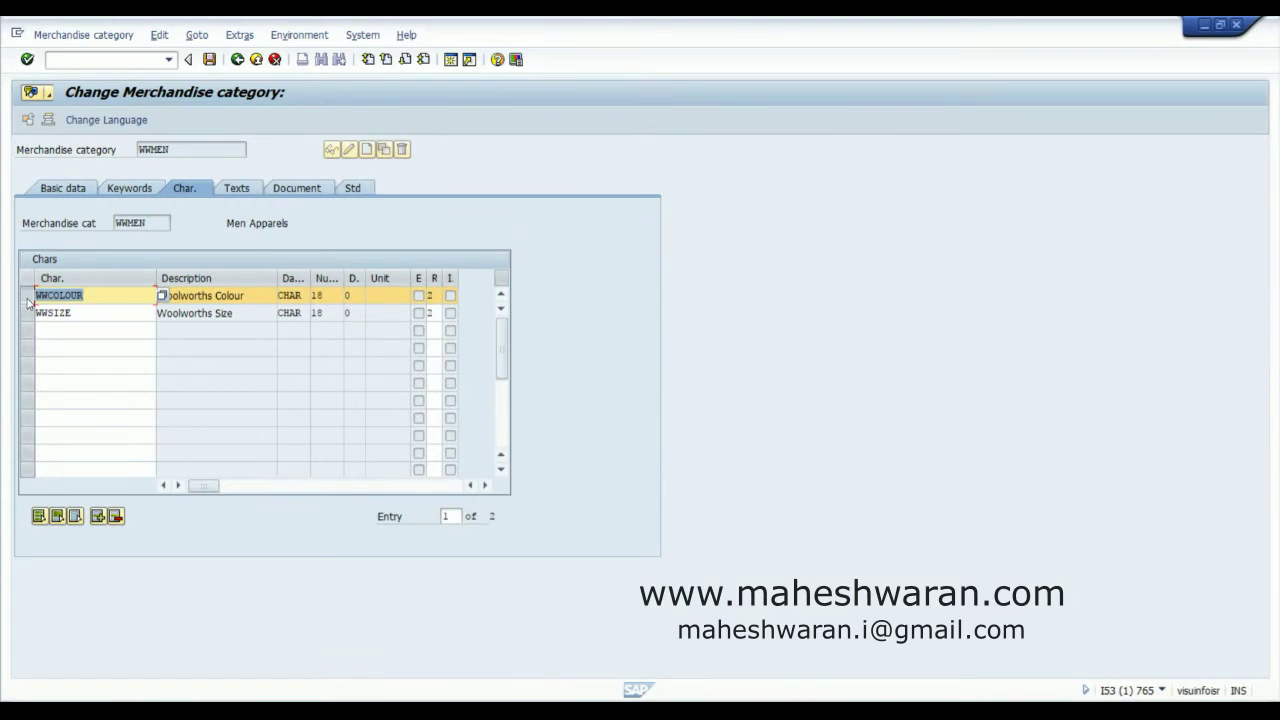
left_click(99, 295)
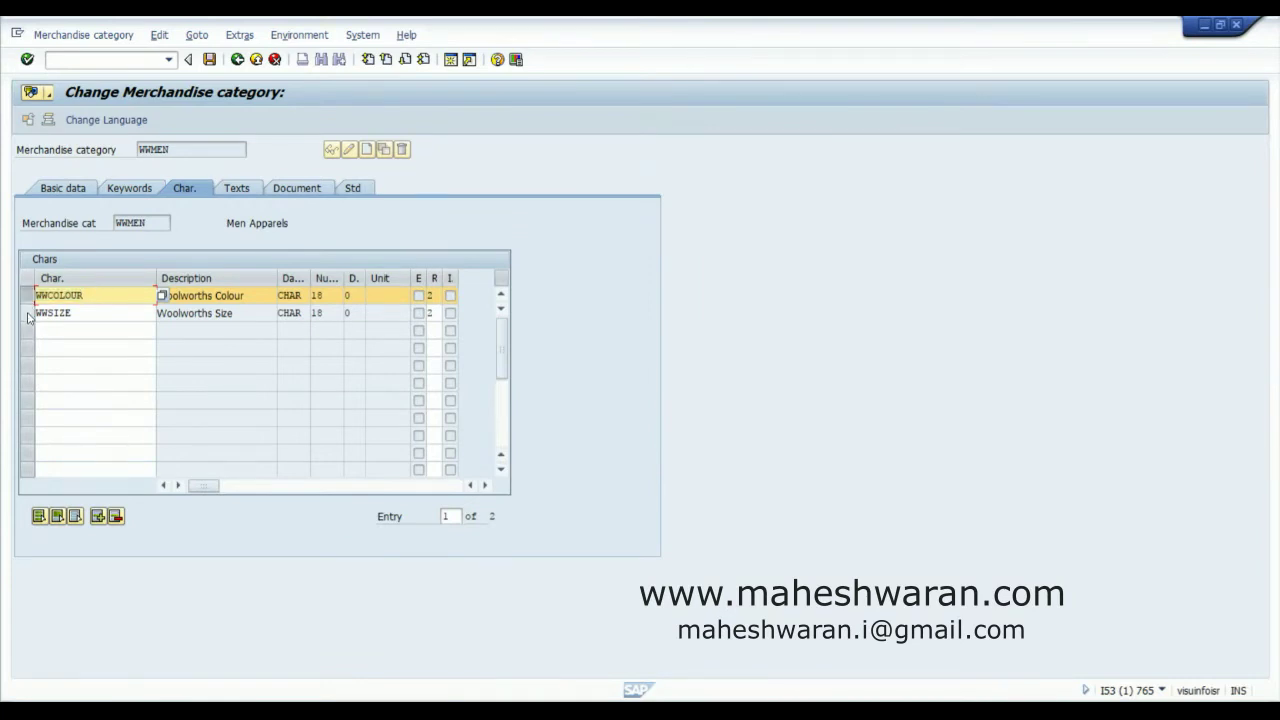
left_click(28, 314)
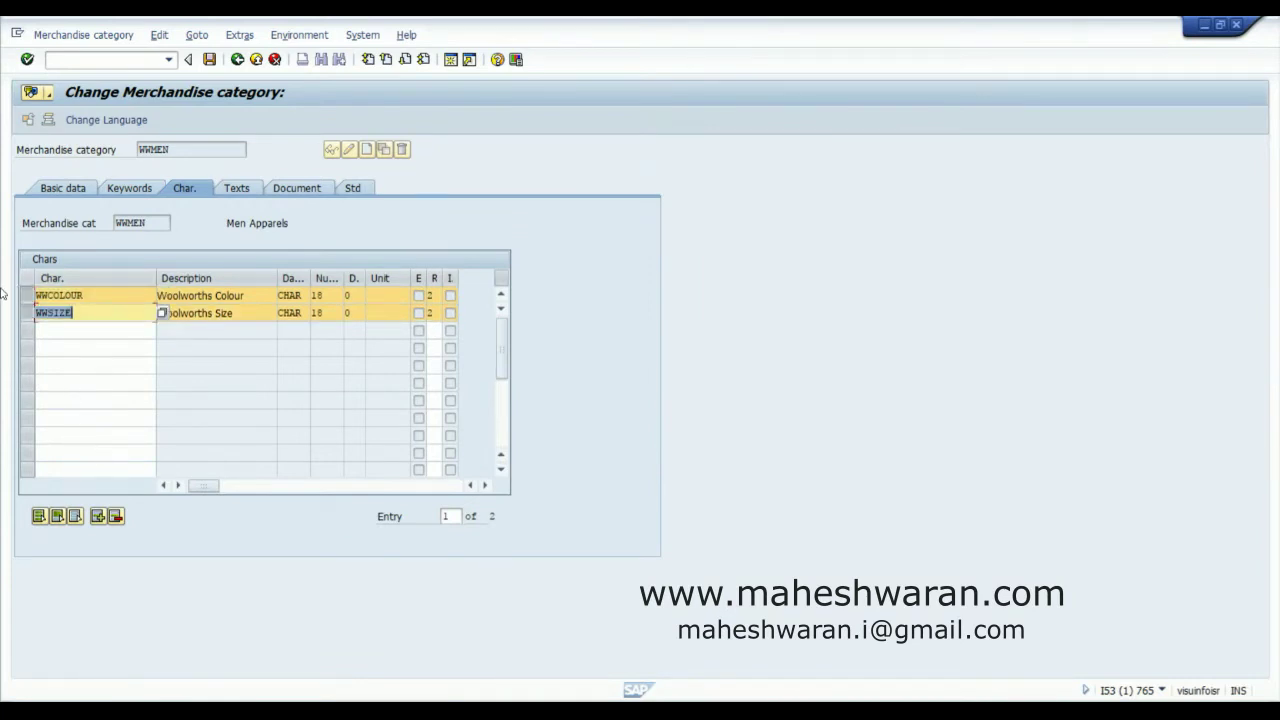
left_click(28, 295)
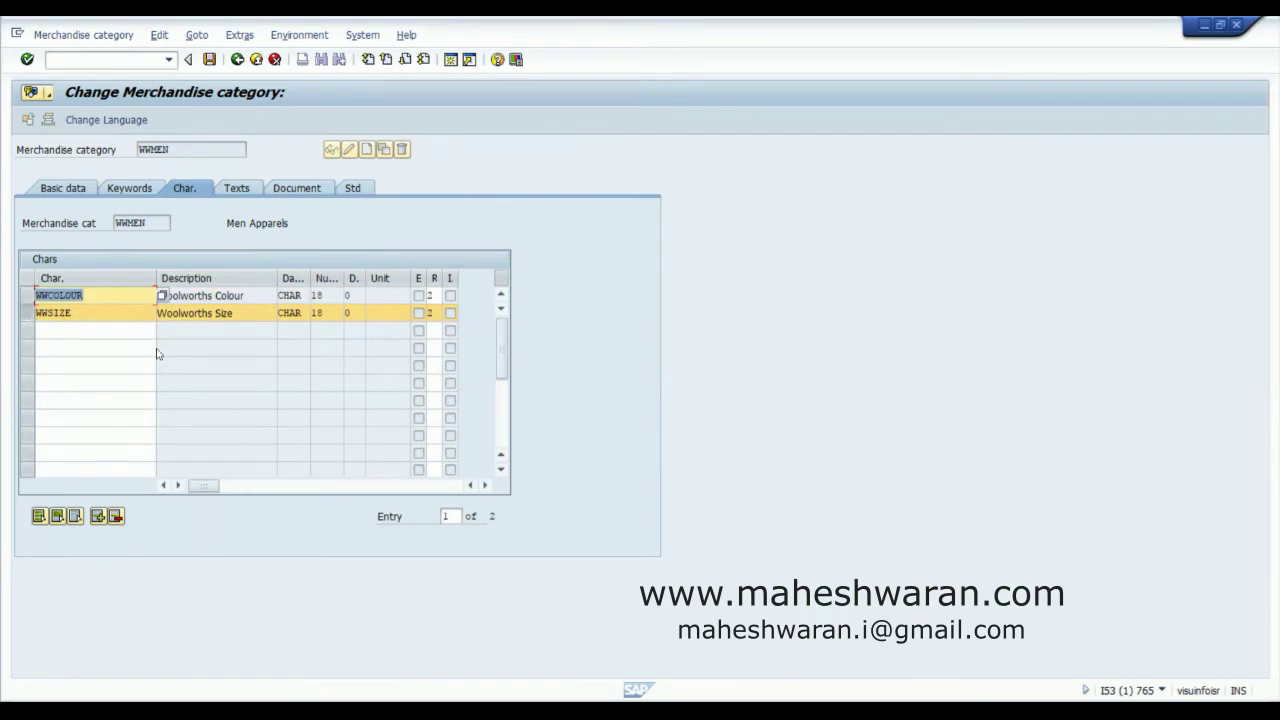
left_click(116, 516)
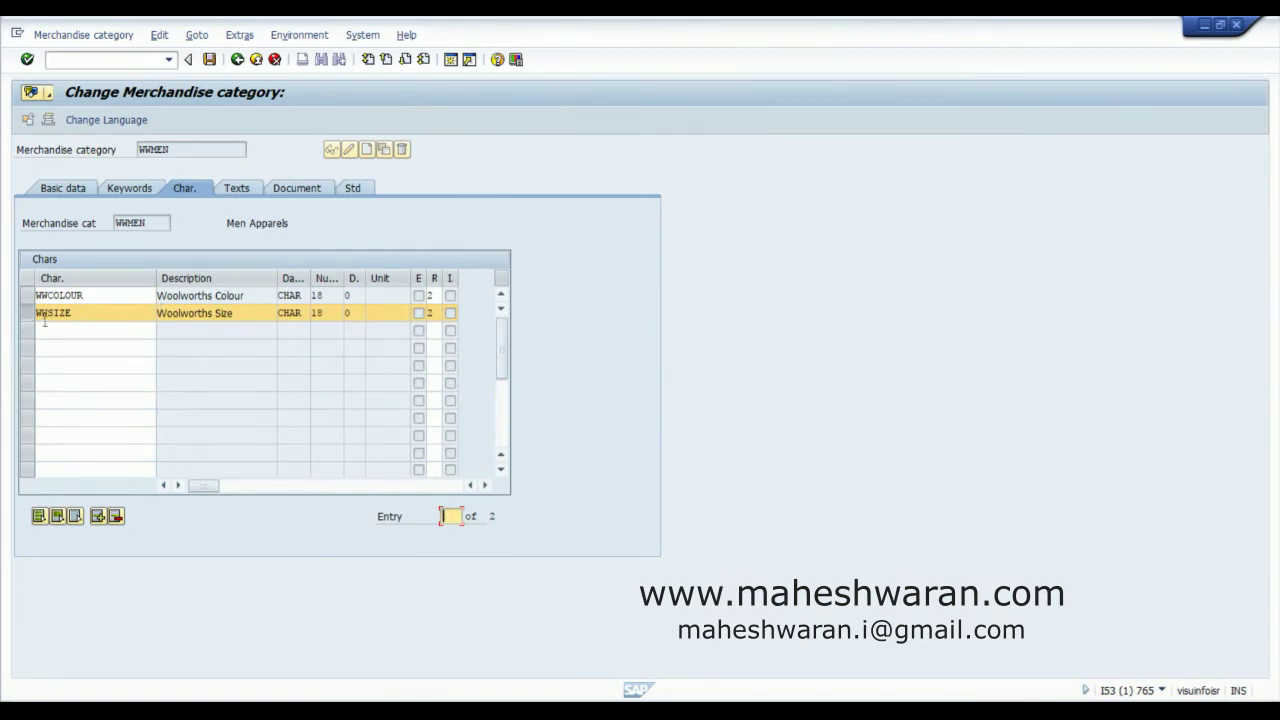
Clear the characteristic name in the second row and enter WWSIZE there again.
left_click(37, 313)
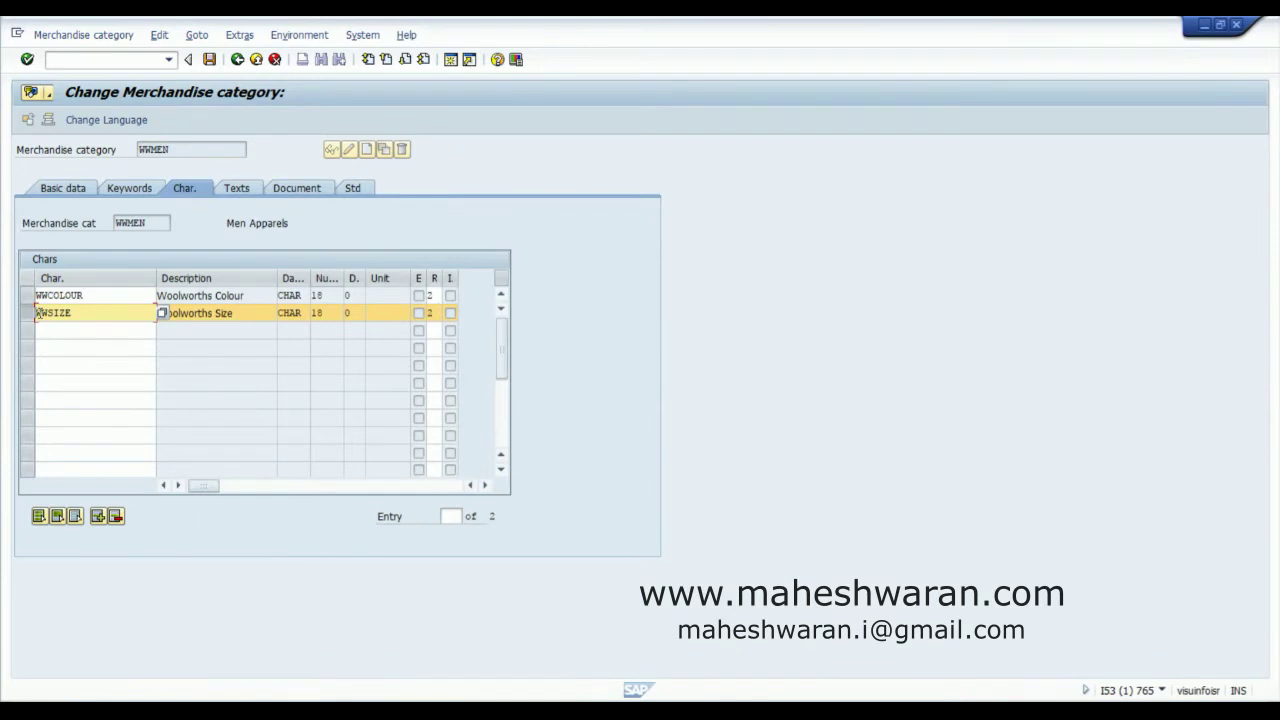
key("Delete")
key("Delete")
key("Delete")
key("Delete")
key("Delete")
key("Delete")
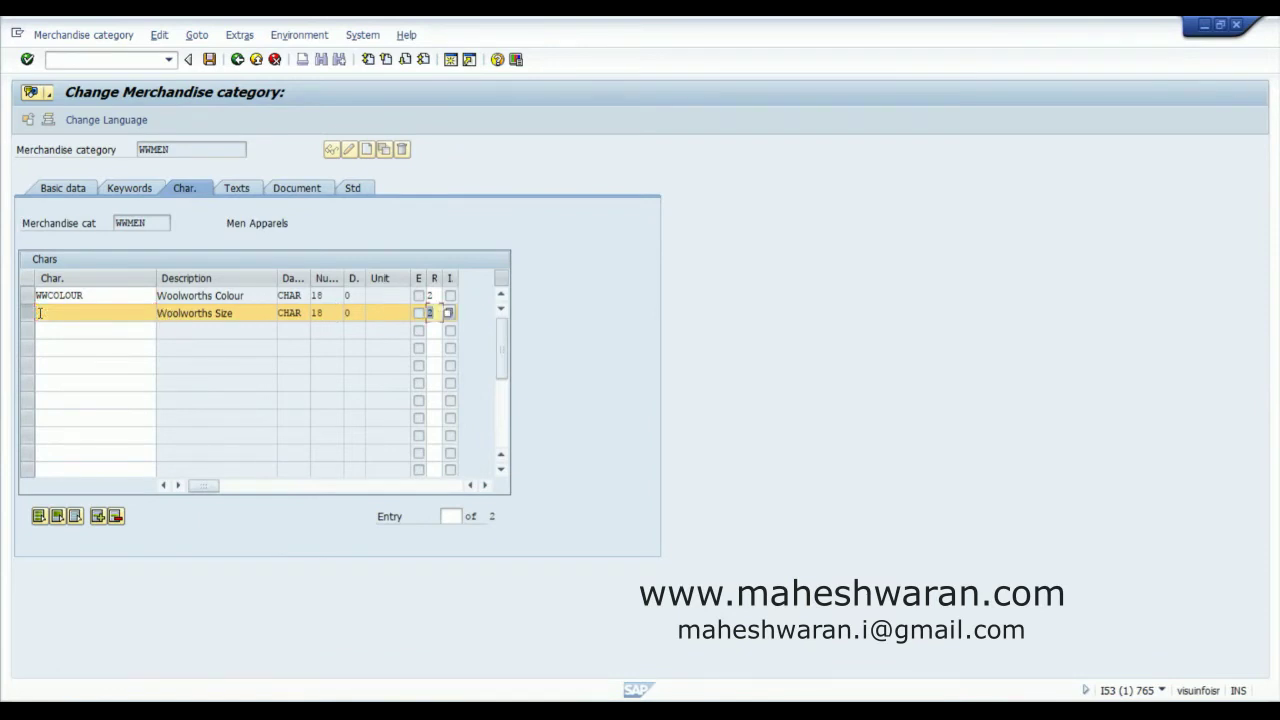
type("WWSIZE")
key("Return")
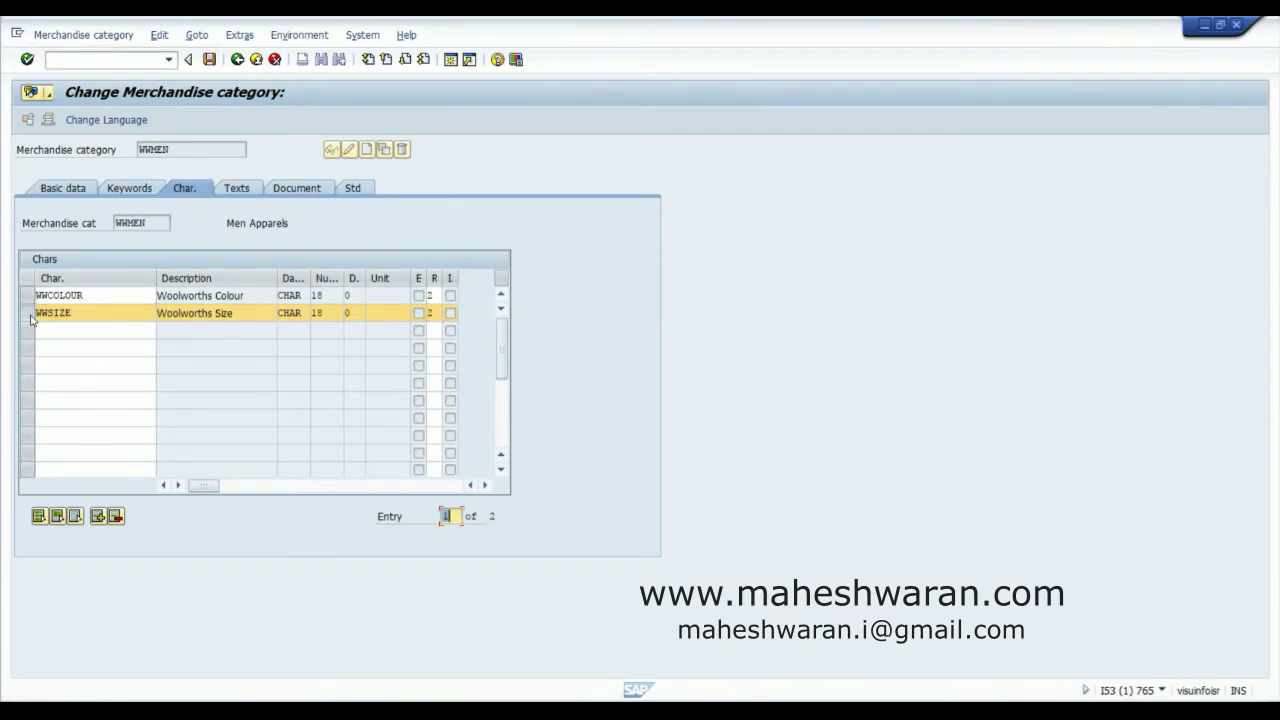
Deselect the WWSIZE row and save the characteristics of merchandise category WWMEN.
double_click(36, 314)
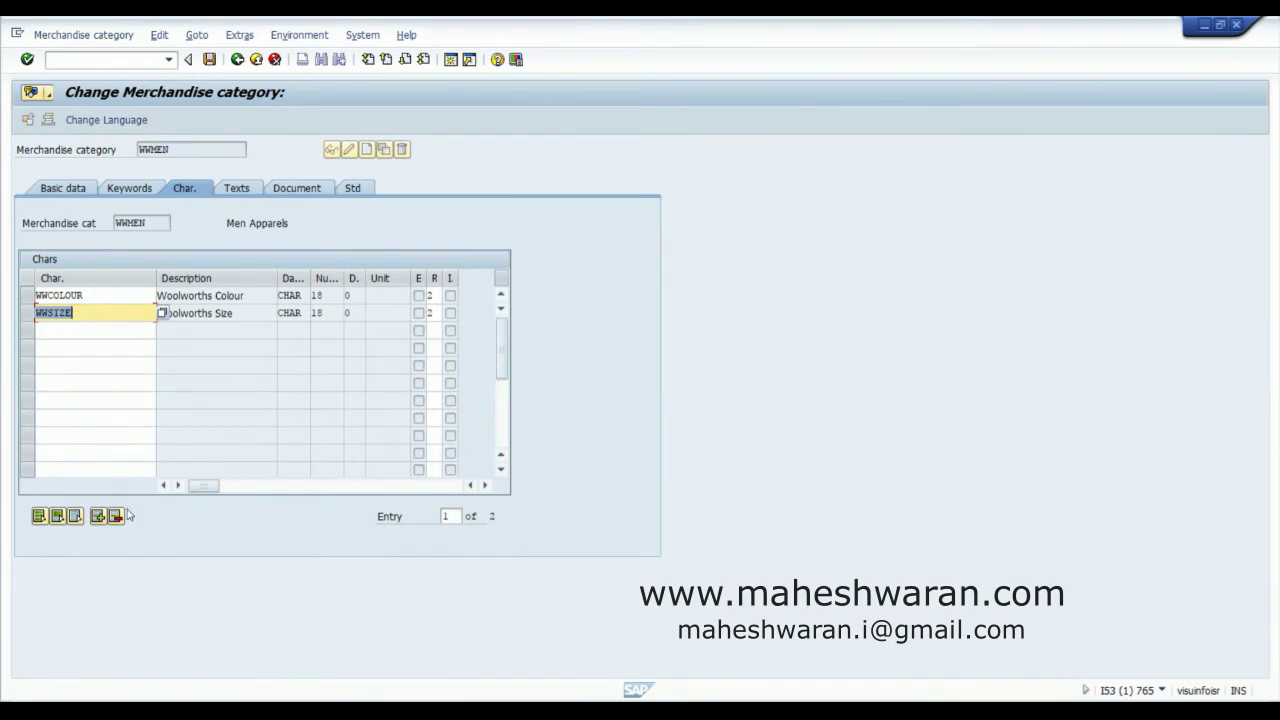
key("Return")
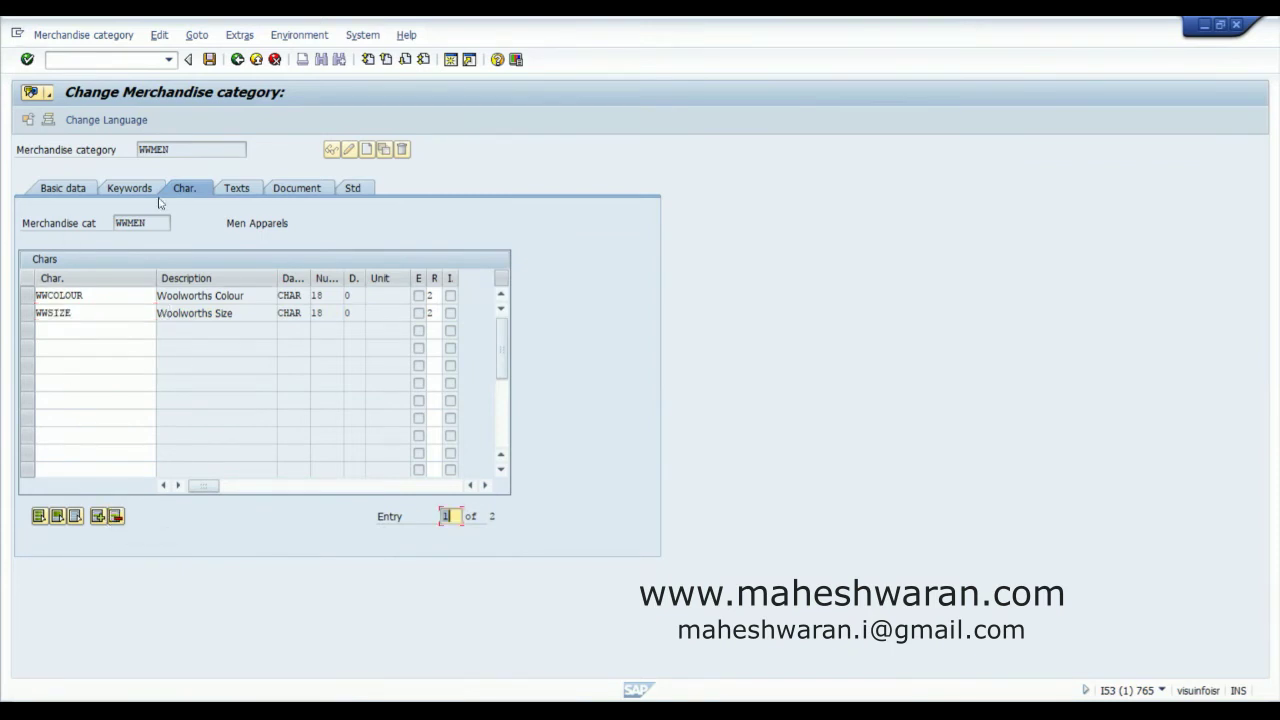
left_click(210, 60)
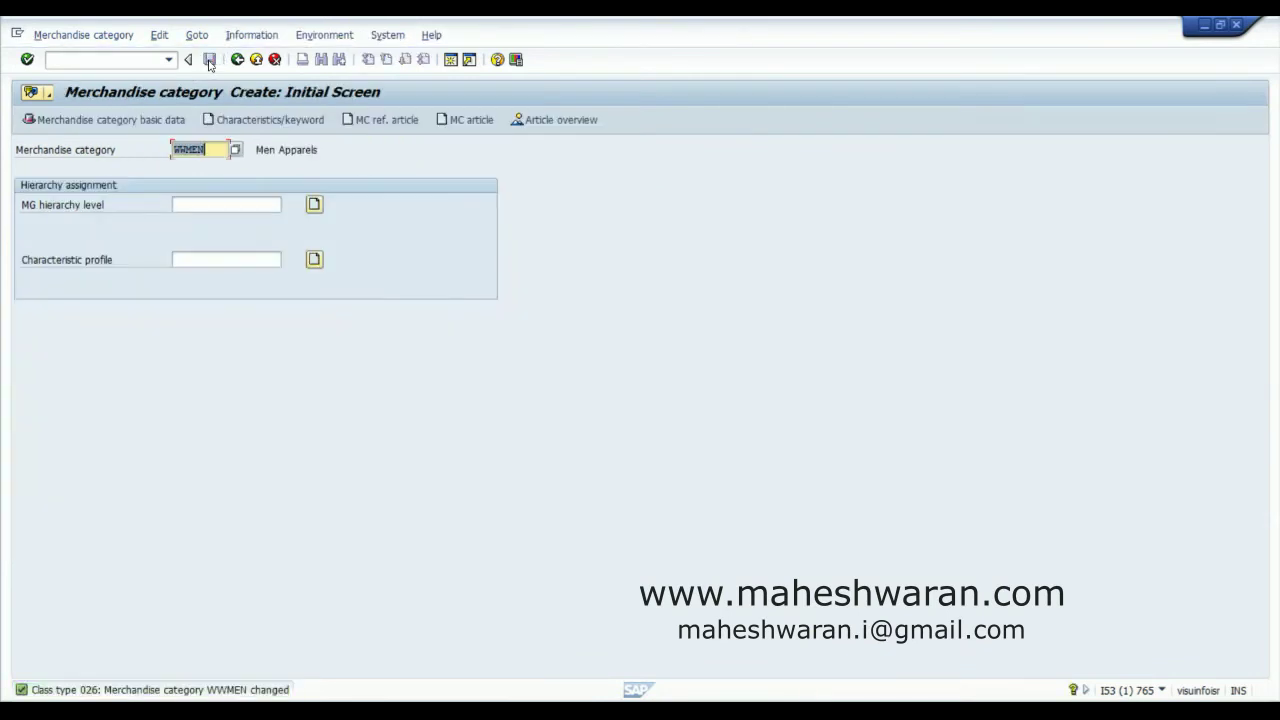
Delete the WWSIZE characteristic from merchandise category WWMEN and save the category.
left_click(281, 122)
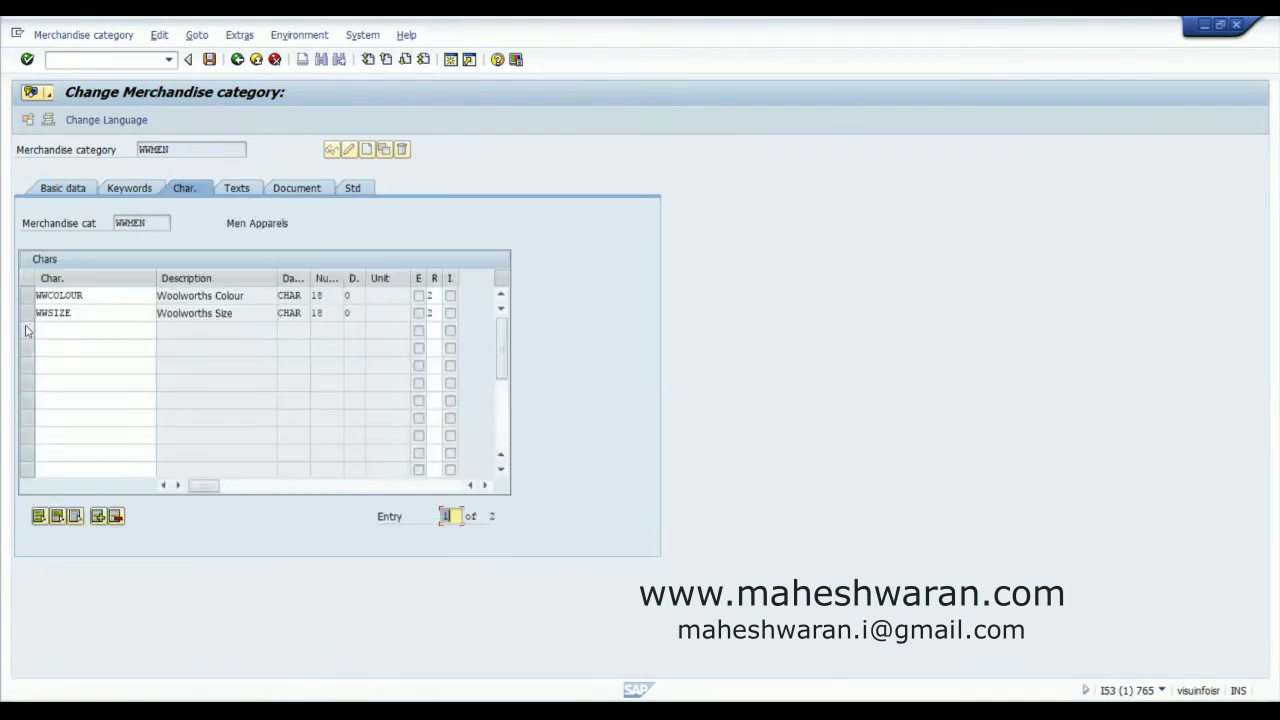
left_click(27, 313)
left_click(115, 516)
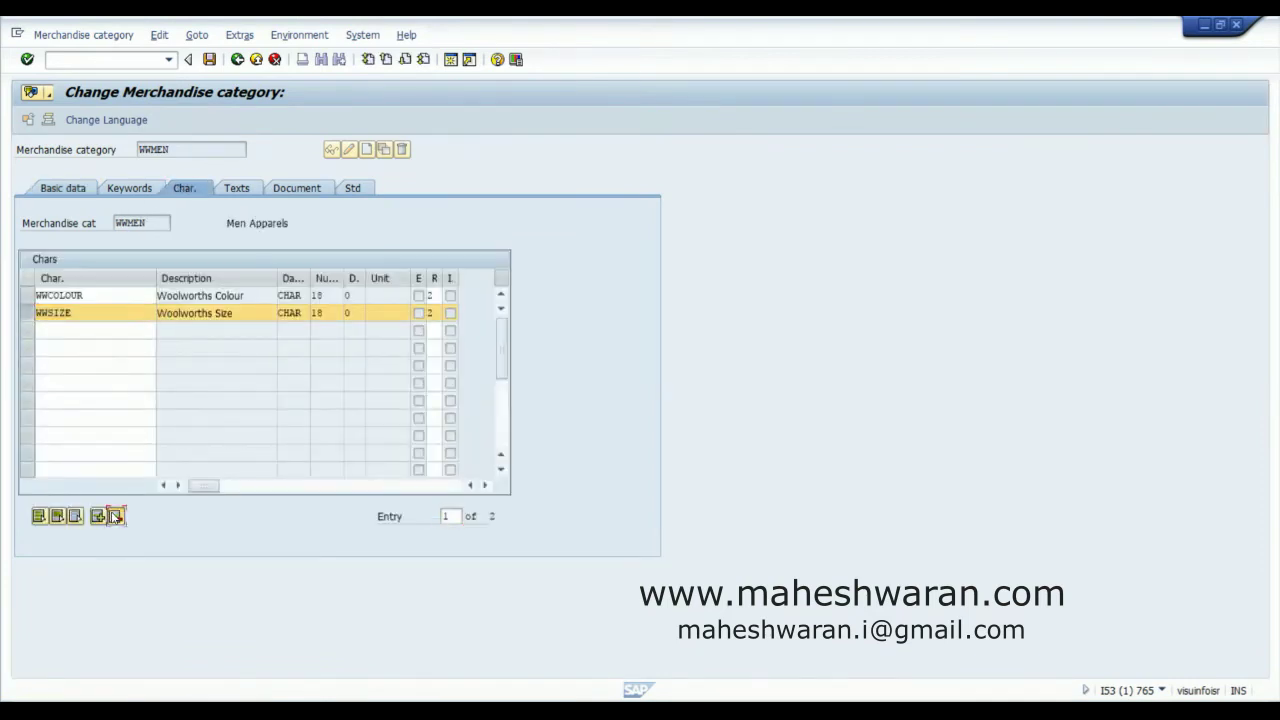
left_click(242, 328)
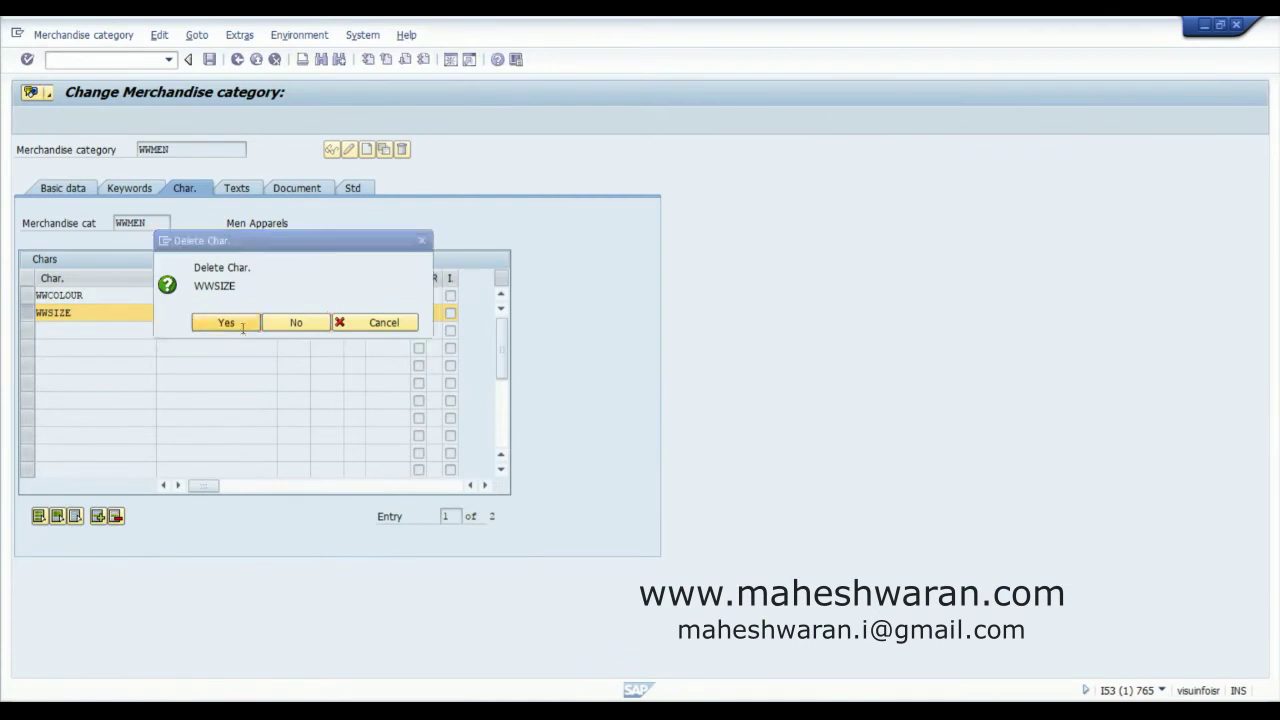
left_click(210, 60)
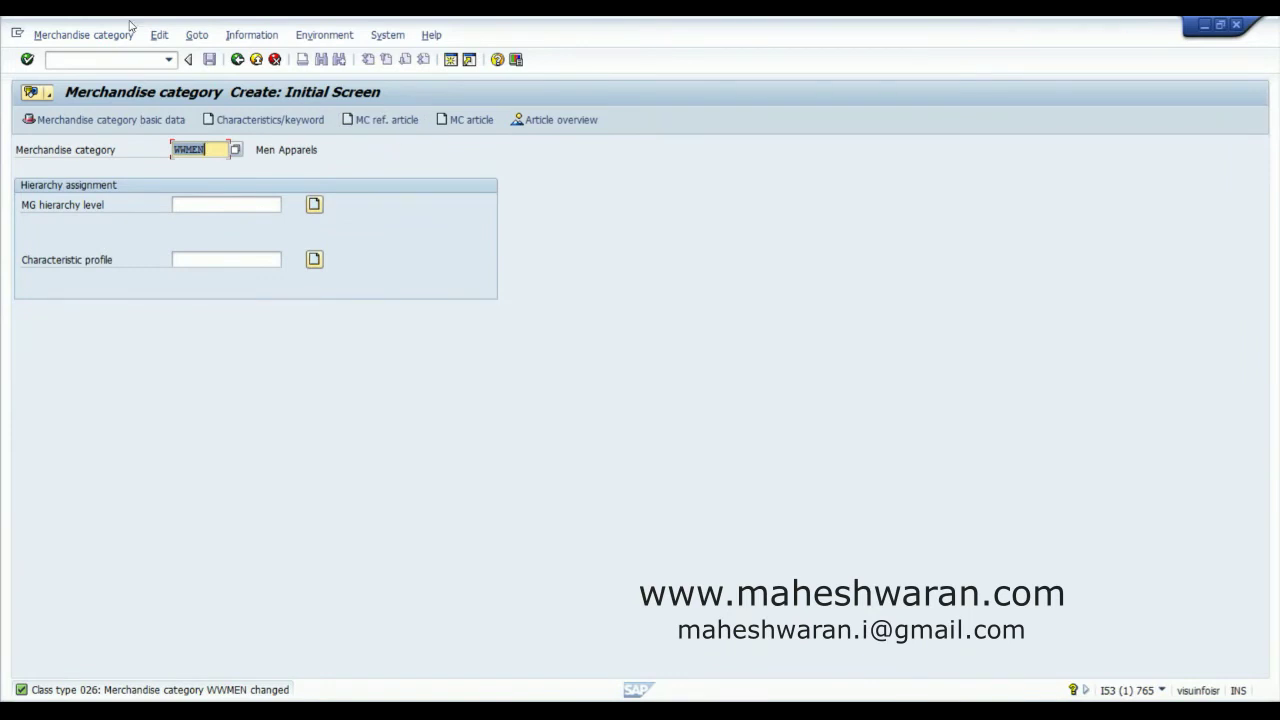
Open the characteristics of merchandise category hierarchy level WWAPPARELS for changing.
left_click(237, 60)
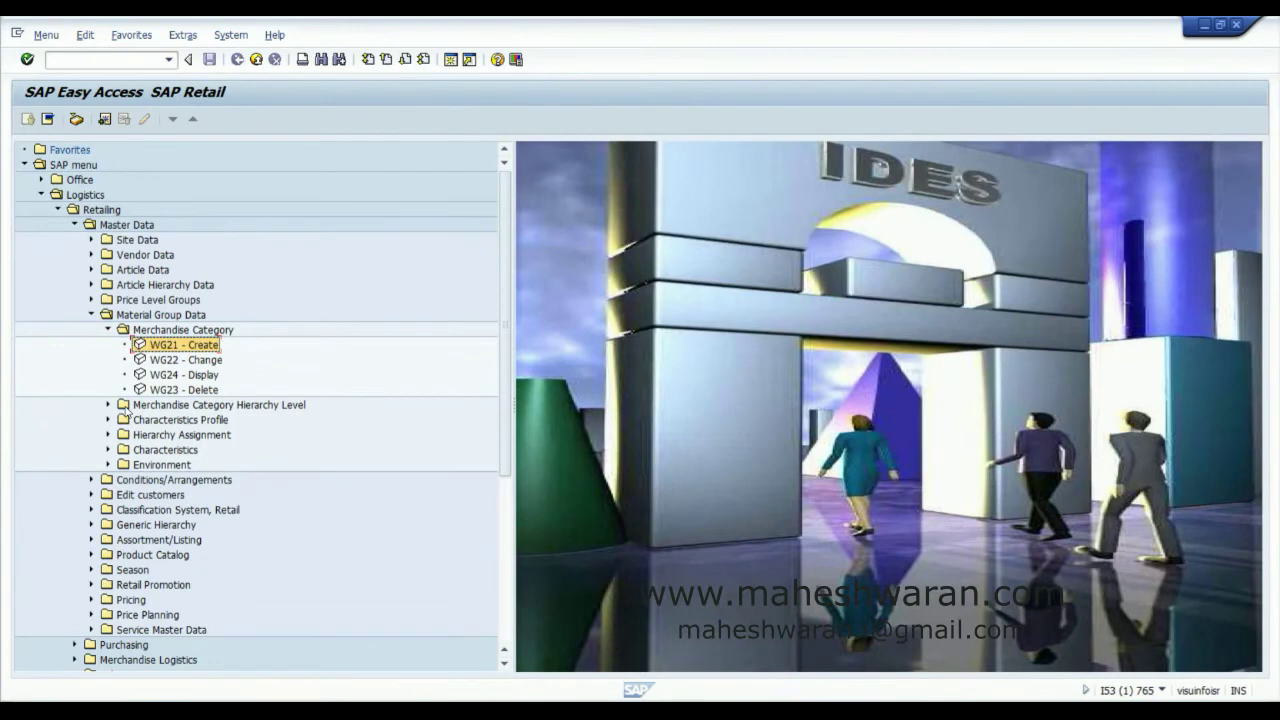
left_click(108, 404)
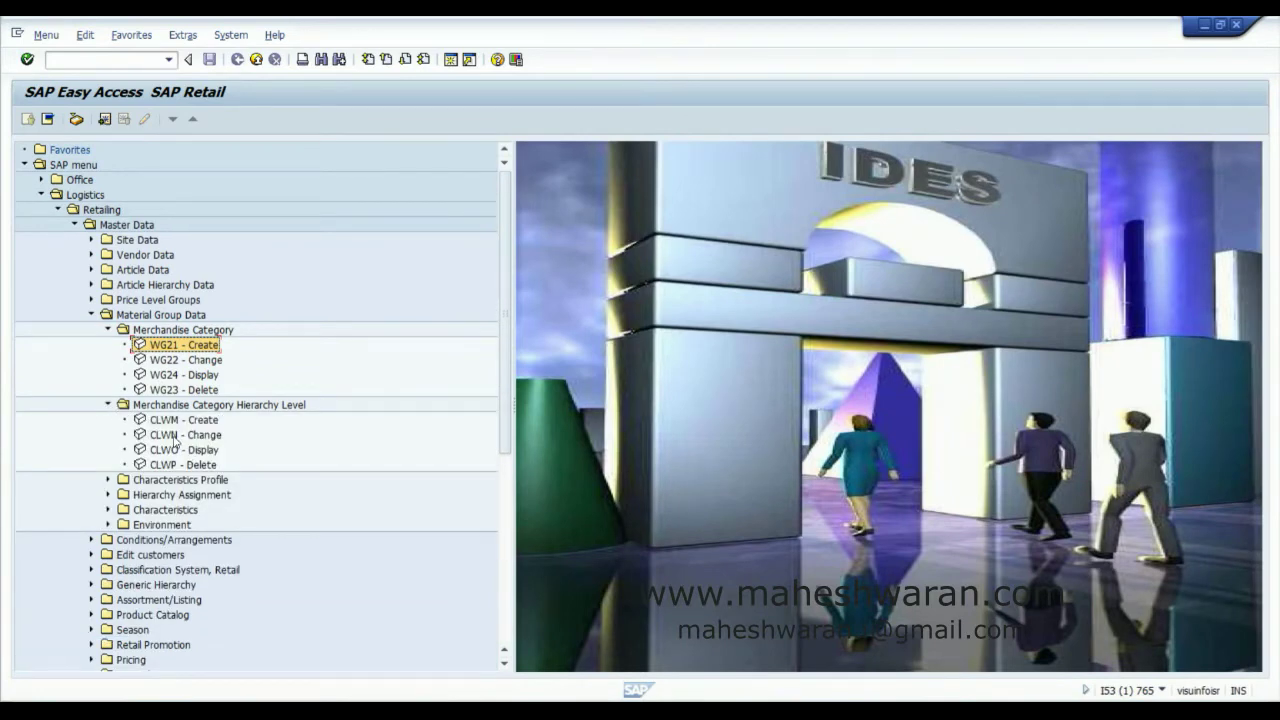
double_click(176, 436)
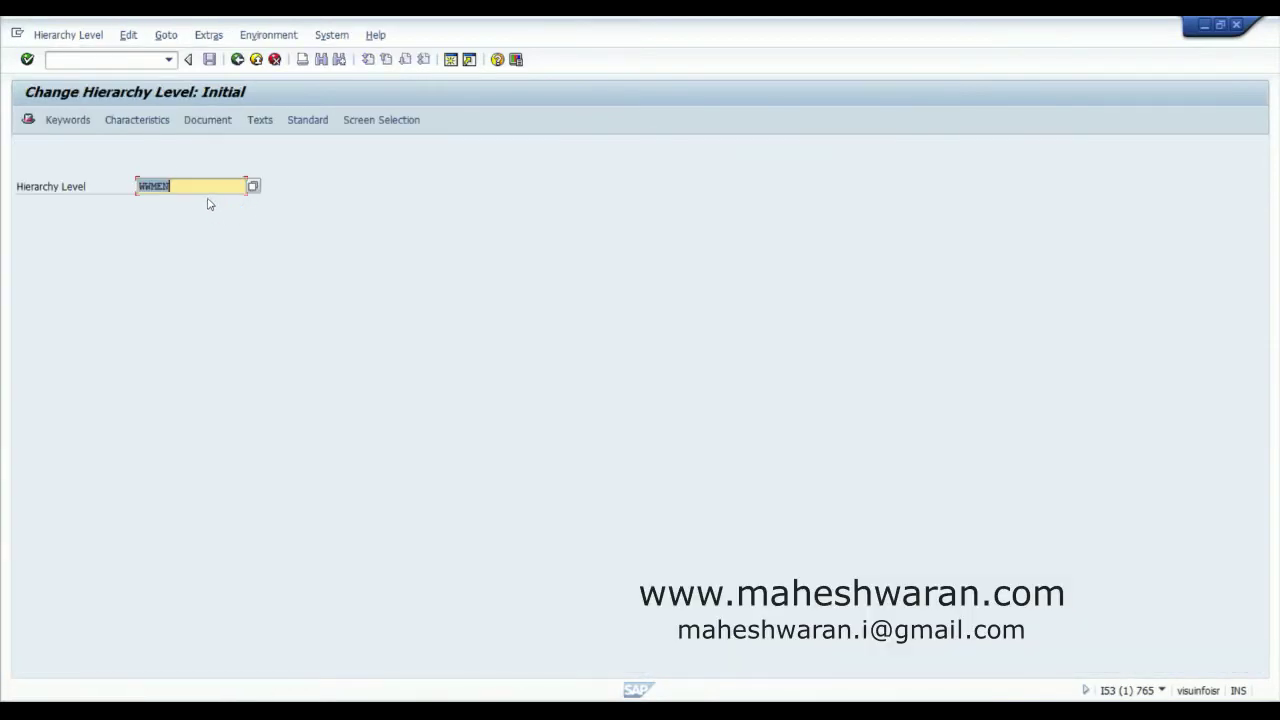
type("wwa")
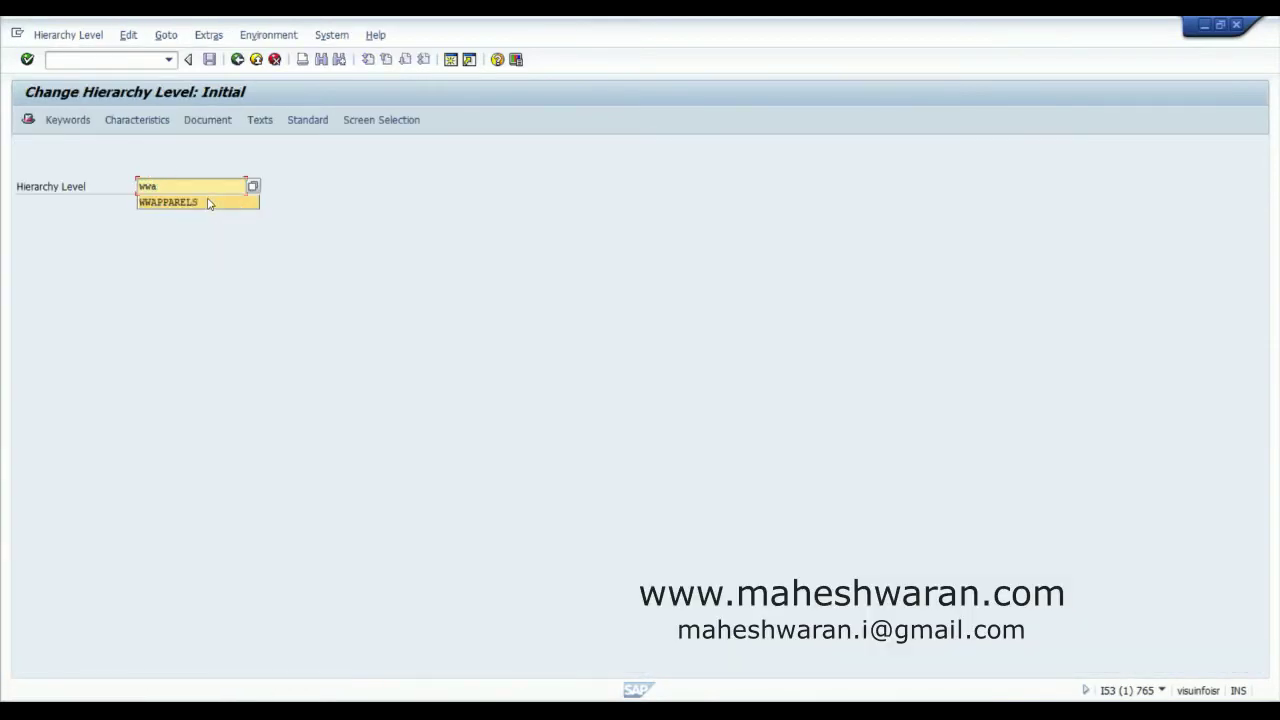
type("pparel")
left_click(208, 202)
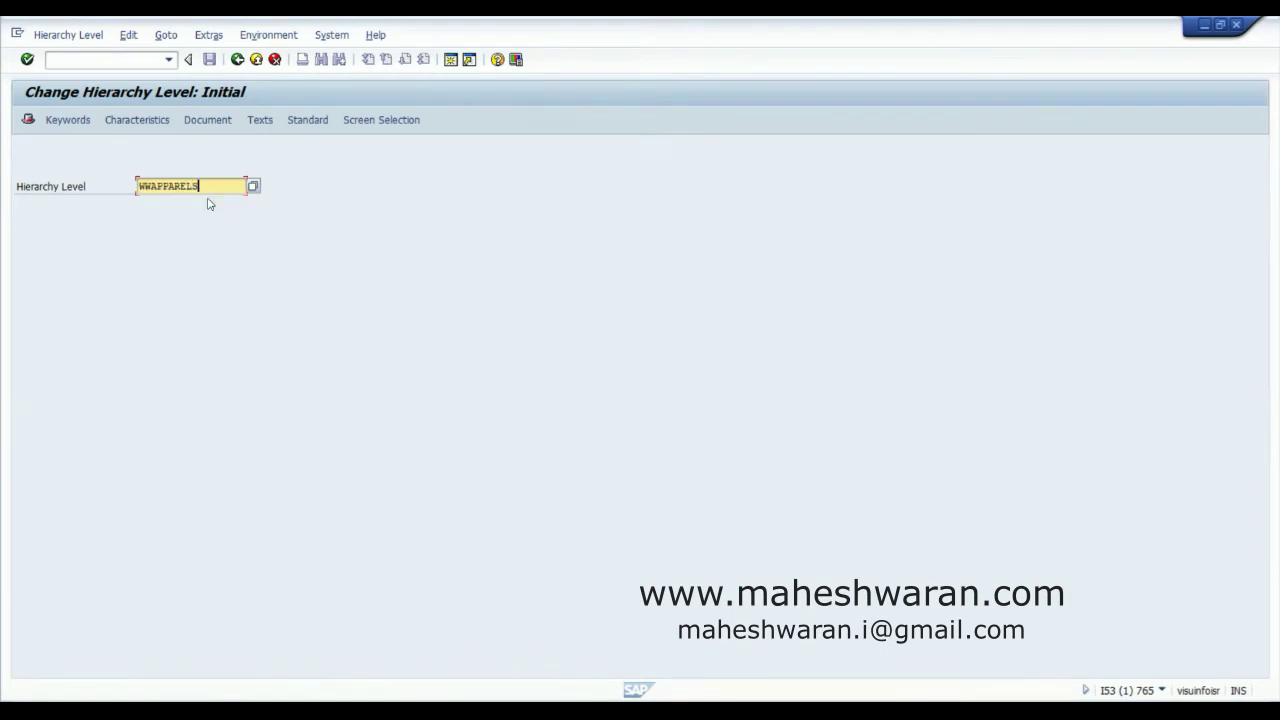
left_click(138, 121)
Add the characteristic wwsize to hierarchy level WWAPPARELS, save it and return to the SAP menu.
left_click(124, 296)
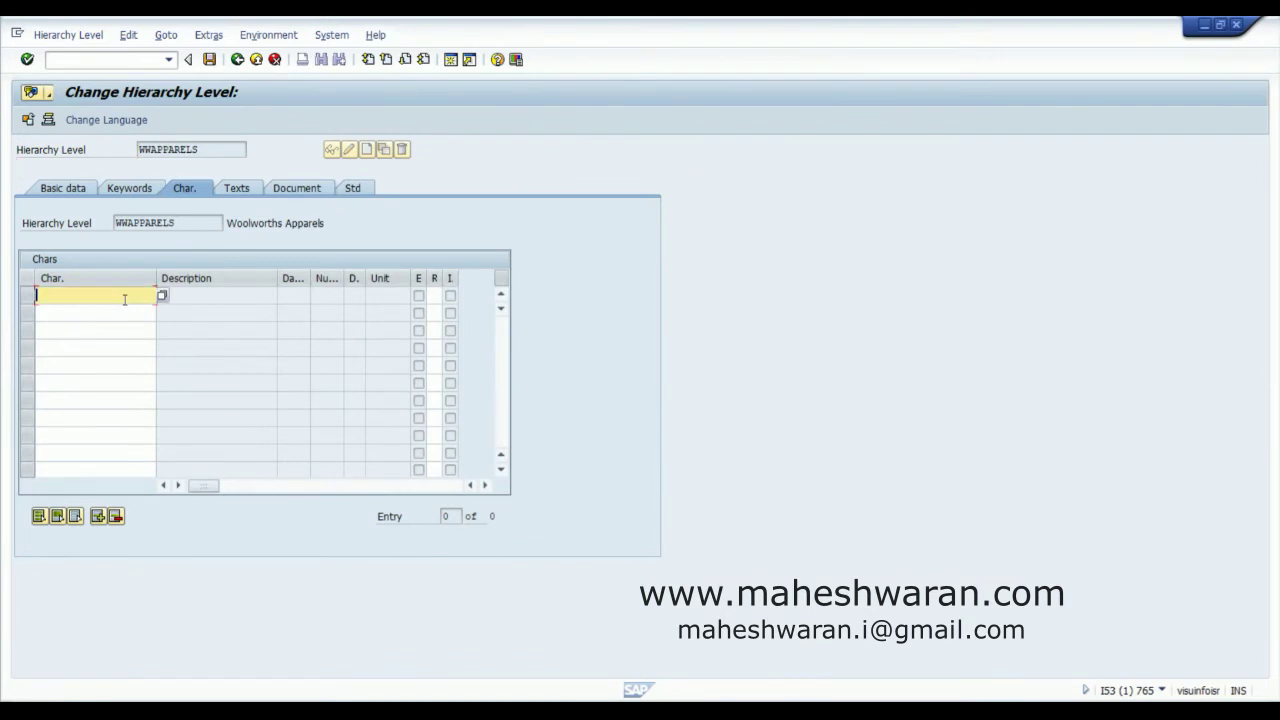
type("wwsize")
key("Tab")
key("Return")
left_click(209, 60)
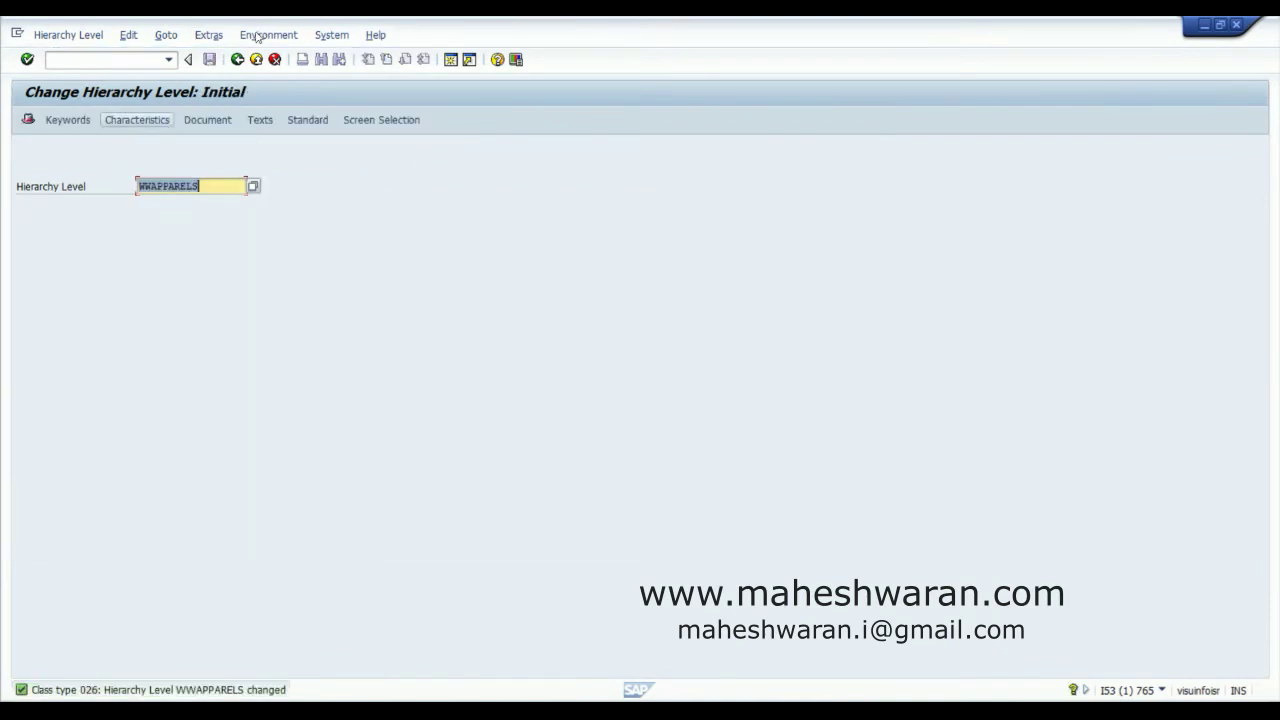
left_click(237, 59)
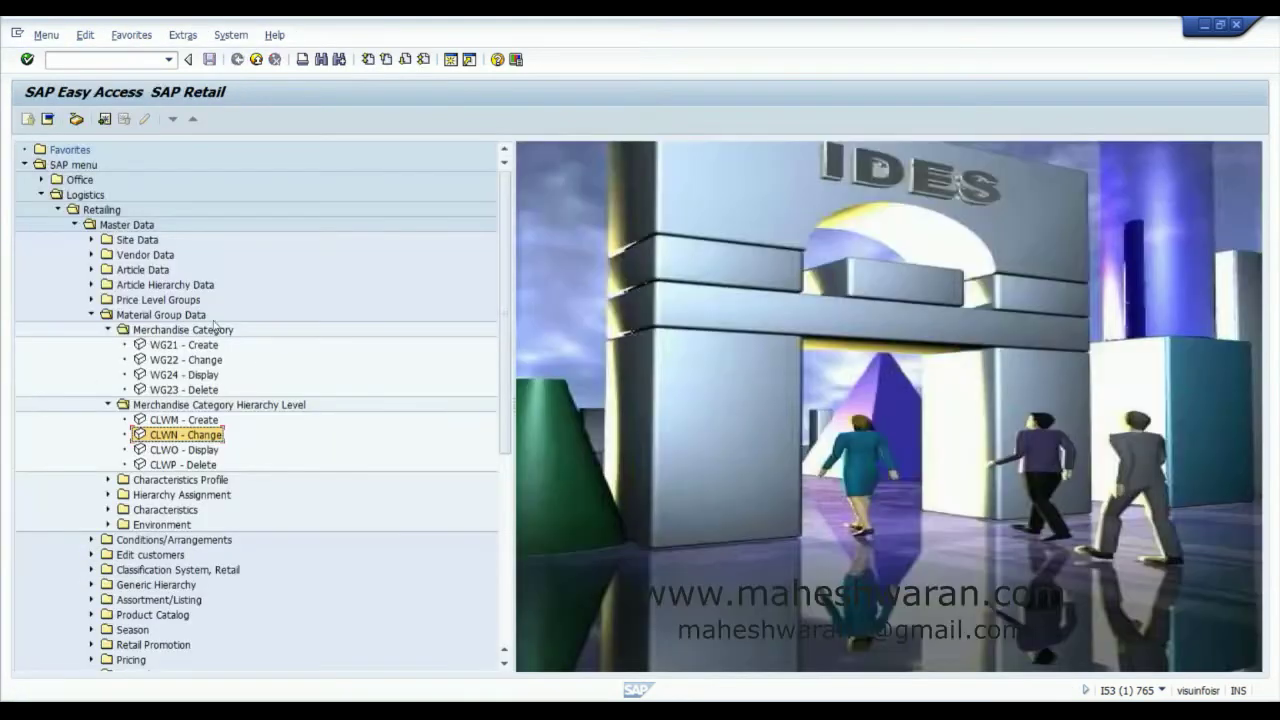
Open merchandise category WWMEN in change mode and examine which of its characteristics are inherited.
double_click(174, 346)
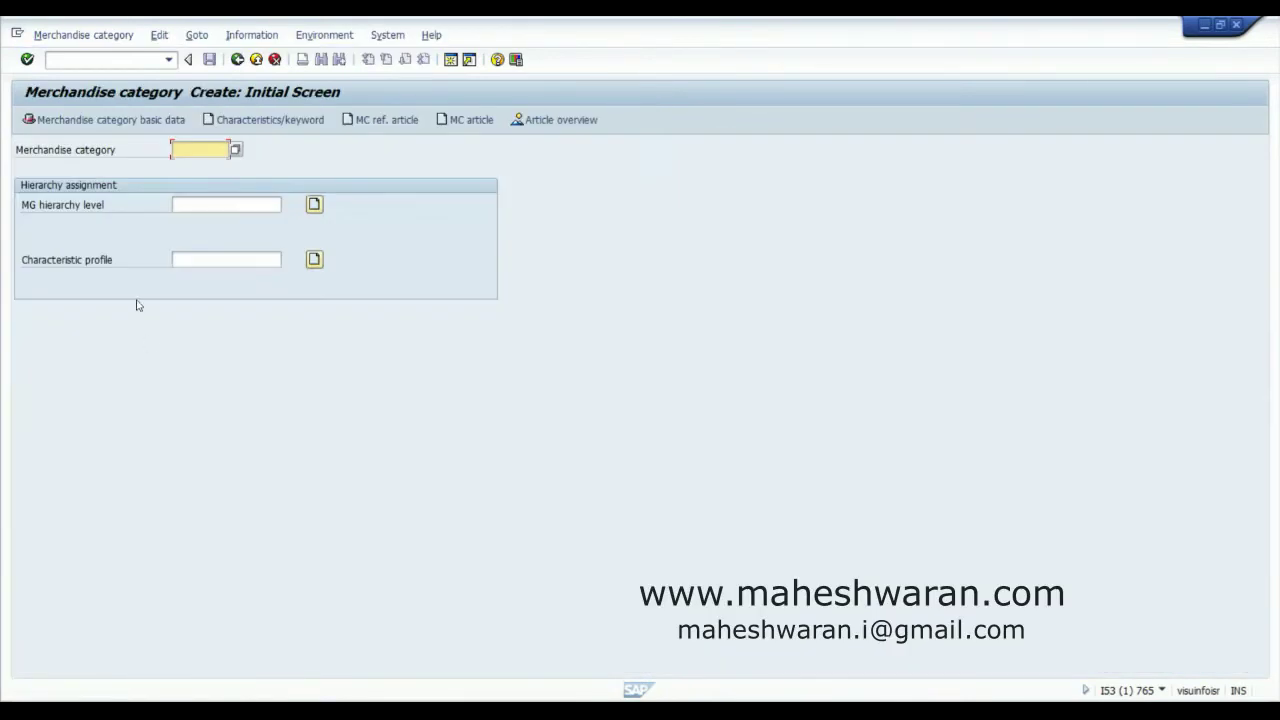
left_click(237, 60)
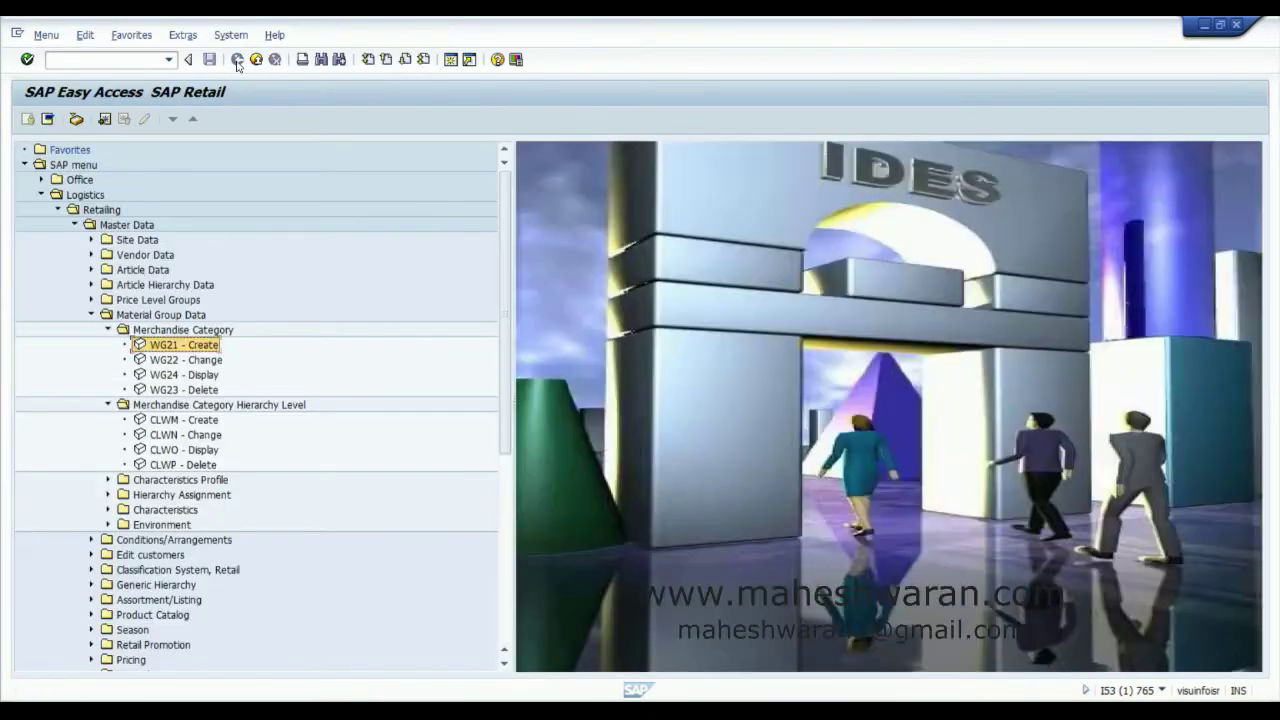
double_click(184, 360)
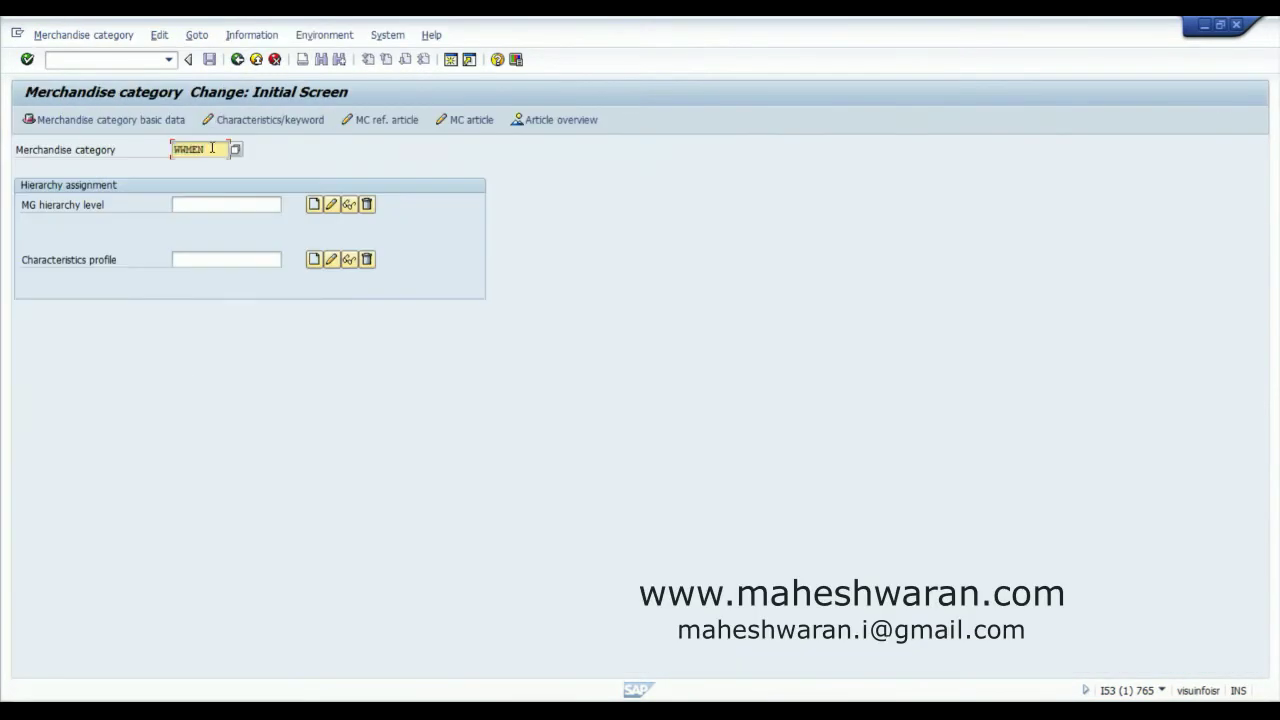
left_click(265, 121)
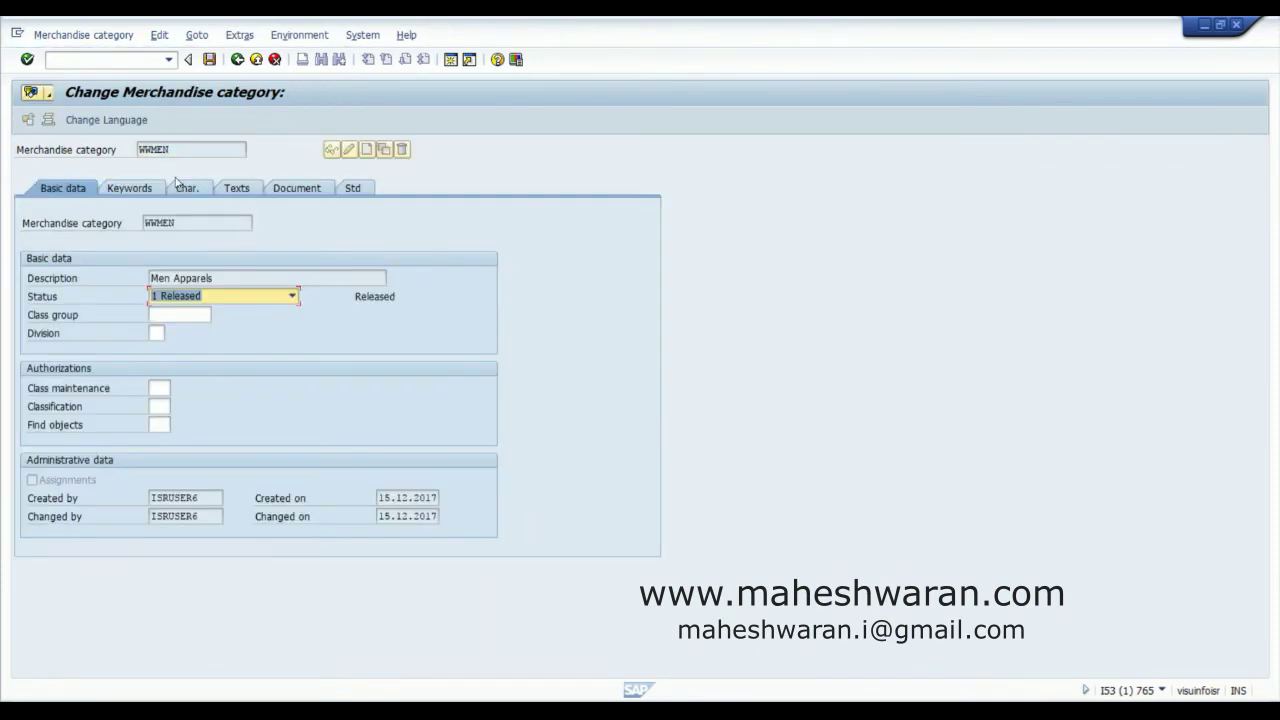
left_click(183, 189)
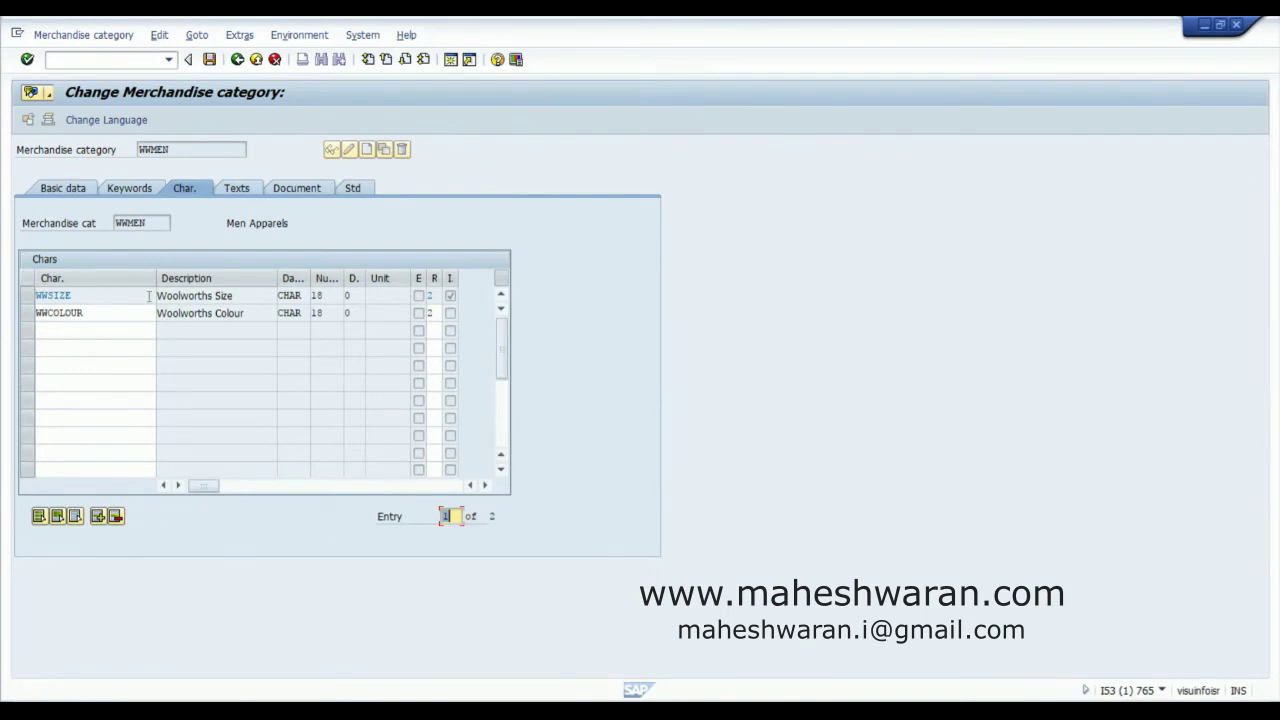
left_click(93, 314)
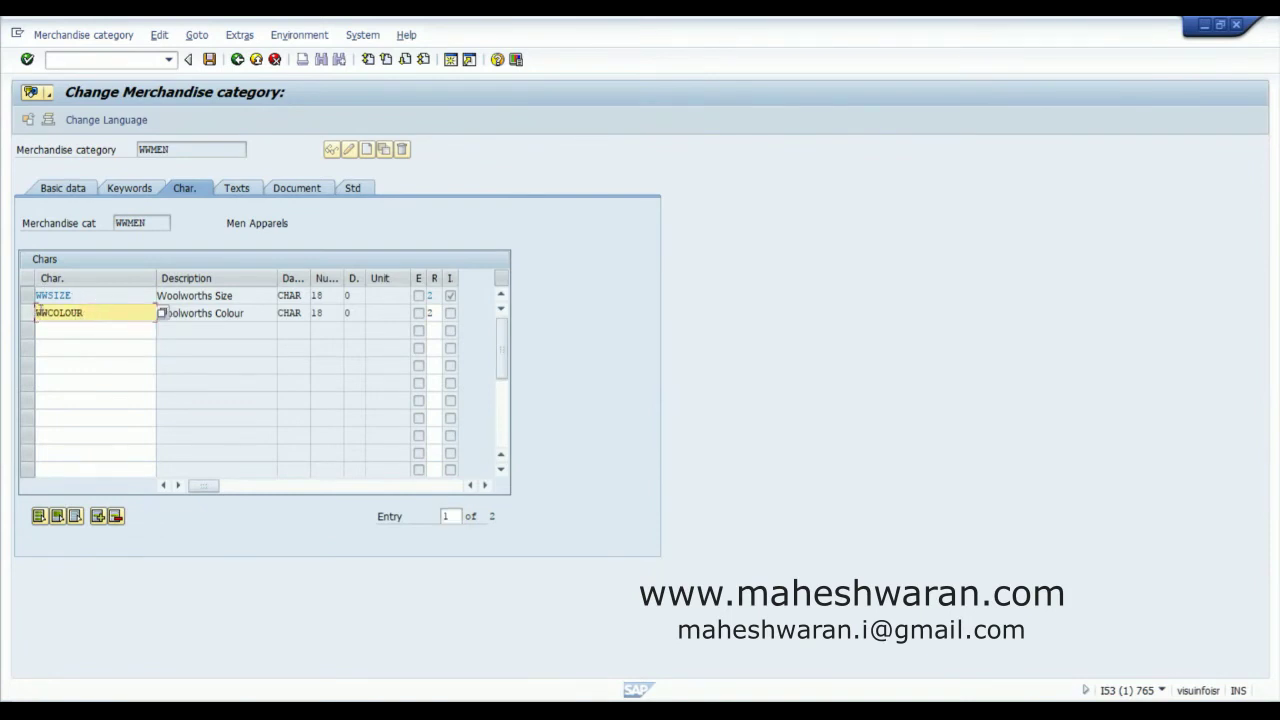
left_click(85, 295)
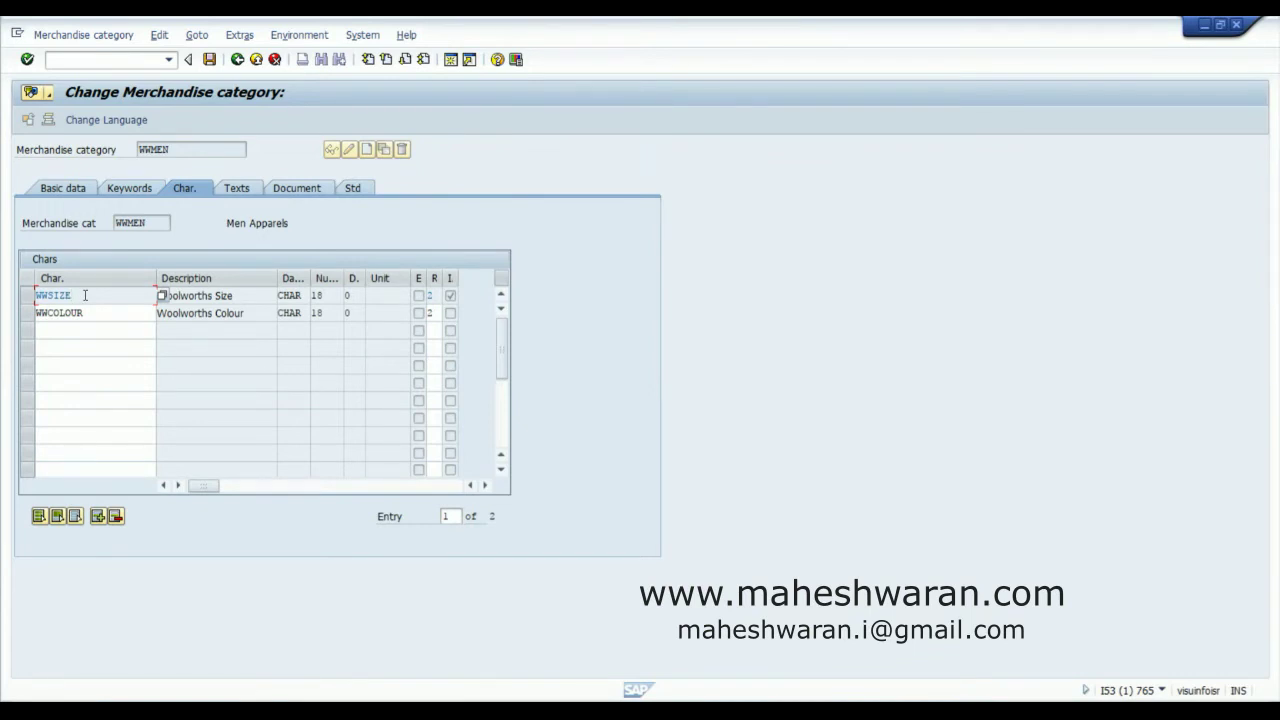
left_click(237, 59)
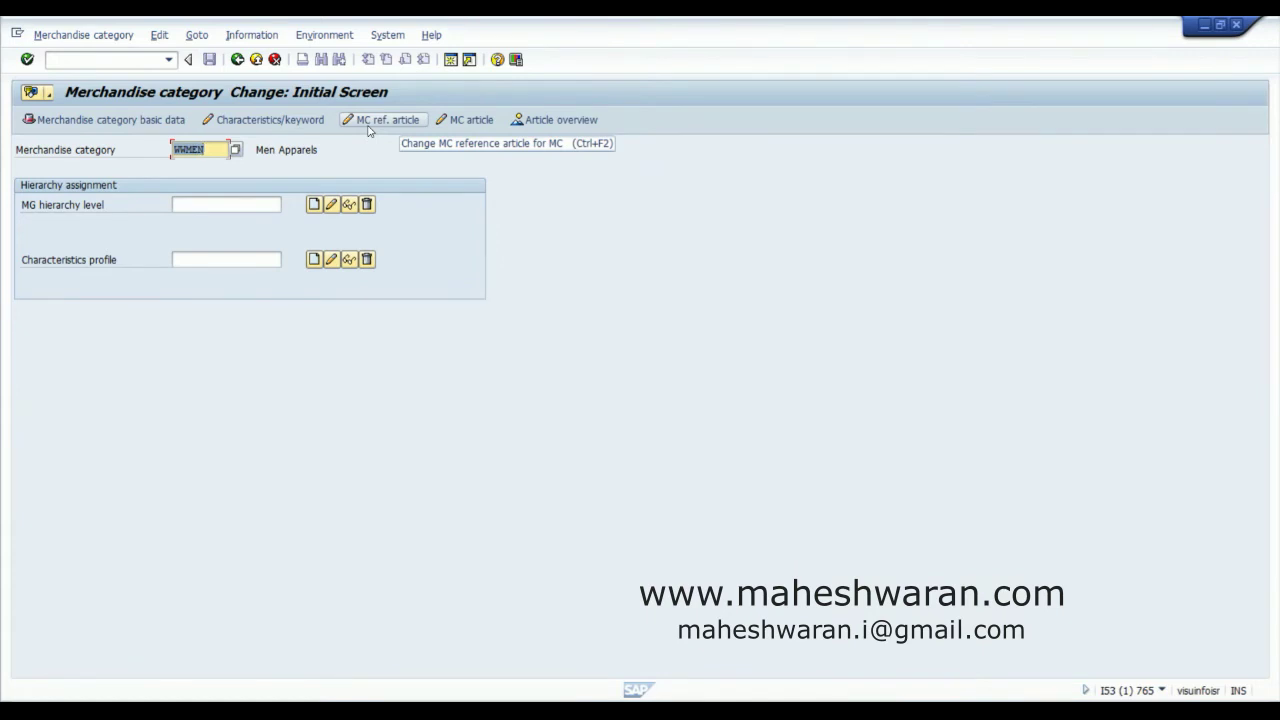
Start a reference article for merchandise category WWMEN with article type WWTR Woolworths Trading Goods and open its Basic Data view.
left_click(368, 124)
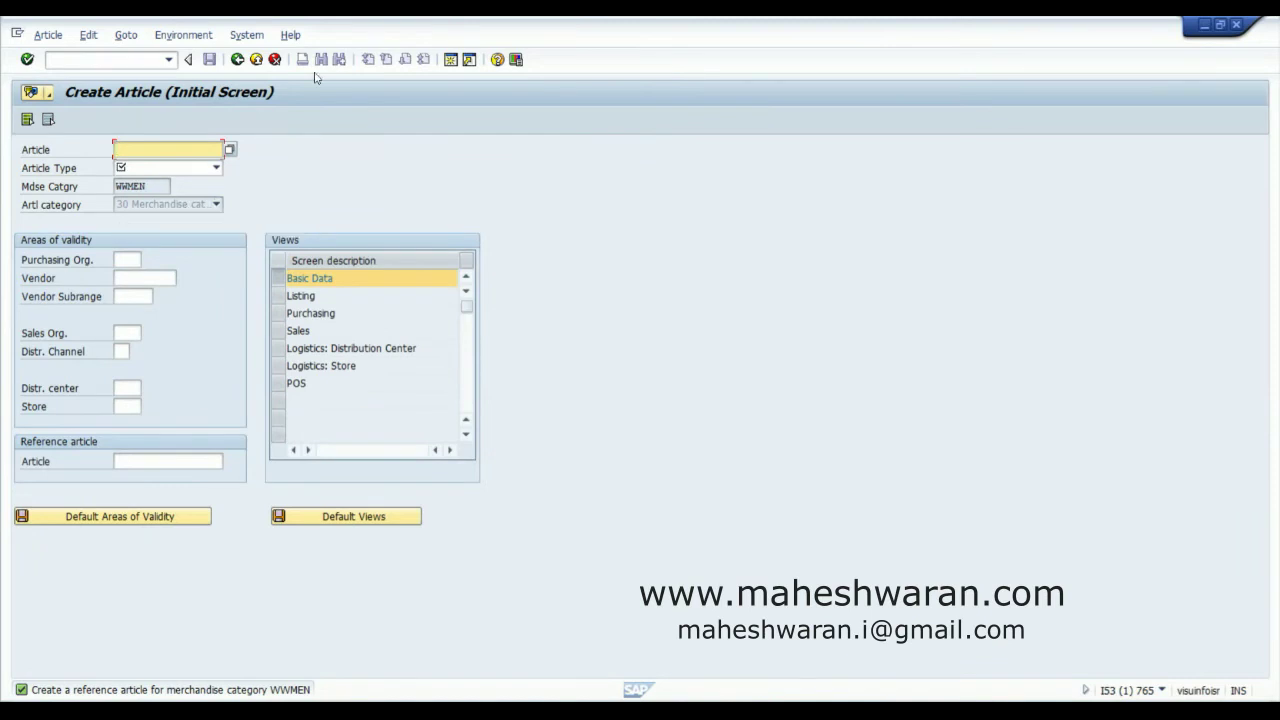
left_click(216, 169)
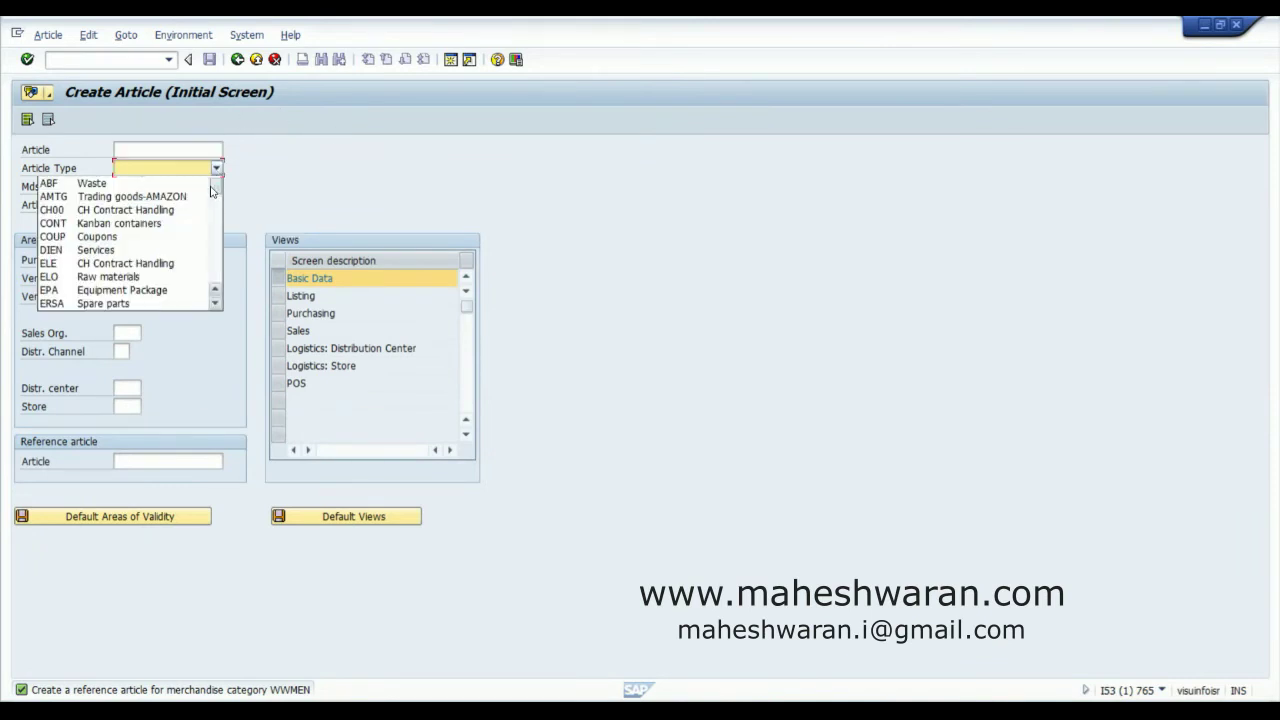
left_click_drag(216, 188, 214, 268)
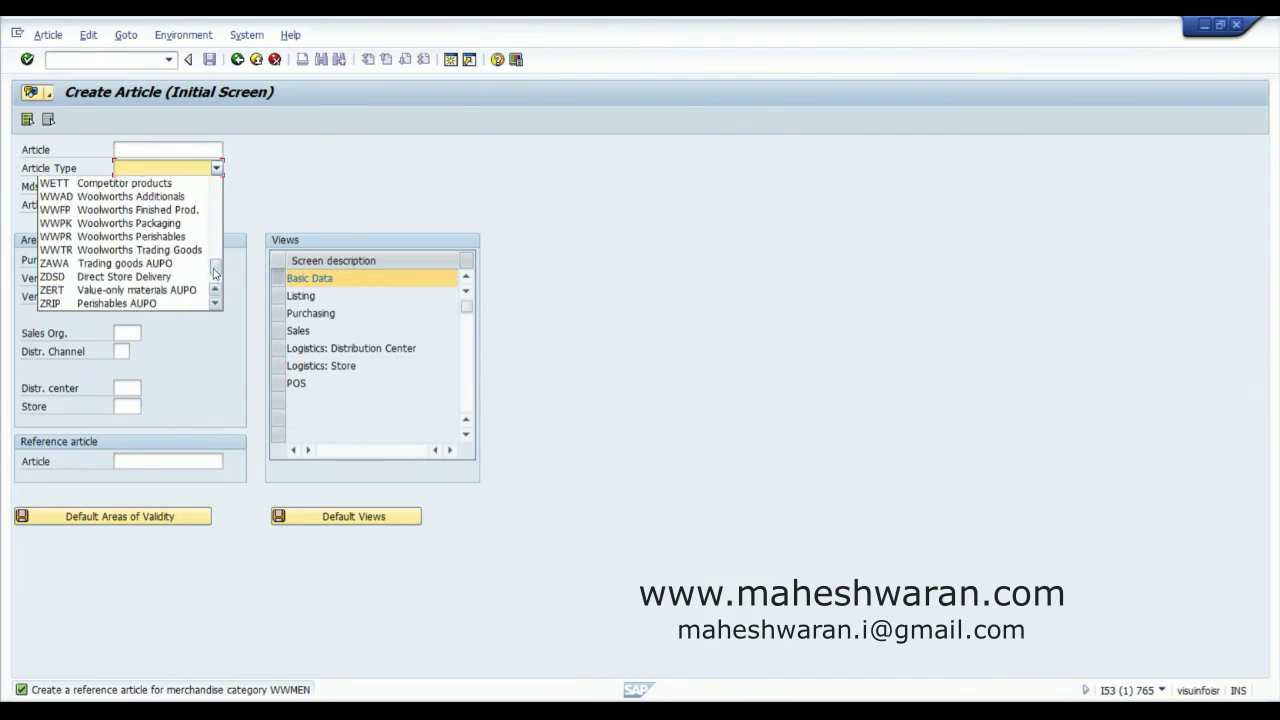
left_click(184, 251)
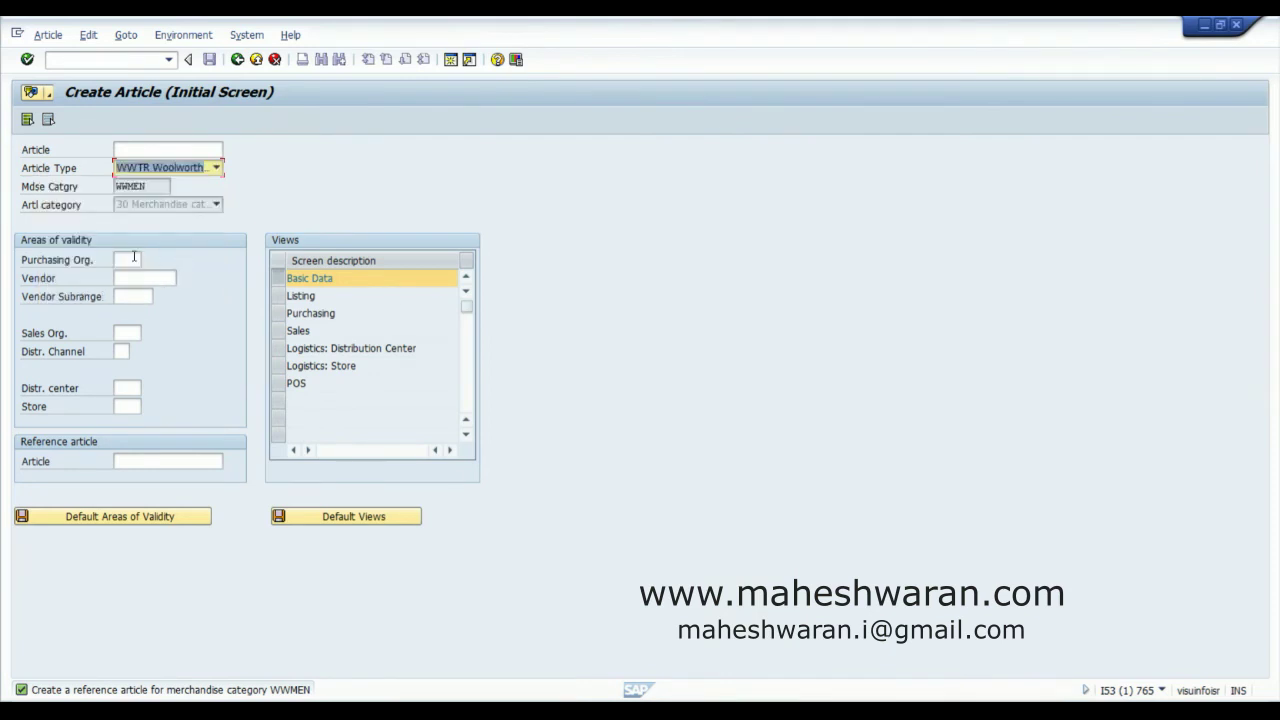
double_click(339, 278)
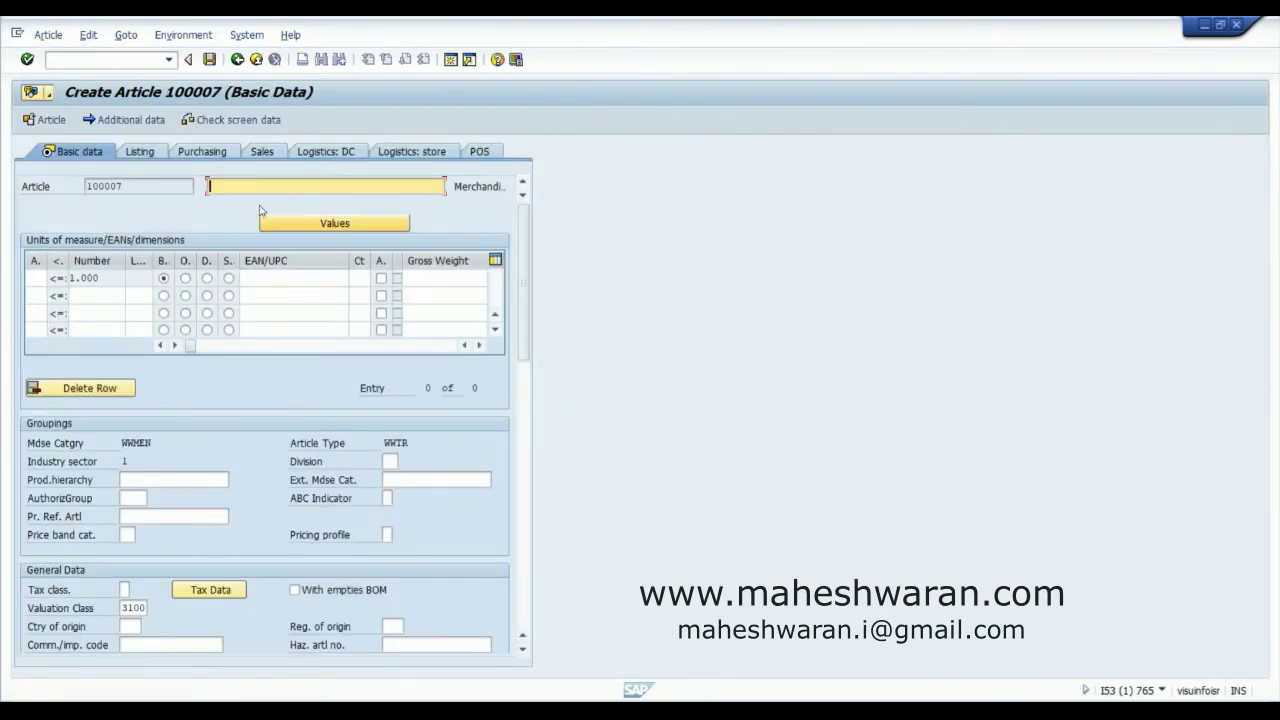
Describe the article as "Reference article for Men Apparels" and set its base unit of measure to EA.
type("Referenc")
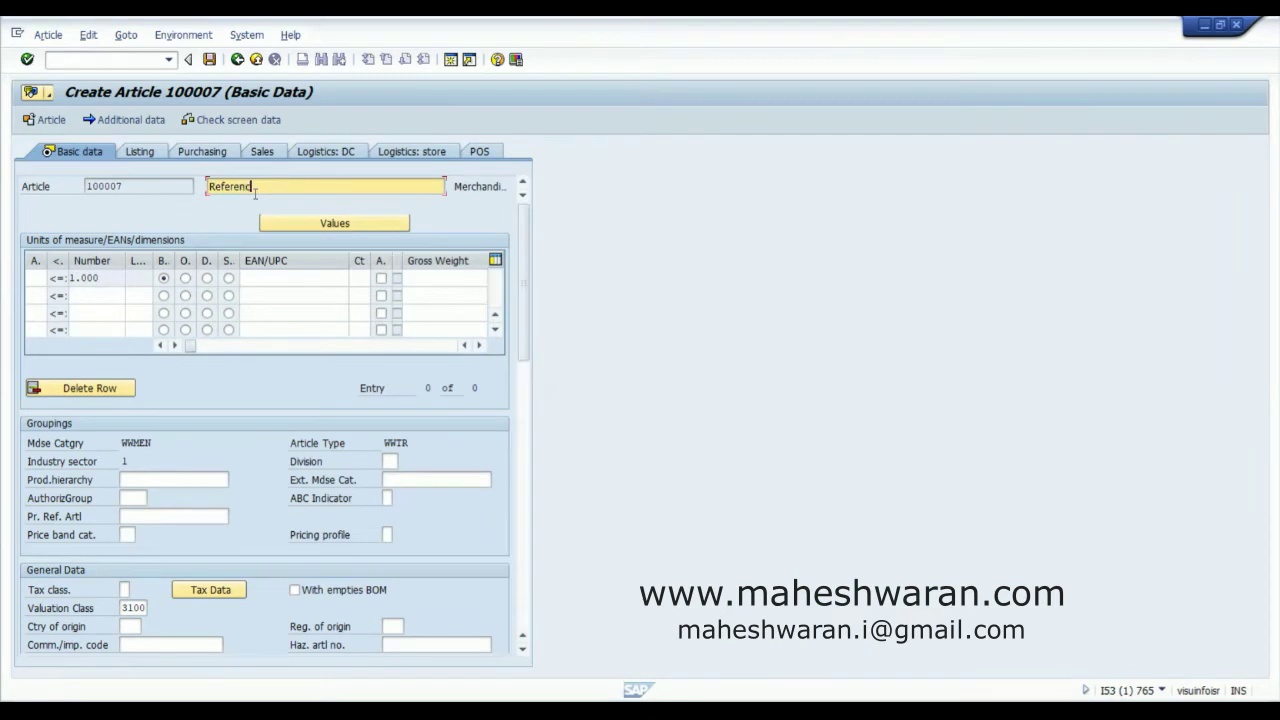
type("e article for Men Apparels")
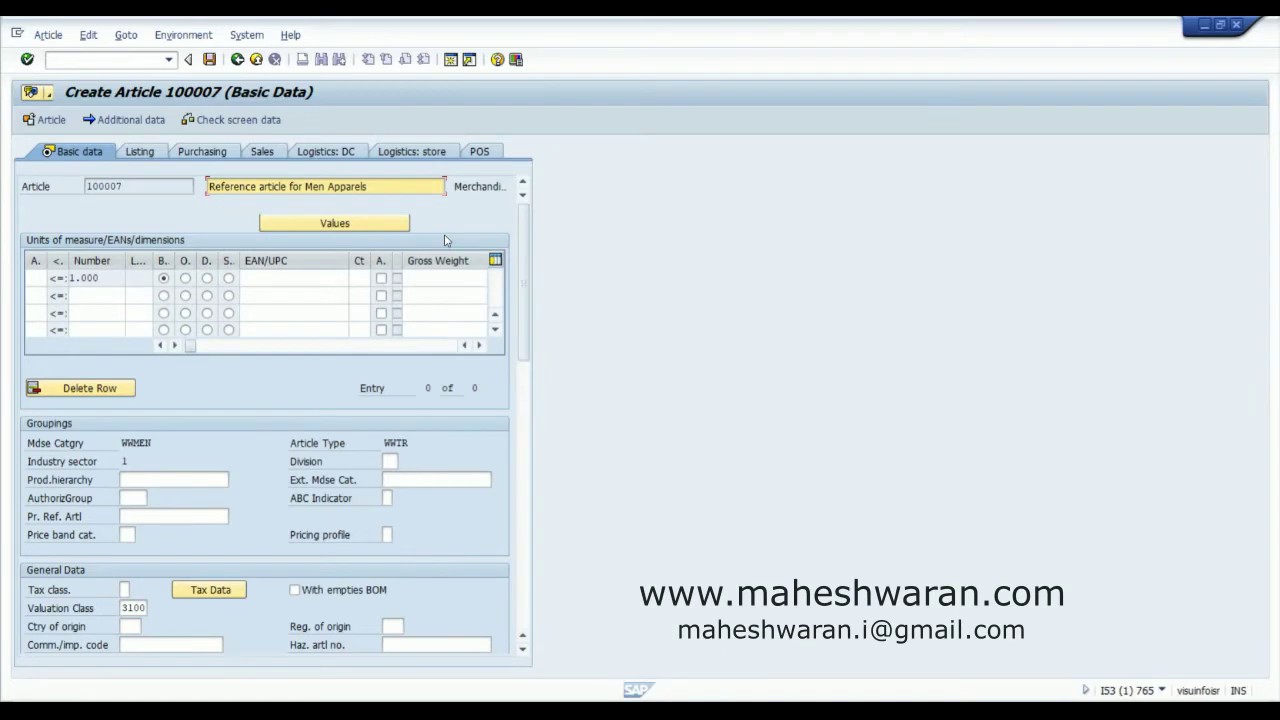
left_click(30, 276)
type("EA")
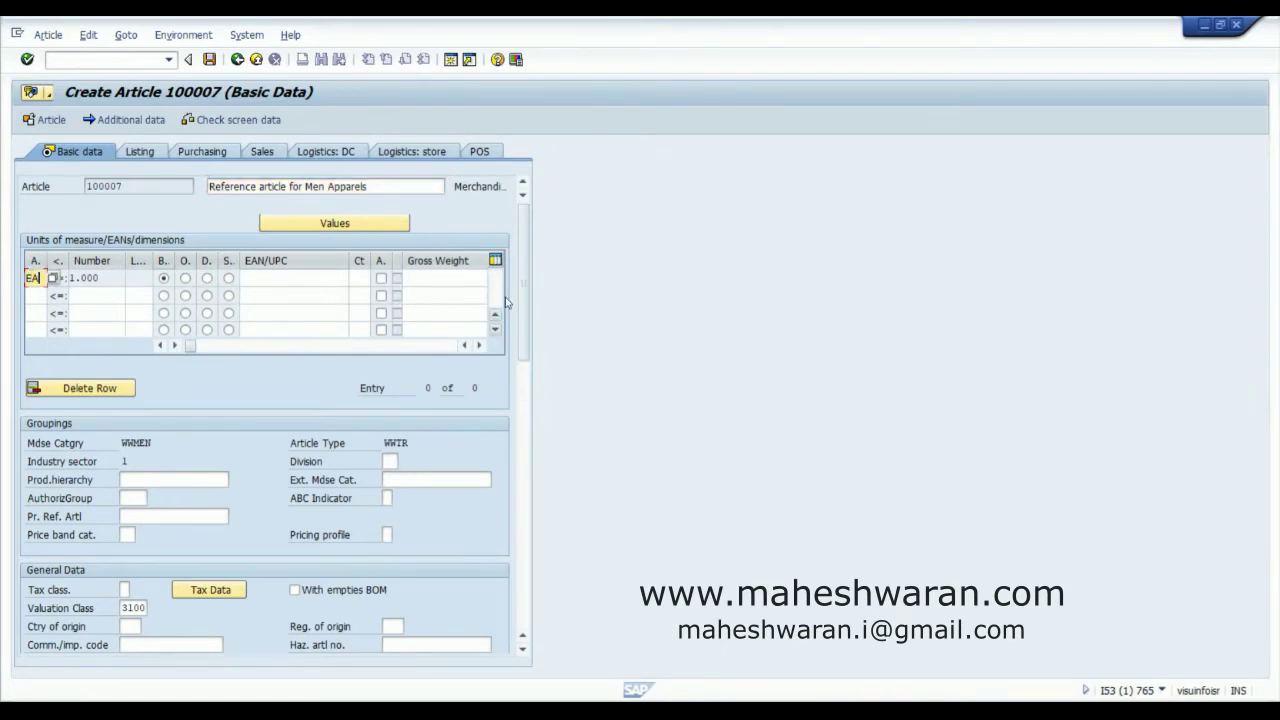
Choose the pricing profile "Variants priceable diff.; do not propose GArticle as ref." and set the tax classification to 0.
scroll(528, 360, "down", 3)
scroll(528, 360, "down", 2)
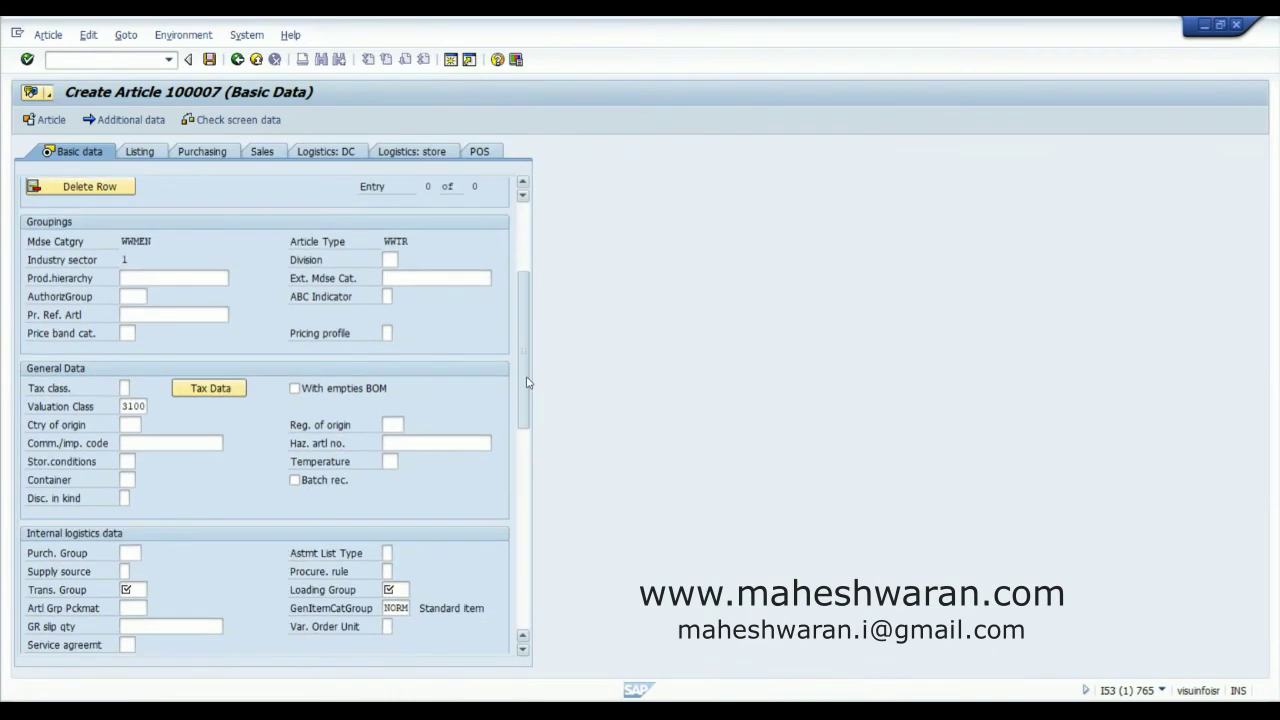
left_click(389, 333)
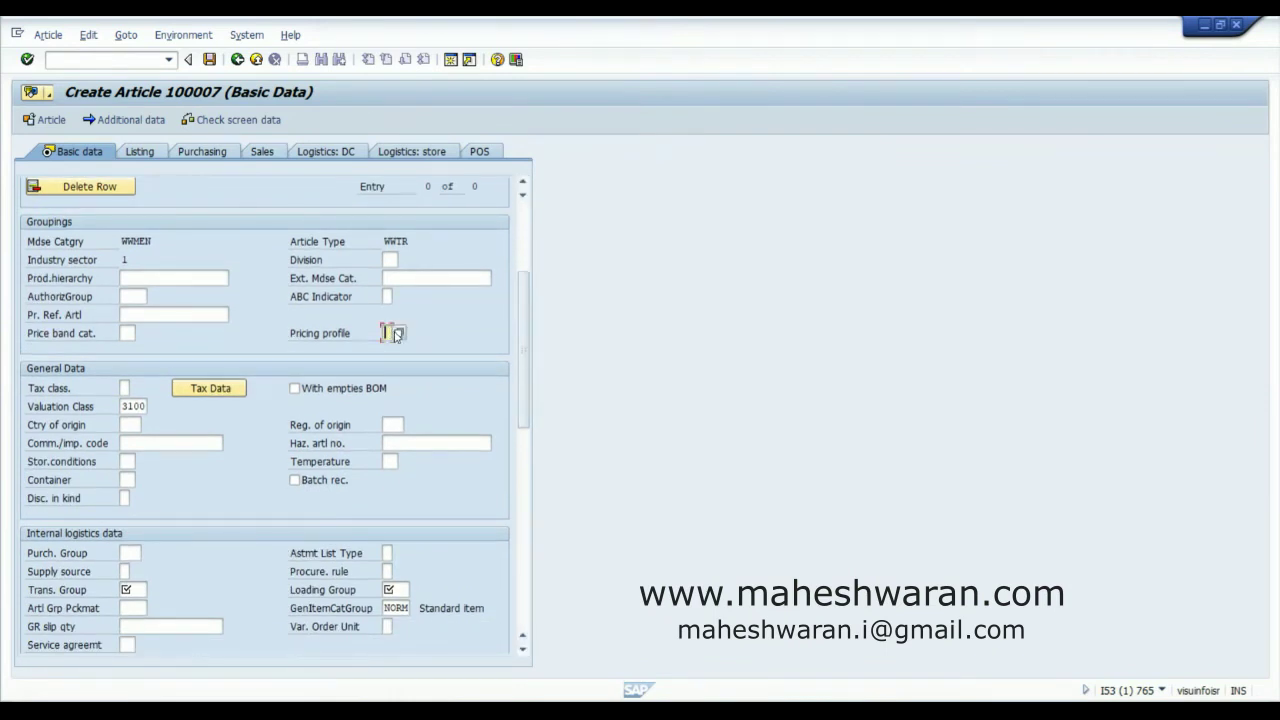
key("F4")
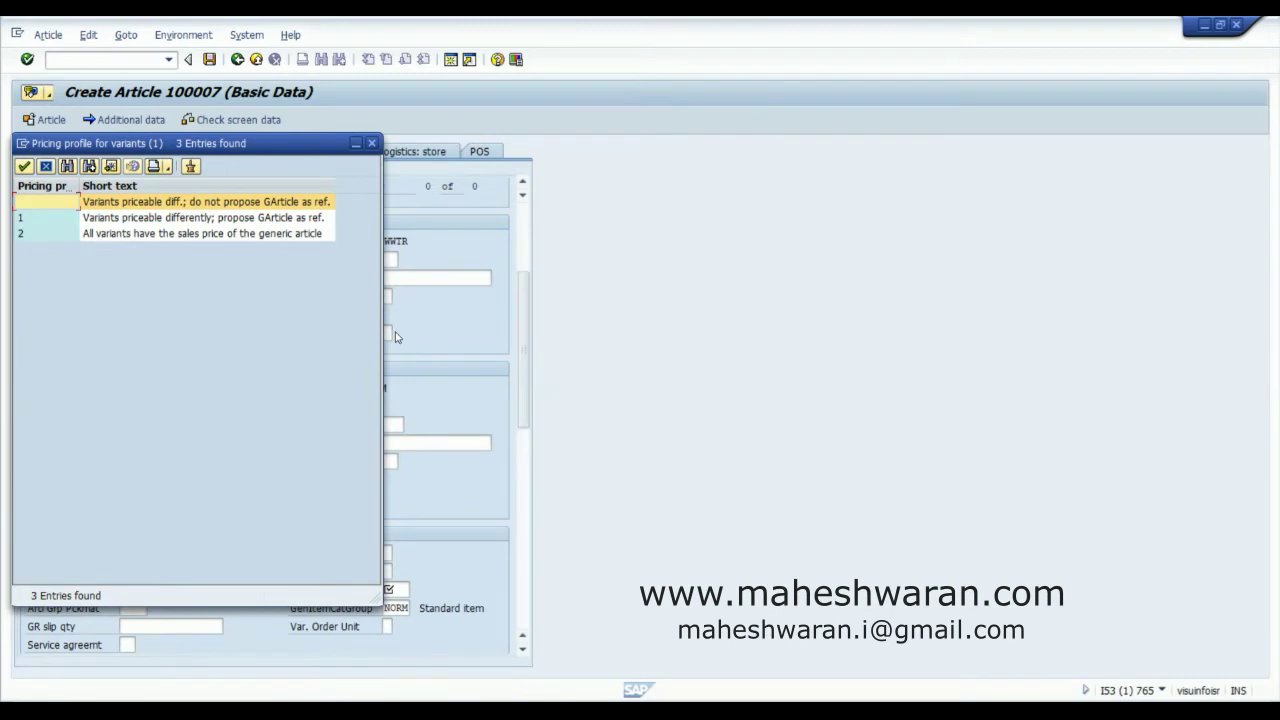
left_click_drag(273, 149, 607, 150)
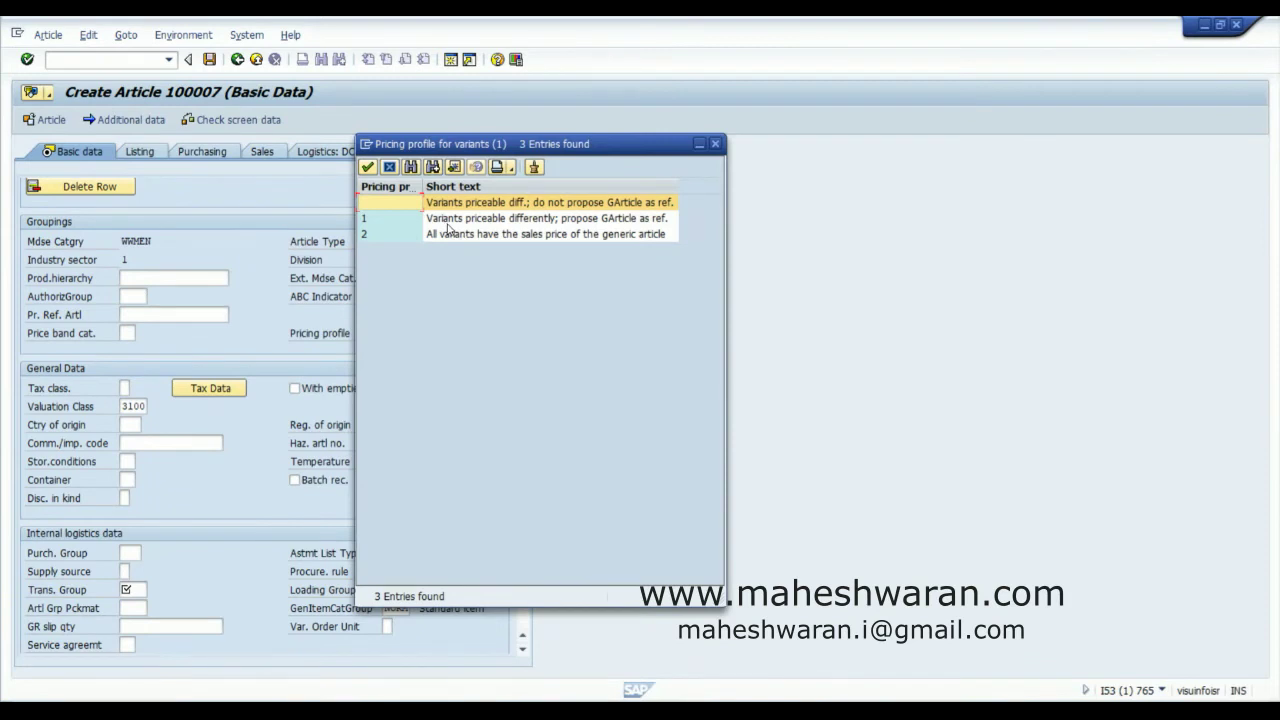
left_click(446, 206)
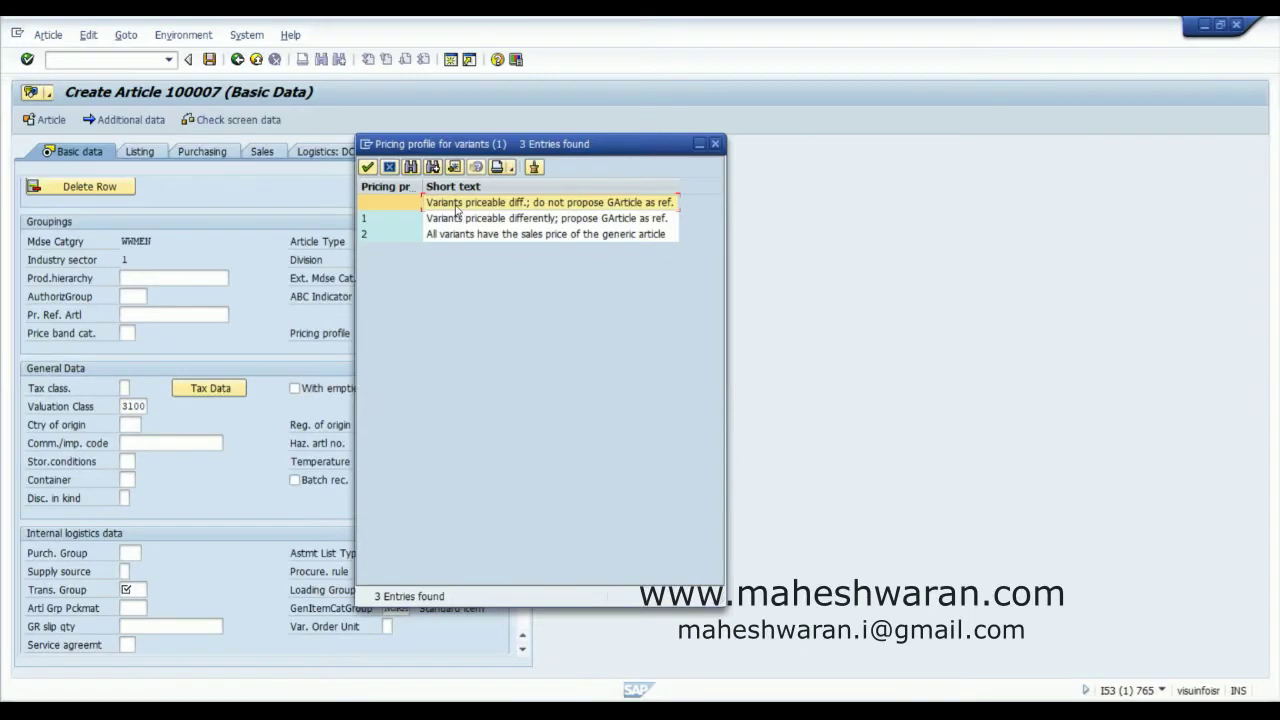
double_click(456, 205)
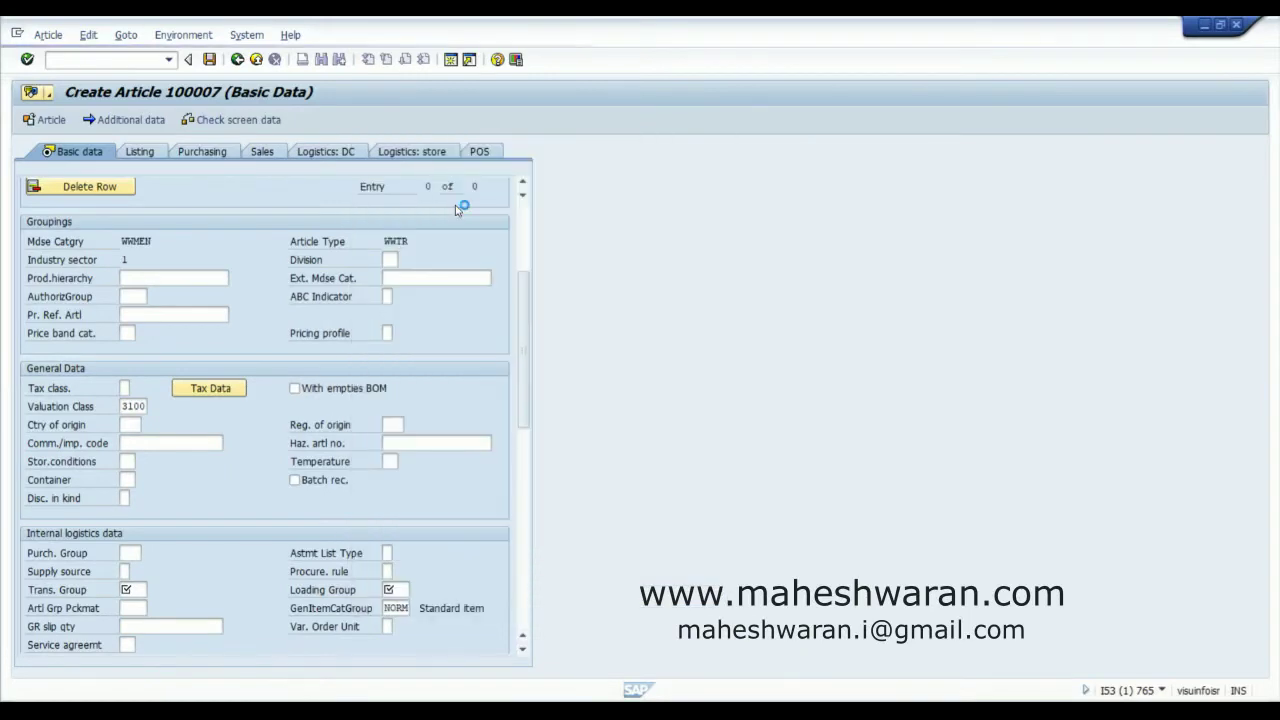
left_click(127, 387)
type("0")
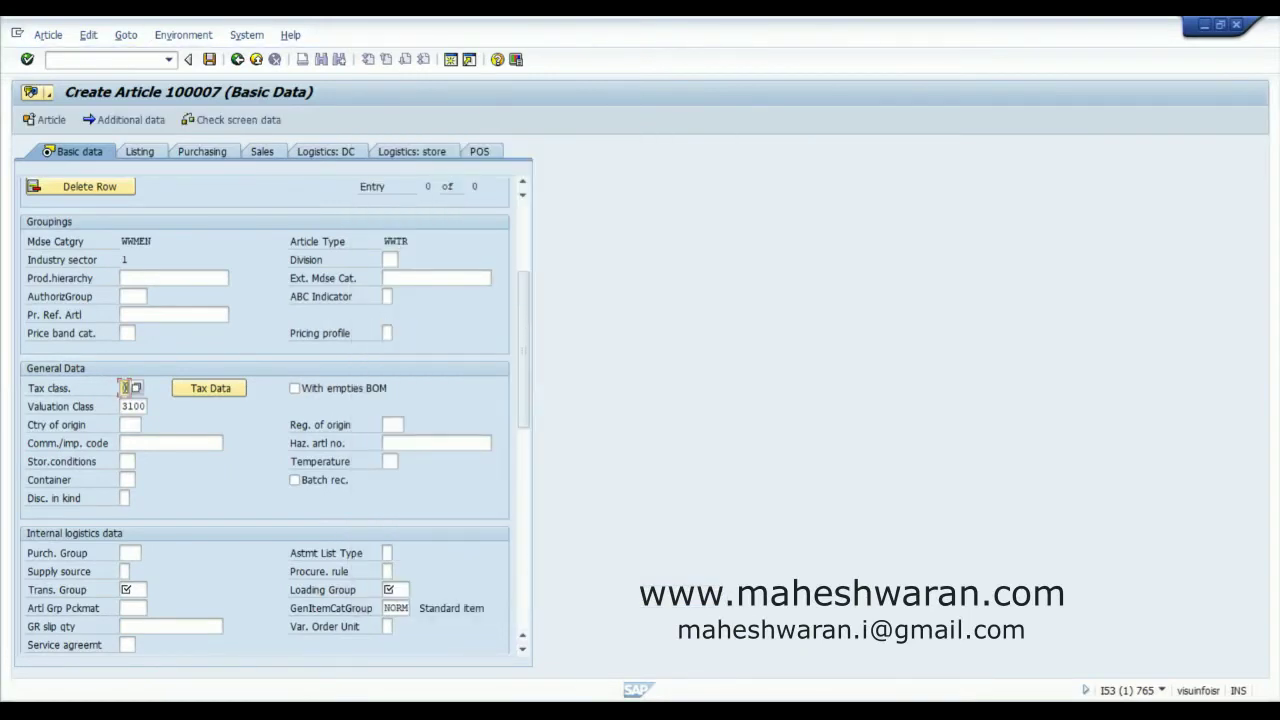
Set the article's supply source to 4, Stock Transfer Before Standard, in the internal logistics data.
left_click_drag(524, 380, 525, 417)
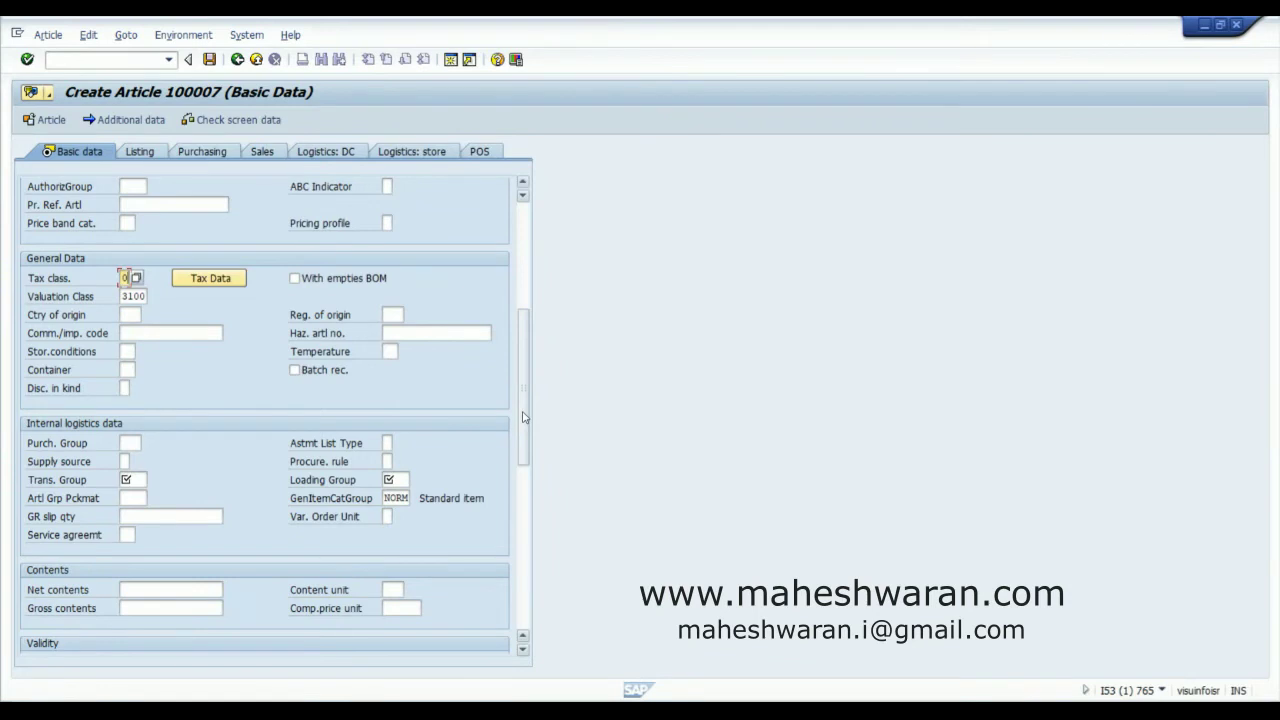
scroll(524, 417, "down", 1)
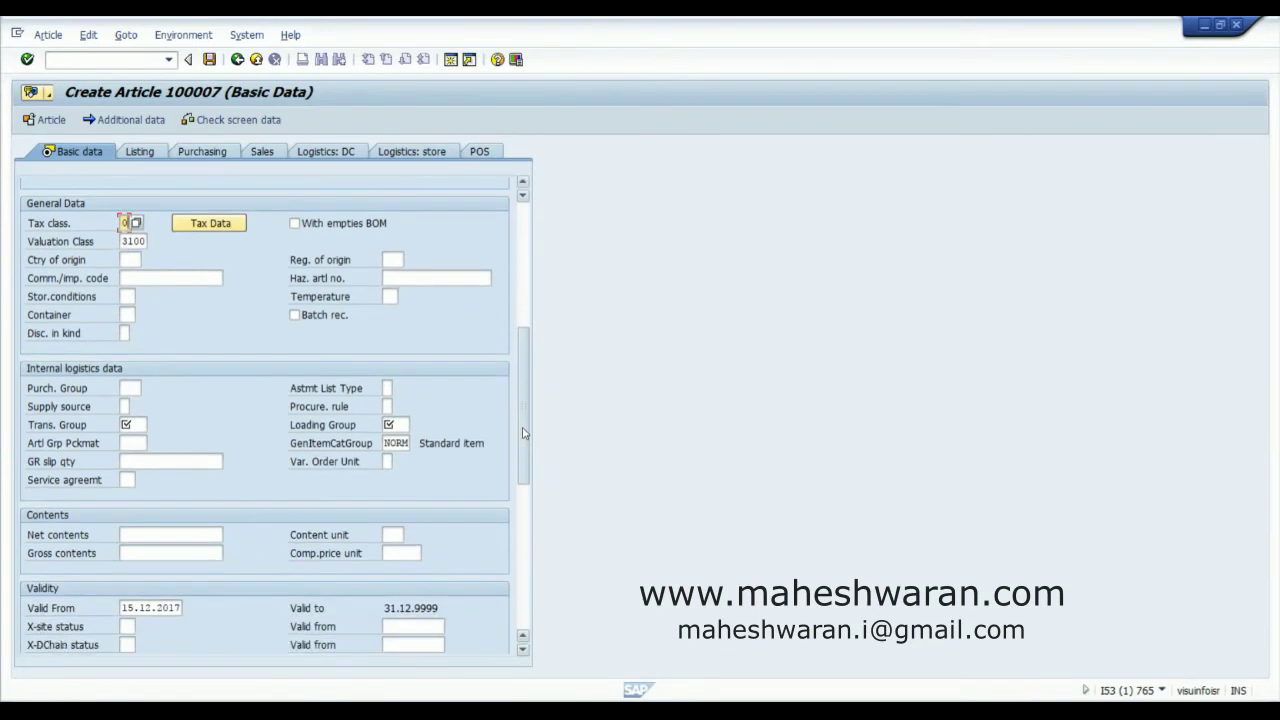
left_click(124, 406)
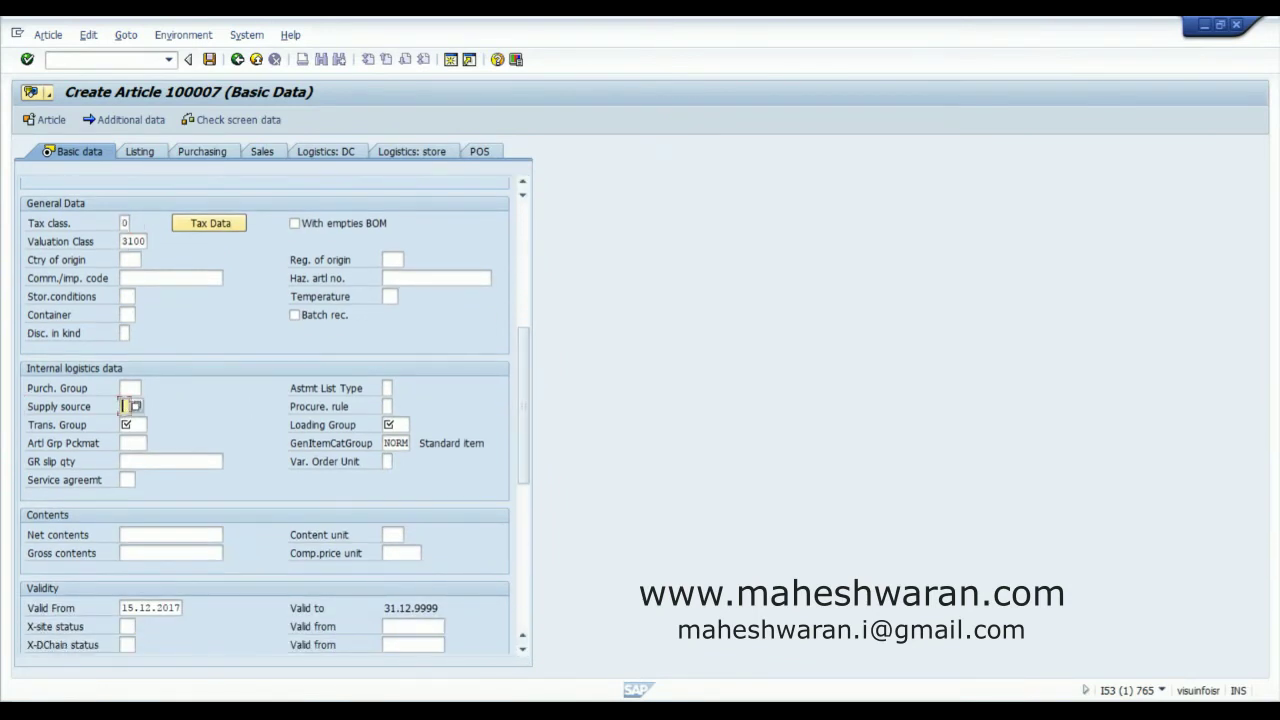
left_click(135, 407)
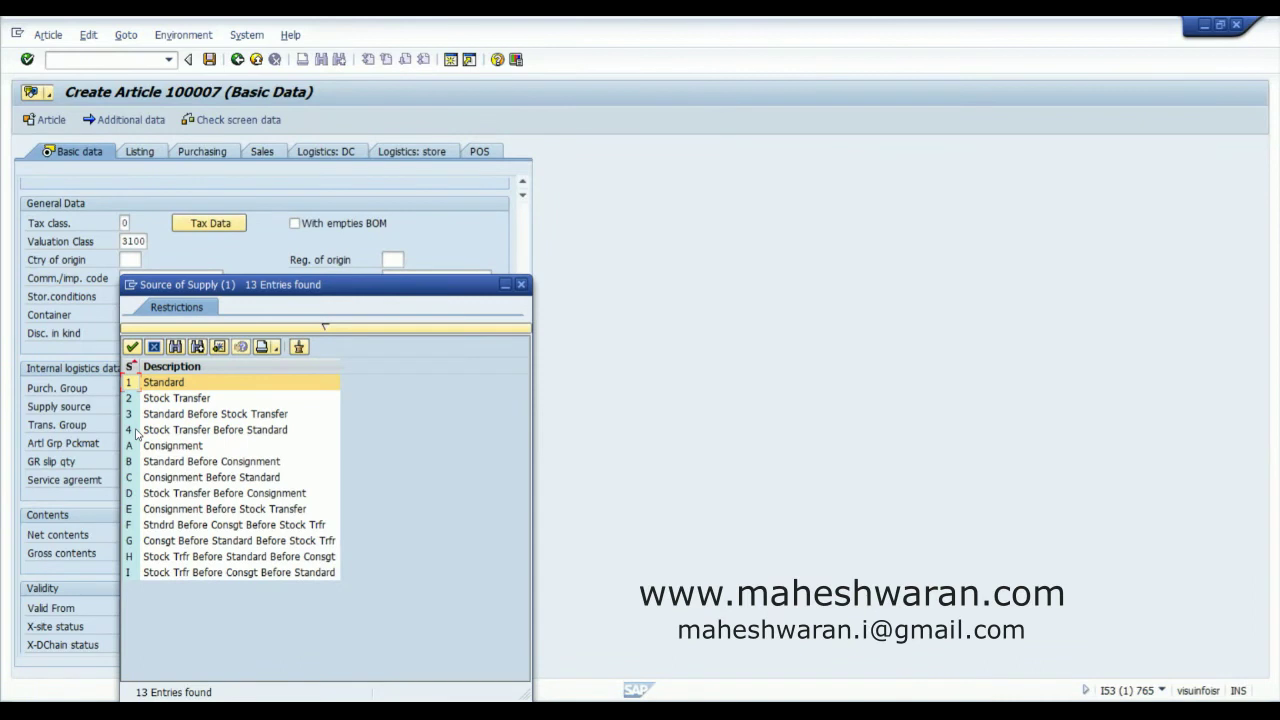
left_click(137, 432)
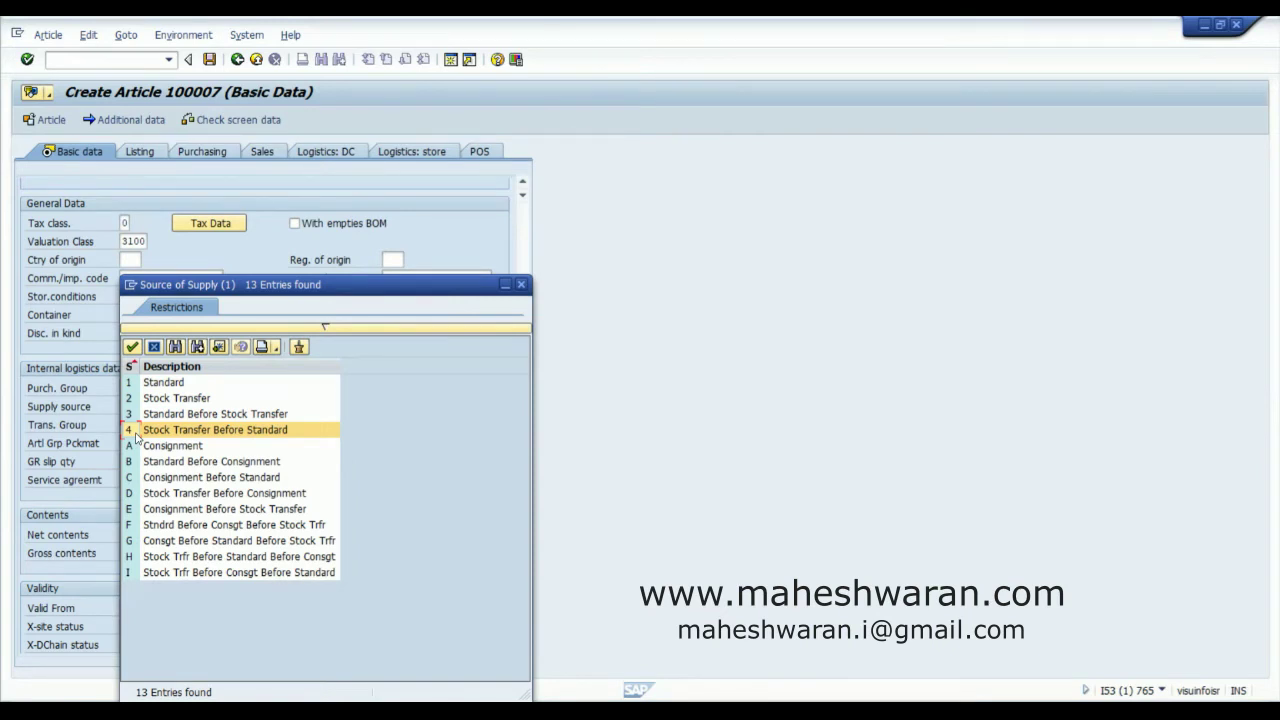
double_click(136, 432)
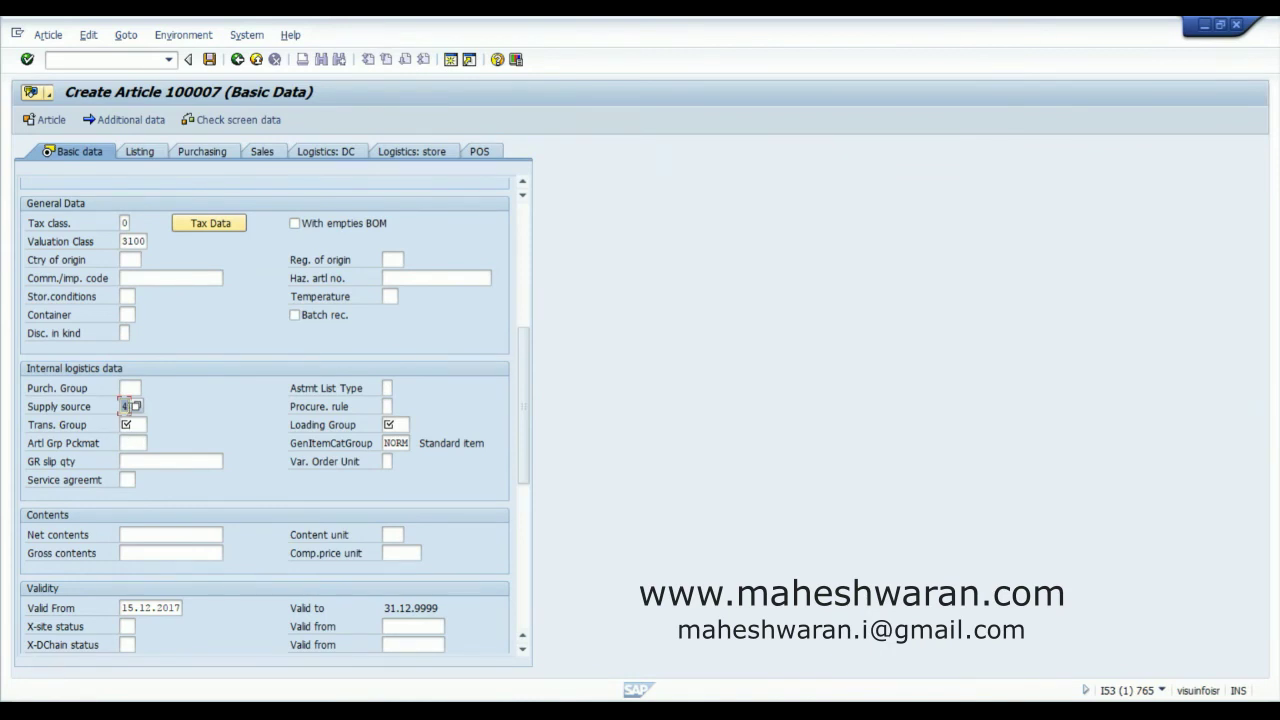
Set the transportation group and the loading group to 0001 and save the reference article.
left_click(134, 424)
type("0001")
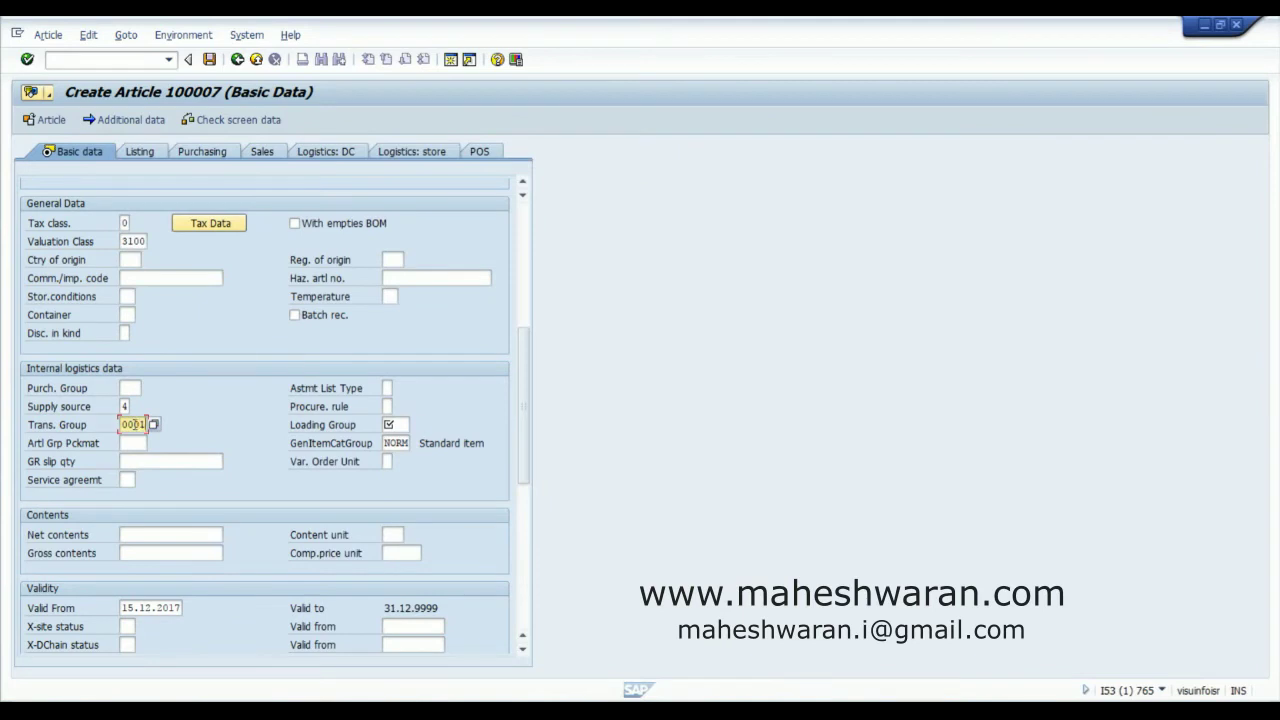
key("Tab")
type("0001")
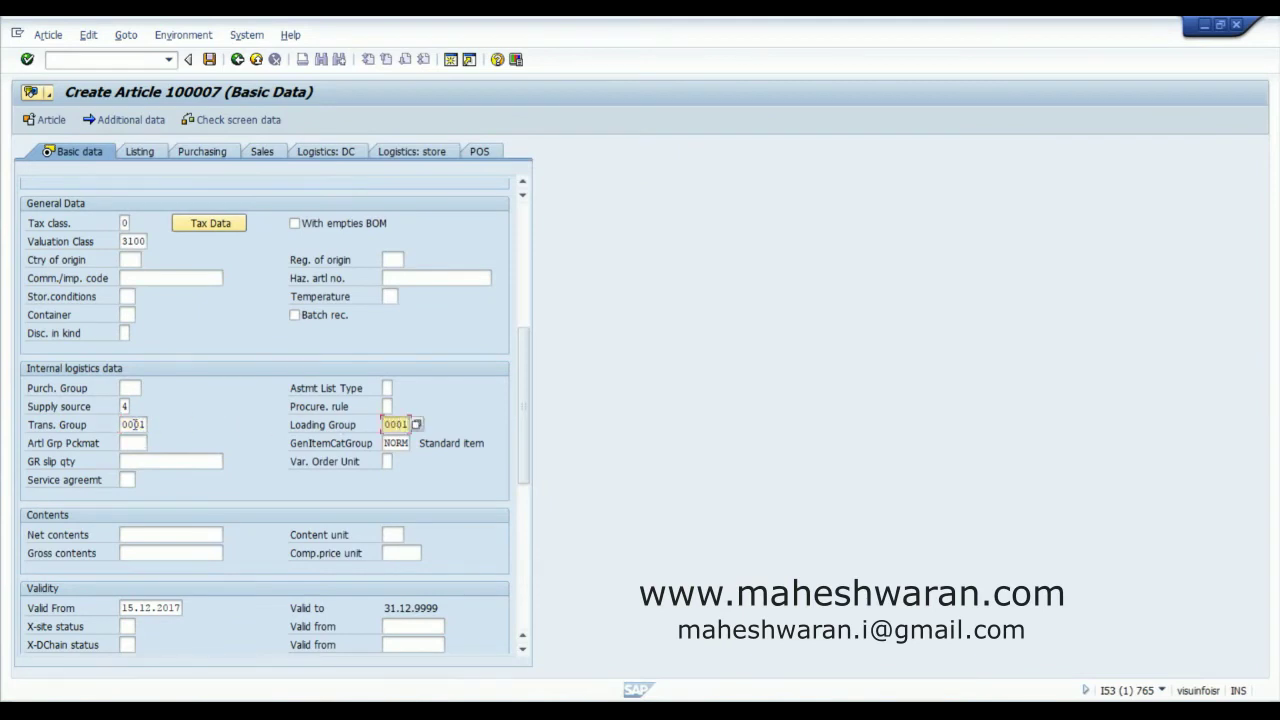
scroll(529, 484, "down", 1)
left_click_drag(529, 484, 534, 314)
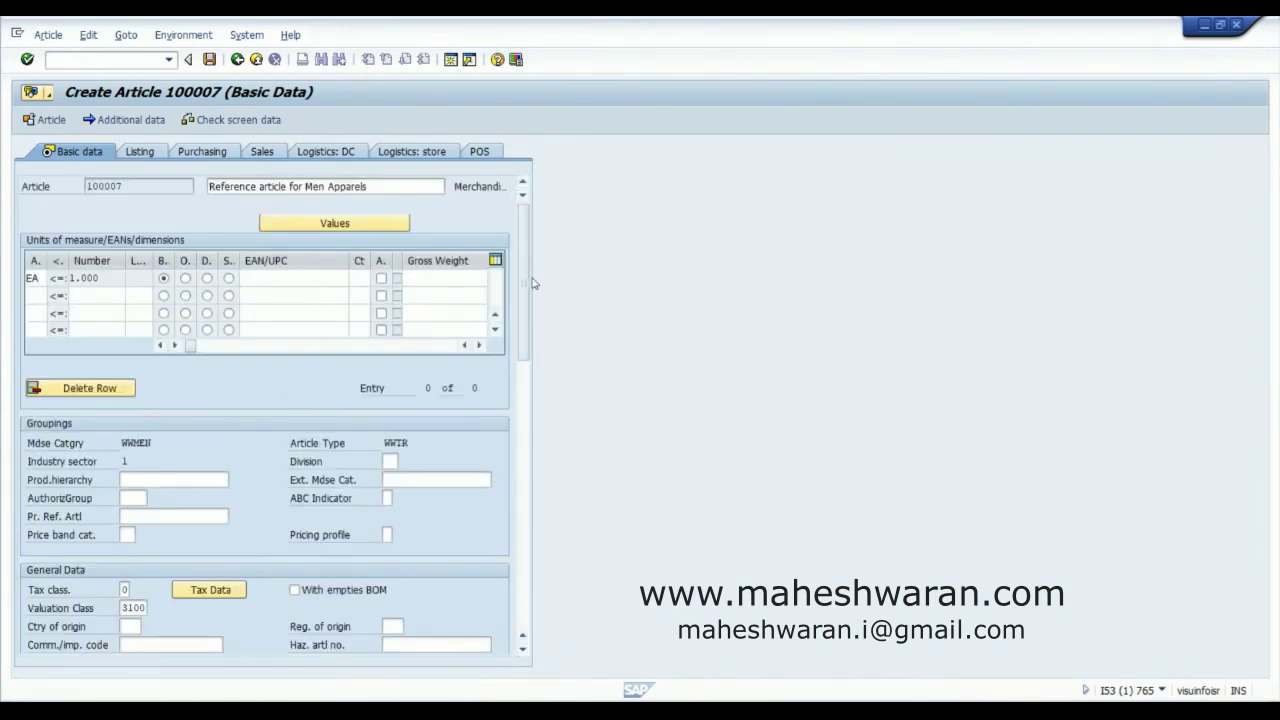
left_click(210, 60)
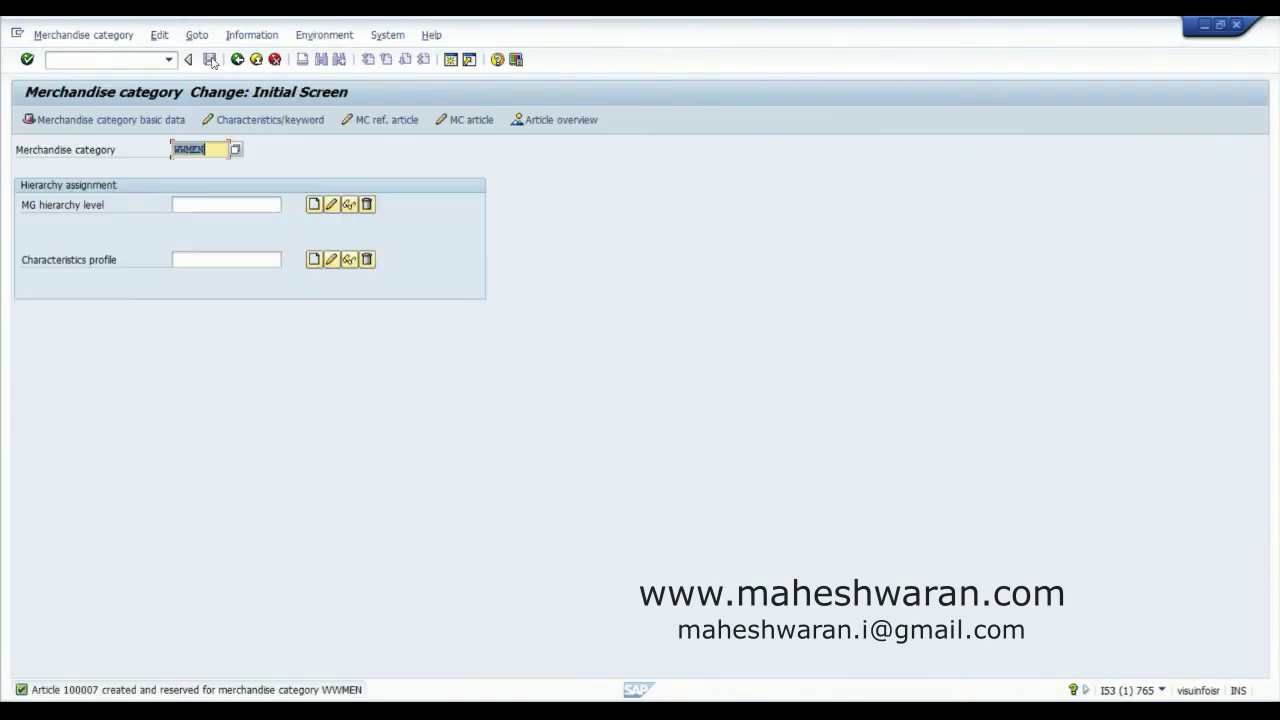
Start a merchandise category article for WWMEN with the preset type WERT Value-only and open its Basic Data view.
left_click(466, 120)
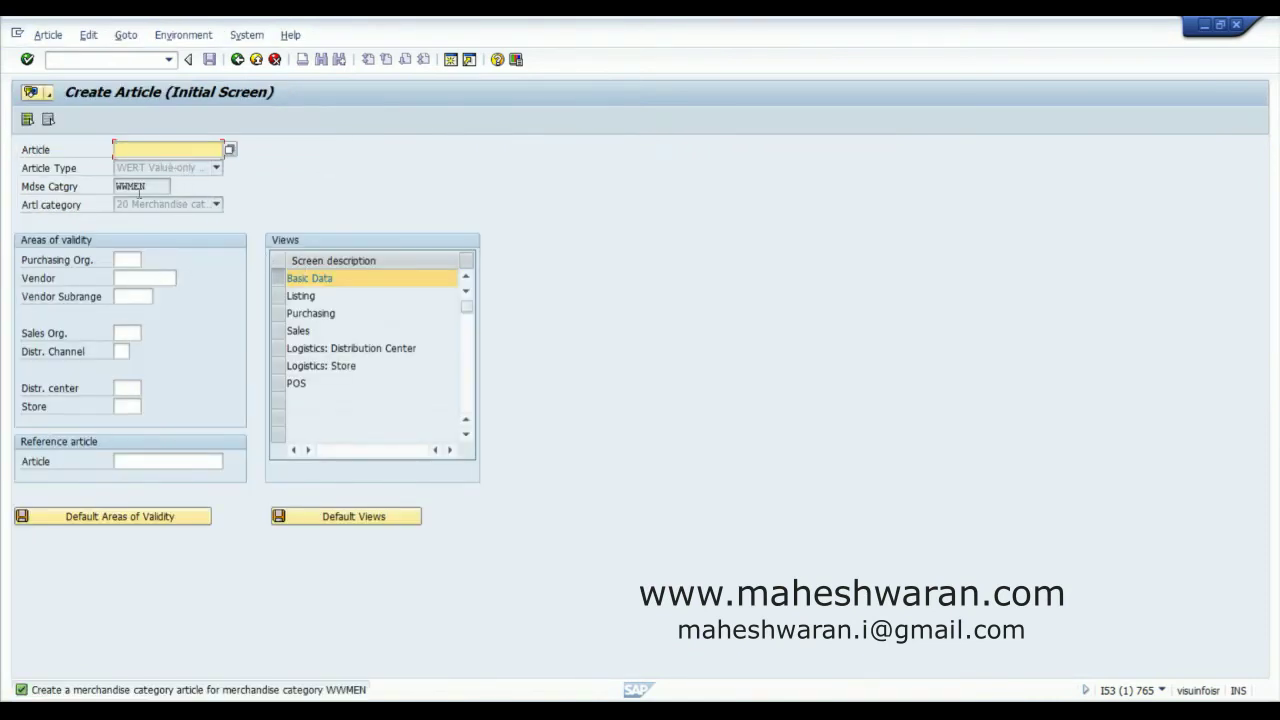
key("Return")
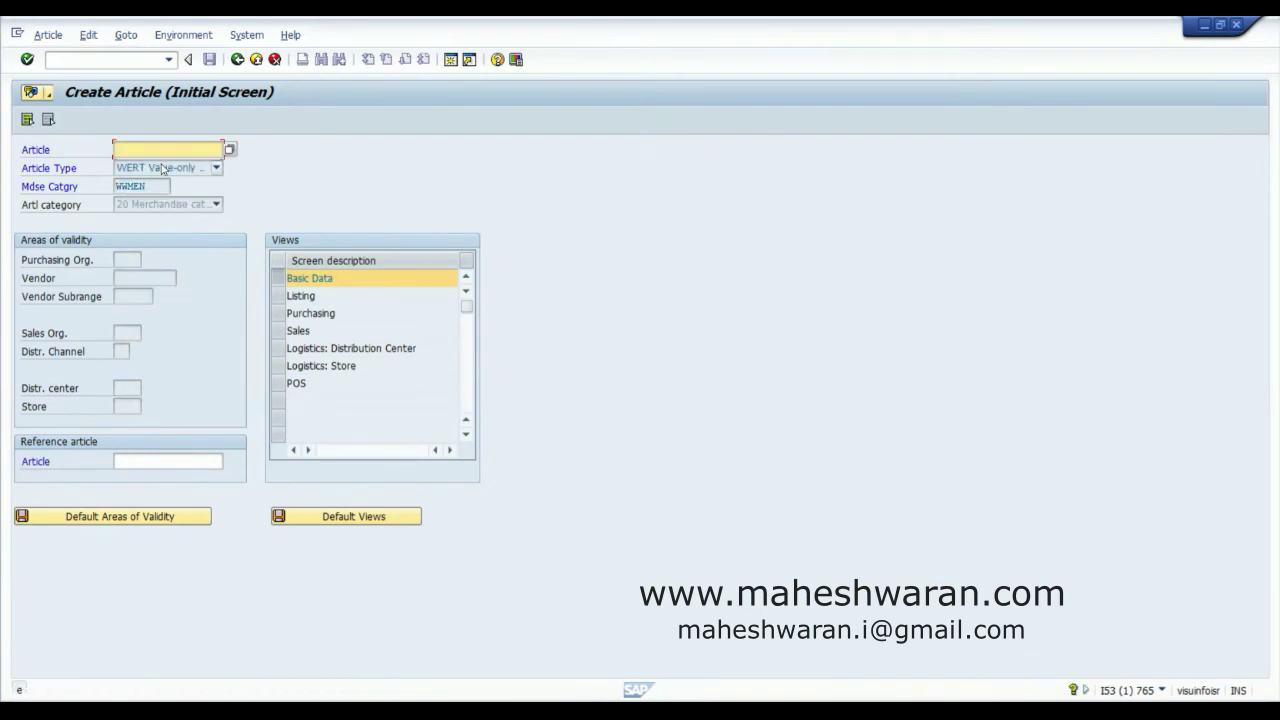
key("Return")
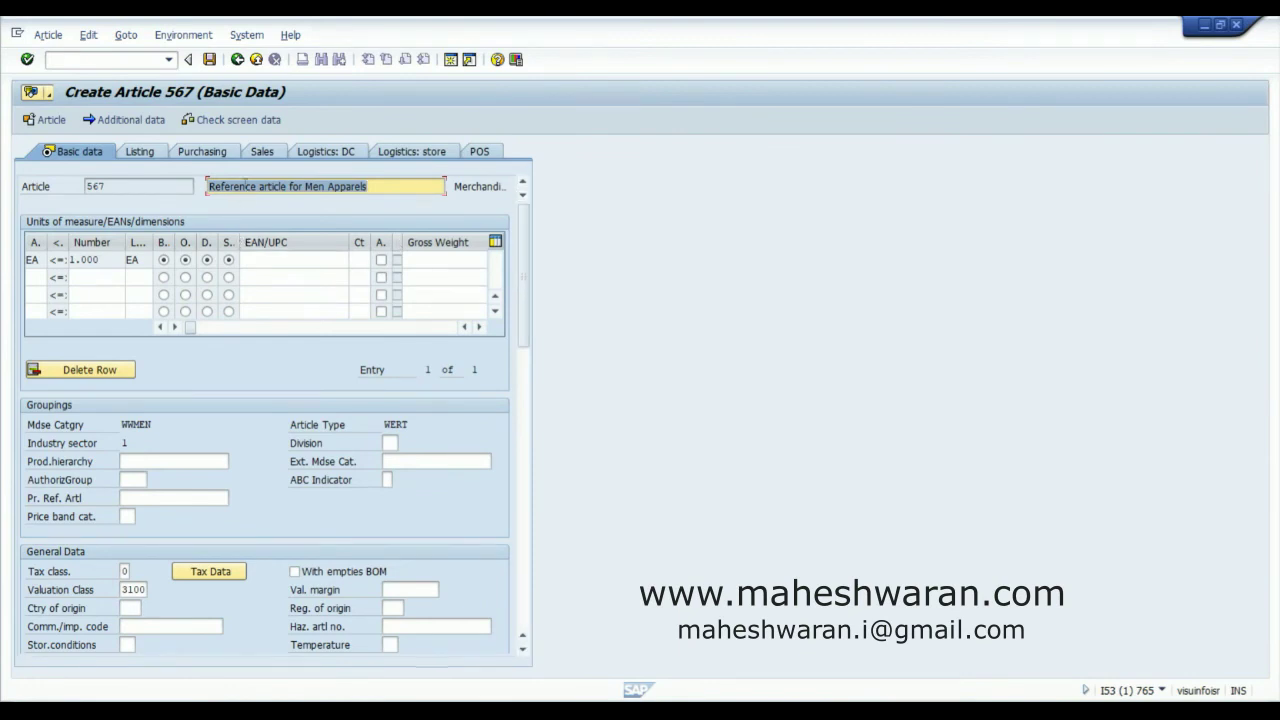
Change the article's description to "Value Only article for Men Apparels" and save the article.
left_click(255, 186)
key("BackSpace")
key("BackSpace")
key("BackSpace")
key("BackSpace")
key("BackSpace")
key("BackSpace")
key("BackSpace")
key("BackSpace")
type("Value Only")
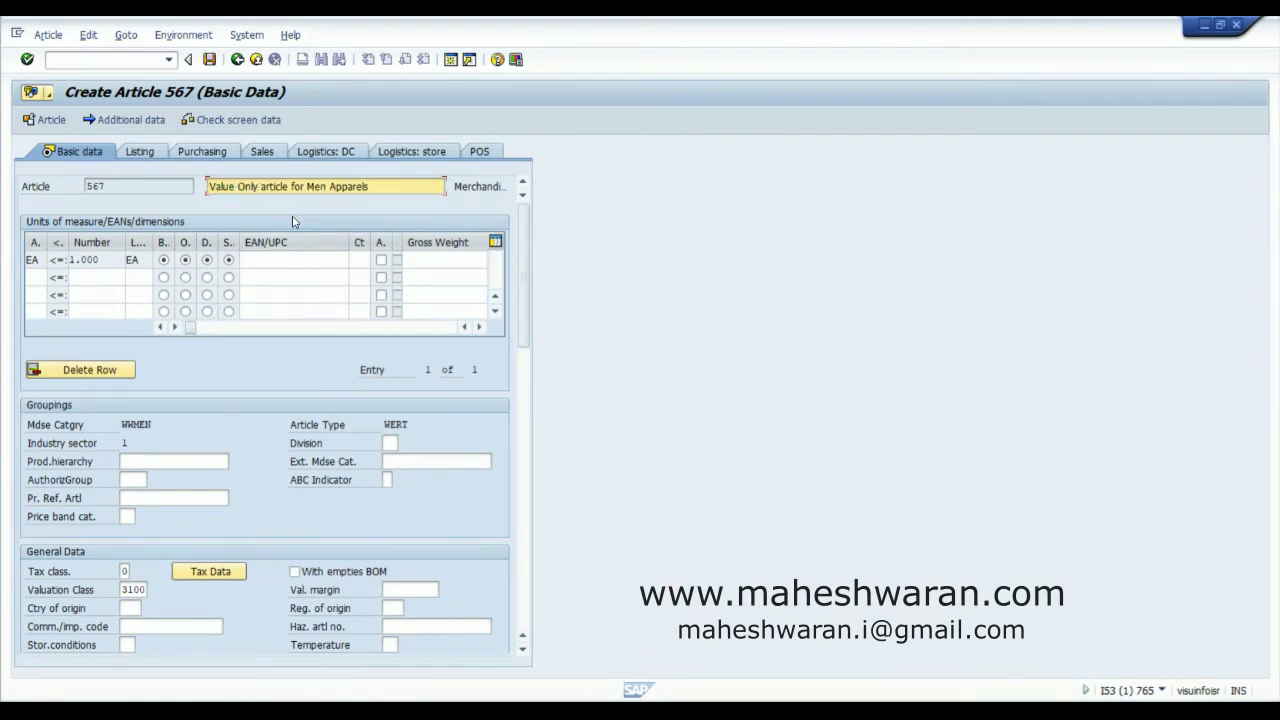
key("Return")
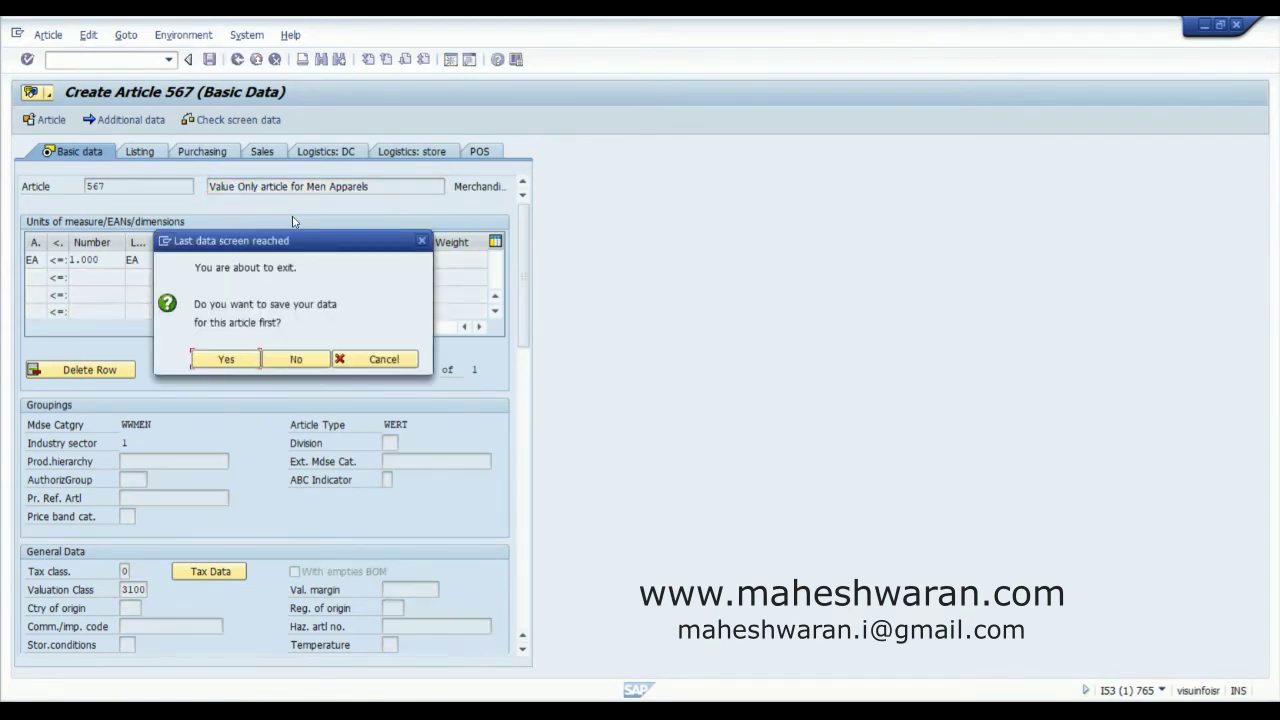
key("Return")
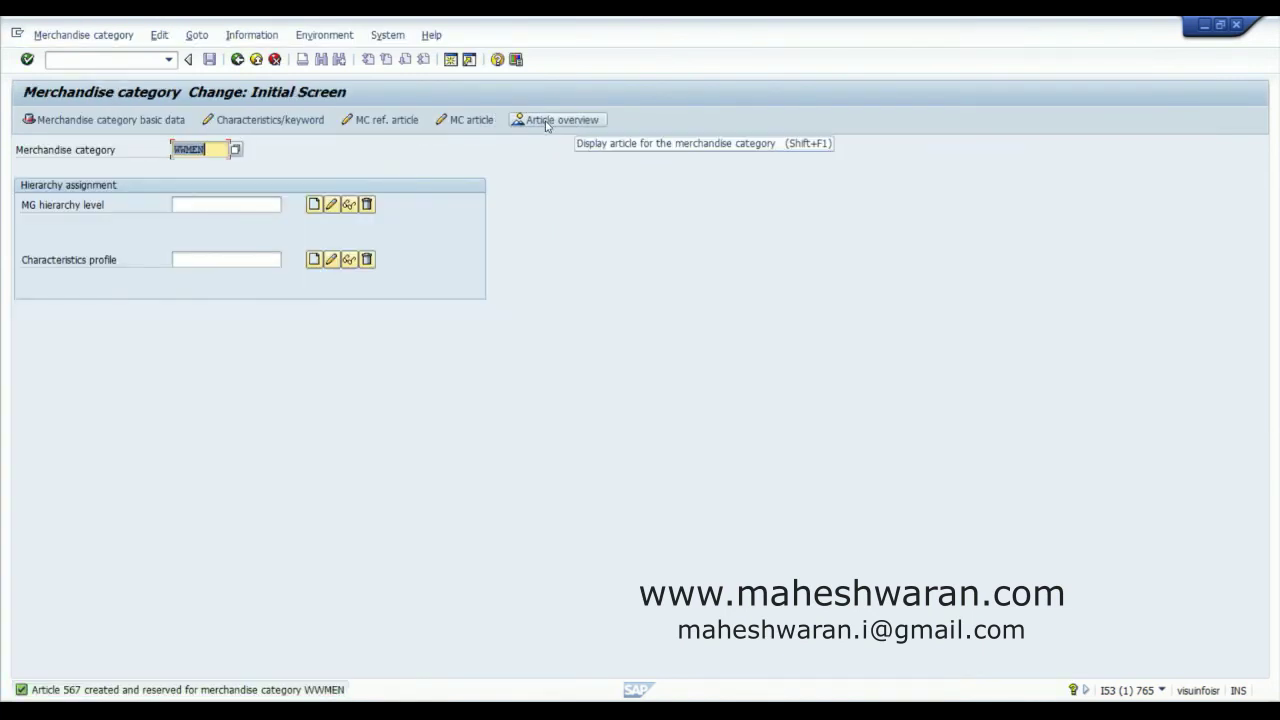
Review the overview of articles assigned to merchandise category WWMEN.
left_click(547, 122)
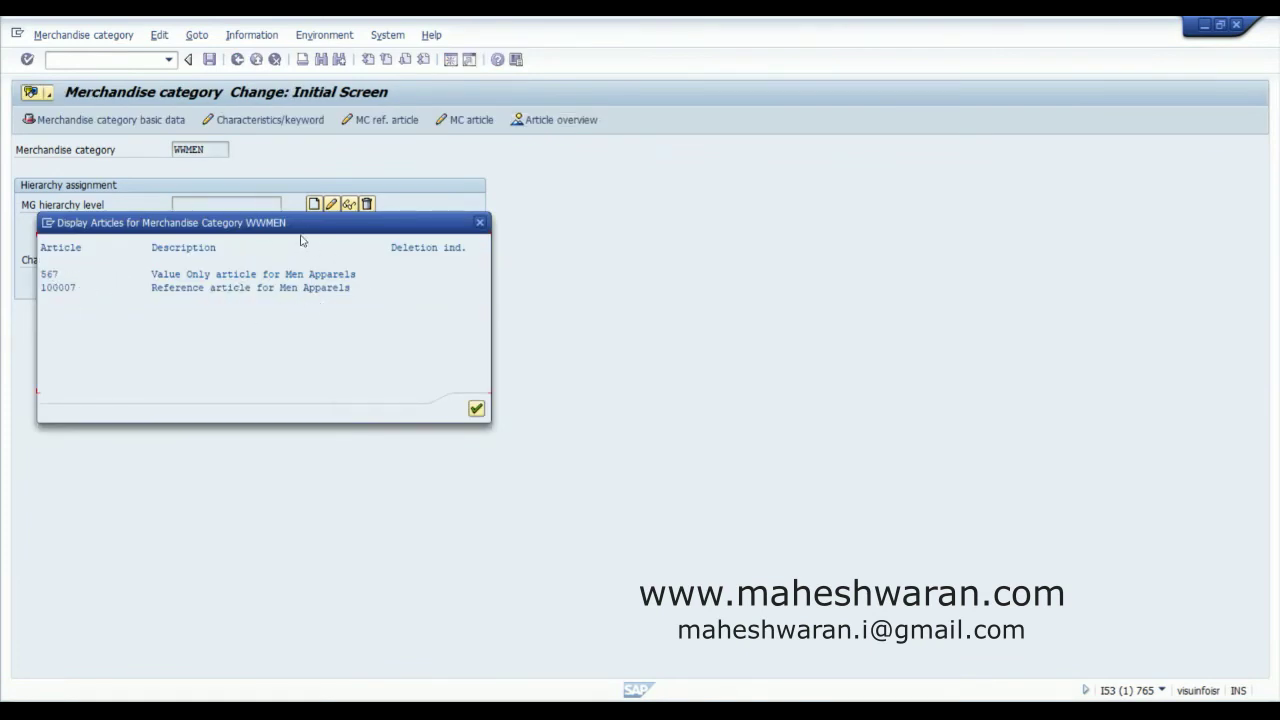
left_click_drag(298, 235, 636, 214)
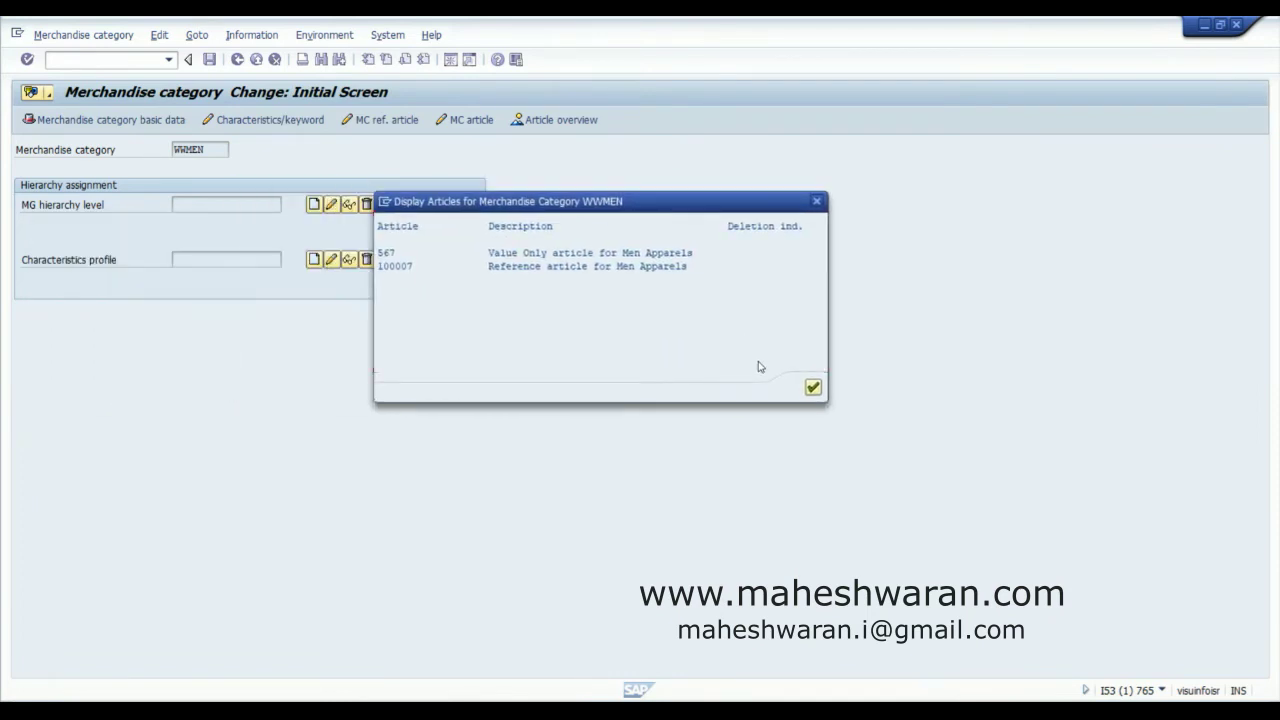
left_click(813, 387)
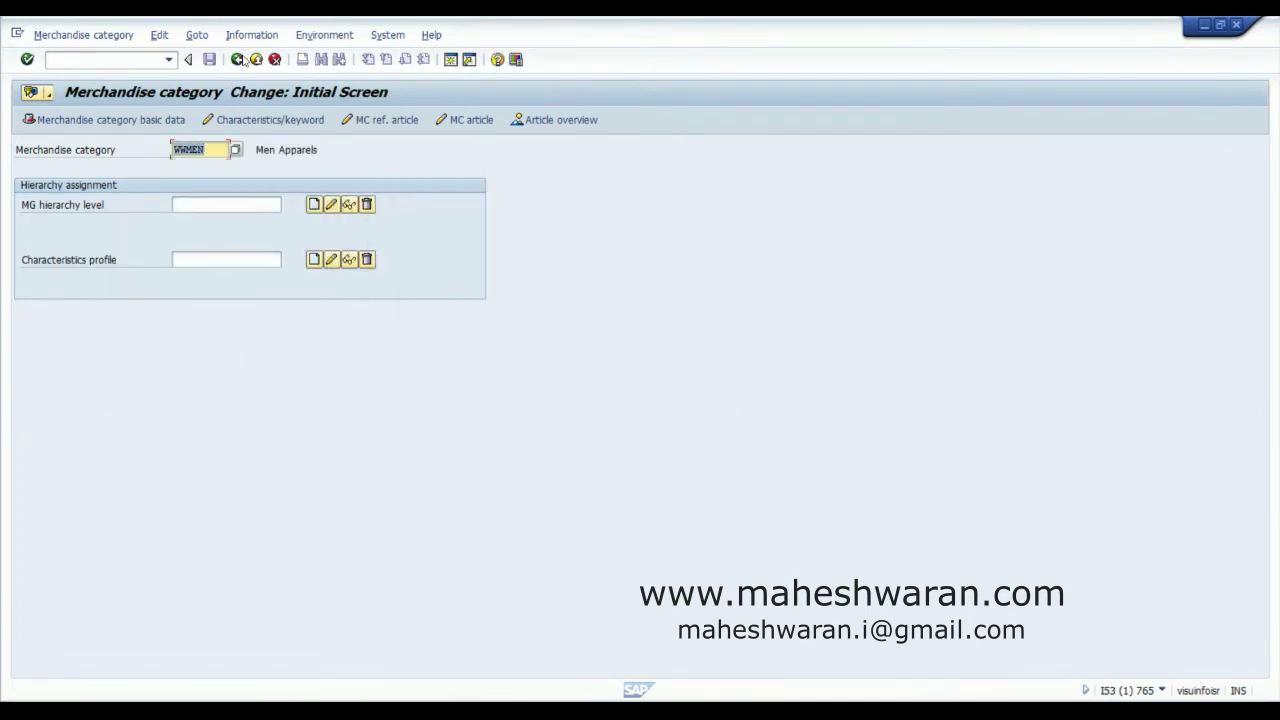
Leave merchandise category maintenance and start the MM41 article creation transaction.
left_click(237, 60)
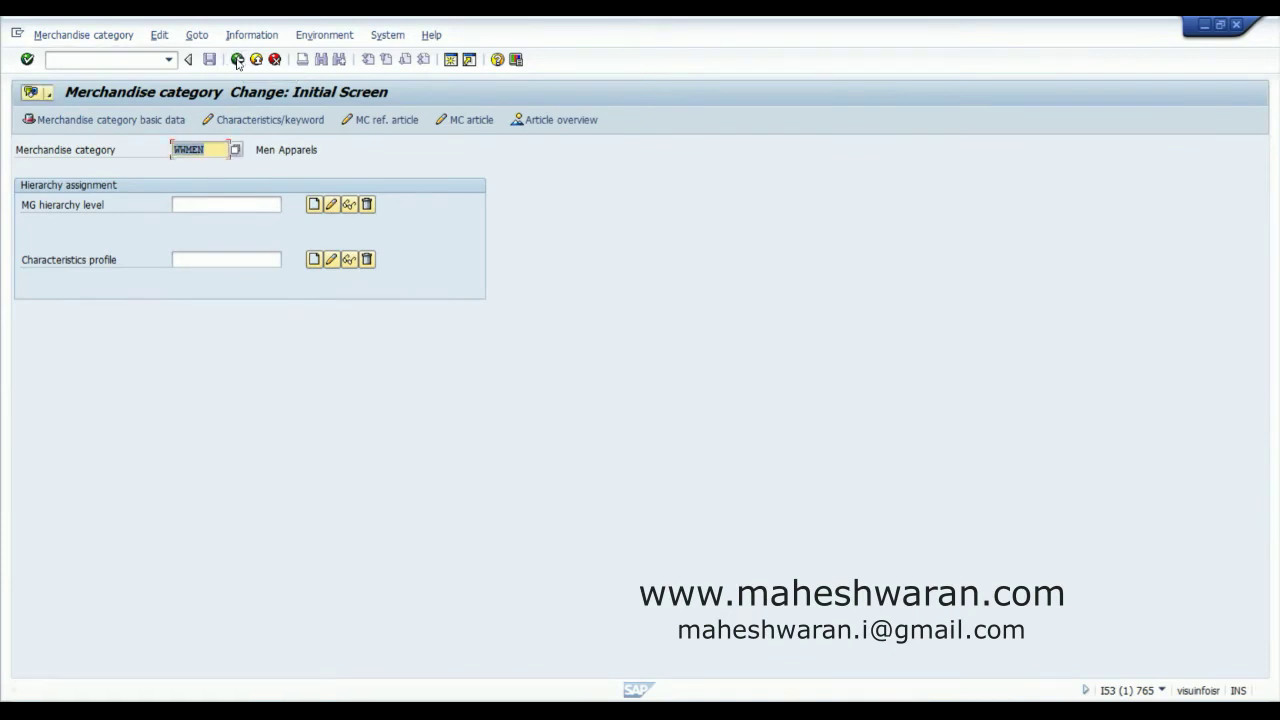
left_click(237, 60)
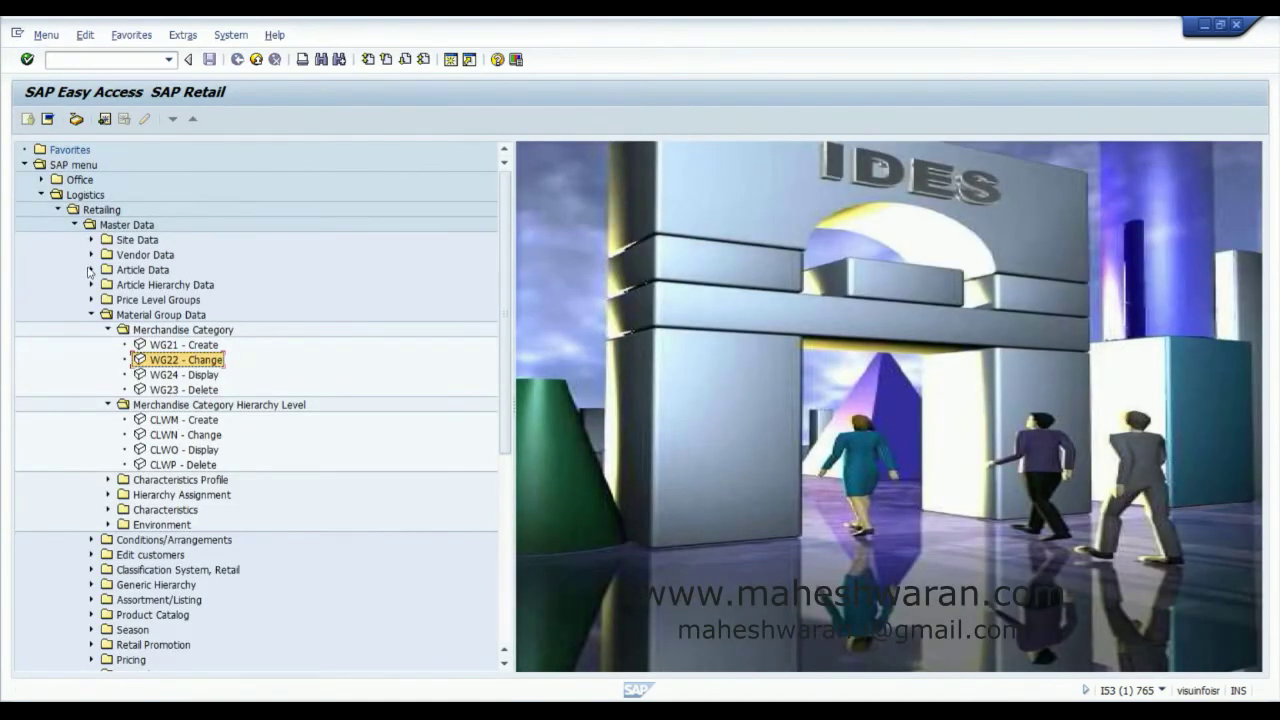
left_click(91, 270)
left_click(108, 285)
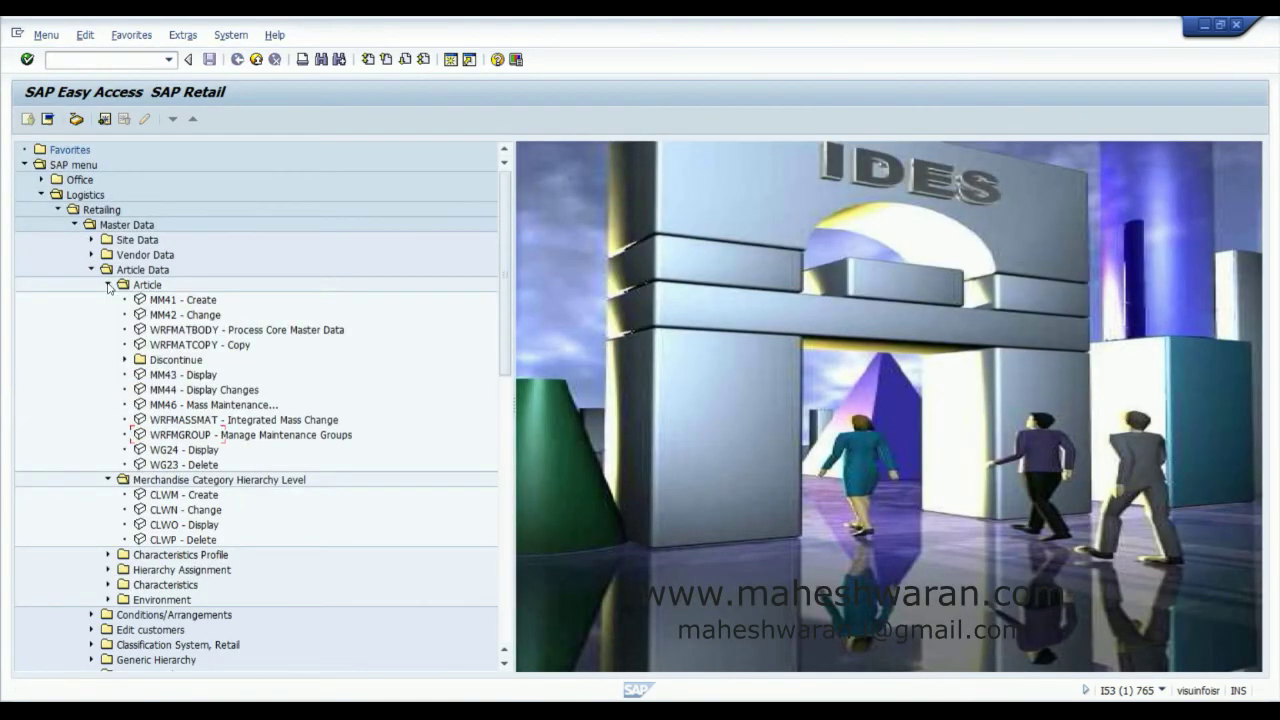
double_click(153, 300)
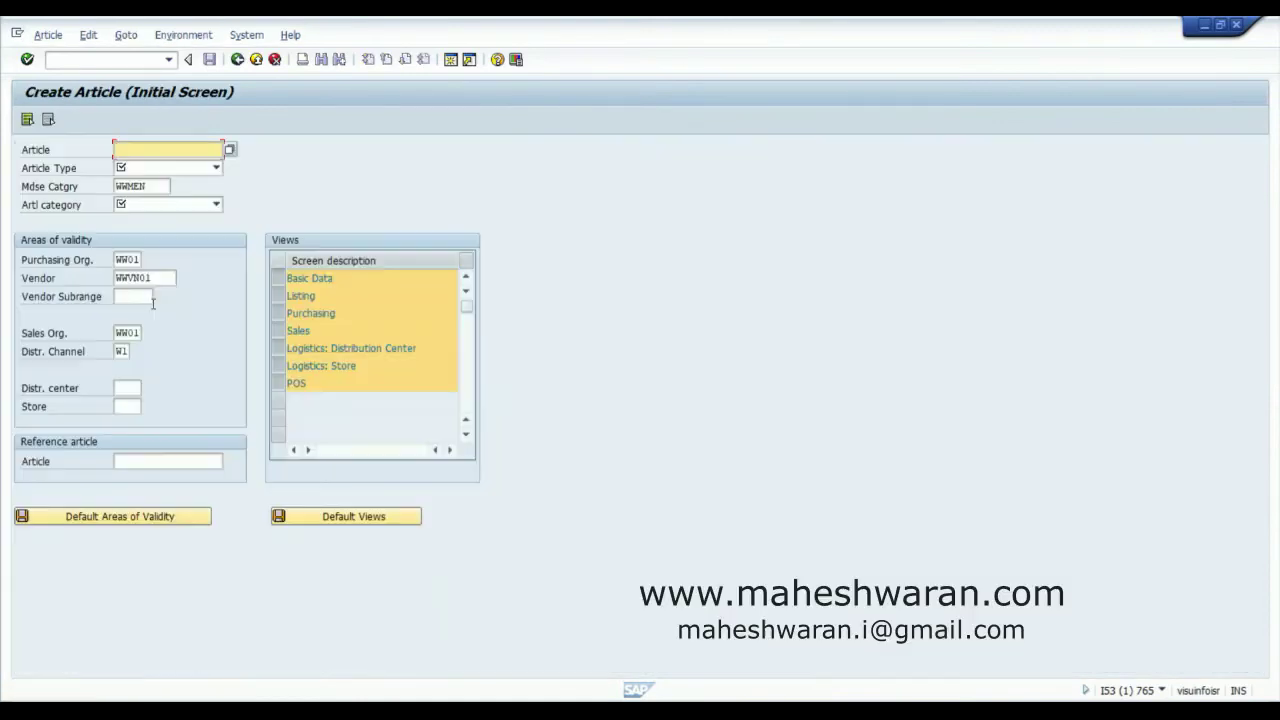
Choose article type WWTR Woolworths Trading Goods for the new WWMEN article and open the article category choices.
left_click(216, 167)
scroll(216, 199, "down", 2)
left_click_drag(216, 199, 214, 275)
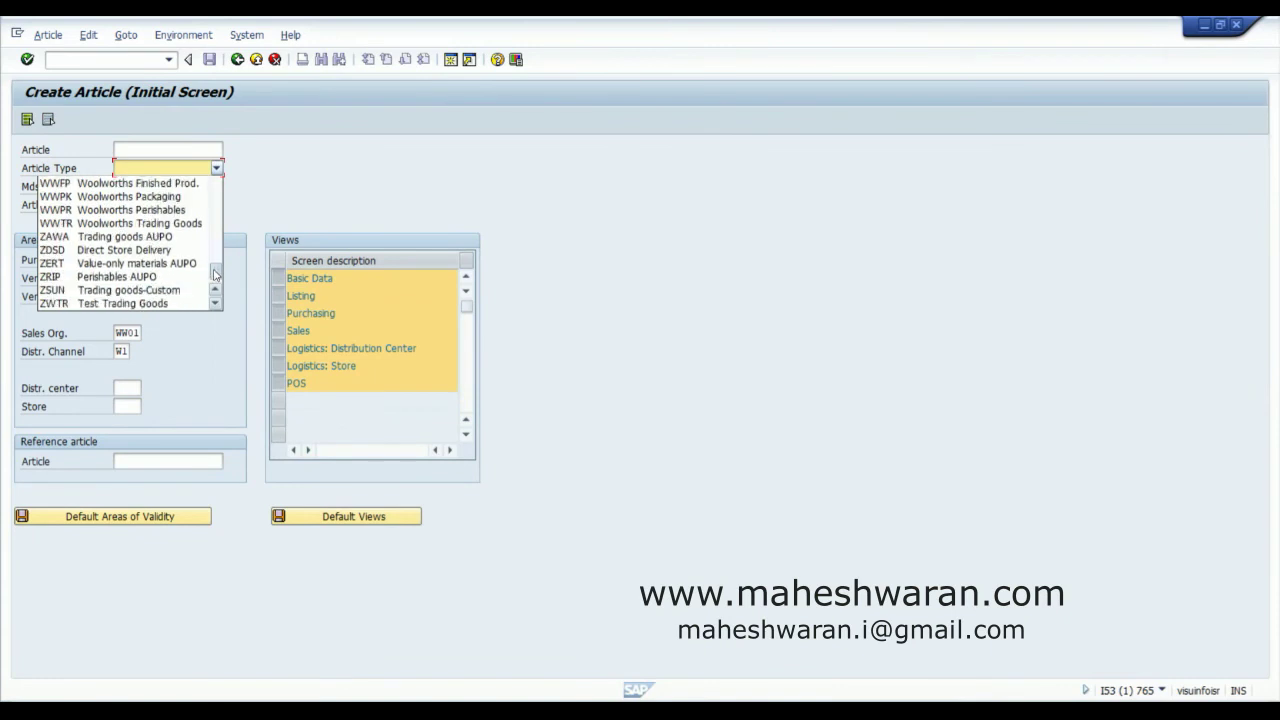
left_click(177, 224)
left_click(157, 208)
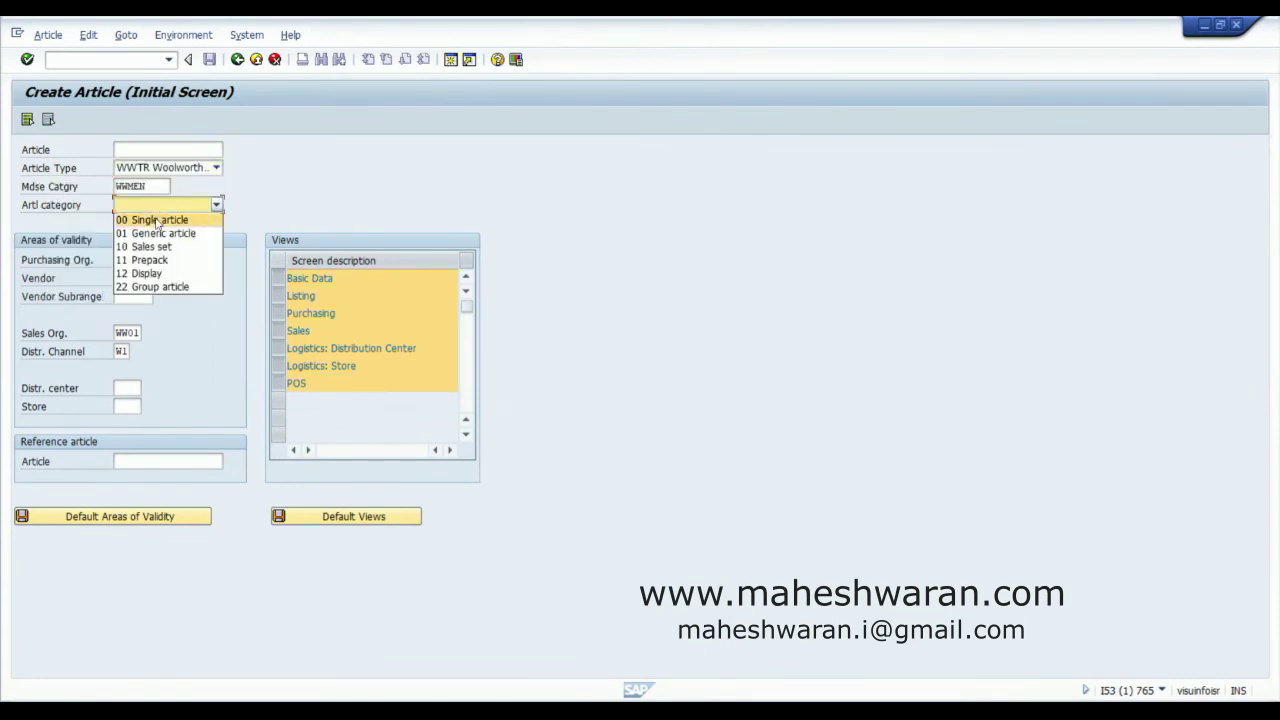
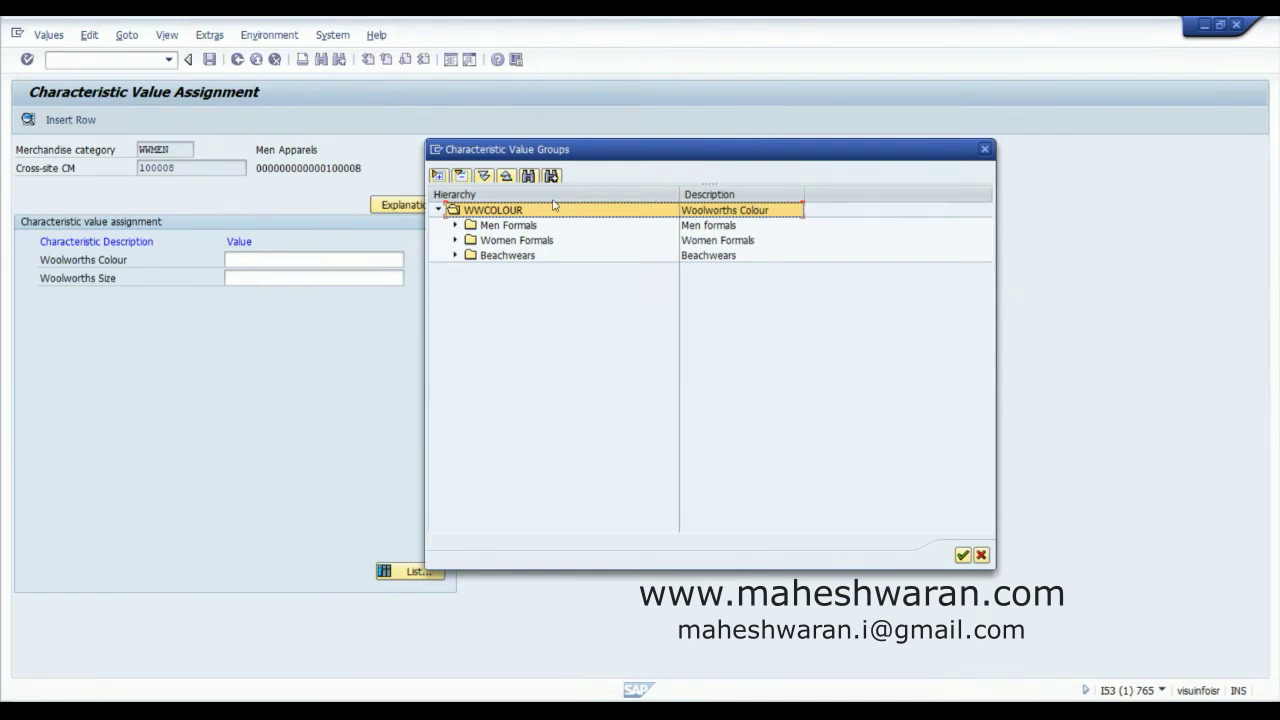
Assign the value BL (Black) from the Men Formals group to the Woolworths Colour characteristic.
double_click(475, 228)
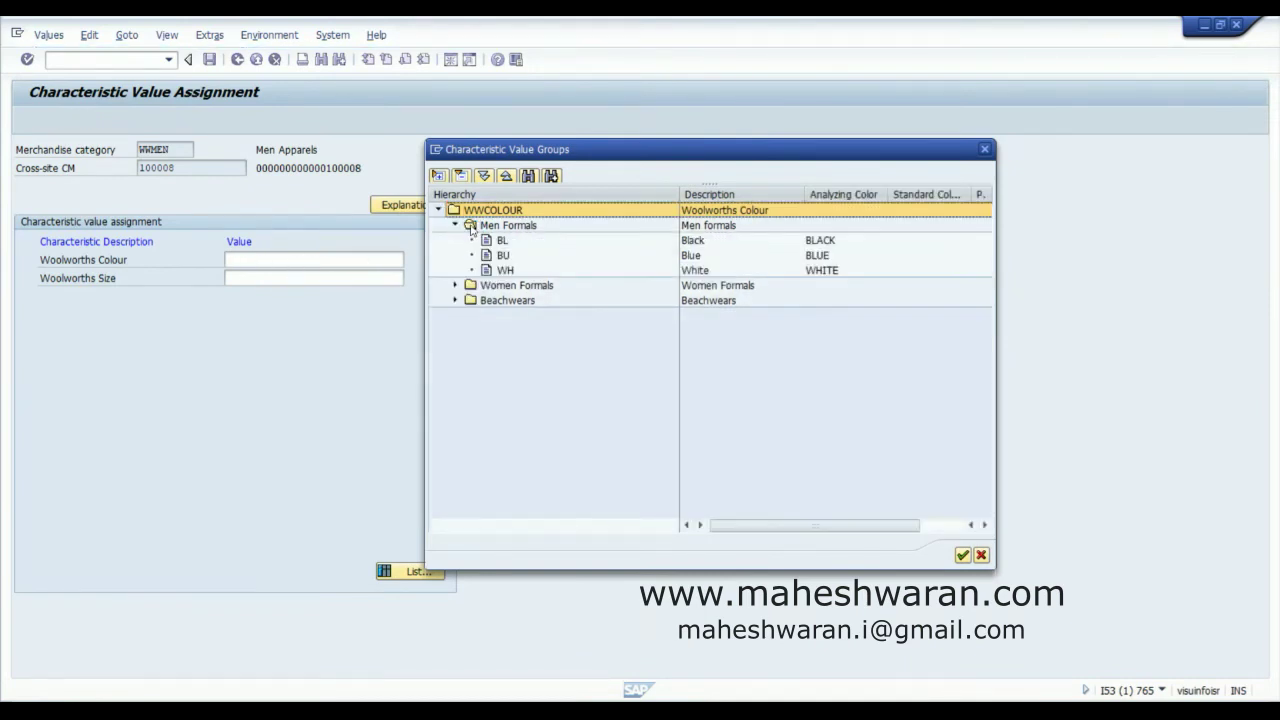
left_click(473, 228)
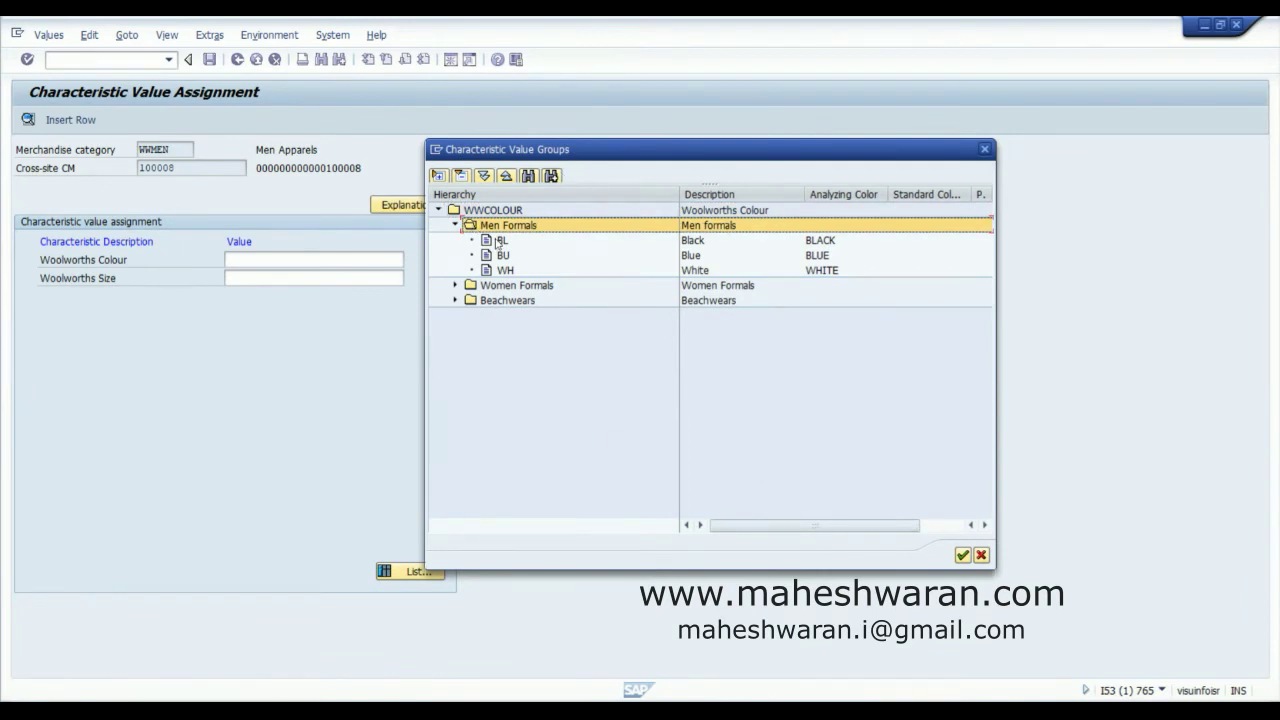
left_click(963, 556)
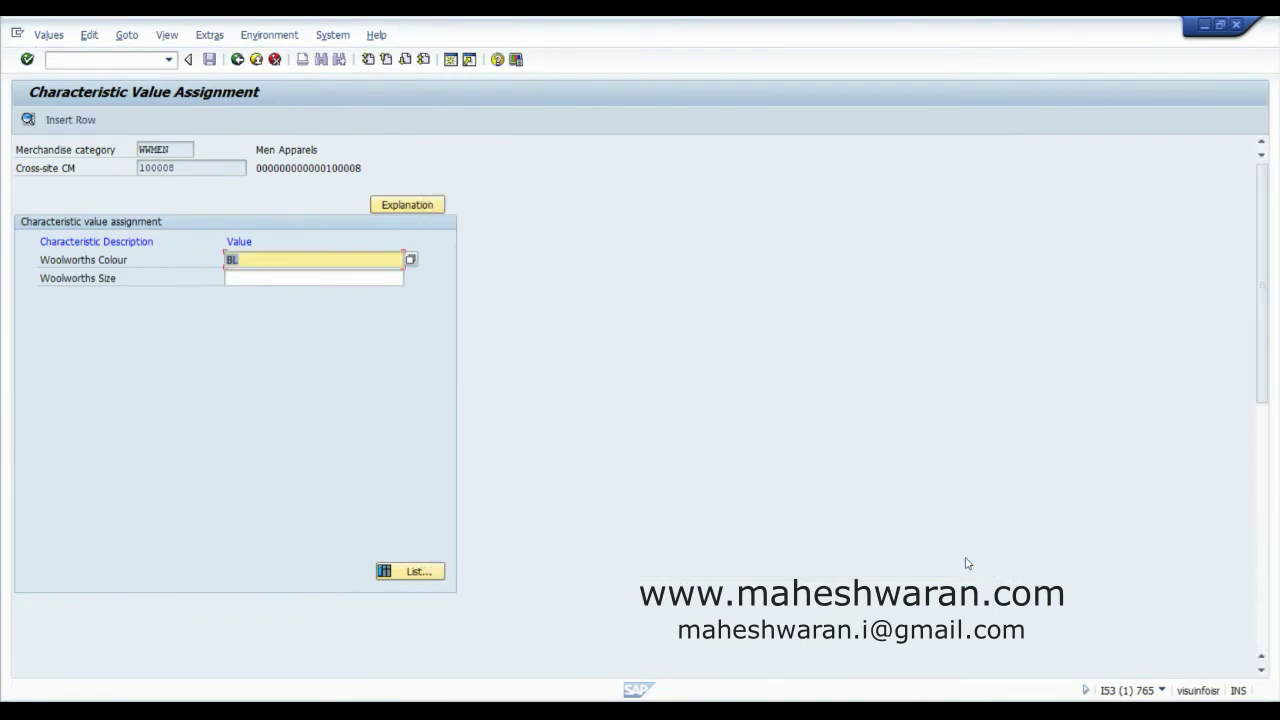
Assign the values Small, Extra Large, Large and Medium to the Woolworths Size characteristic.
left_click(388, 278)
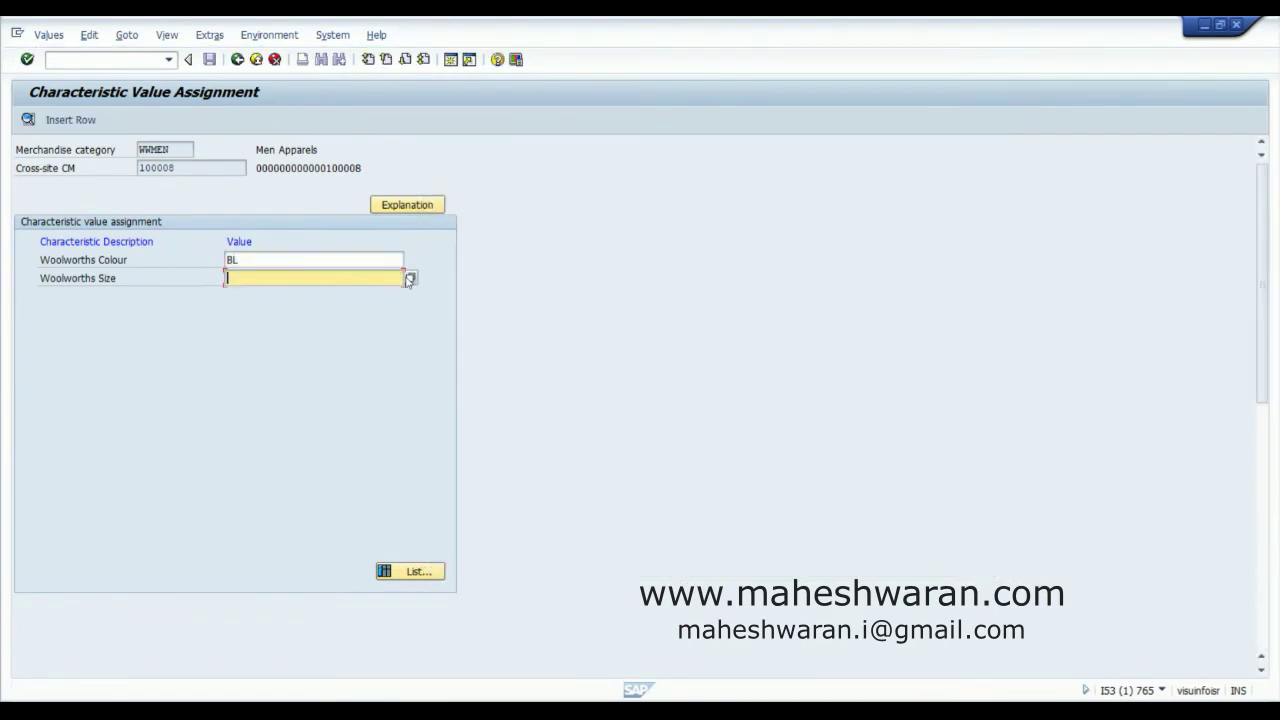
left_click(409, 279)
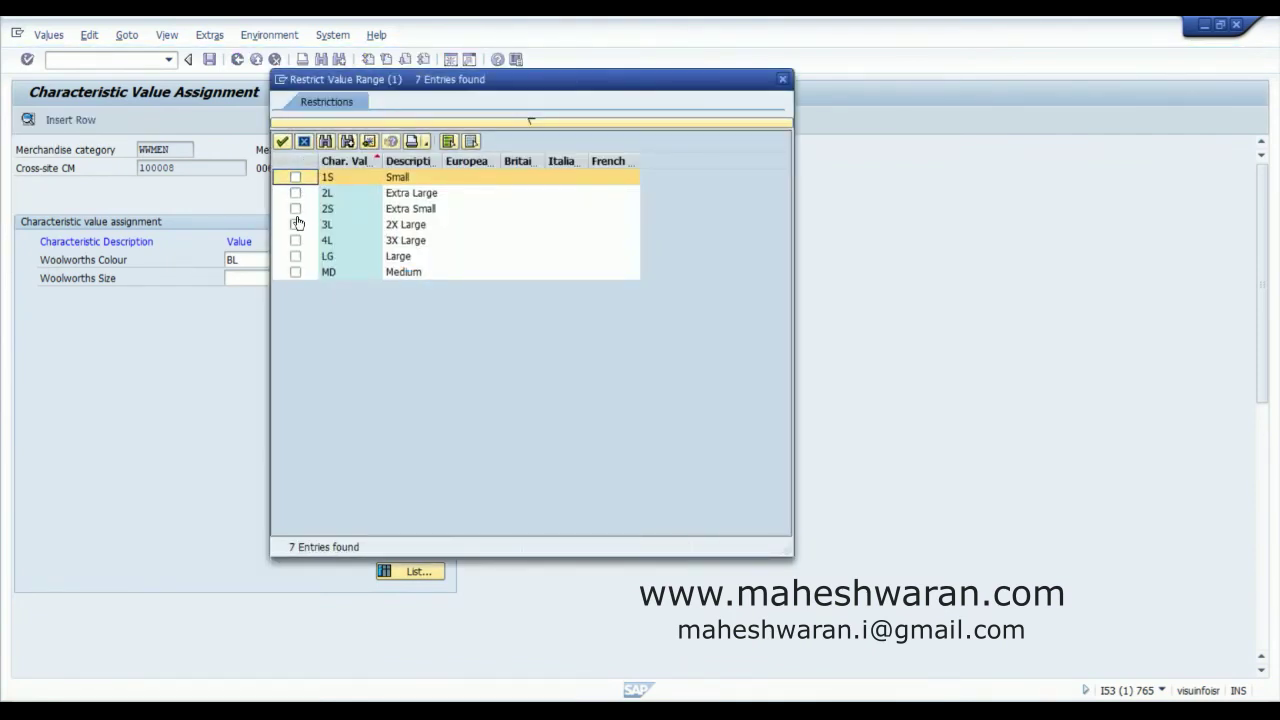
left_click(295, 271)
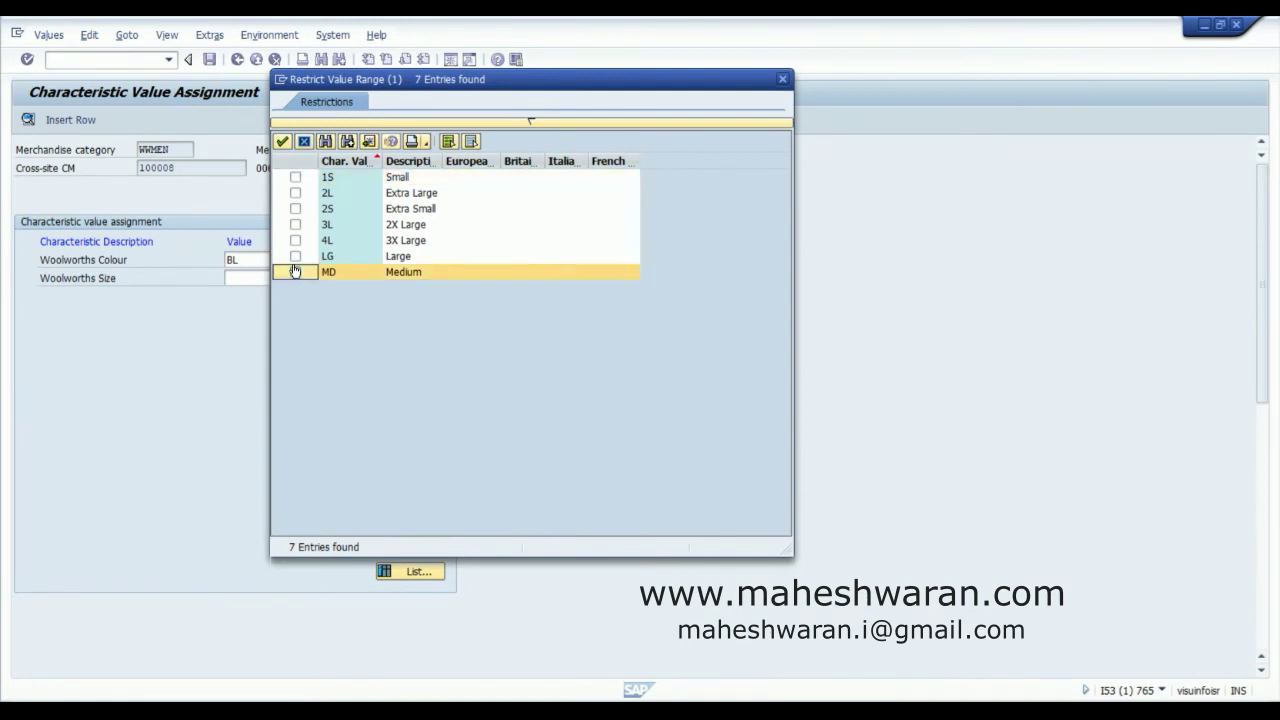
left_click(295, 257)
left_click(295, 268)
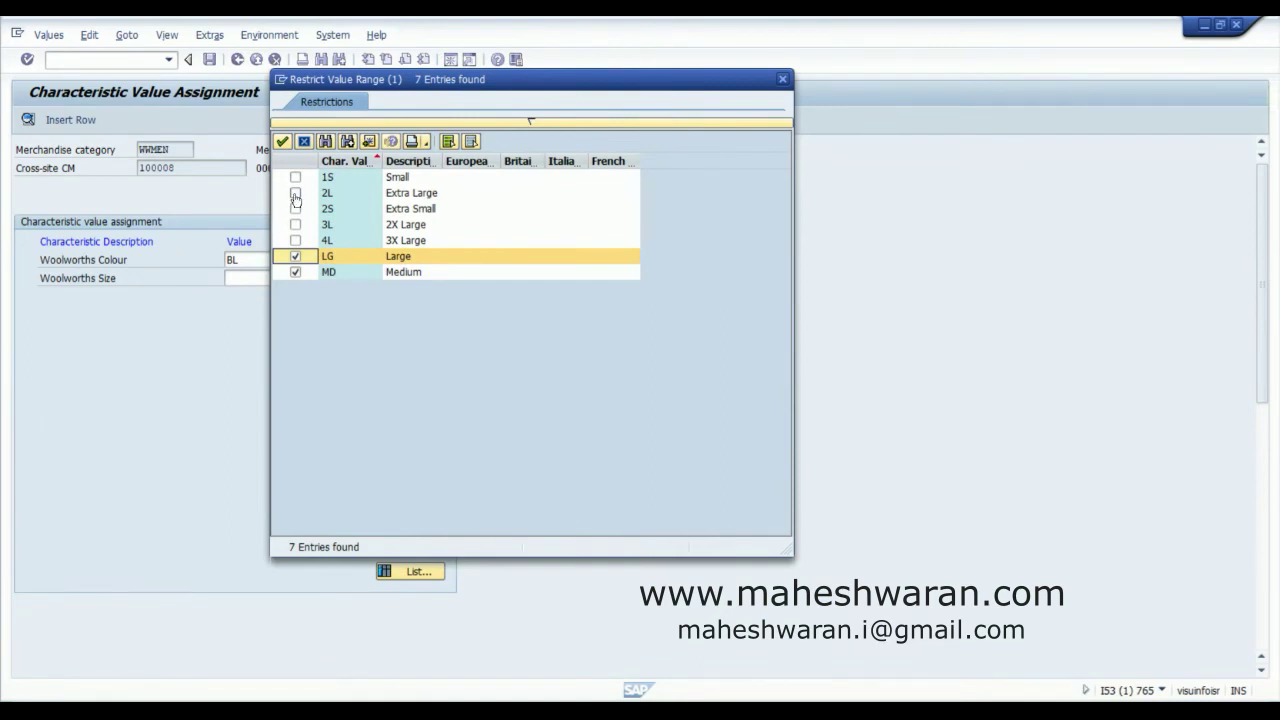
left_click(295, 193)
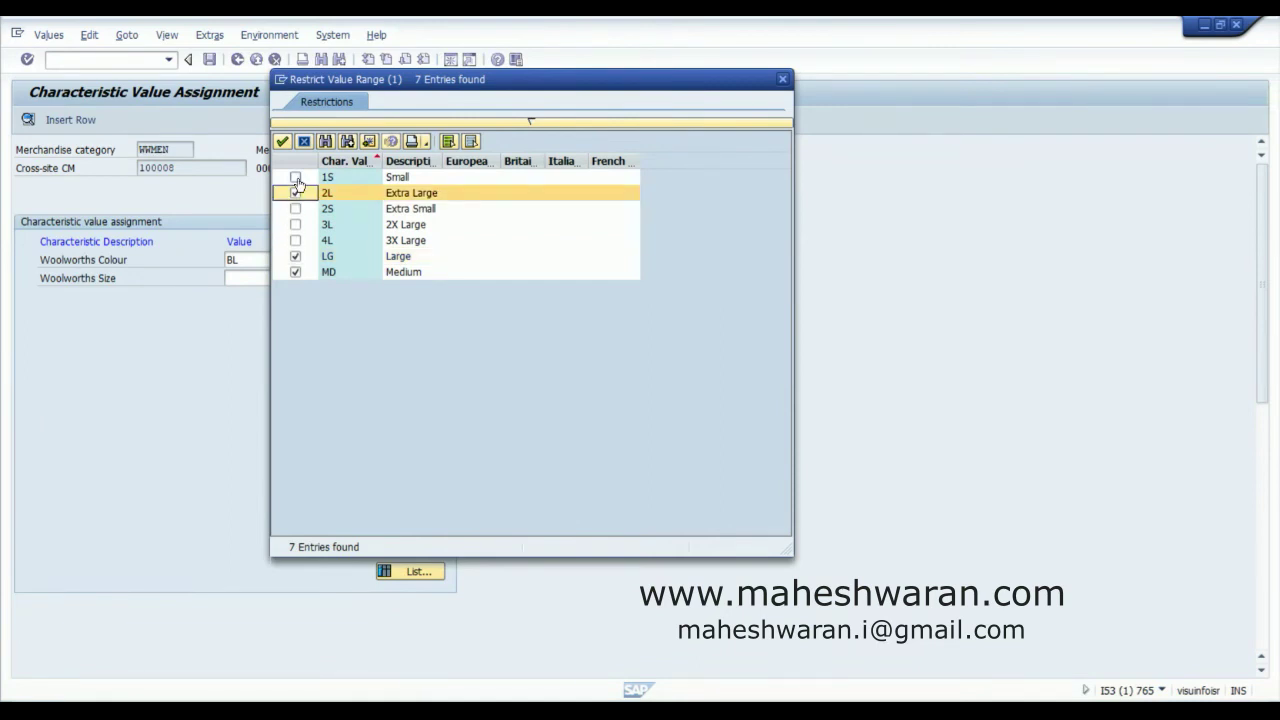
left_click(295, 178)
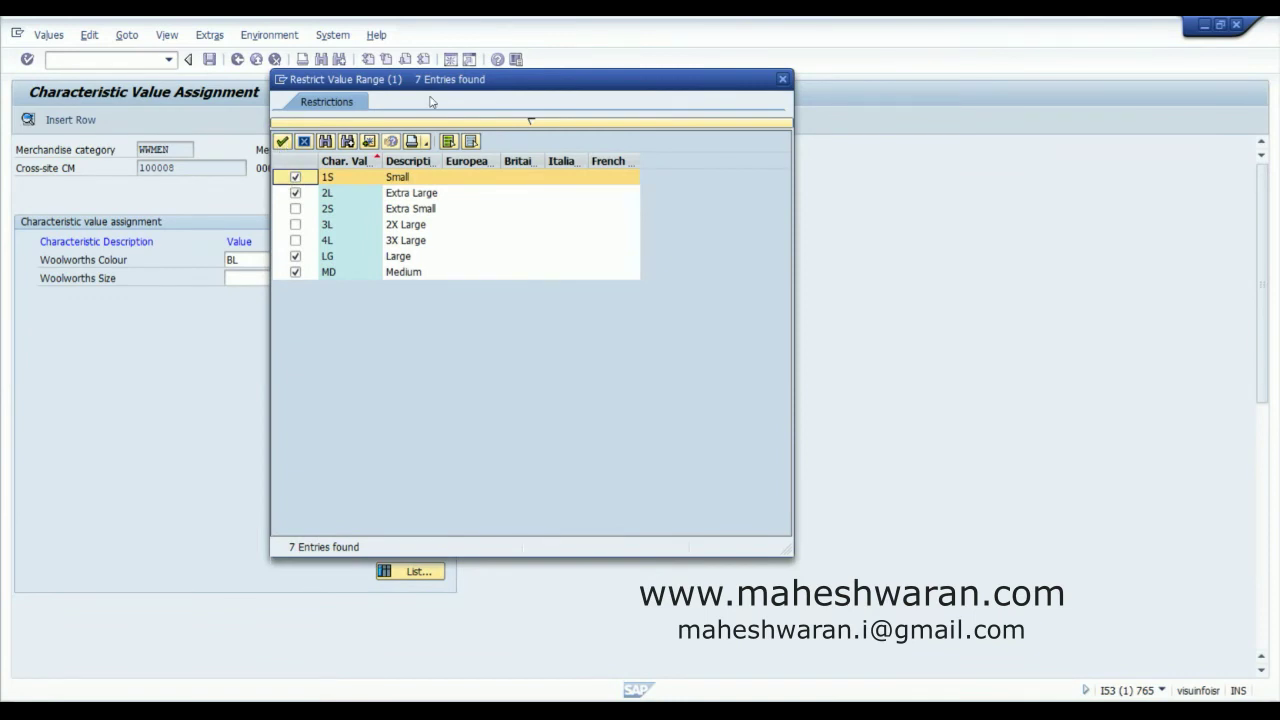
left_click_drag(437, 86, 581, 94)
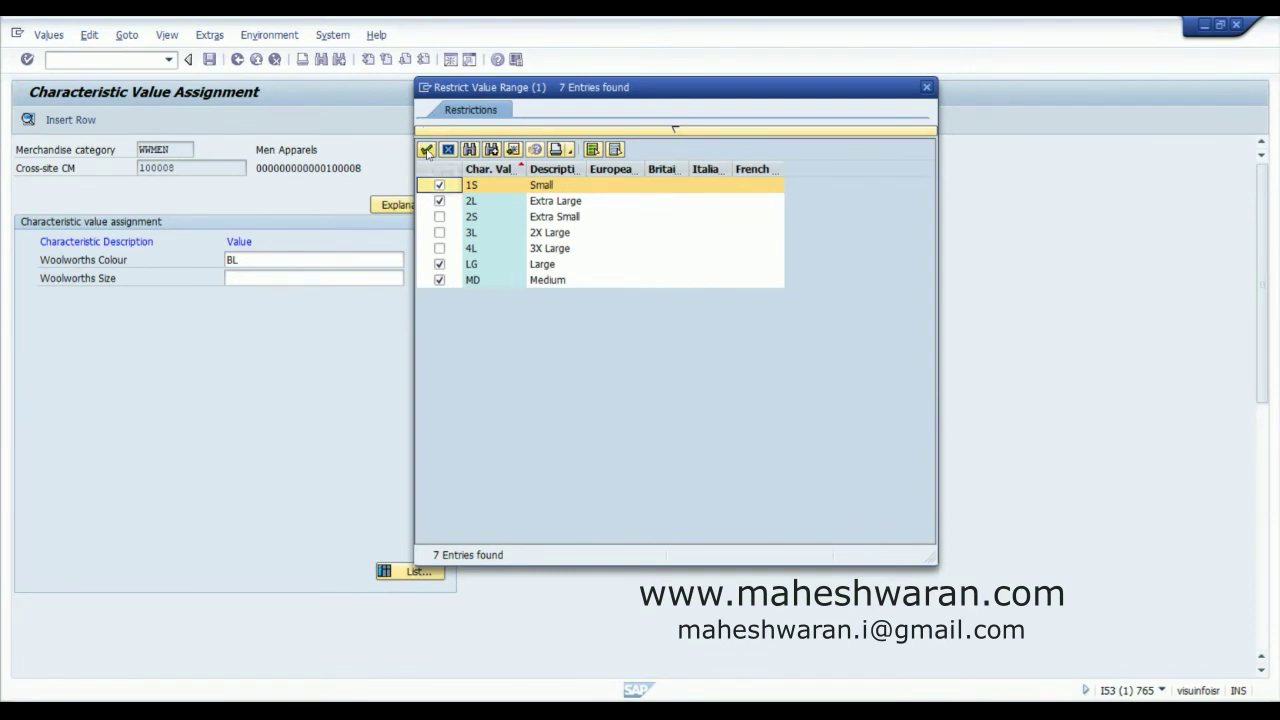
left_click(426, 150)
key("Return")
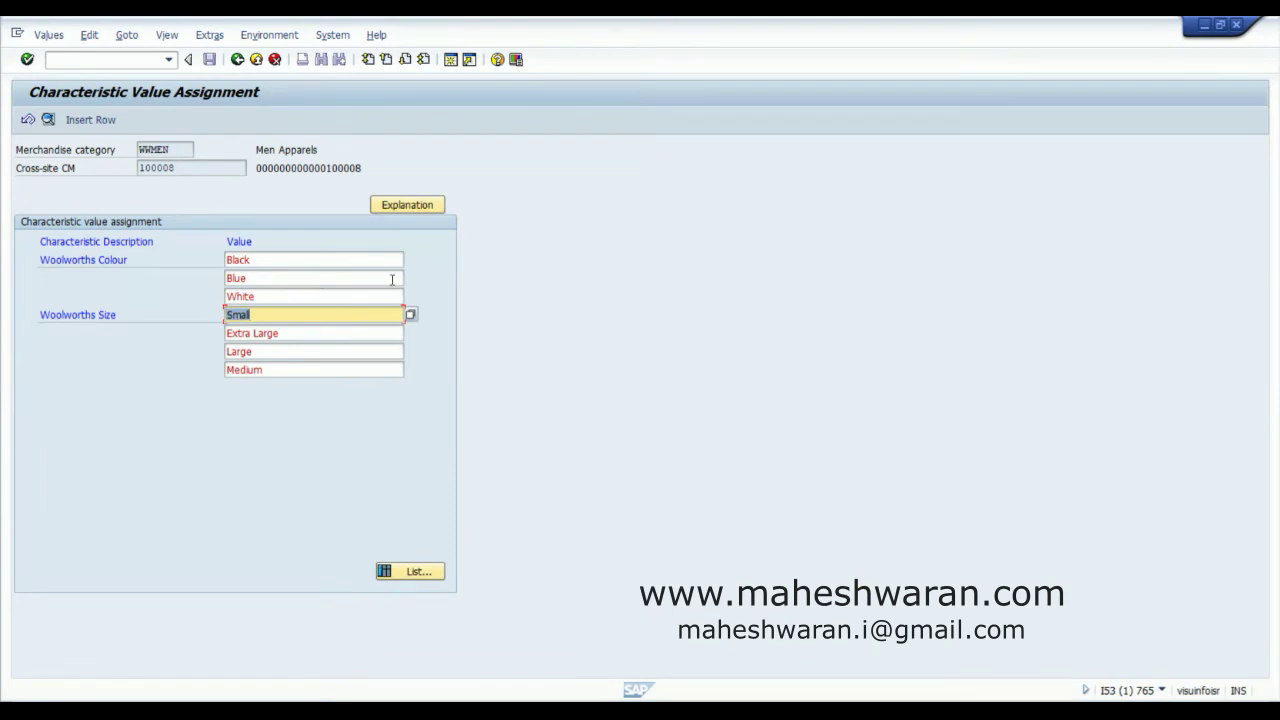
Try to insert a Woolworths Colour row above White with the value GR (Green) from the Women Formals group.
left_click(307, 294)
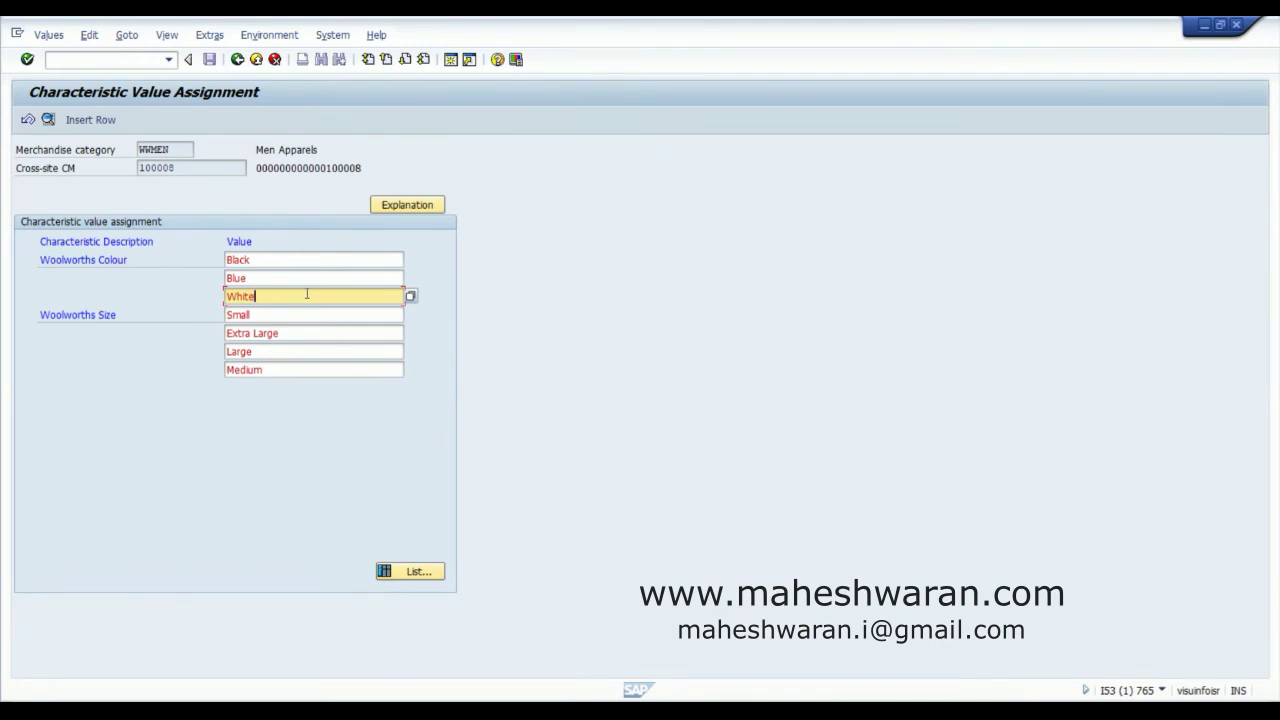
left_click(80, 120)
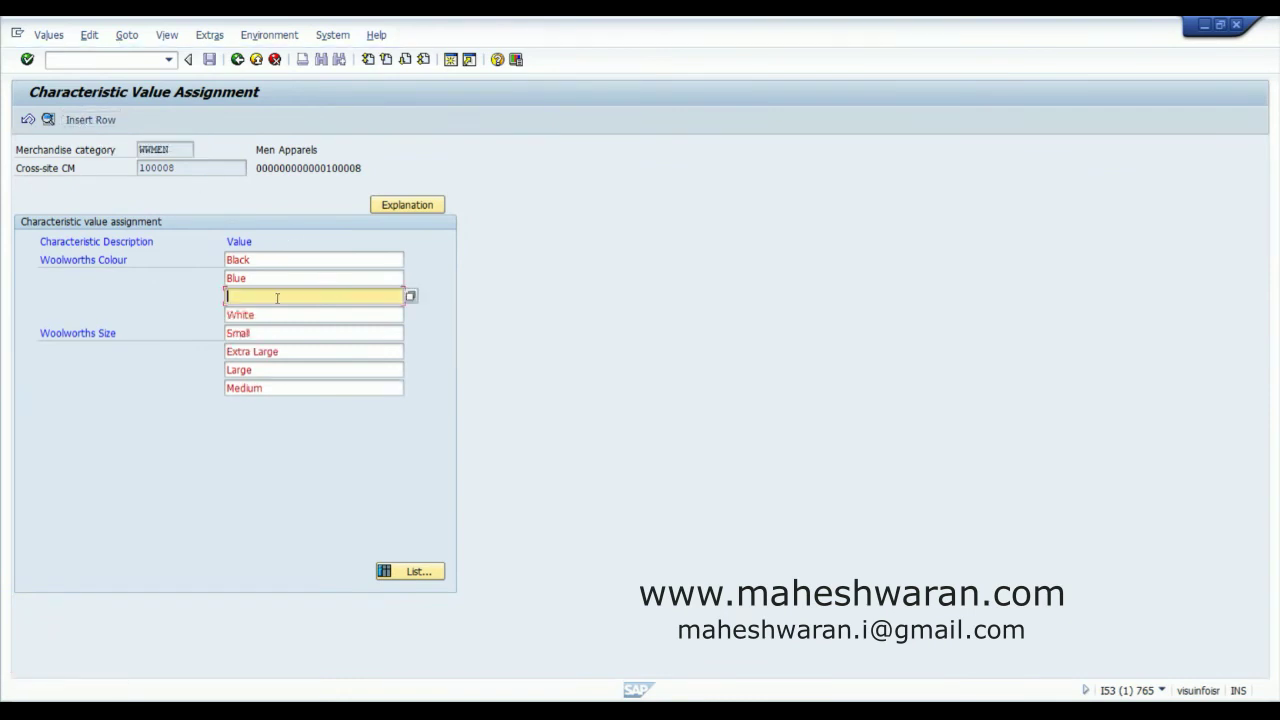
left_click(410, 296)
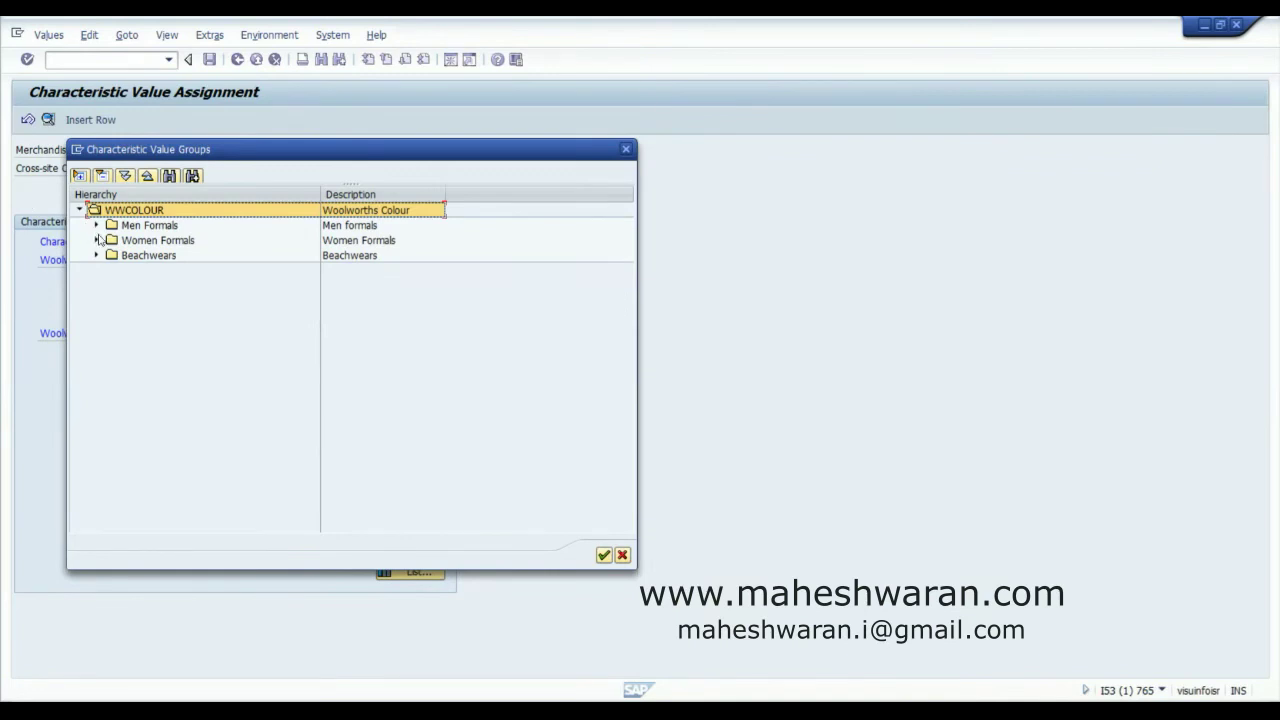
left_click(97, 241)
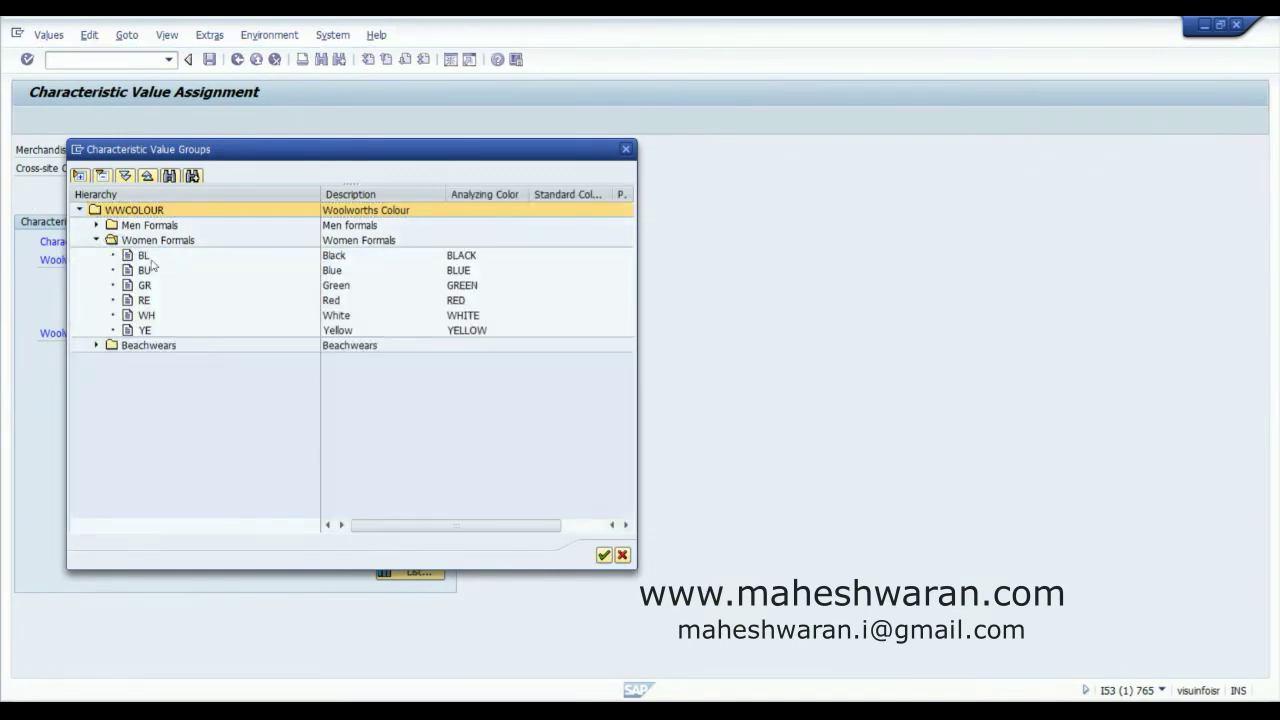
left_click(146, 288)
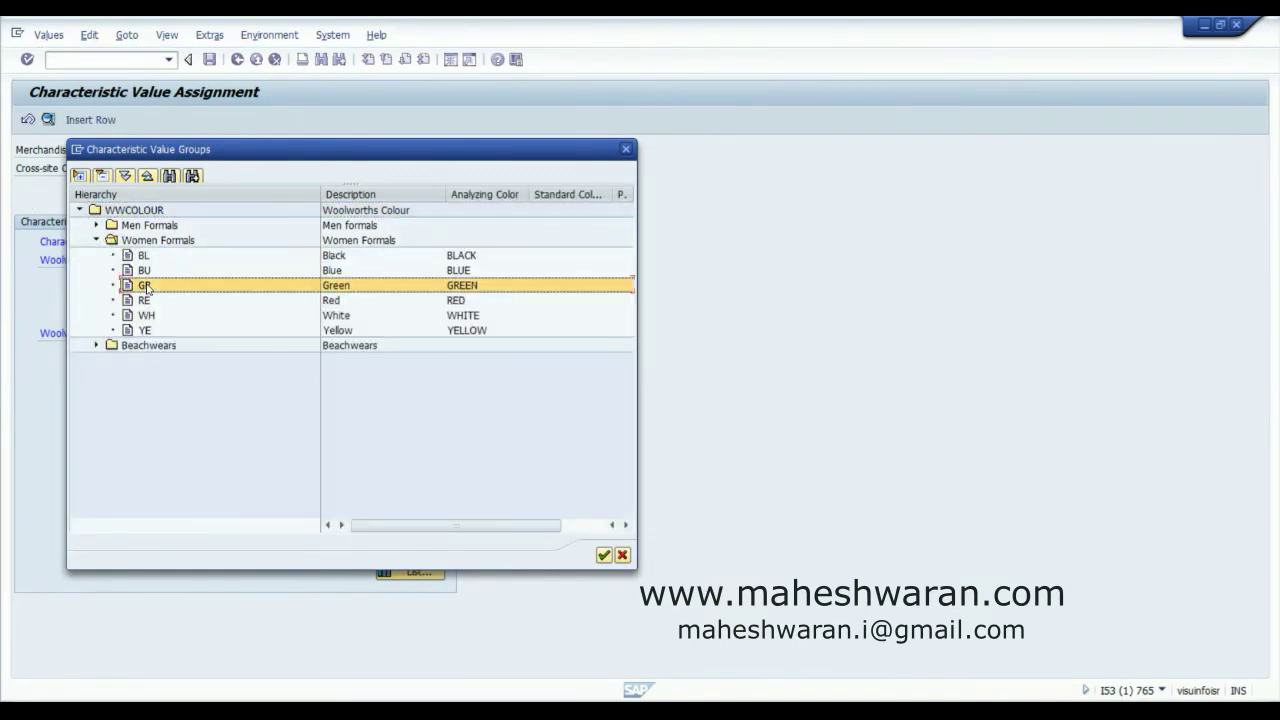
left_click(604, 555)
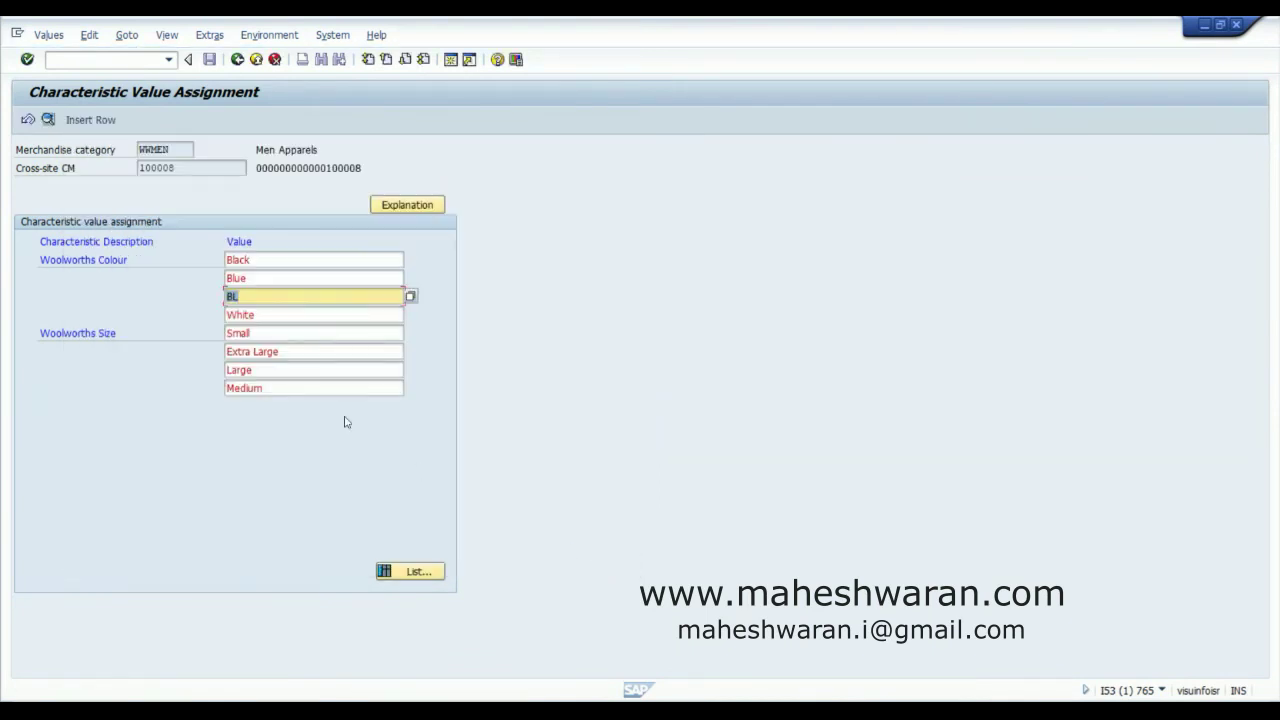
key("Return")
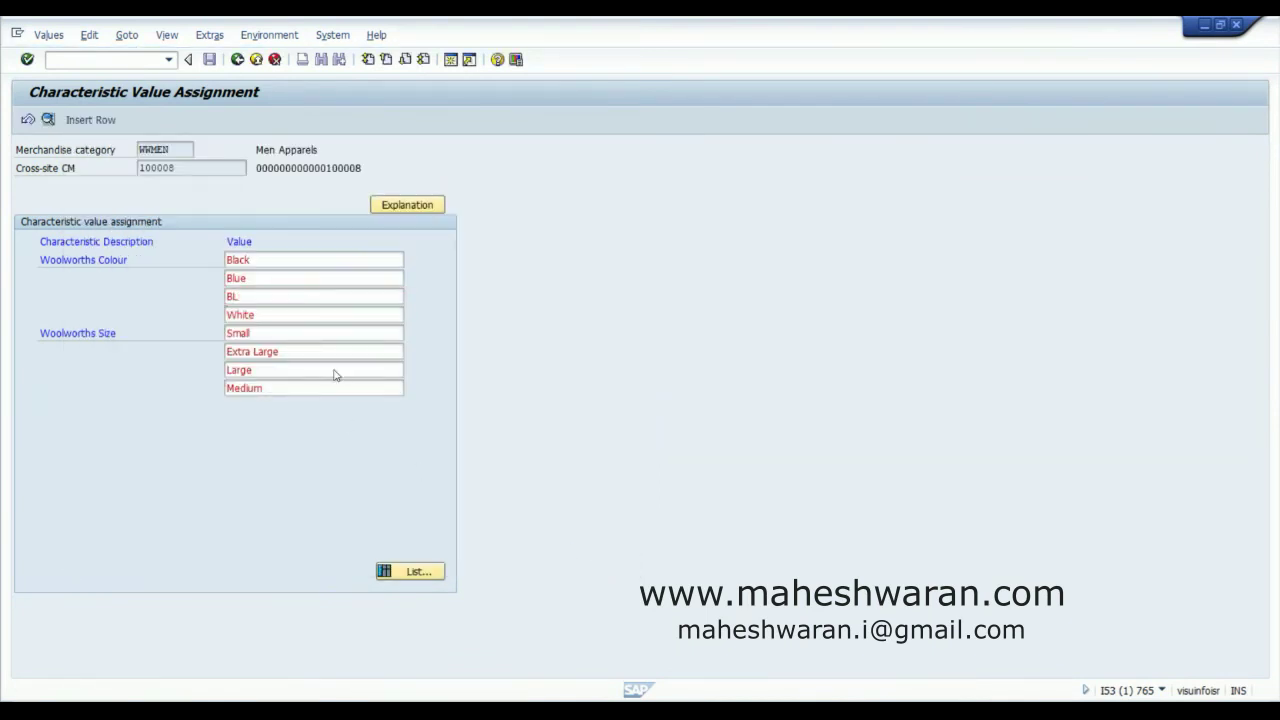
Overwrite the extra Woolworths Colour value with Gr and clear it again so its row is dropped.
left_click(268, 295)
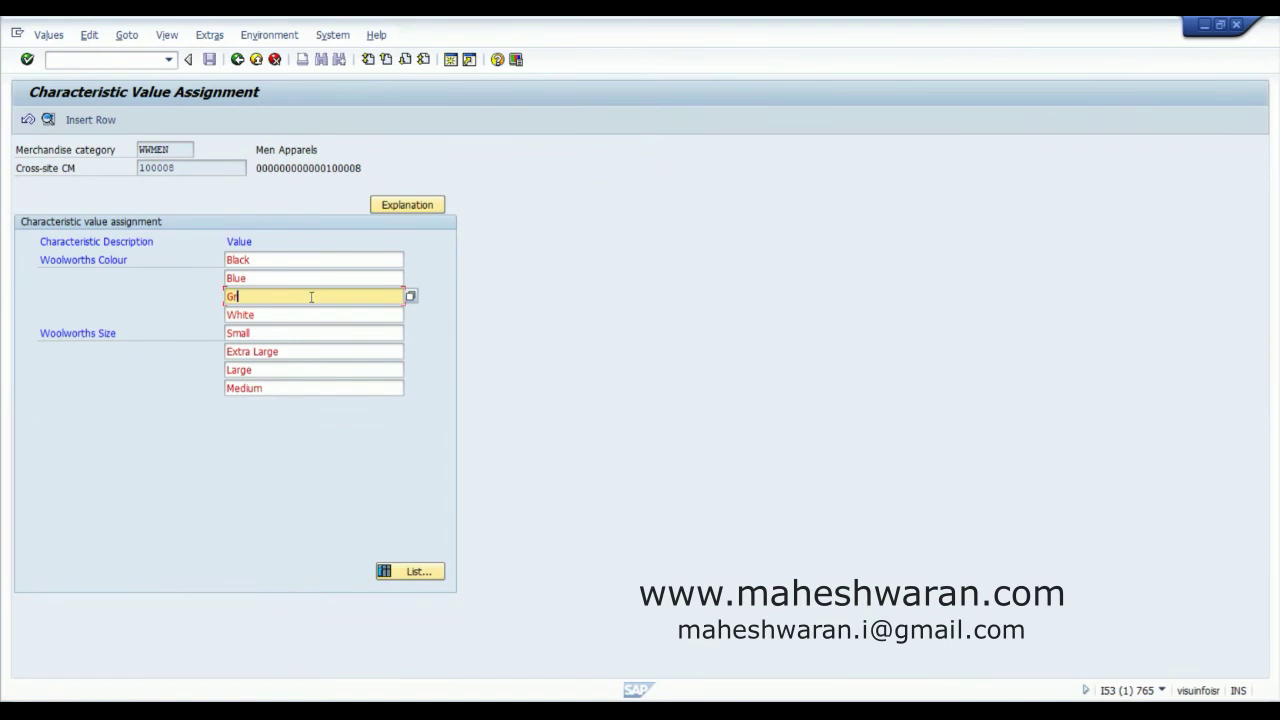
key("BackSpace")
key("BackSpace")
type("White")
key("Return")
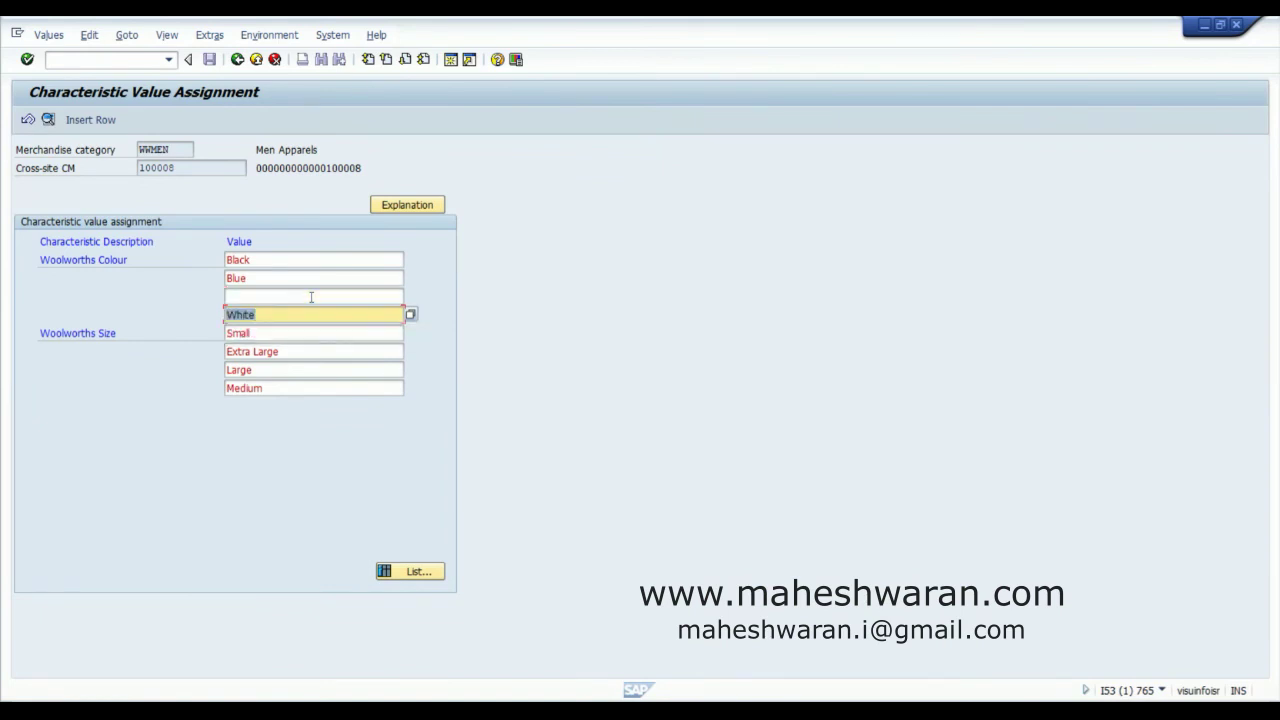
left_click(283, 296)
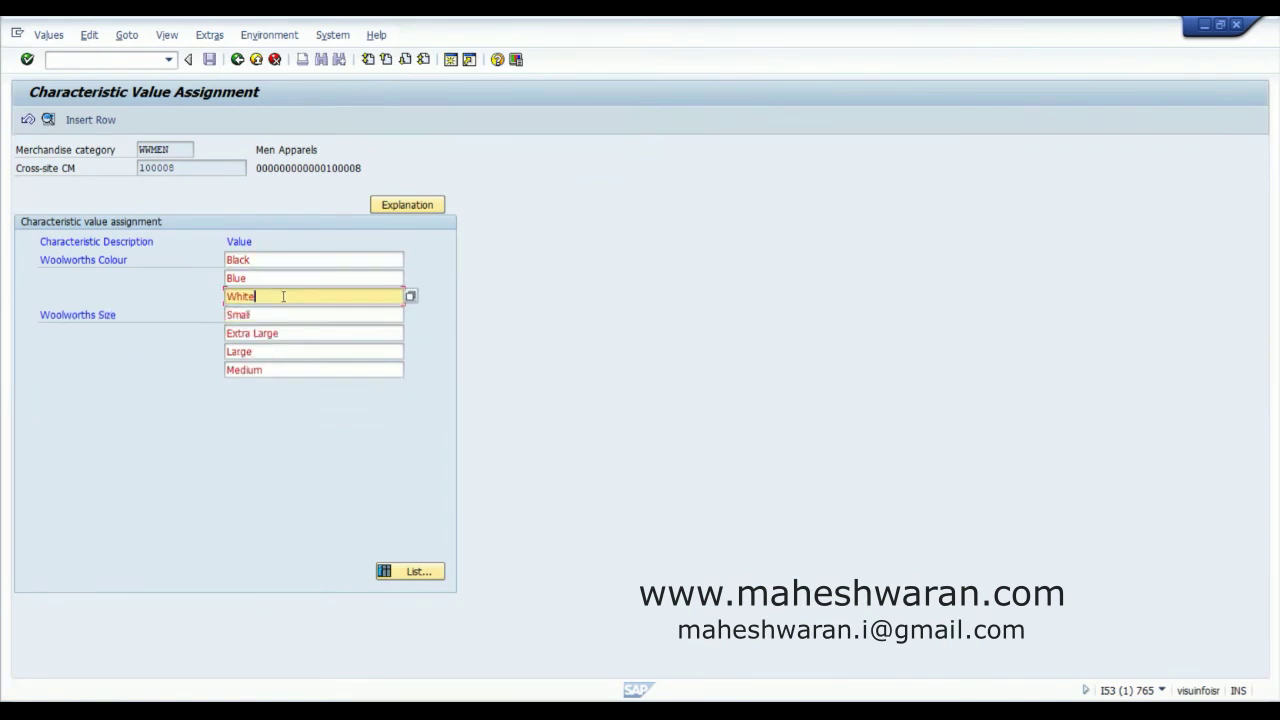
left_click(283, 353)
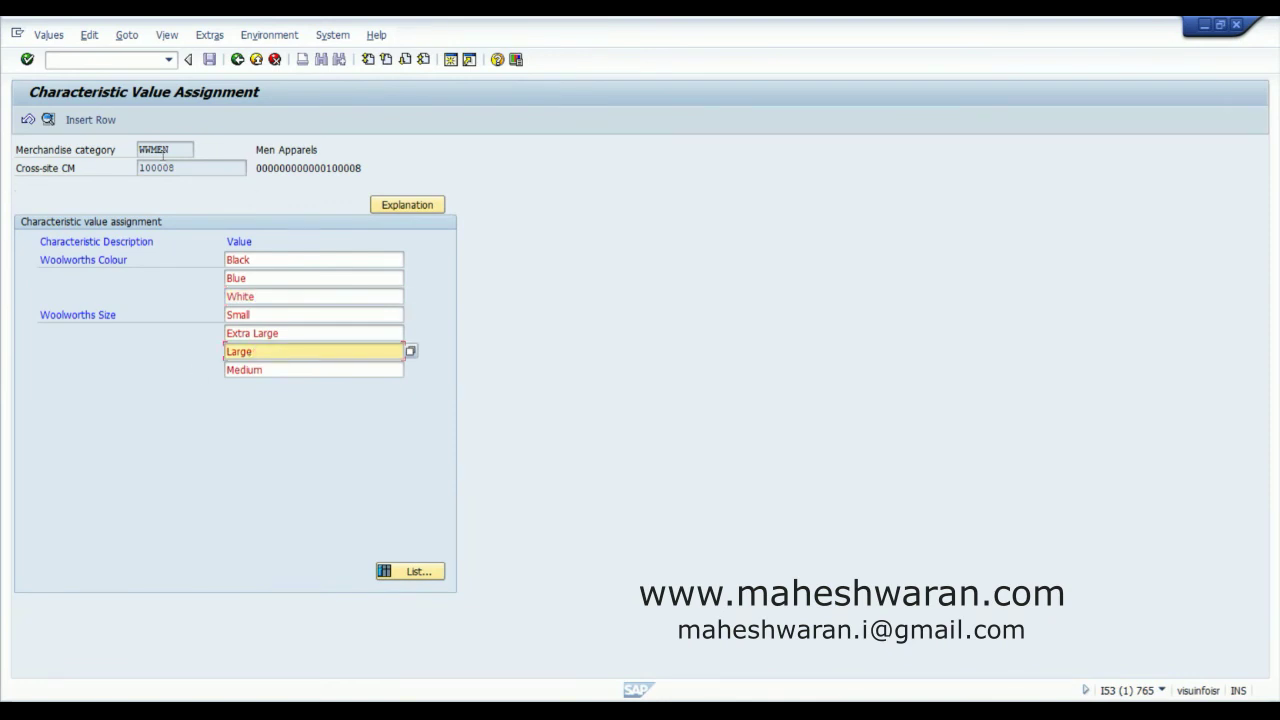
Activate the variants Small in Black and Blue, Medium in Black, Large in White and Blue, and Extra Large in Black, and return to Basic data.
left_click(238, 59)
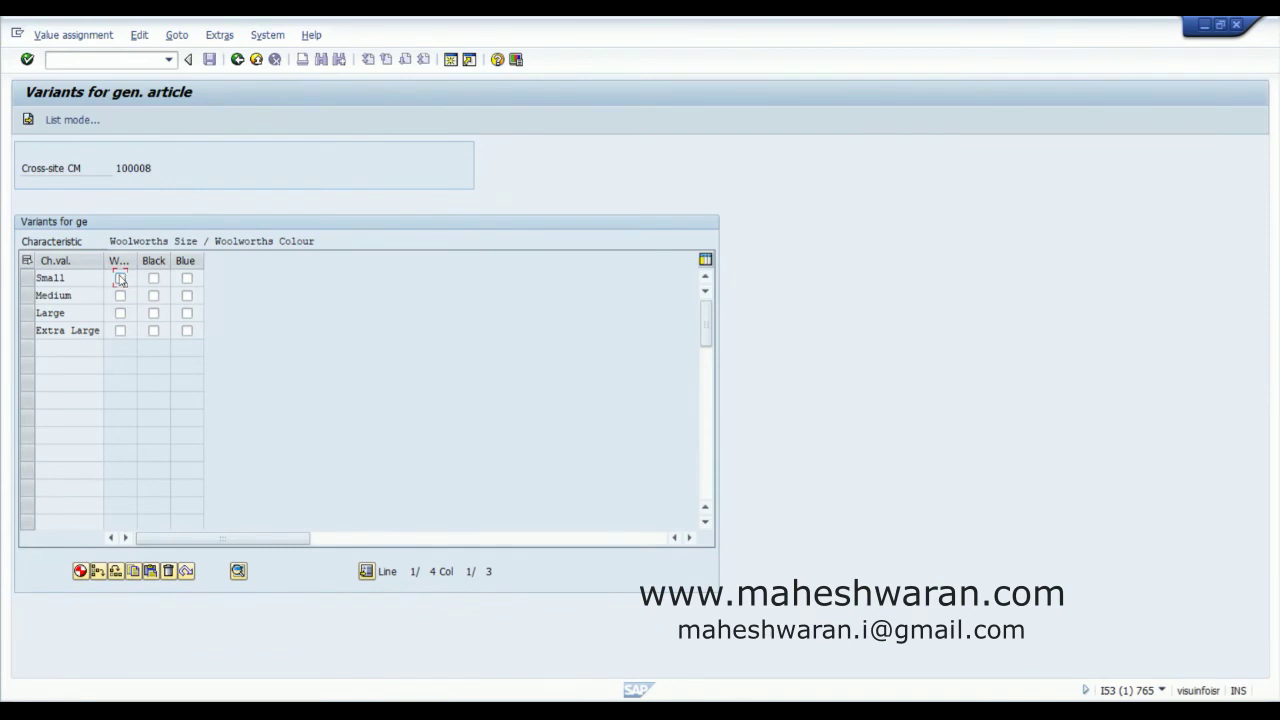
left_click(187, 278)
left_click(120, 314)
left_click(153, 297)
left_click(187, 313)
left_click(155, 333)
left_click(27, 121)
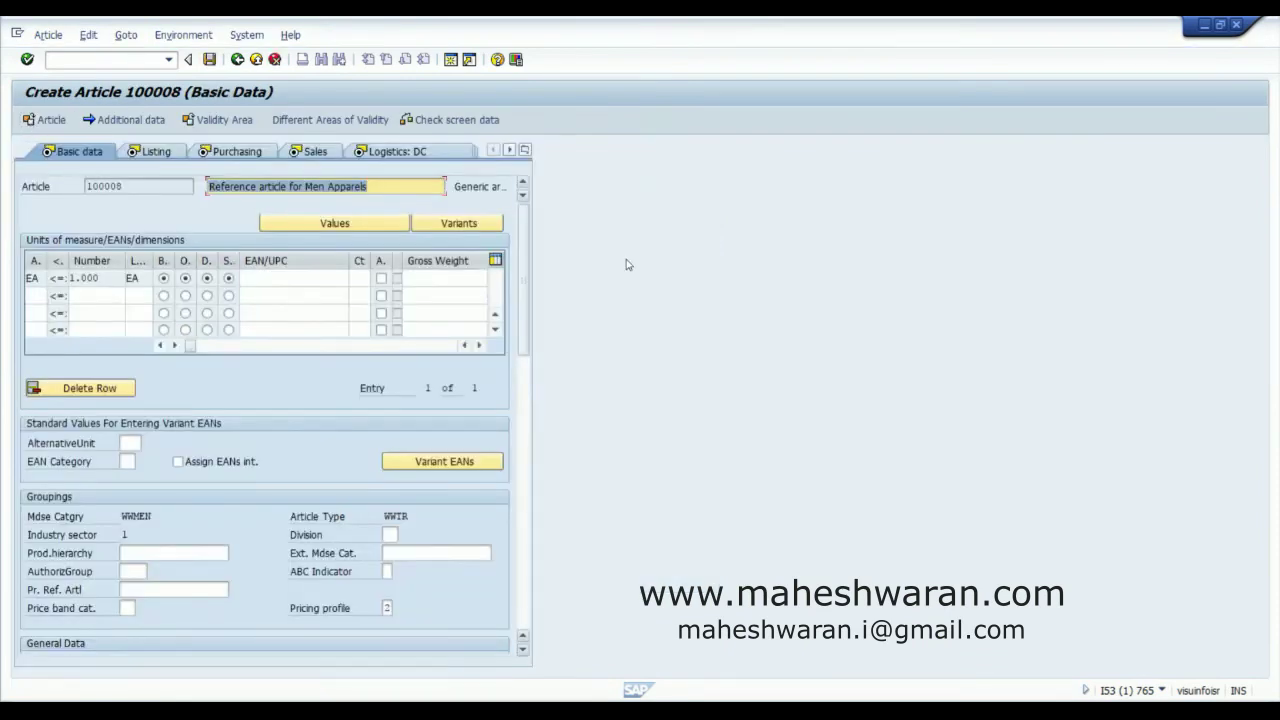
Change the generic article's description to Office Shirts and continue to the Listing data.
mouse_move(527, 248)
left_mouse_down()
mouse_move(513, 362)
mouse_move(522, 553)
mouse_move(527, 232)
left_mouse_up()
left_click(231, 188)
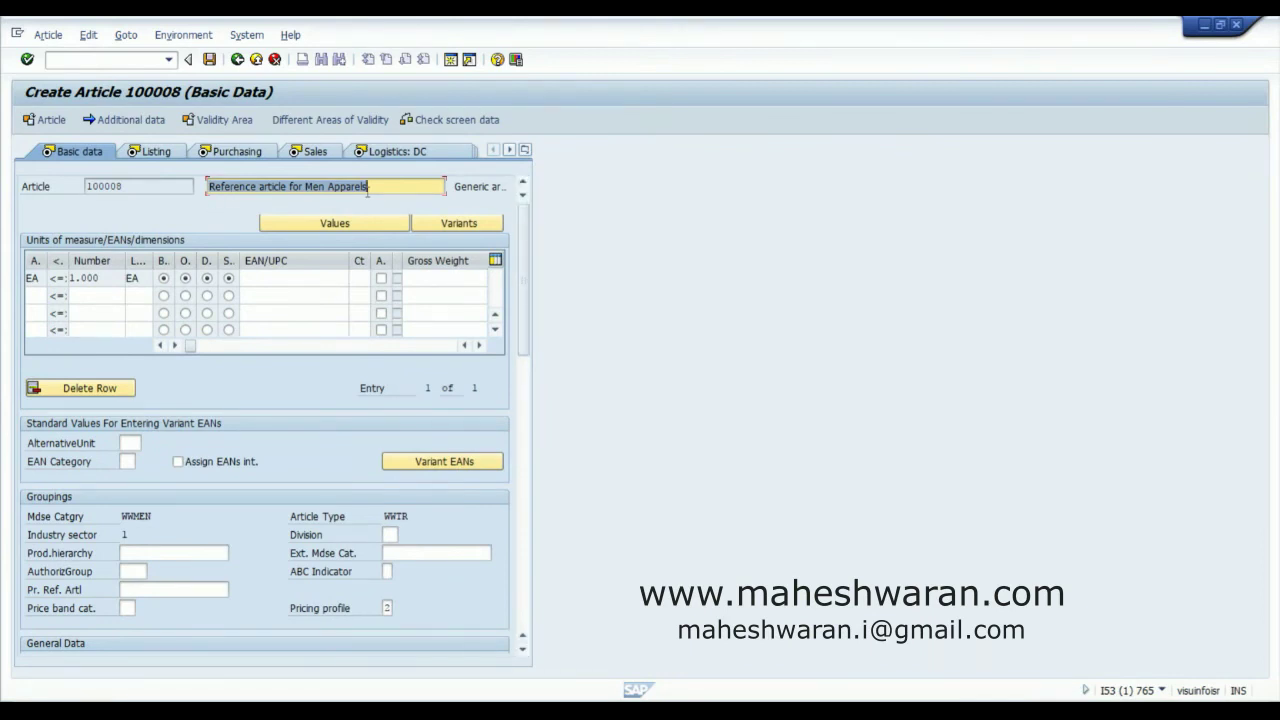
type("Office Shirts")
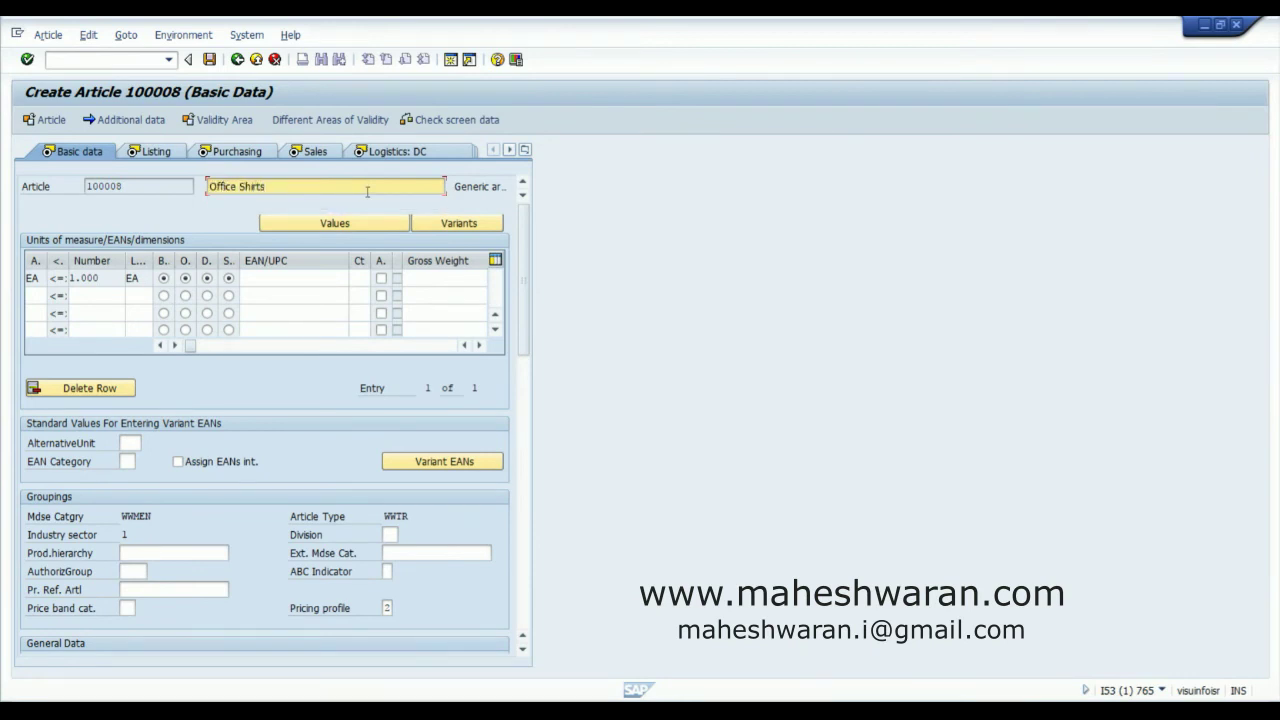
key("Return")
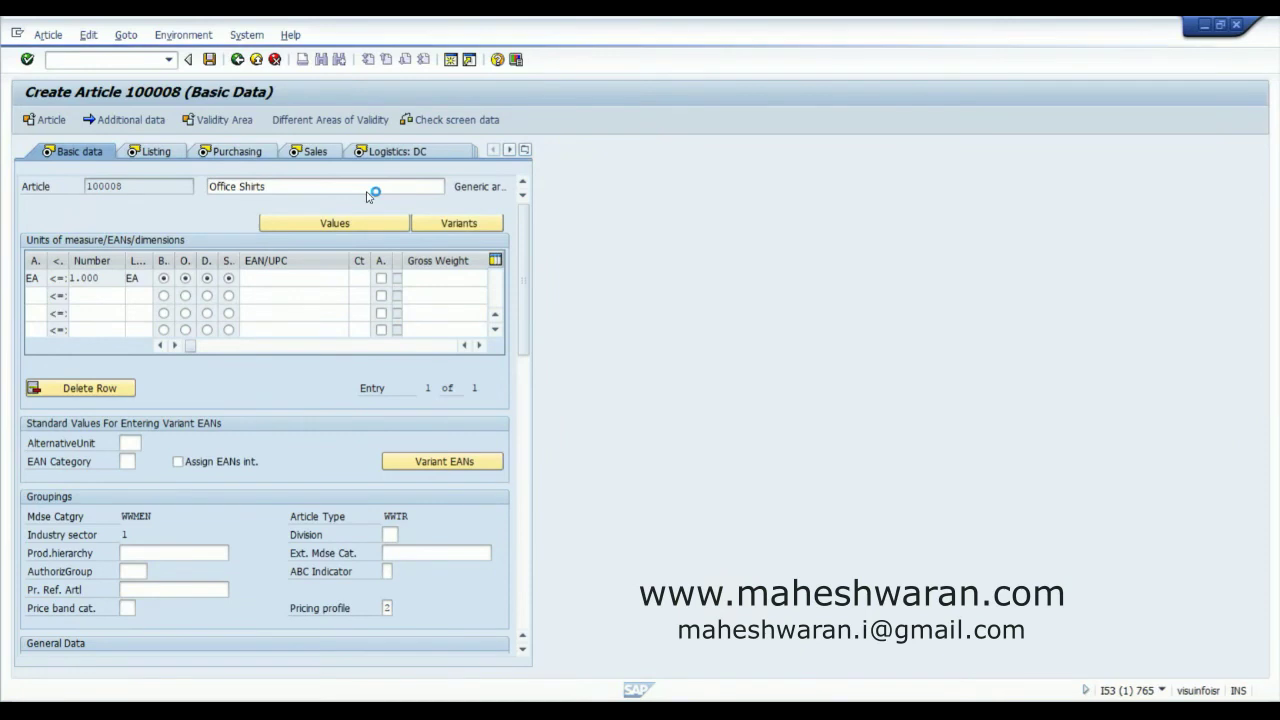
Enter listing procedure 02 (Listing without qualification) for the store listing.
left_click(156, 336)
type("02")
key("Return")
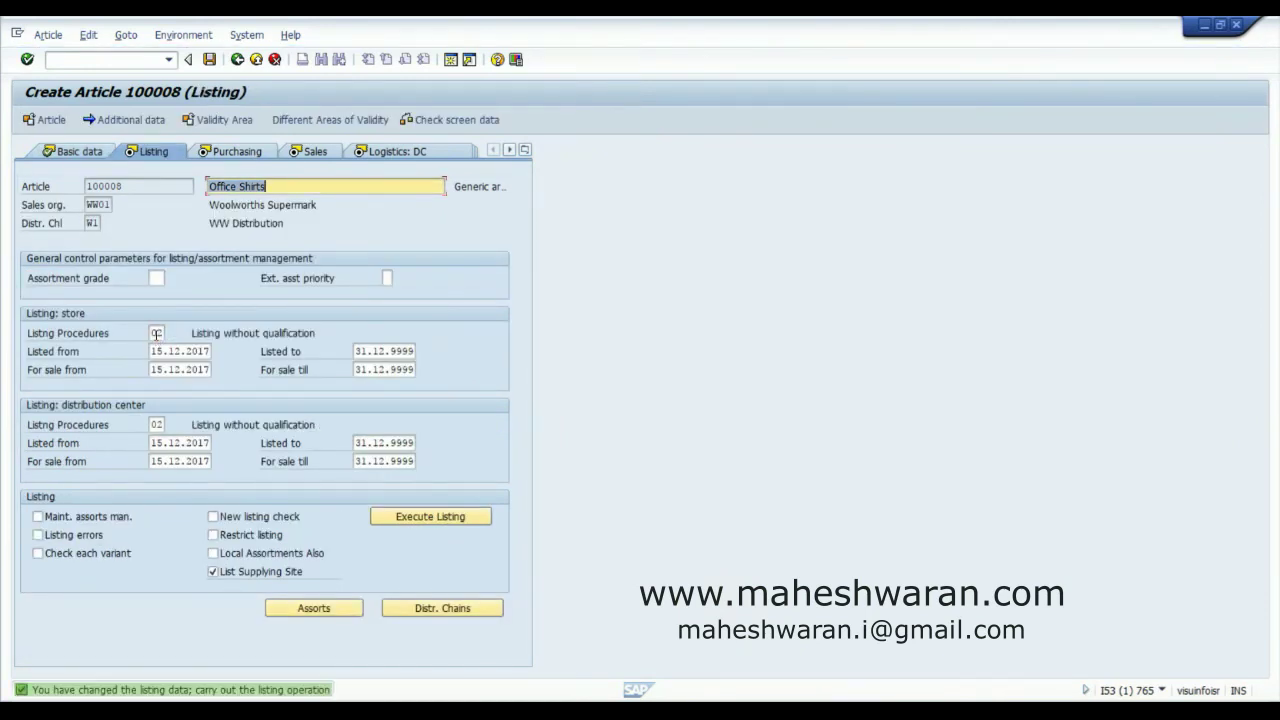
In the Purchasing data, enter purchasing group E01 and a net price of 1 EUR per EA.
left_click(229, 153)
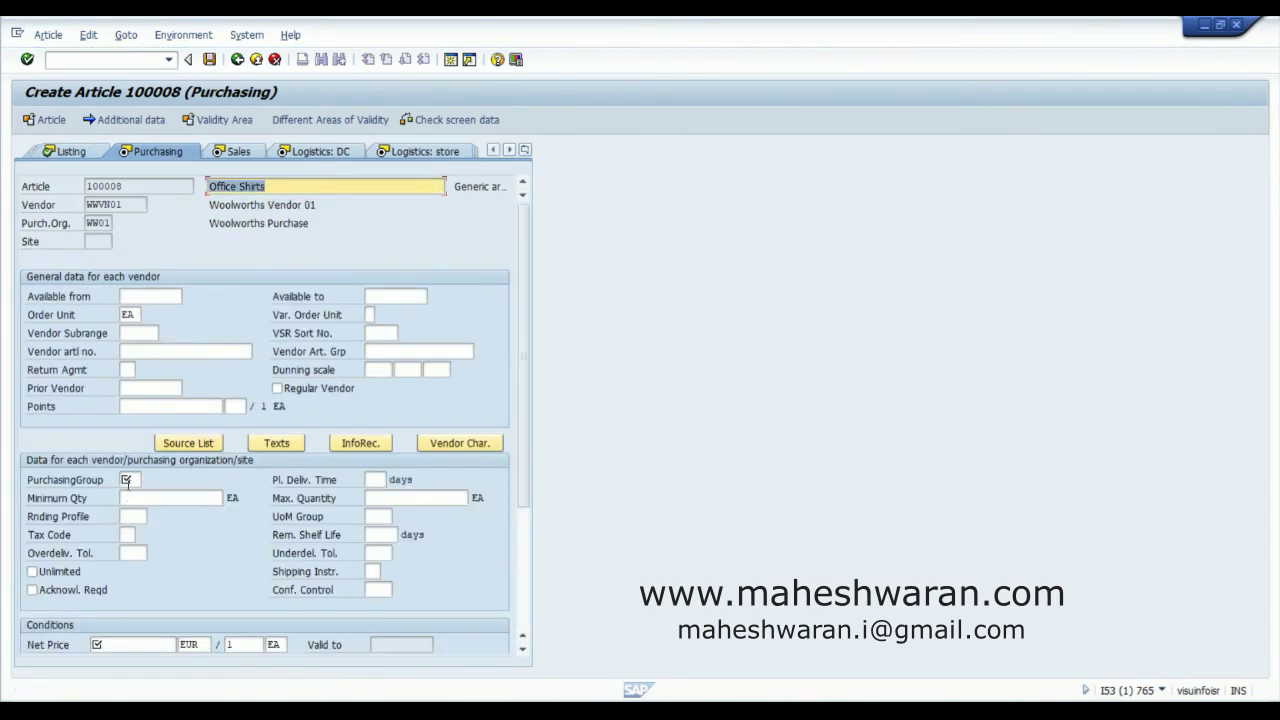
left_click(128, 479)
type("E01")
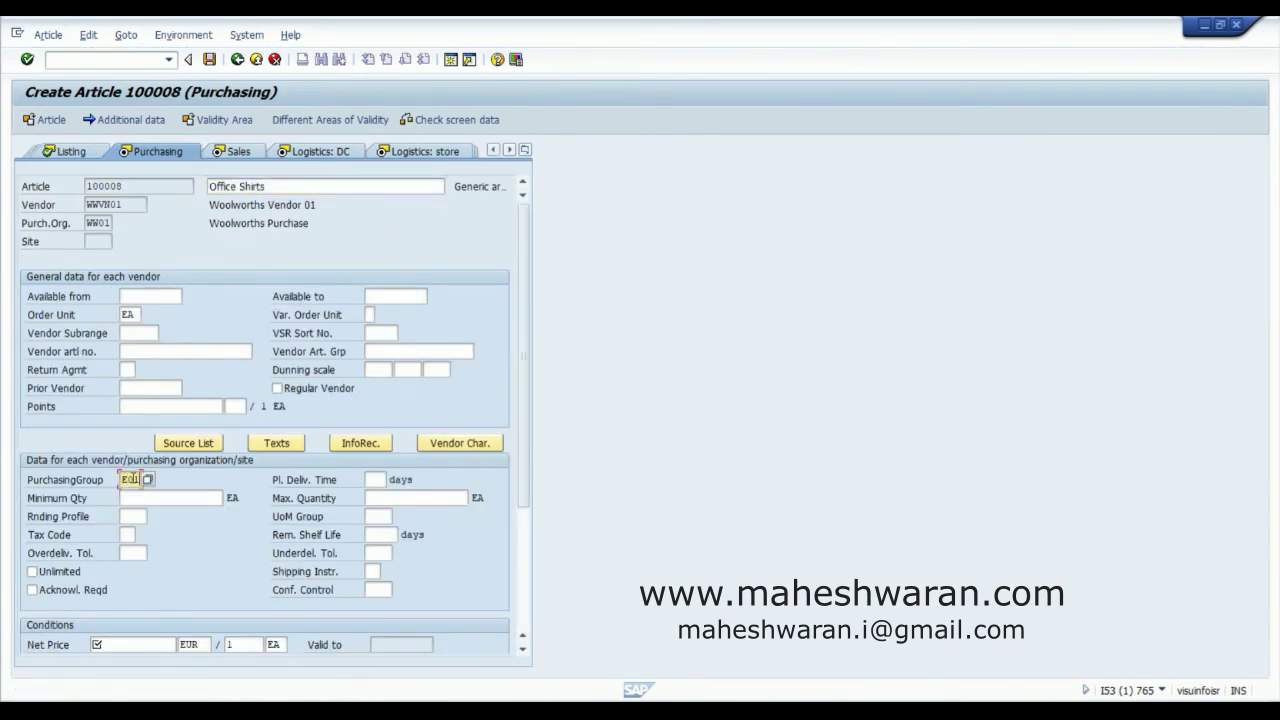
left_click(141, 647)
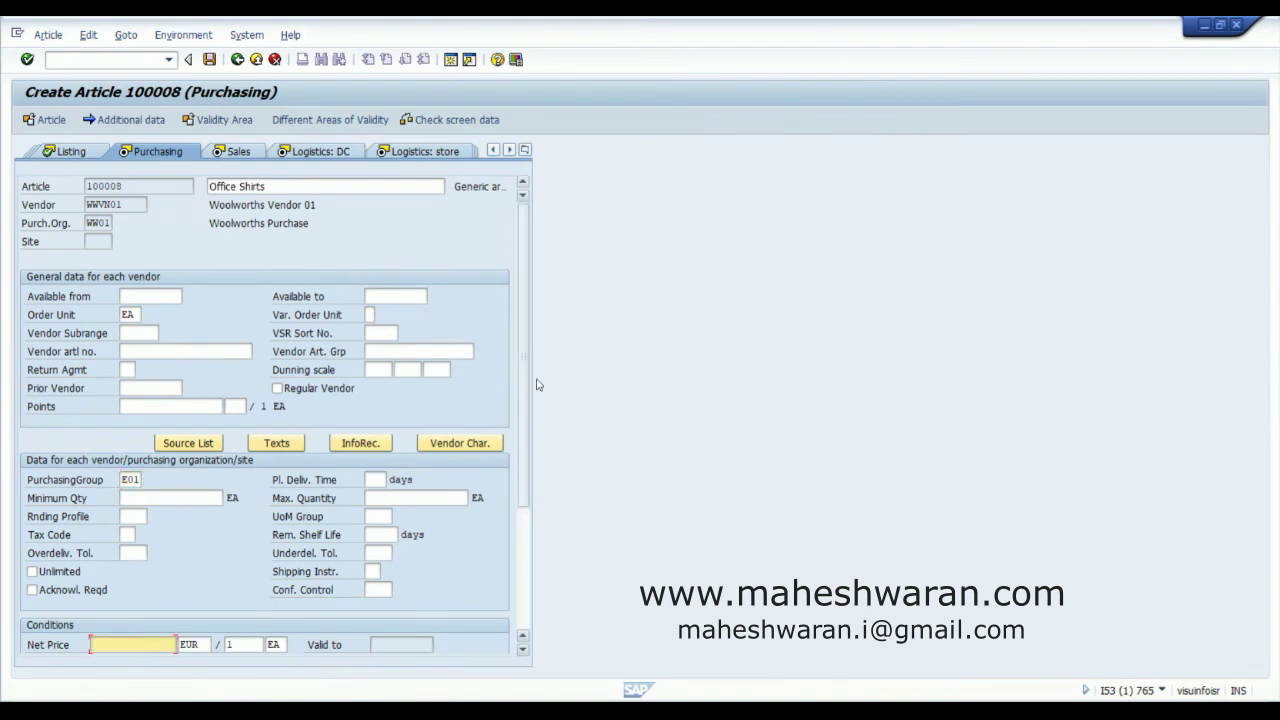
left_click_drag(524, 405, 532, 528)
scroll(532, 528, "down", 2)
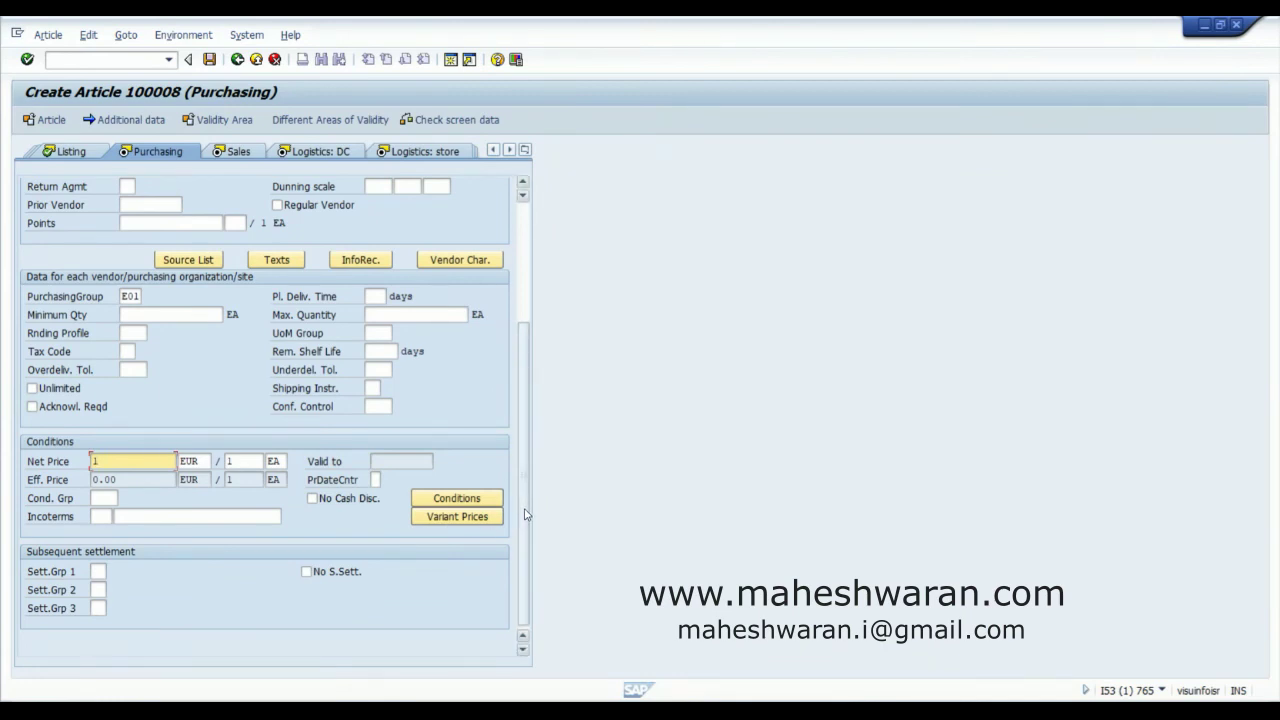
Accept the proposed validity period and set variant purchase prices: 1.10 for Medium Black, 1.20 for Large White and Large Blue, 1.5 for Extra Large Black.
left_click(474, 518)
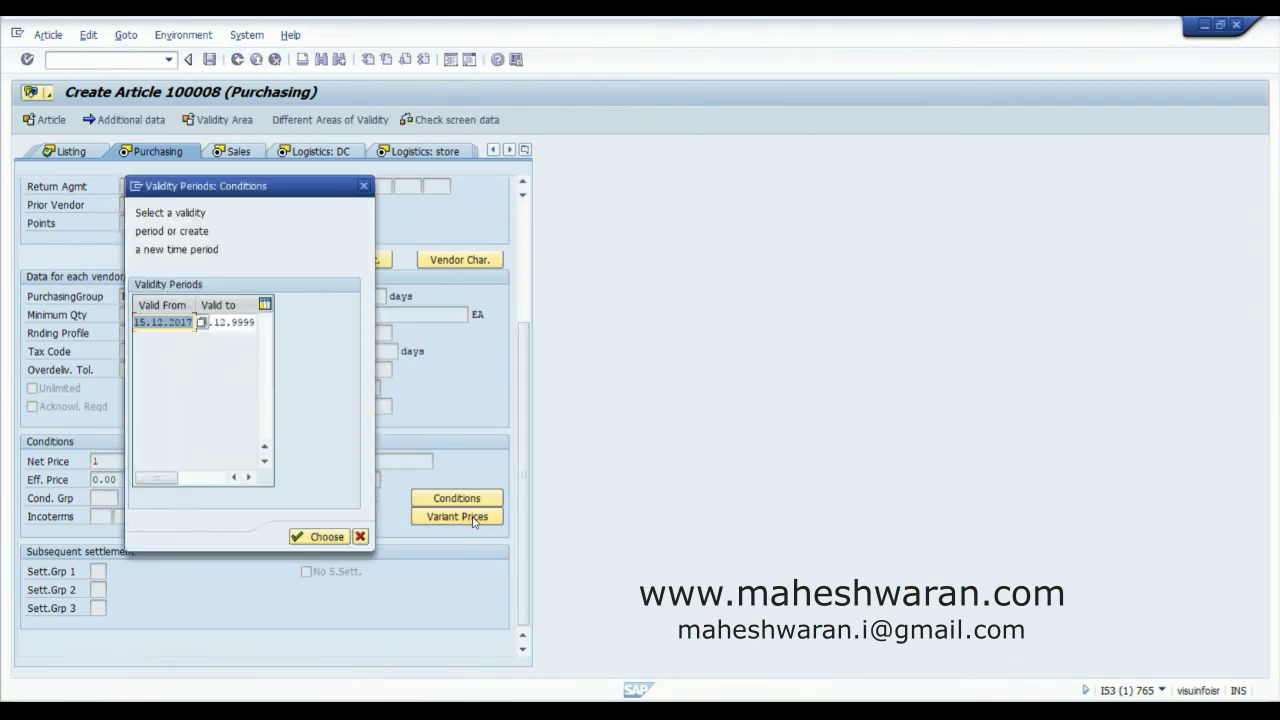
left_click(325, 537)
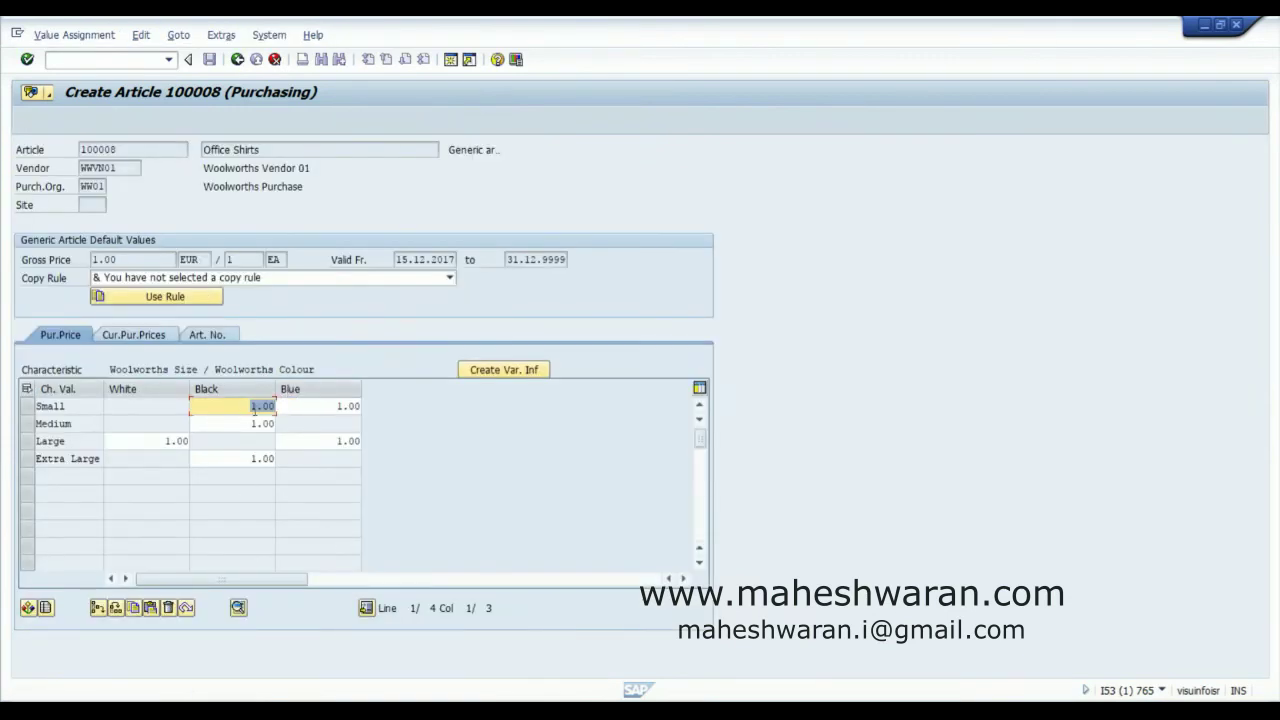
key("Down")
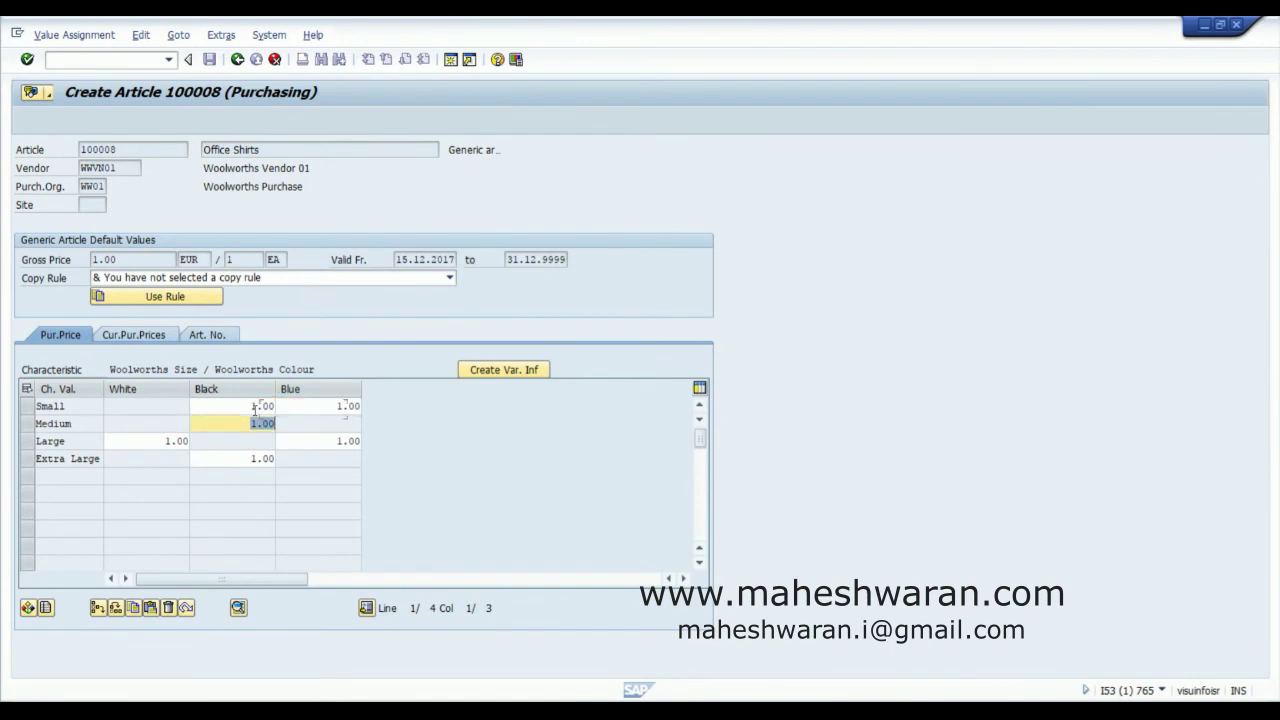
type("1.10")
key("Tab")
type("1")
key("Tab")
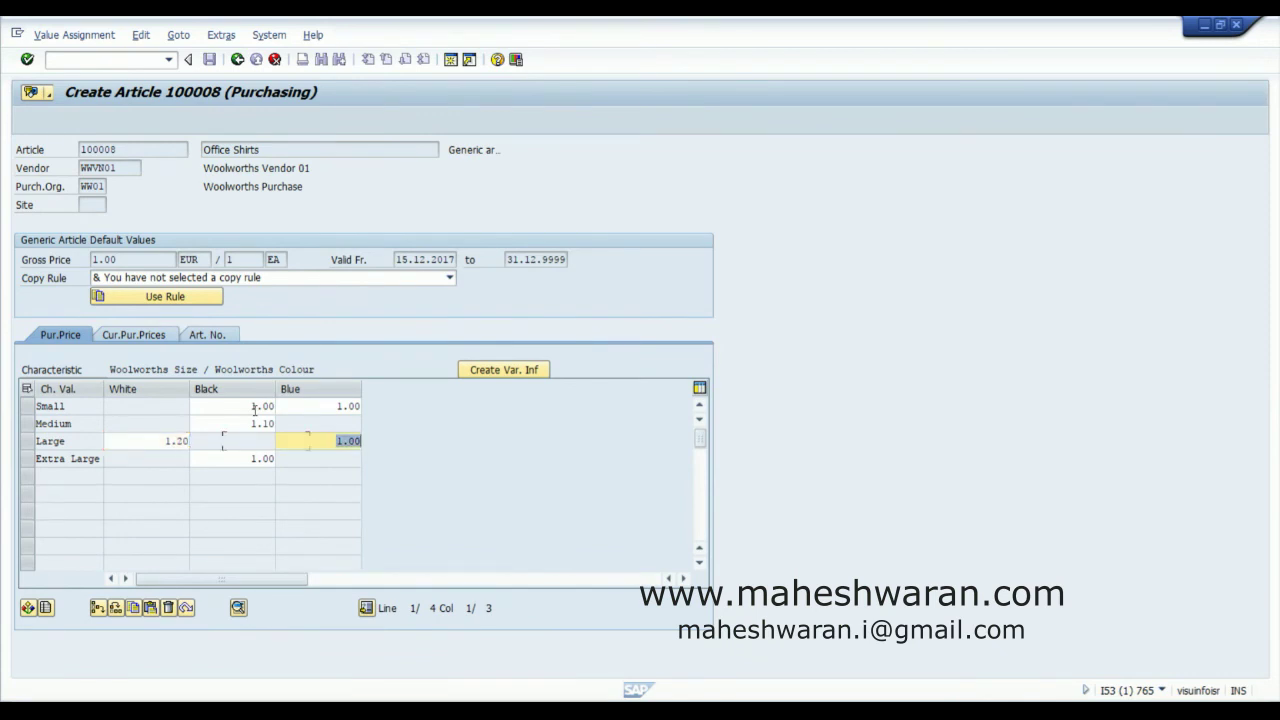
type(".20")
key("Tab")
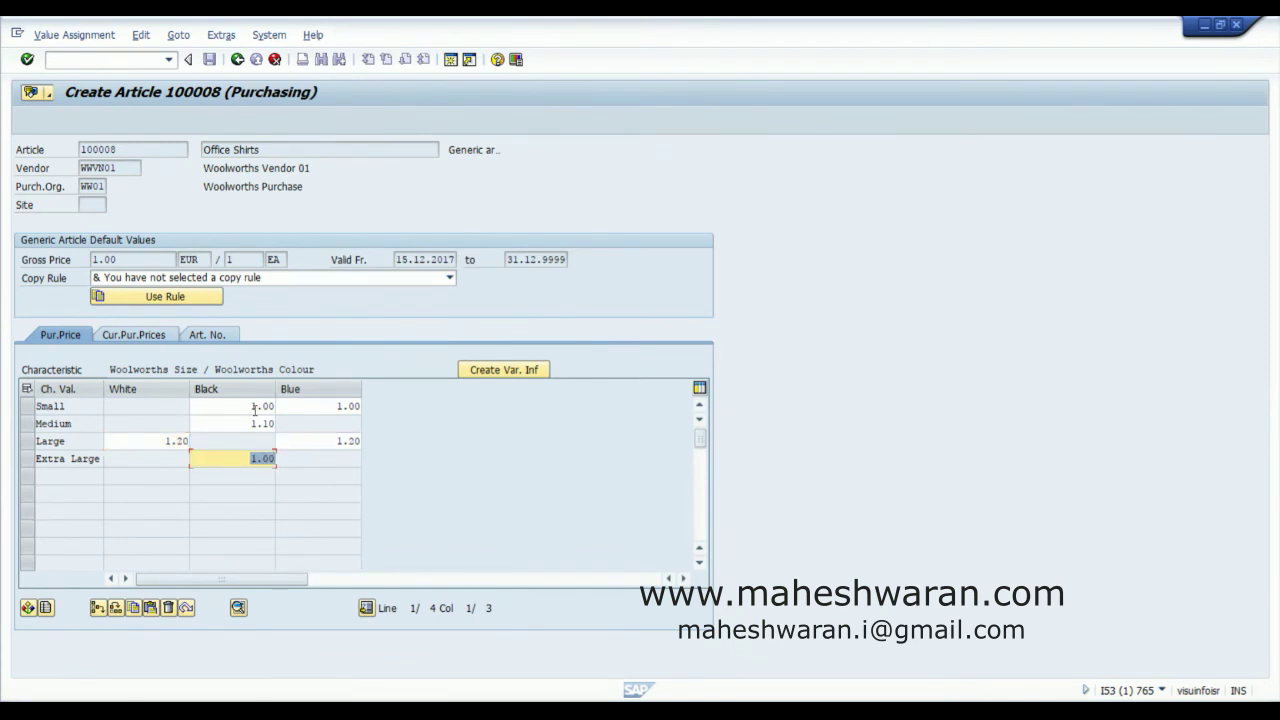
type("1.5")
key("Return")
left_click(238, 60)
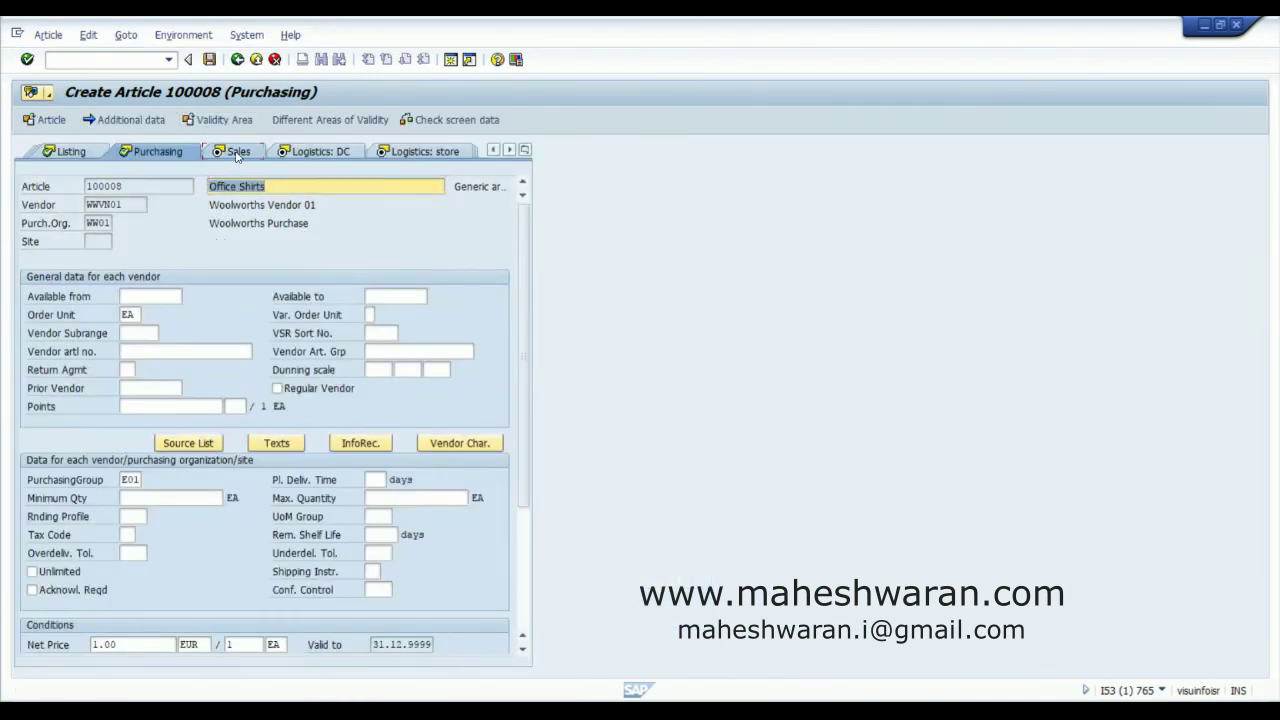
In the Sales data, enter a markup of 100% and recalculate the sales price.
left_click(238, 153)
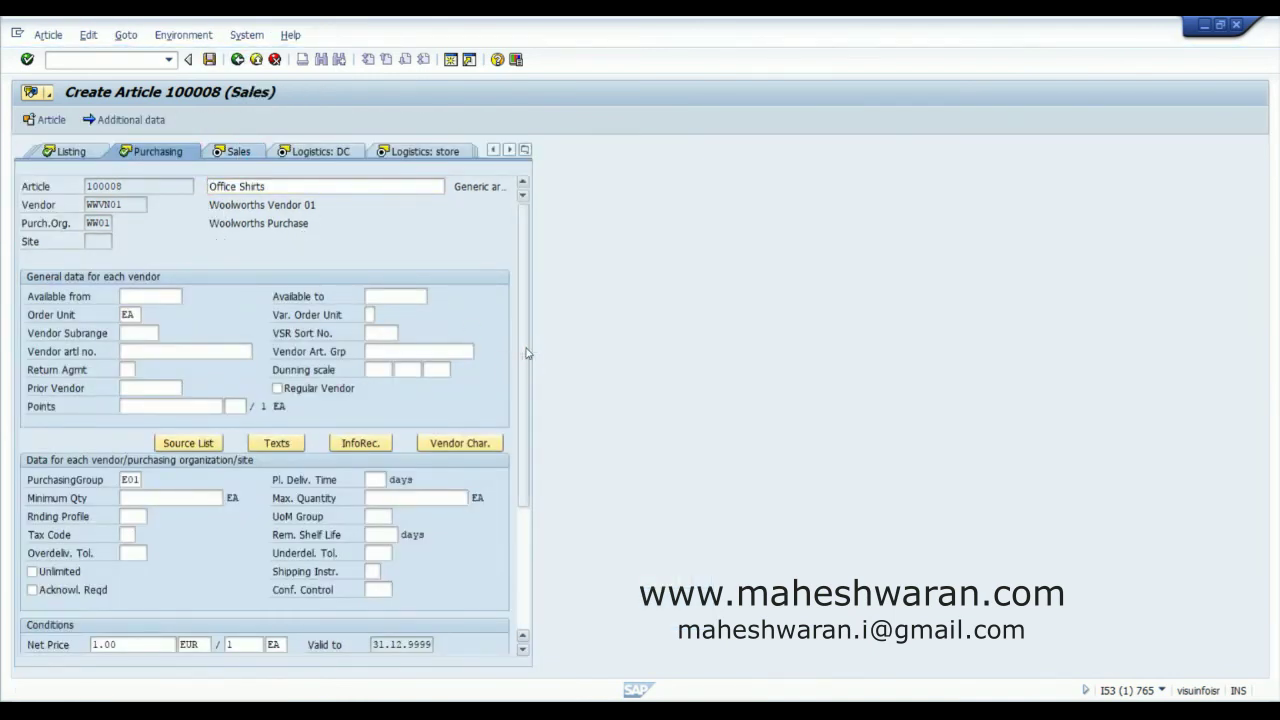
scroll(220, 468, "down", 3)
left_click(203, 477)
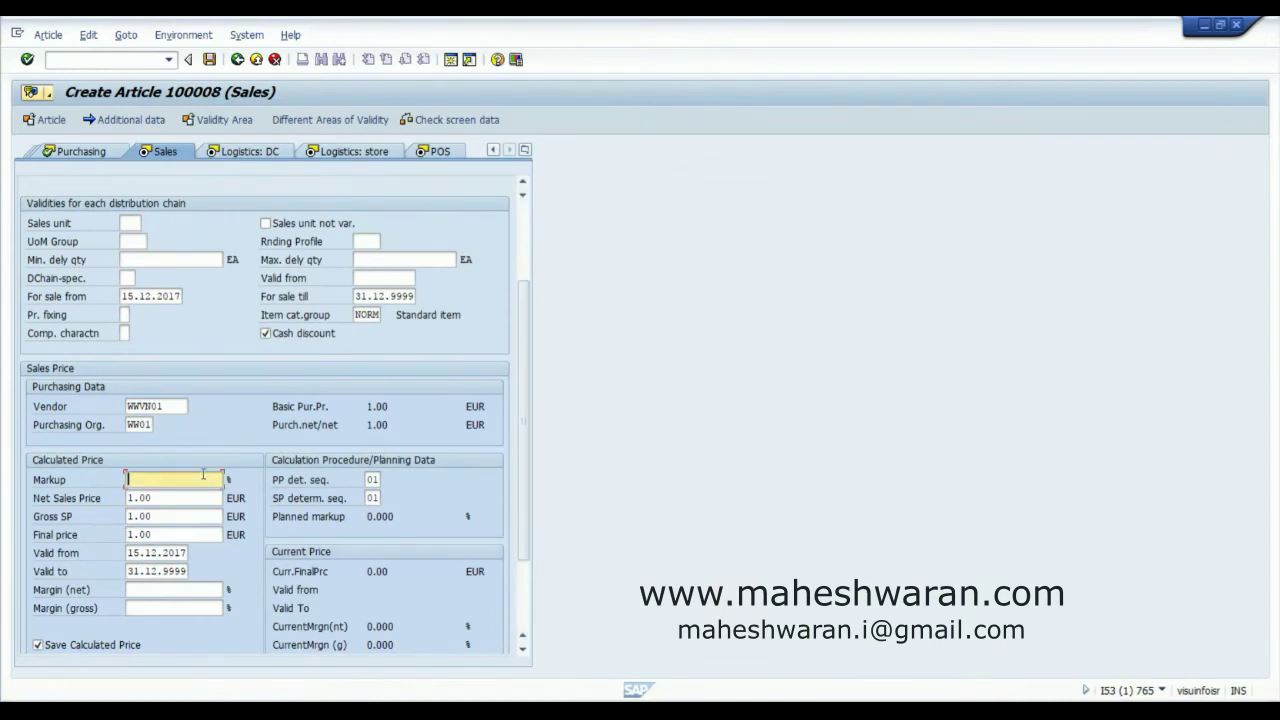
type("100")
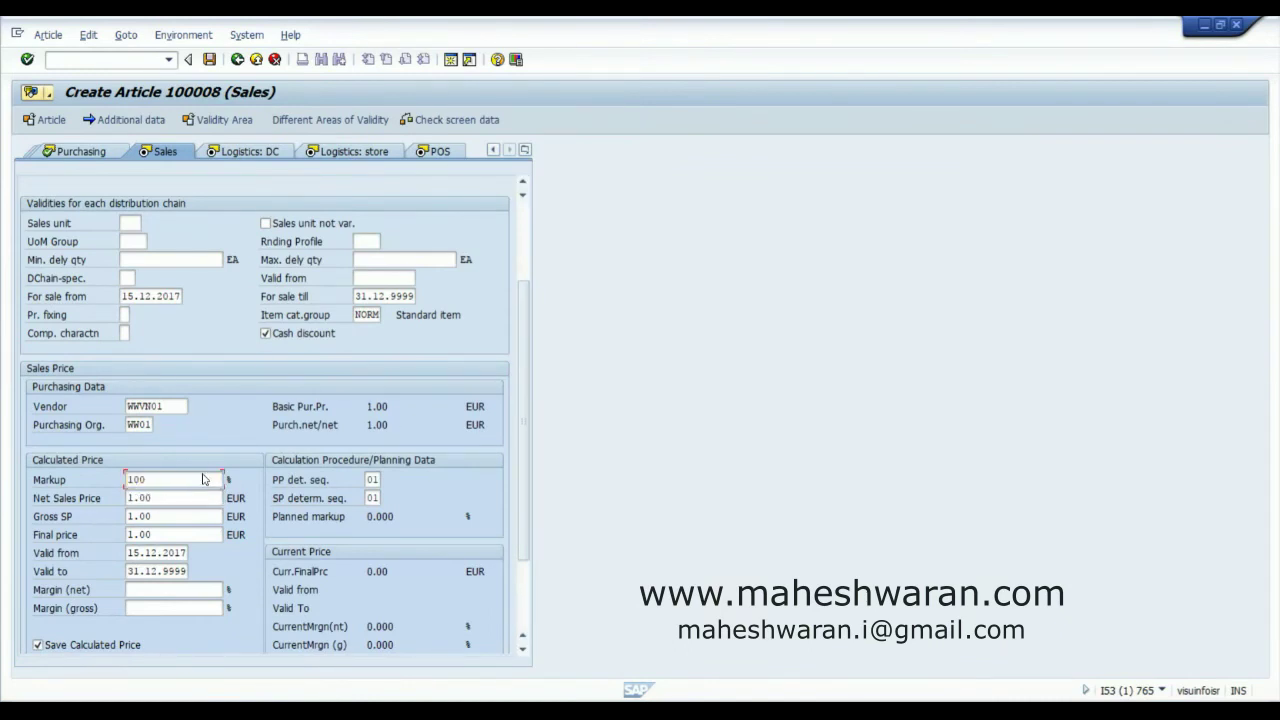
key("Return")
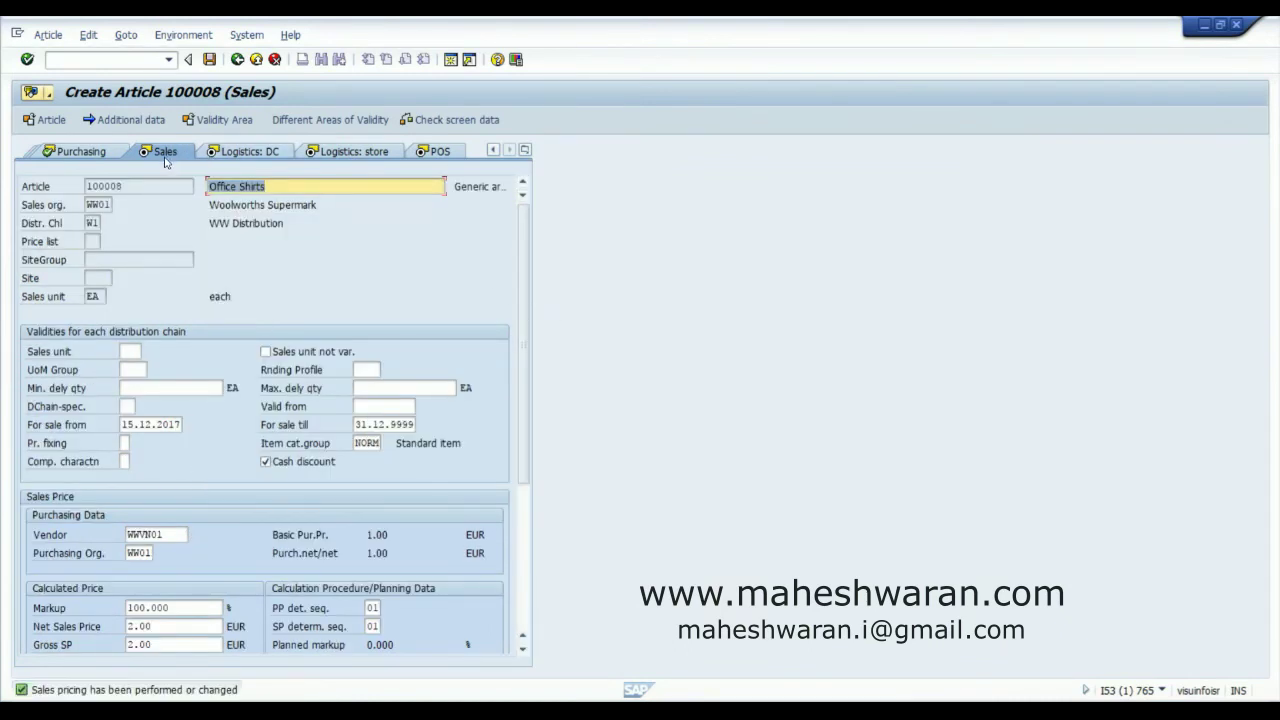
In the distribution center logistics data, enter RP type ND, availability check 02 and distribution profile OP1.
left_click(241, 156)
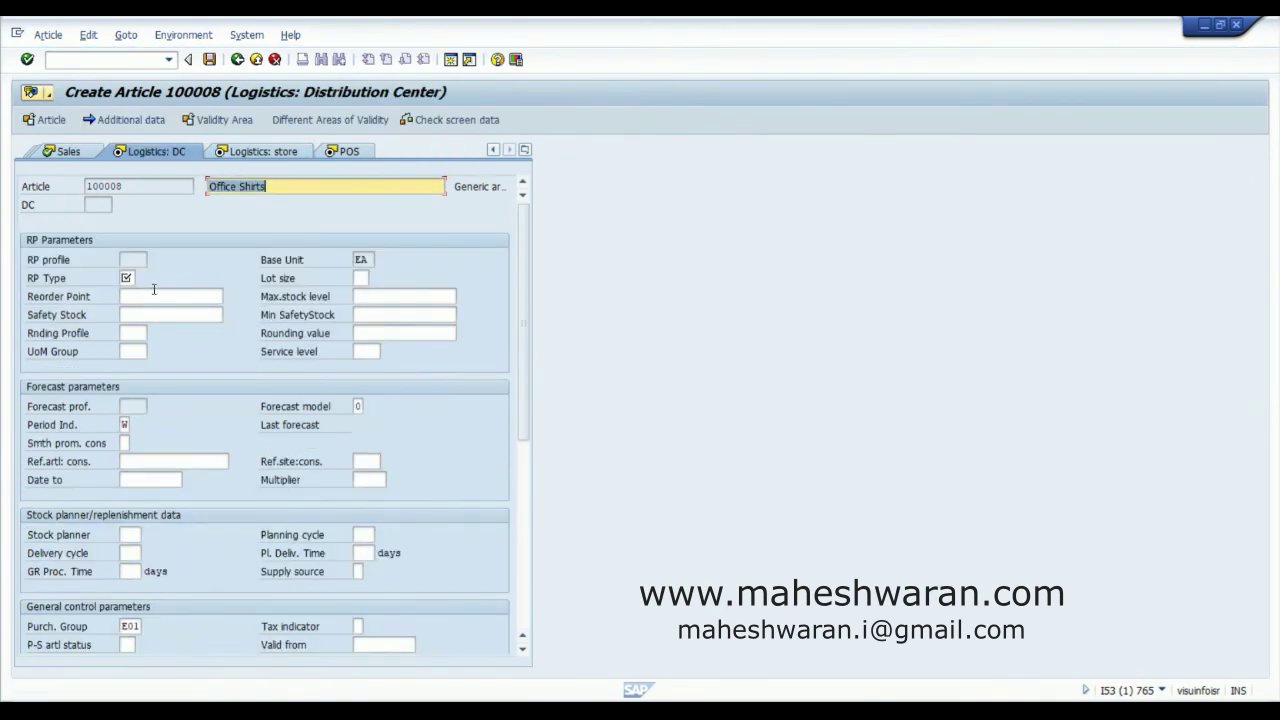
left_click(126, 278)
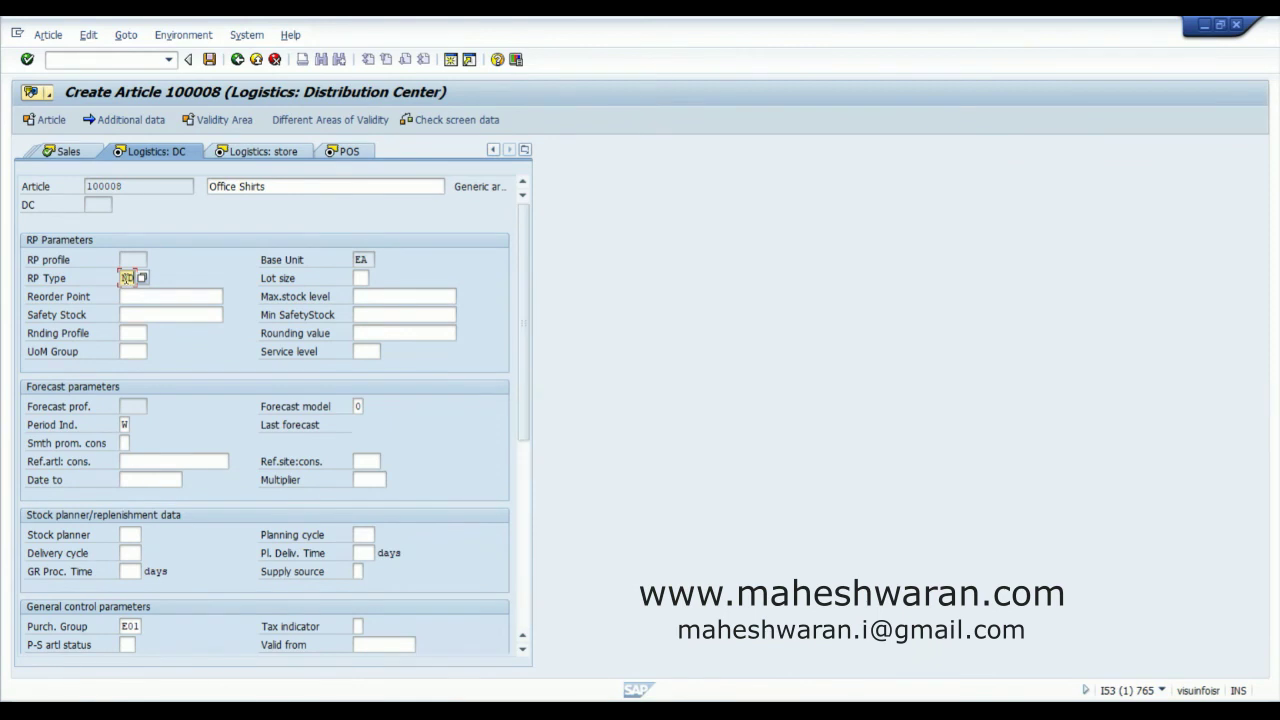
scroll(528, 368, "down", 3)
scroll(527, 408, "down", 5)
left_click(361, 461)
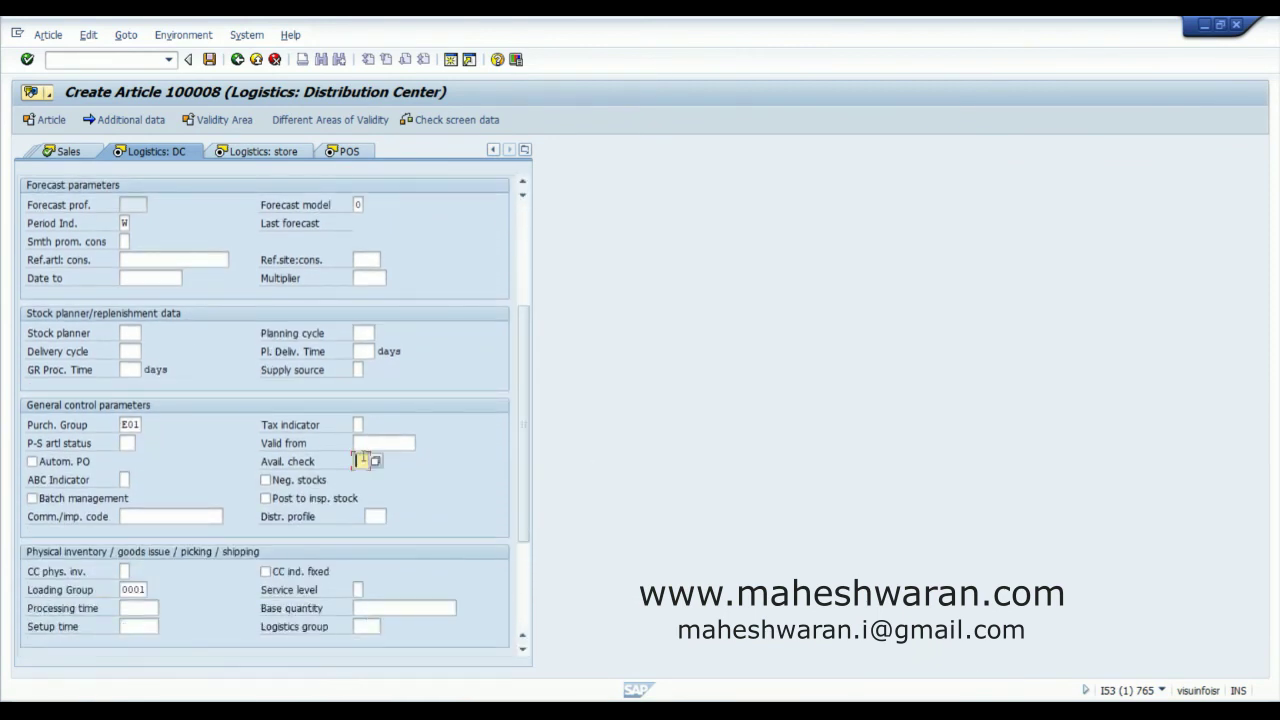
type("02")
left_click(378, 516)
type("OPL")
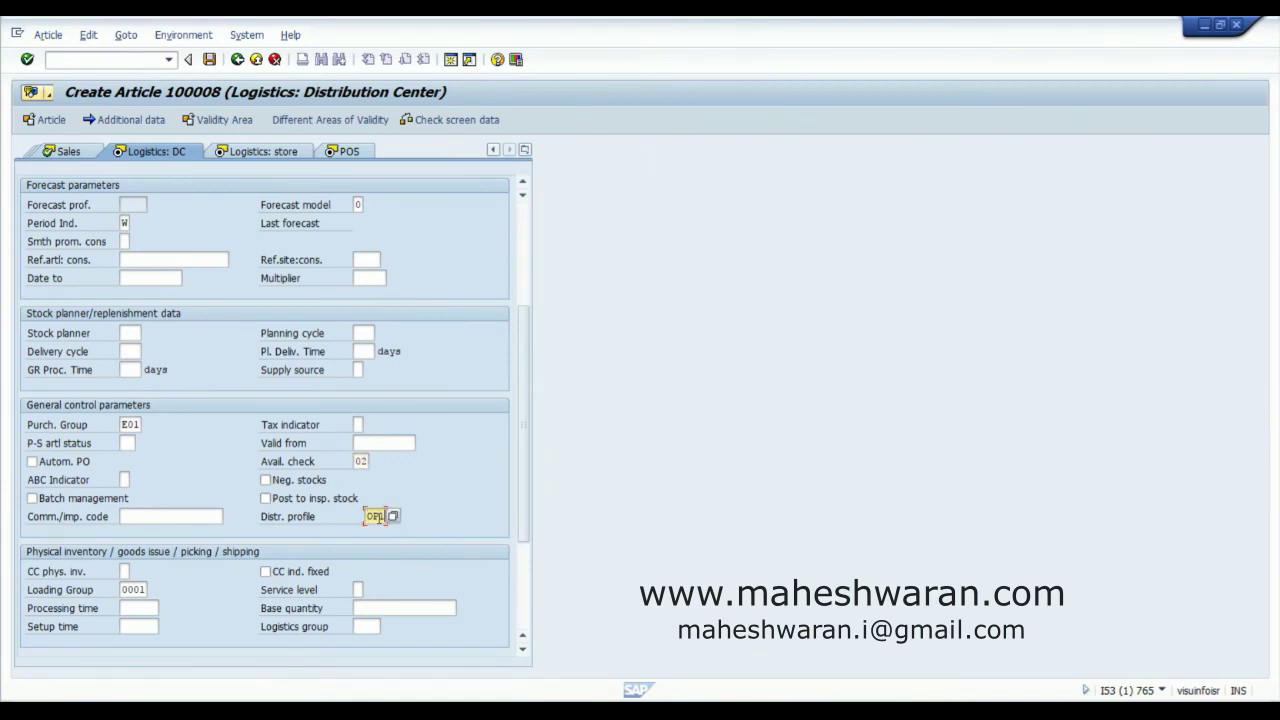
Enter storage location 0006 in the distribution center's storage data.
scroll(527, 450, "down", 5)
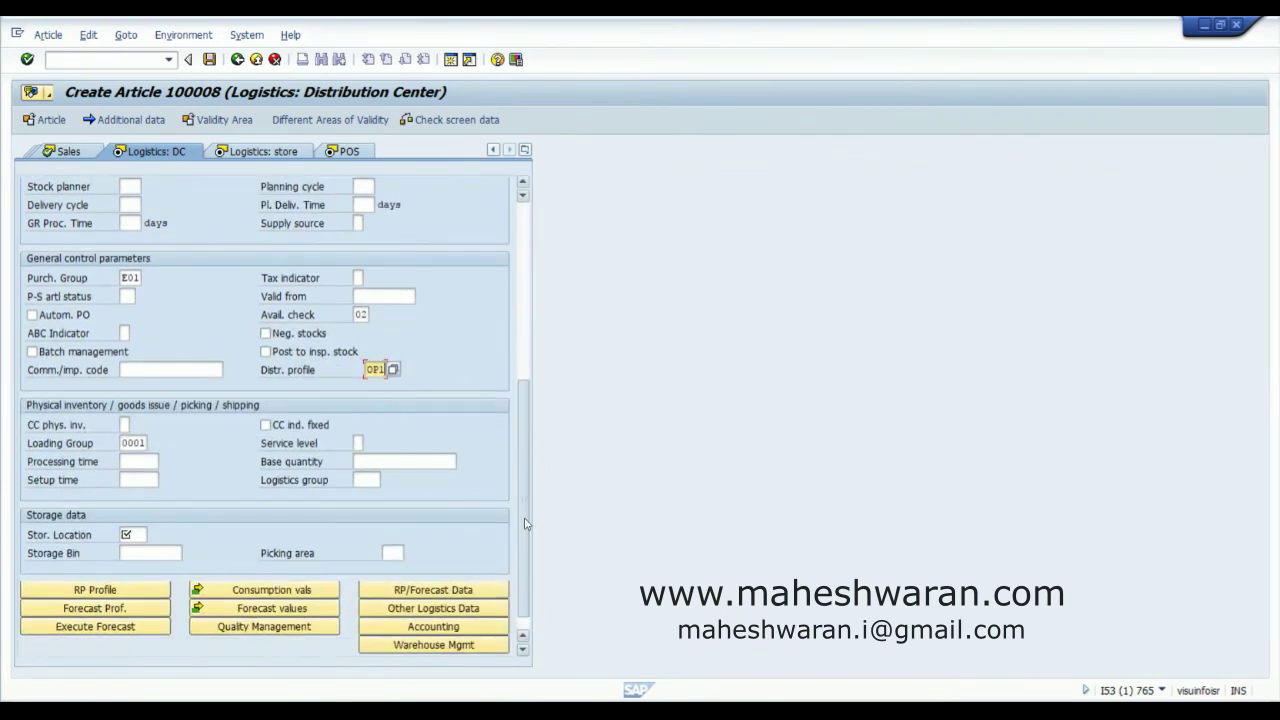
left_click(141, 536)
type("0006")
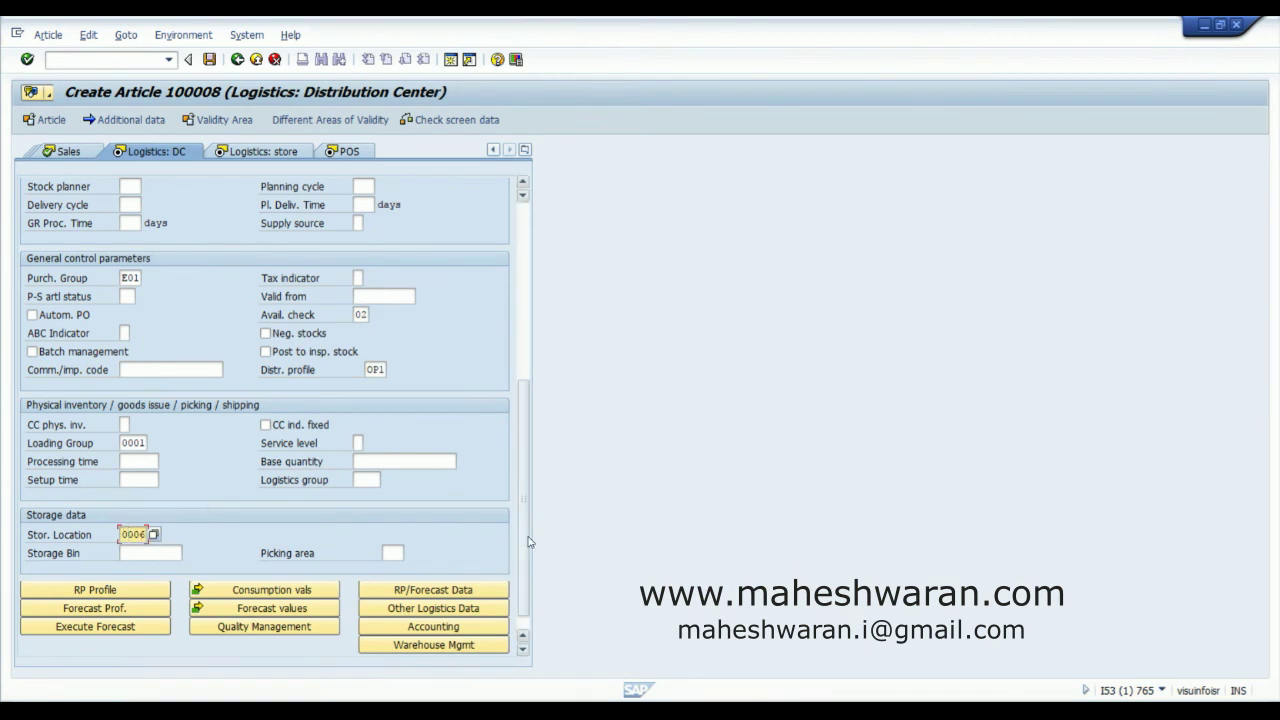
scroll(527, 560, "down", 1)
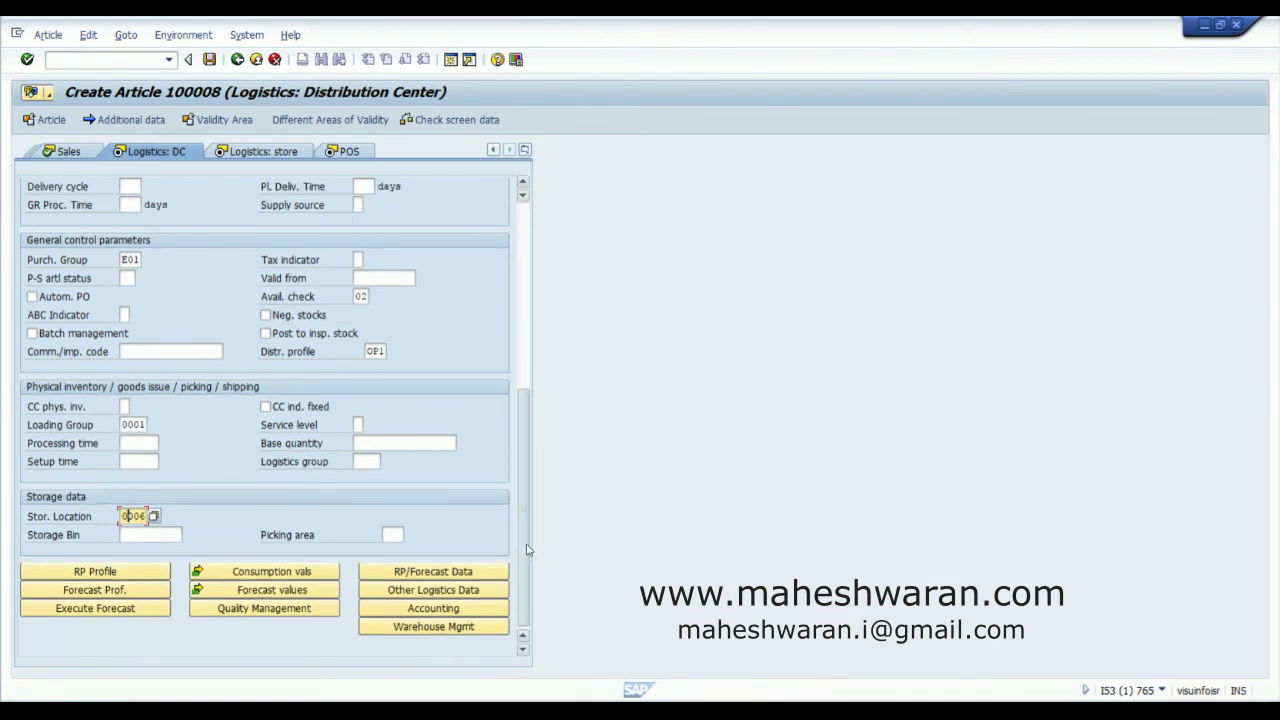
left_click_drag(528, 548, 541, 317)
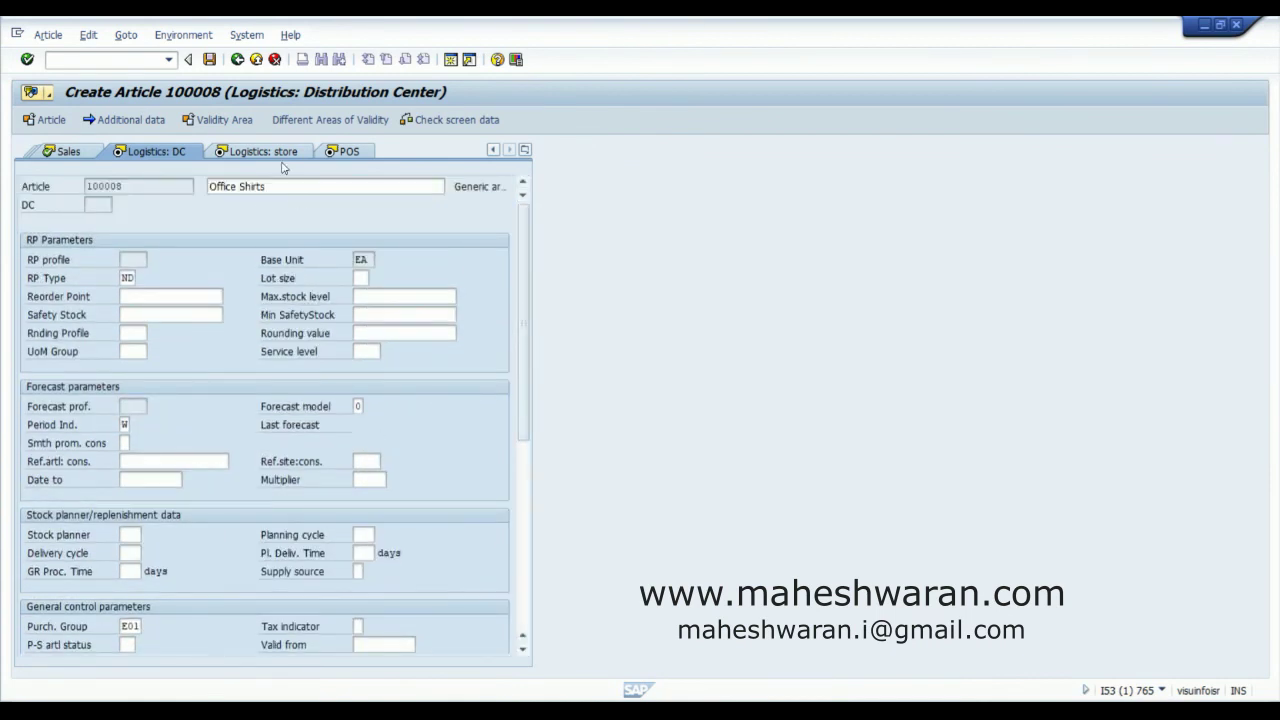
Open the distribution center's warehouse management data for warehouse number PC1 and return to the logistics data.
left_click_drag(524, 343, 529, 590)
left_click(449, 628)
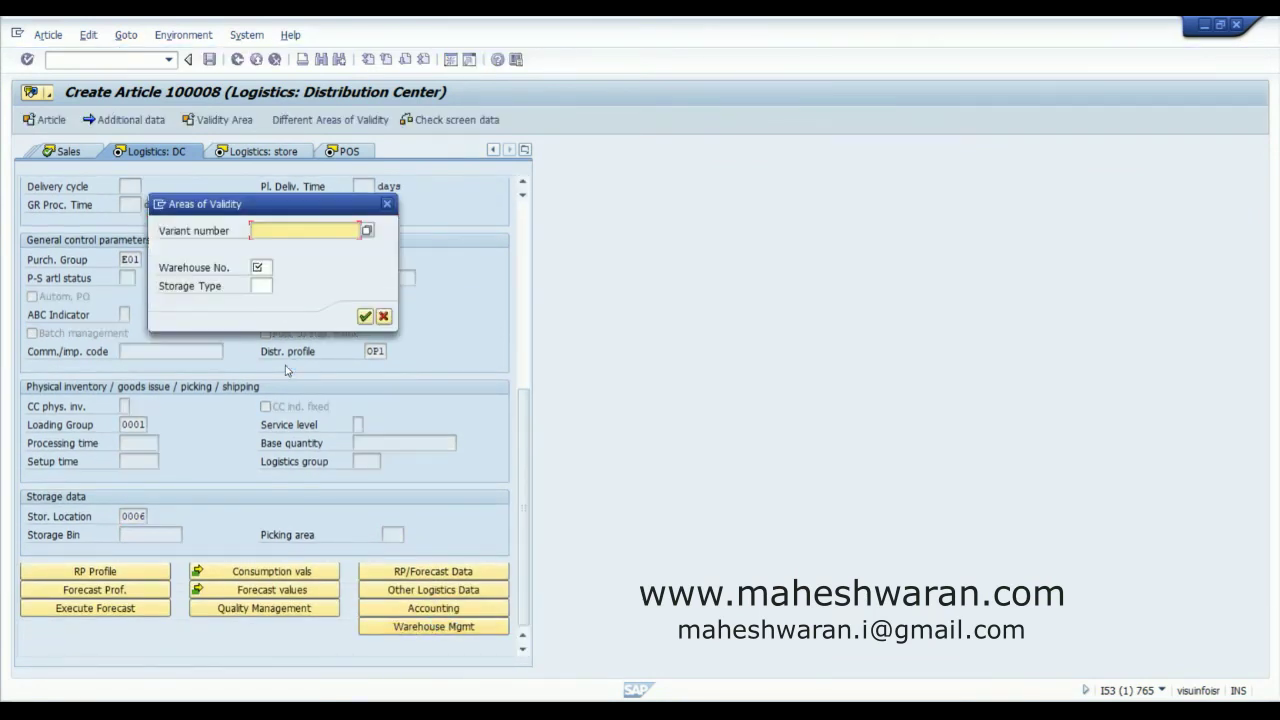
left_click(266, 268)
type("PC1")
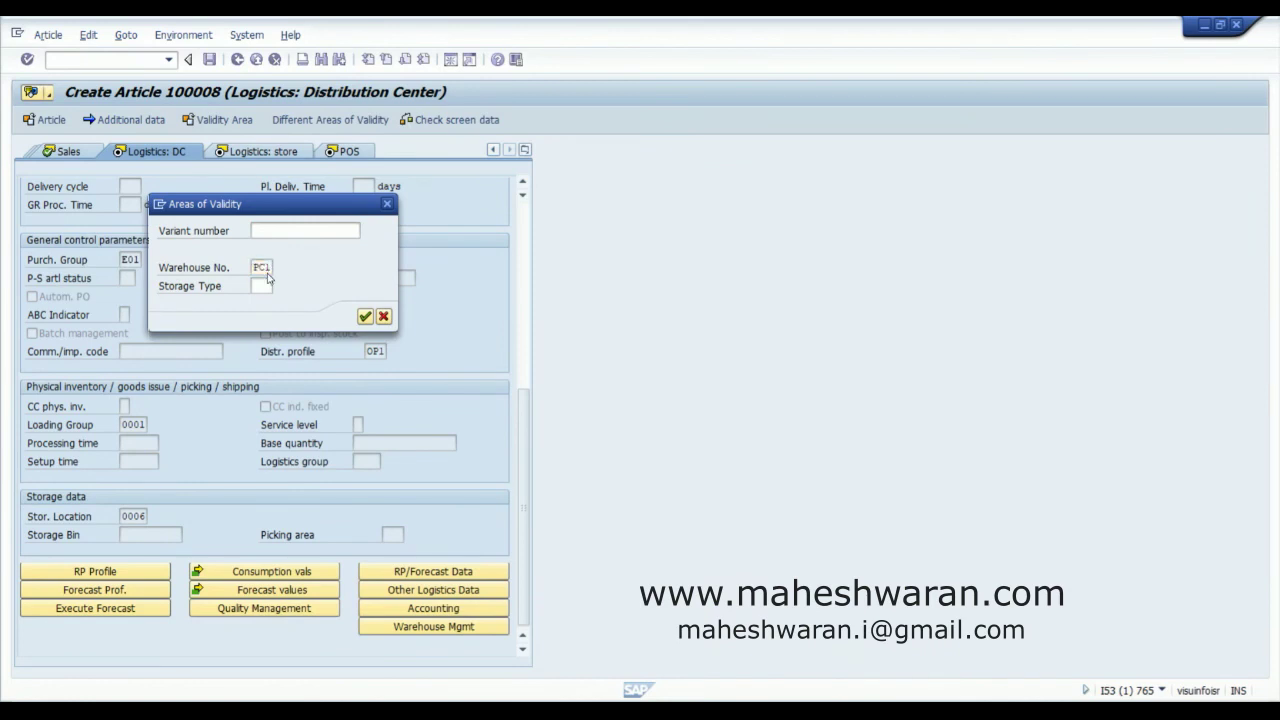
key("Return")
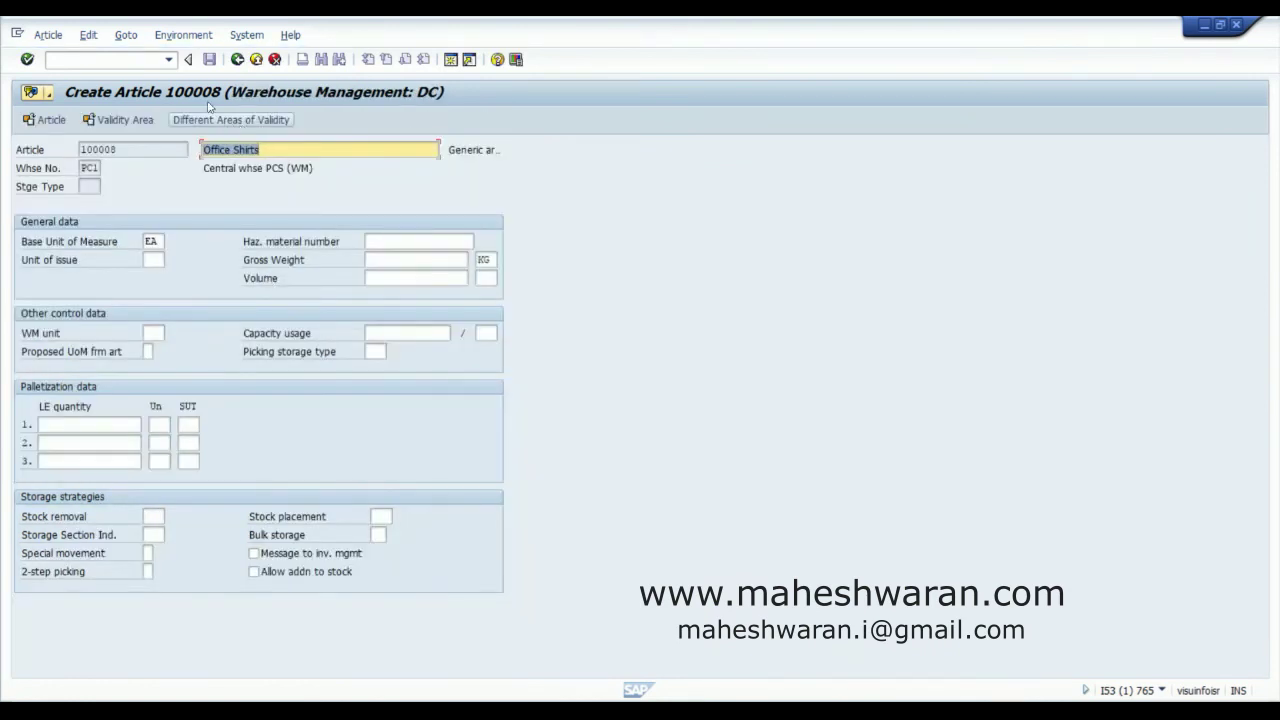
left_click(237, 60)
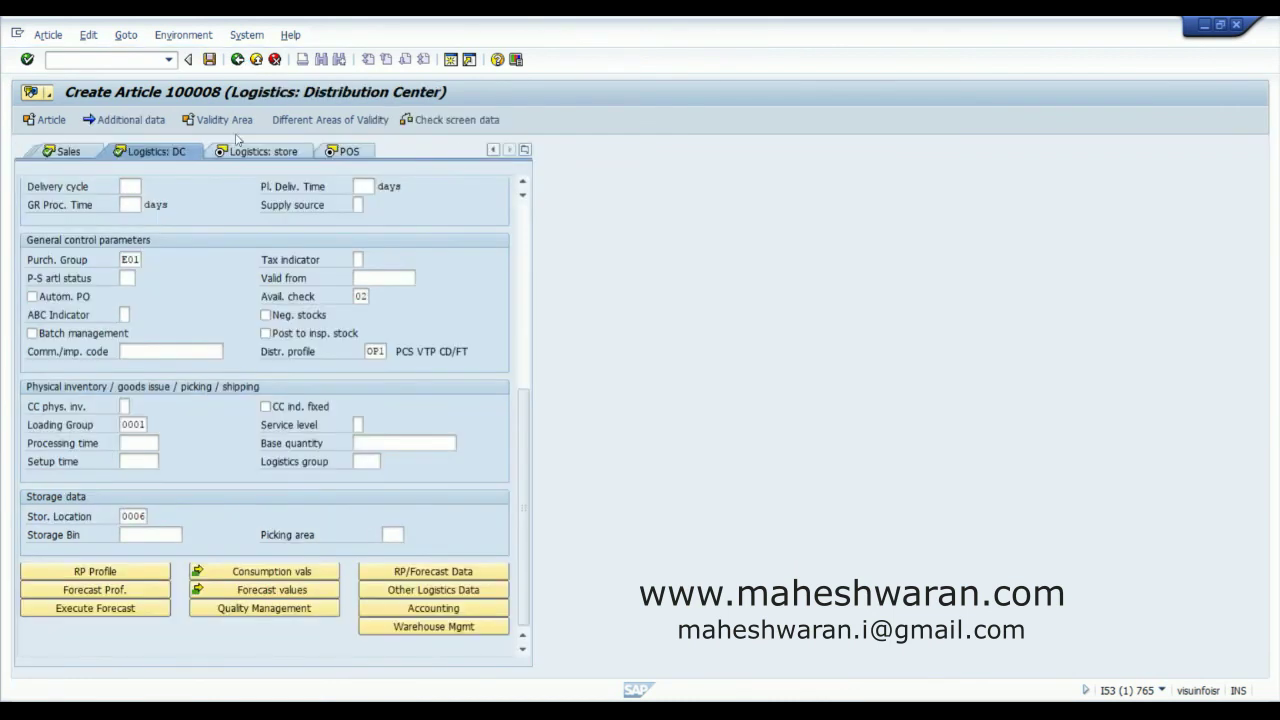
In the store logistics data, enter RP type ND and availability check 02.
left_click(237, 152)
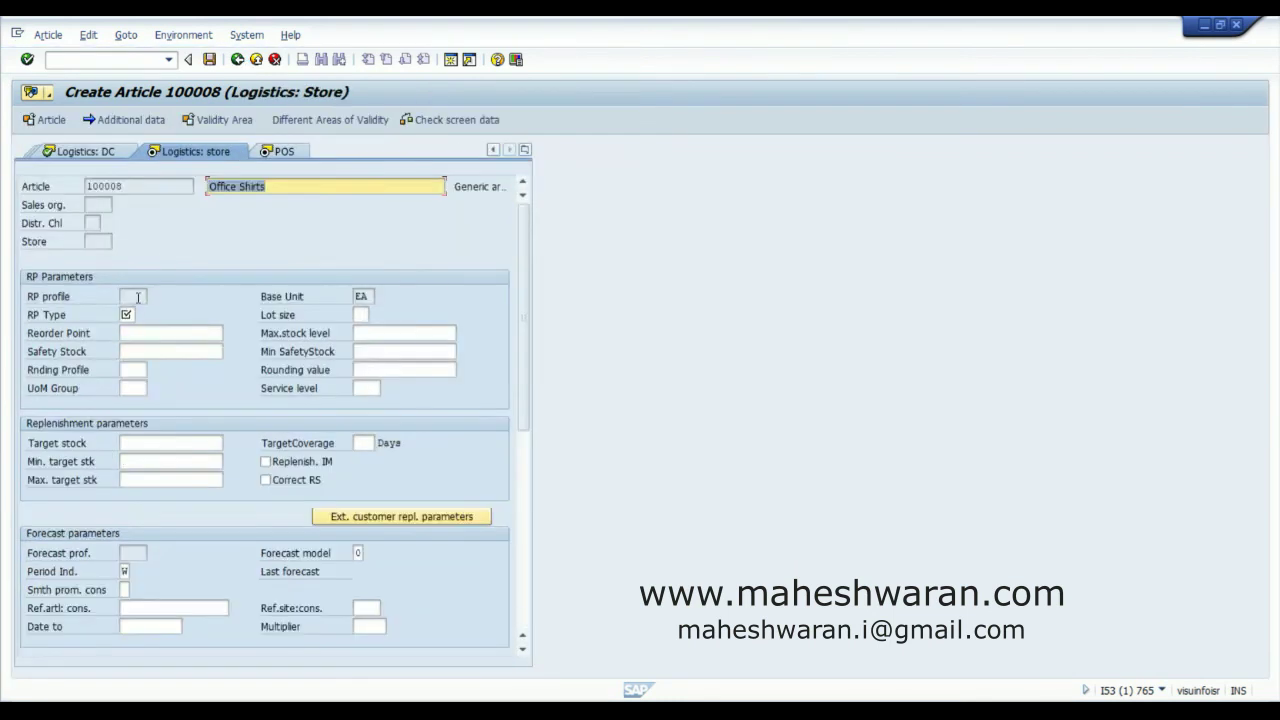
left_click(126, 314)
type("ND")
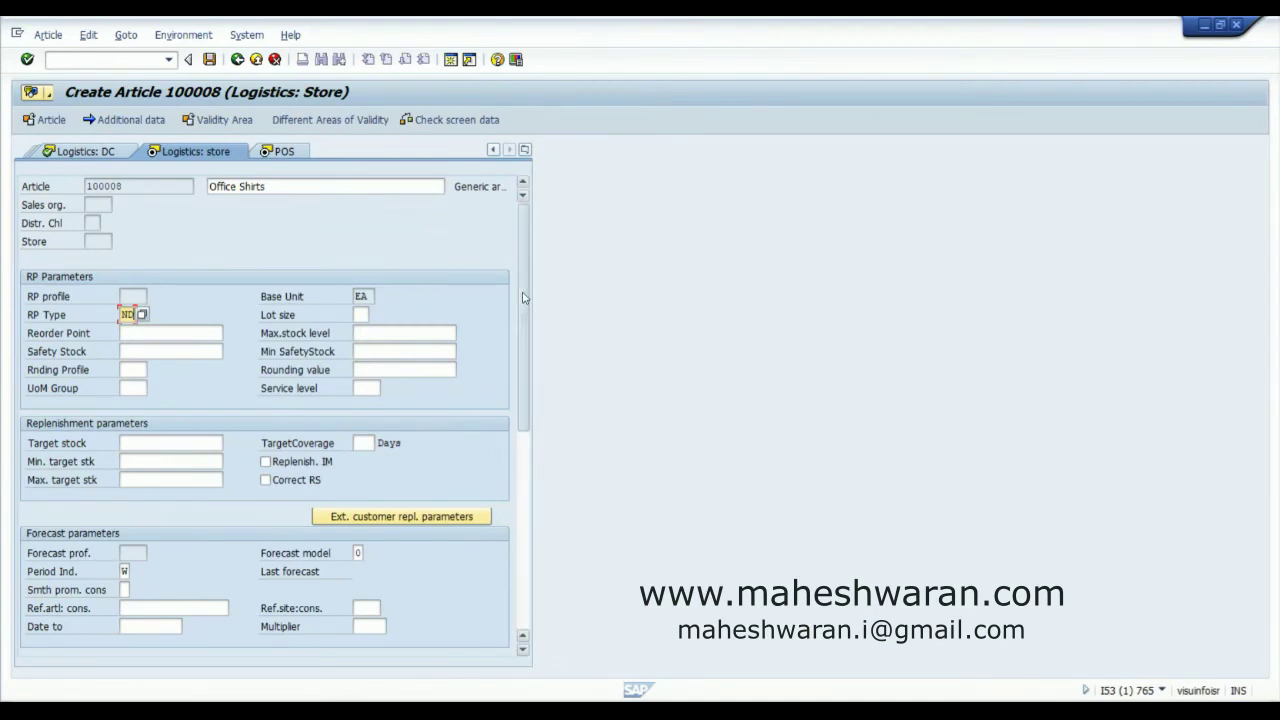
left_click_drag(526, 294, 528, 422)
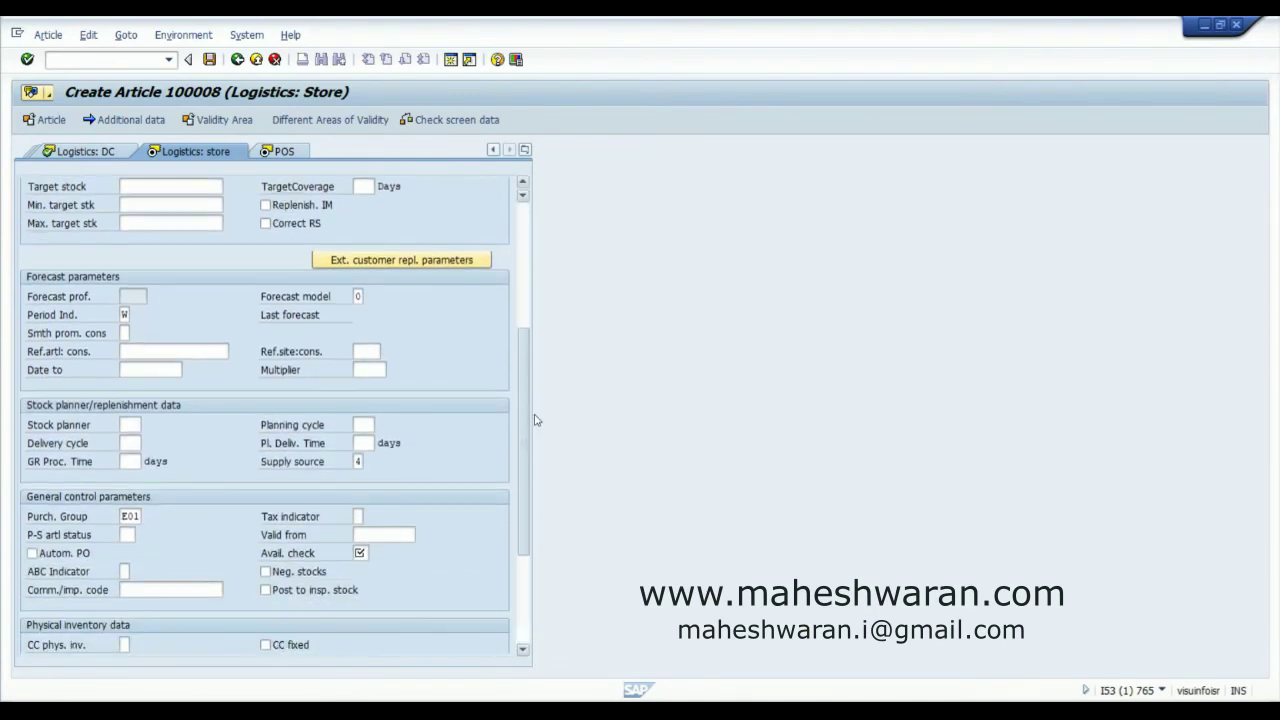
left_click(359, 552)
type("02")
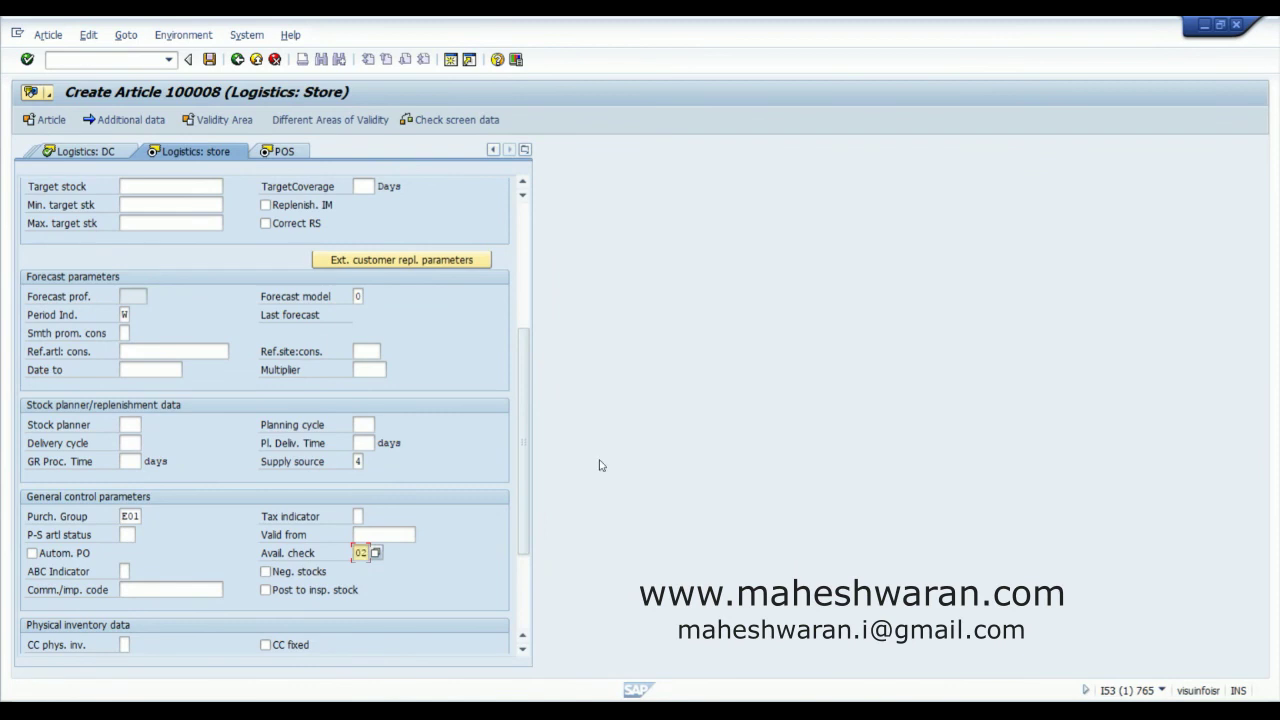
Enter storage location 0001 in the store's storage data.
scroll(534, 497, "down", 5)
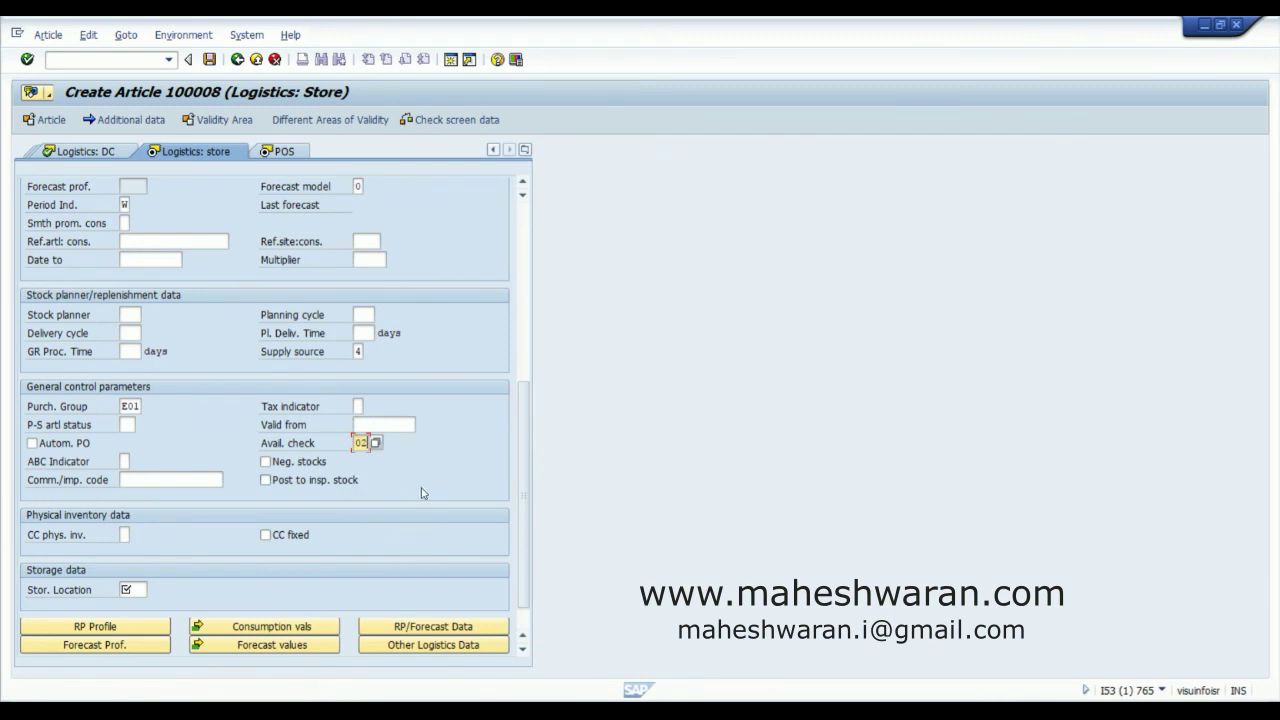
scroll(525, 508, "down", 1)
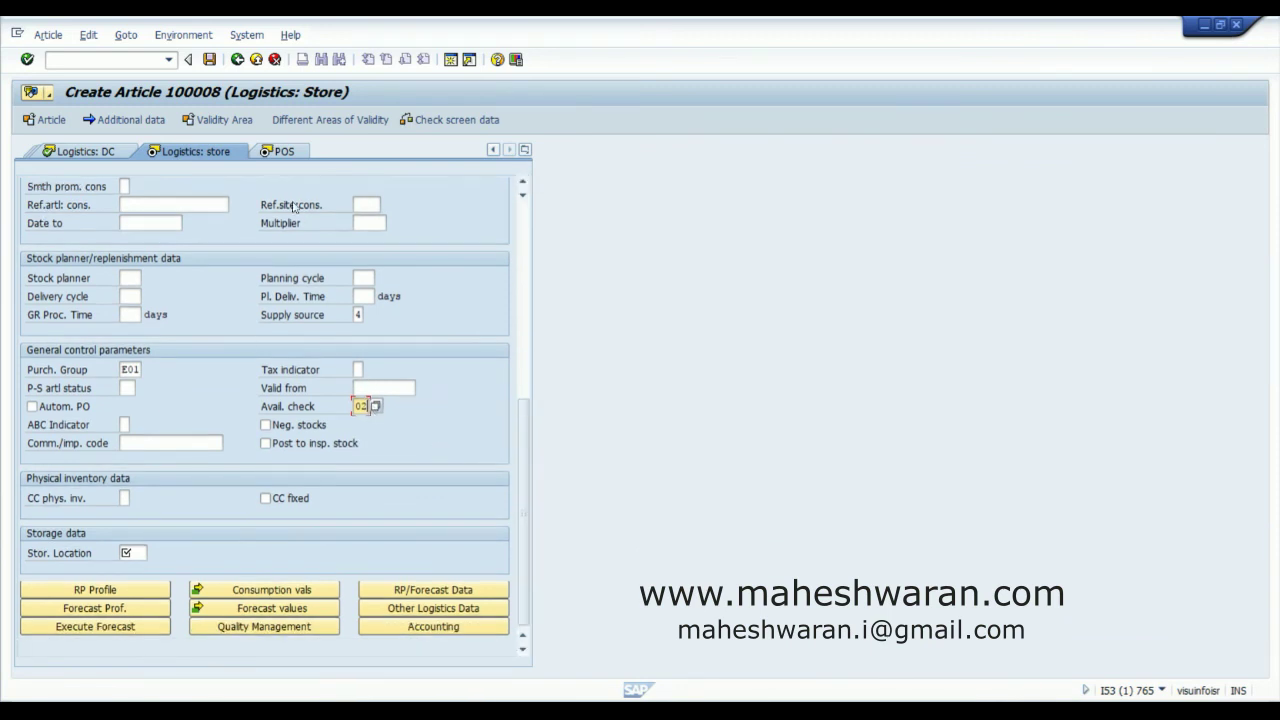
left_click(131, 549)
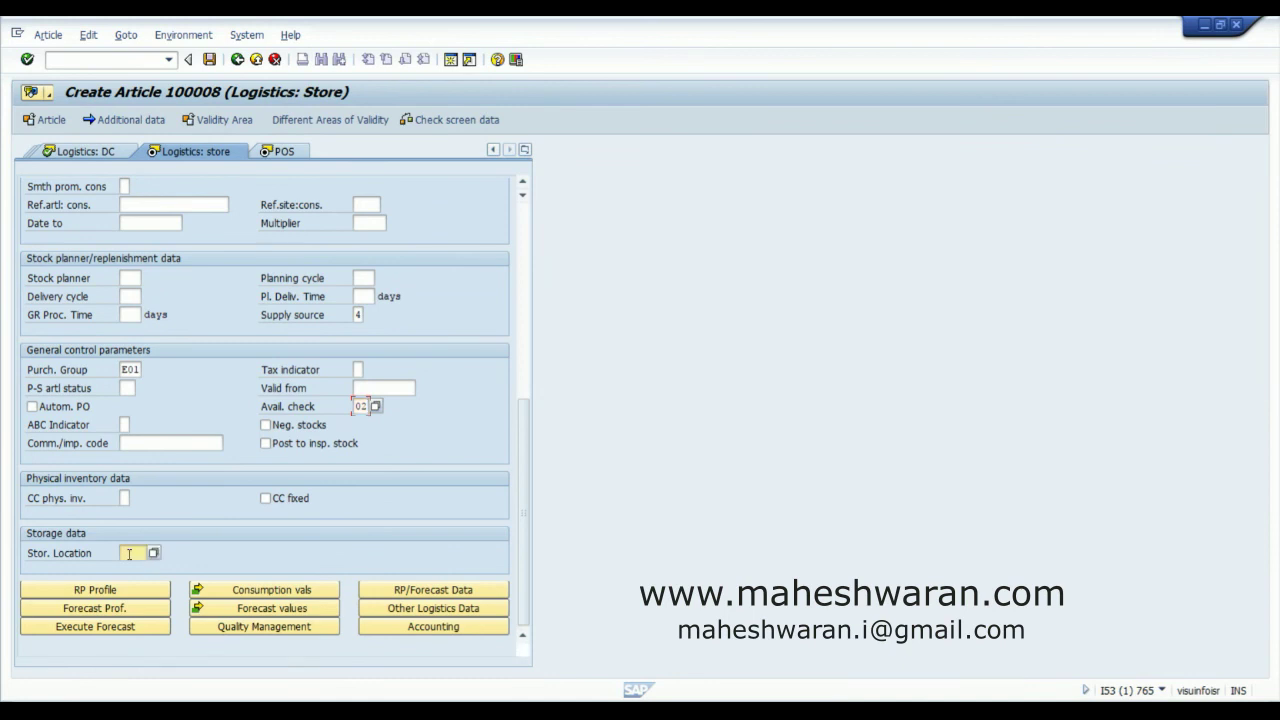
type("0001")
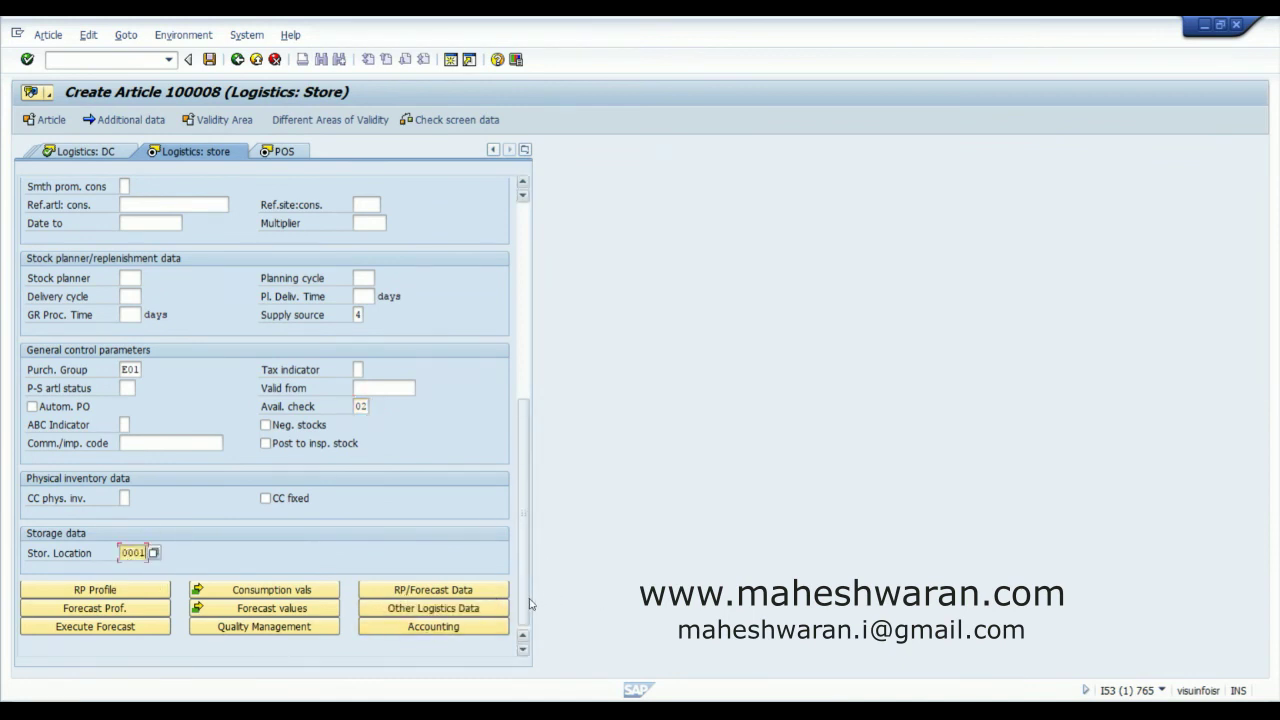
left_click_drag(527, 607, 552, 377)
Continue to the POS data, save the generic article with its variants and return to the SAP Easy Access menu.
left_click(285, 152)
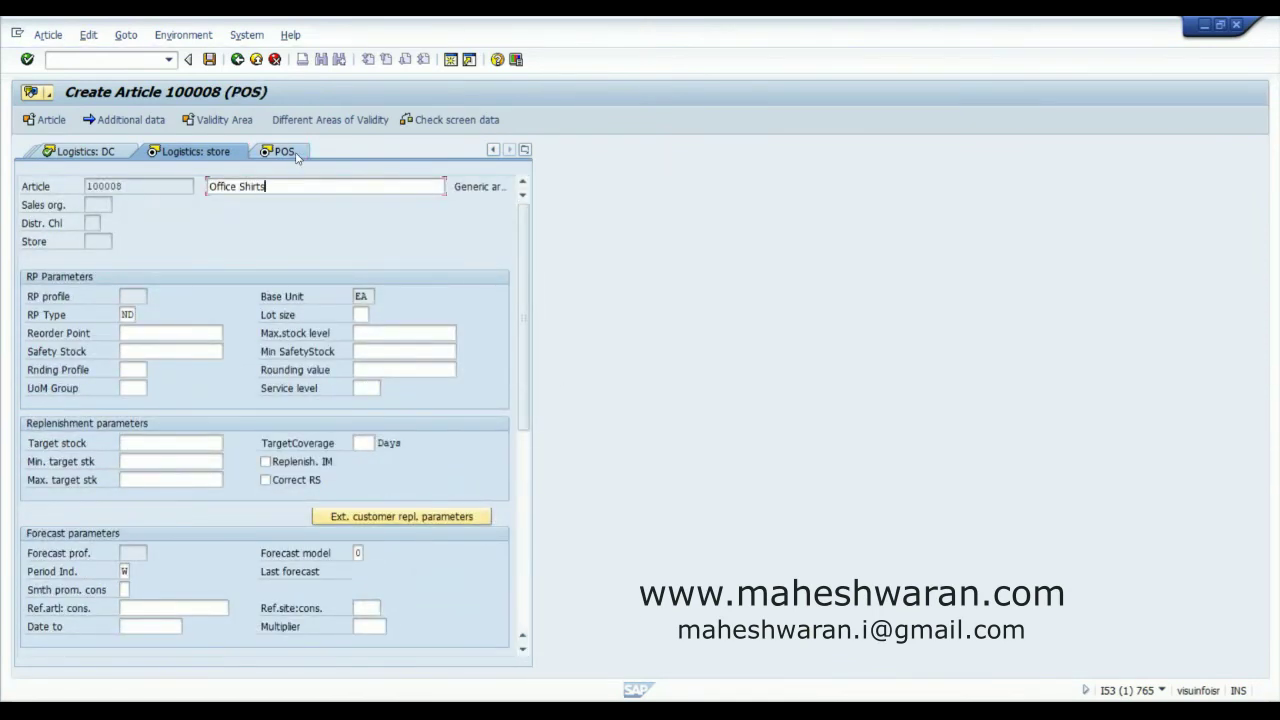
left_click(210, 60)
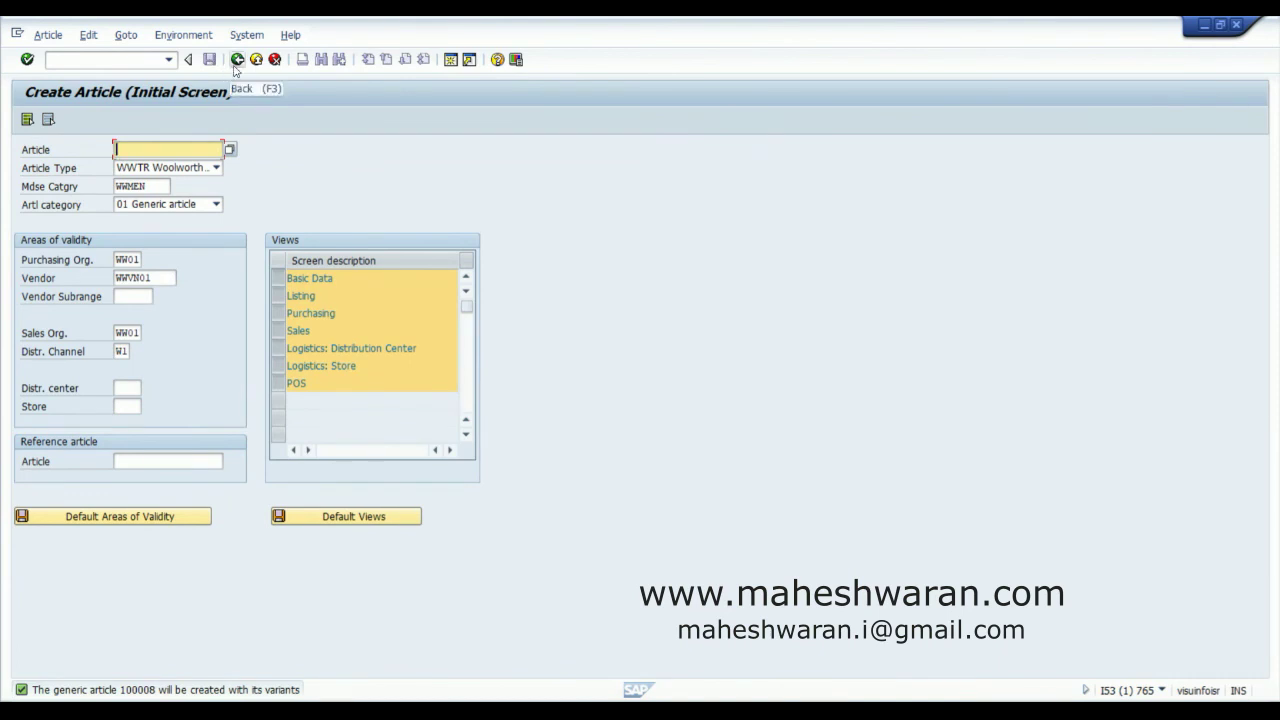
left_click(236, 61)
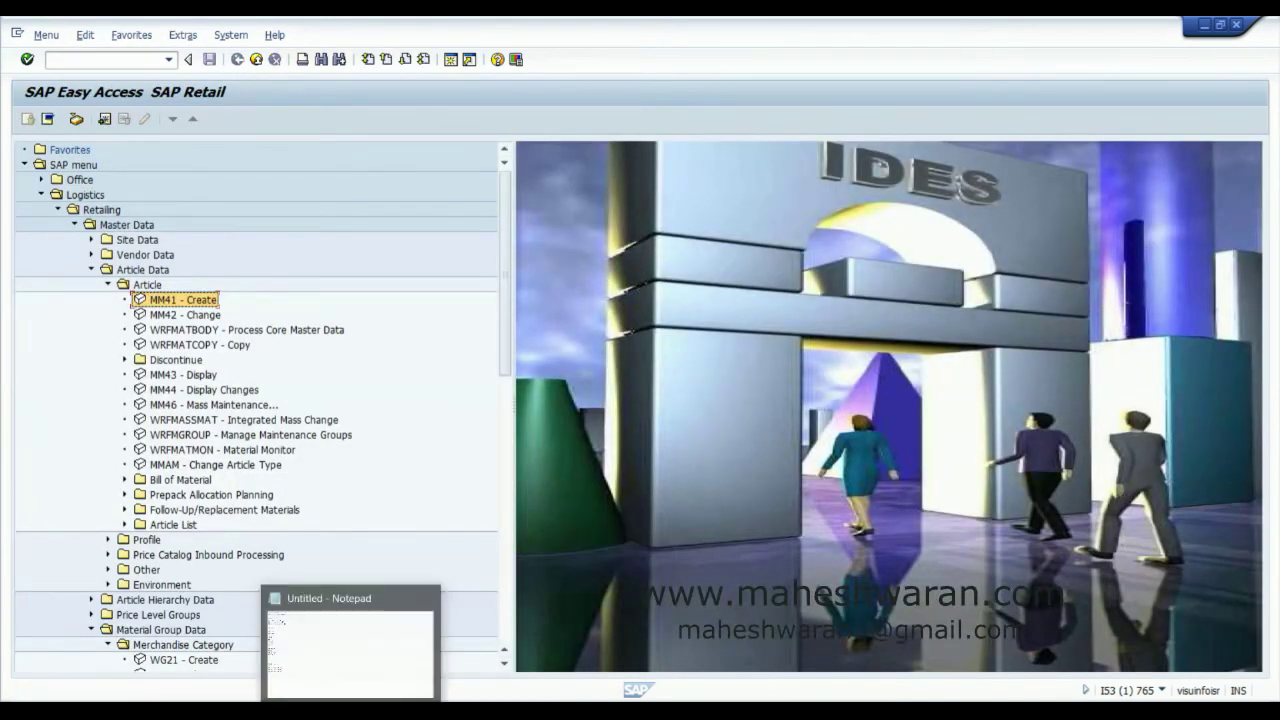
Switch to Notepad and replace all existing notes with the first list entry, "1. Characteristics".
left_click(350, 650)
left_click_drag(131, 508, 2, 20)
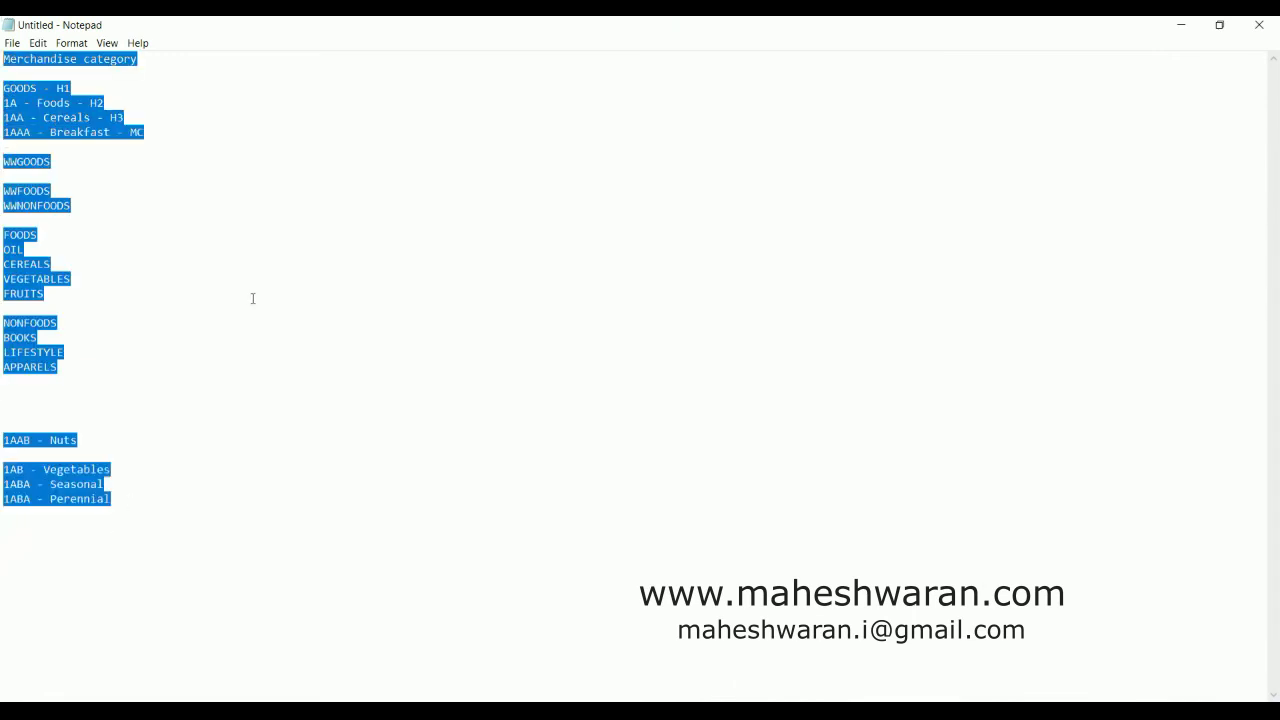
type("1.")
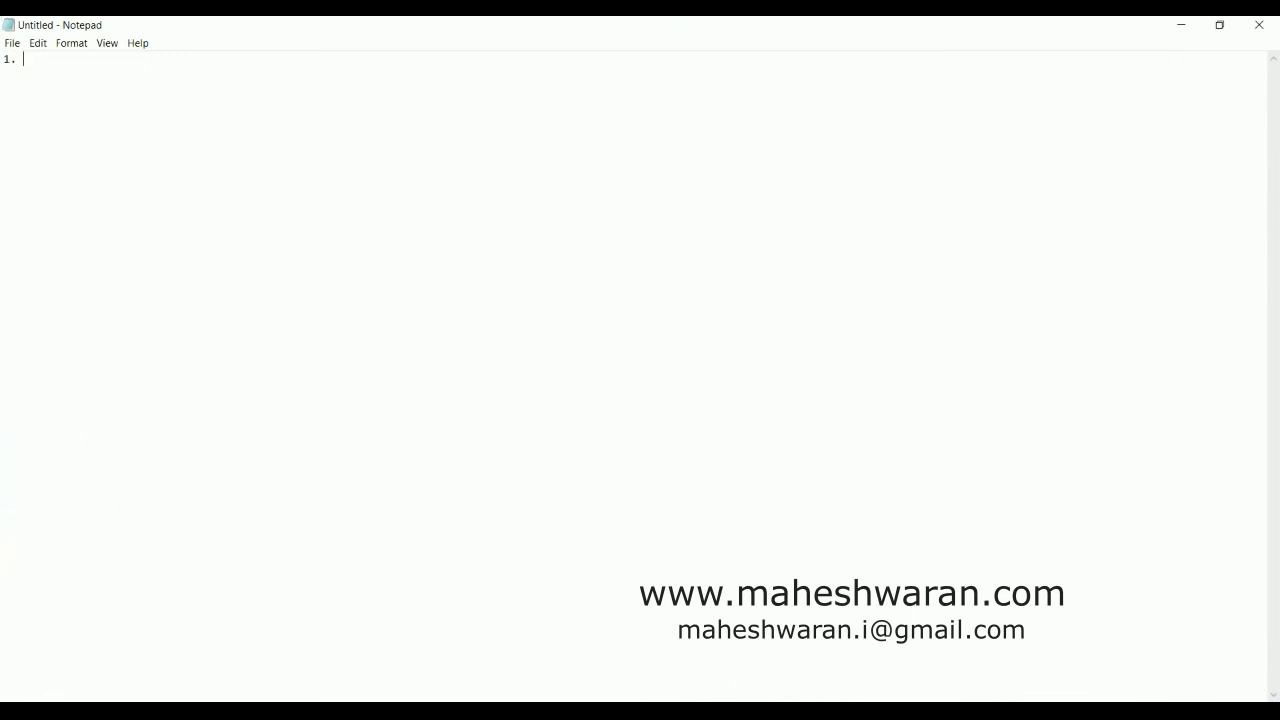
type(" Characterit")
key("BackSpace")
key("BackSpace")
key("BackSpace")
key("BackSpace")
type("eristics")
key("Return")
Add the list entries "2. Merchandise Hierarchy", "3. Merchandise Category" and "4. Article Creation" on separate lines.
type("2. Merchandis")
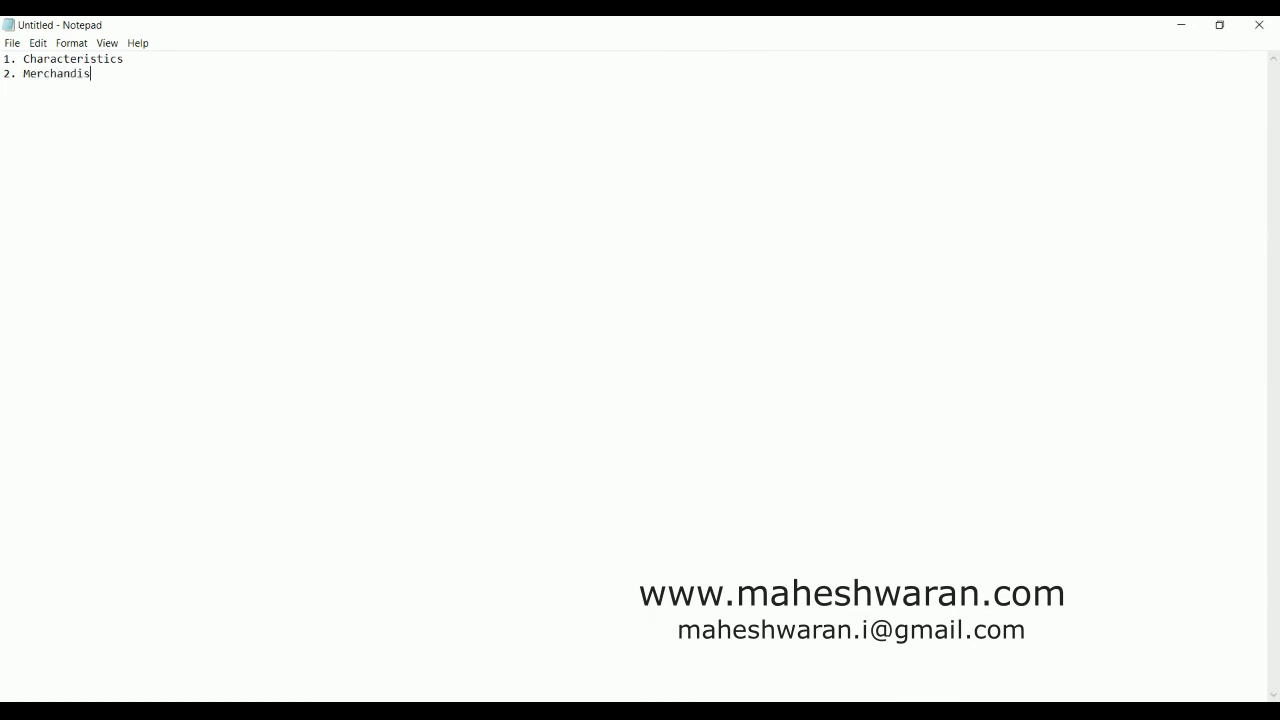
type("e Hierarc")
type("hy ")
type("3. Merch")
type("andise Ca")
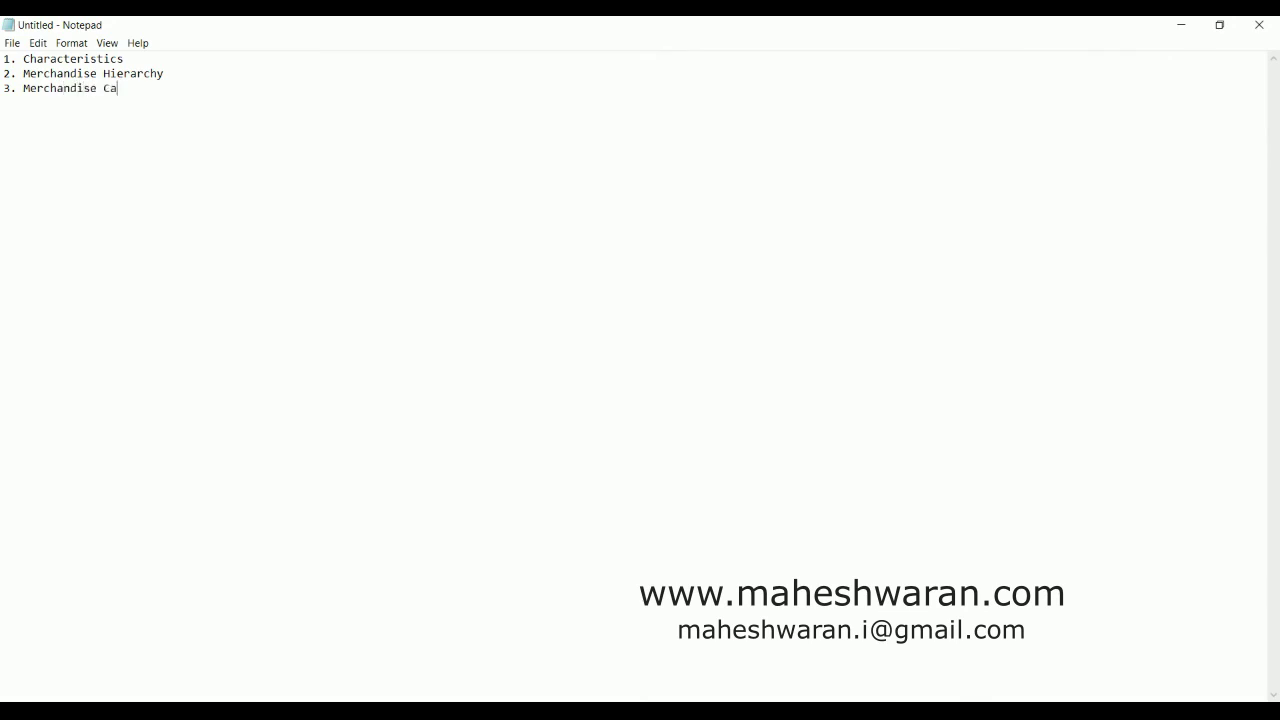
type("tegory ")
type("4. Article ")
type("Creation")
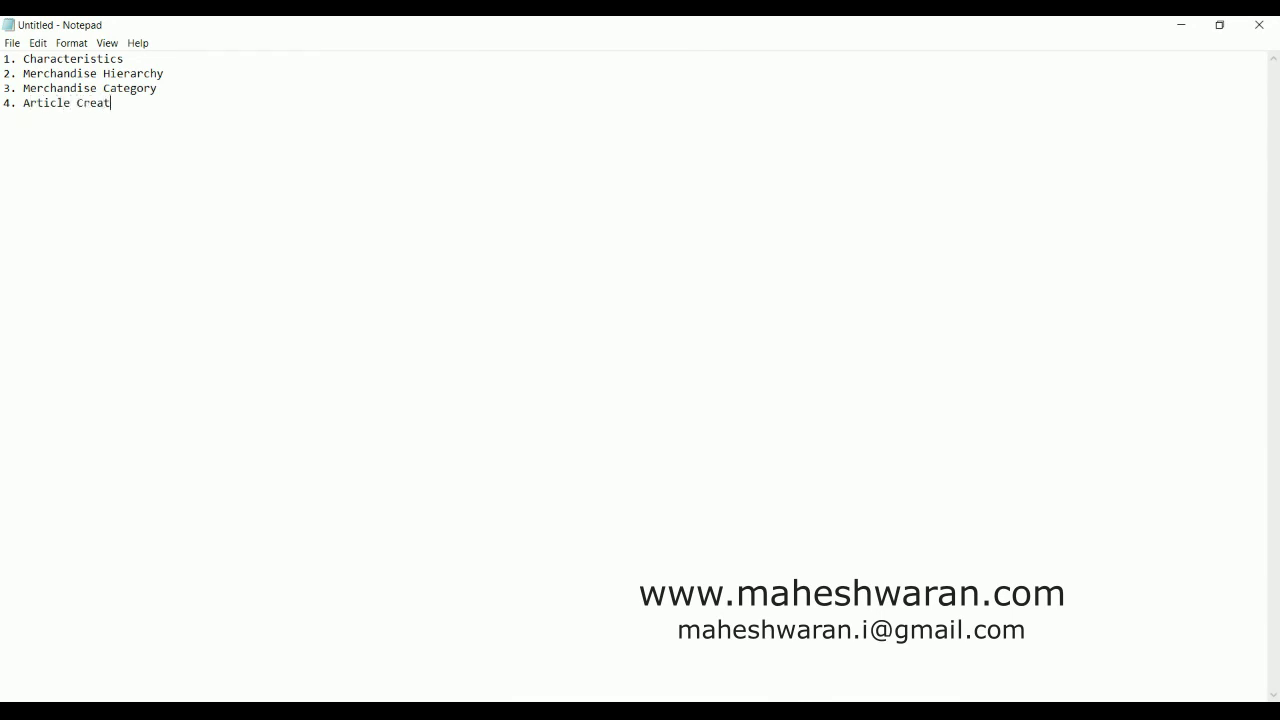